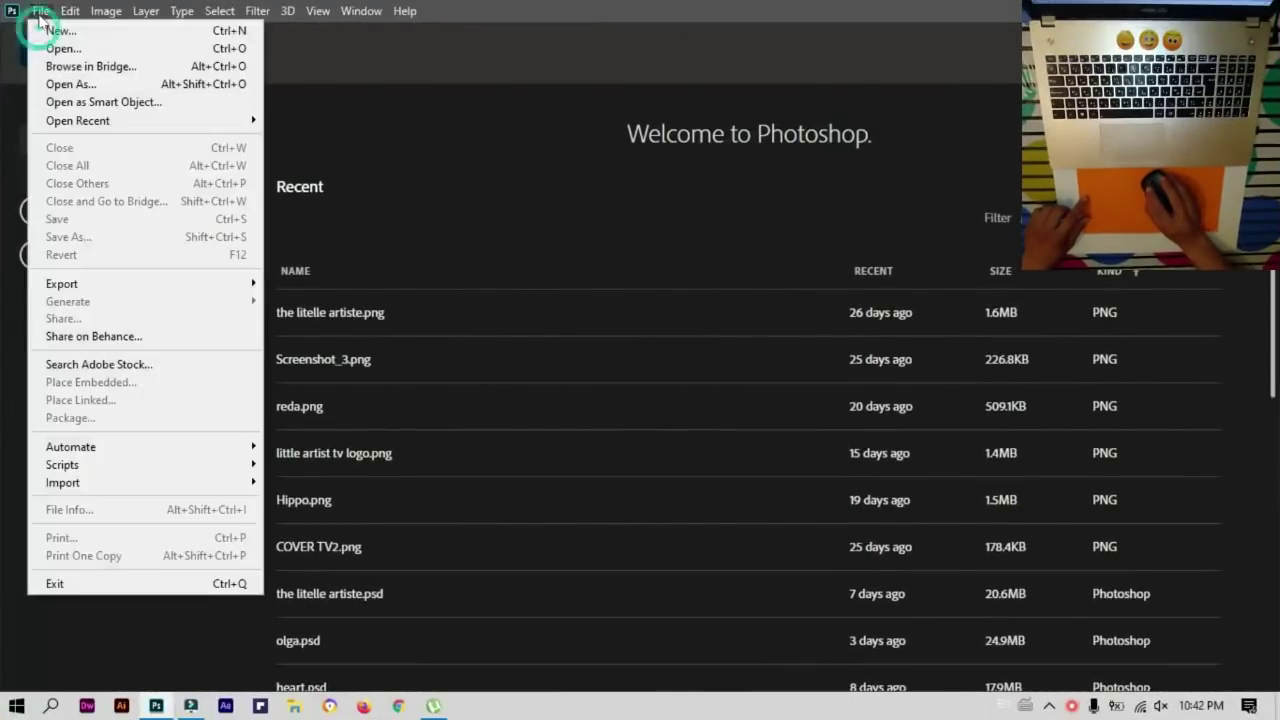
Step: Create a new landscape A4 Print preset document at 300 ppi
{"action": "left_click", "coordinate": [41, 11]}
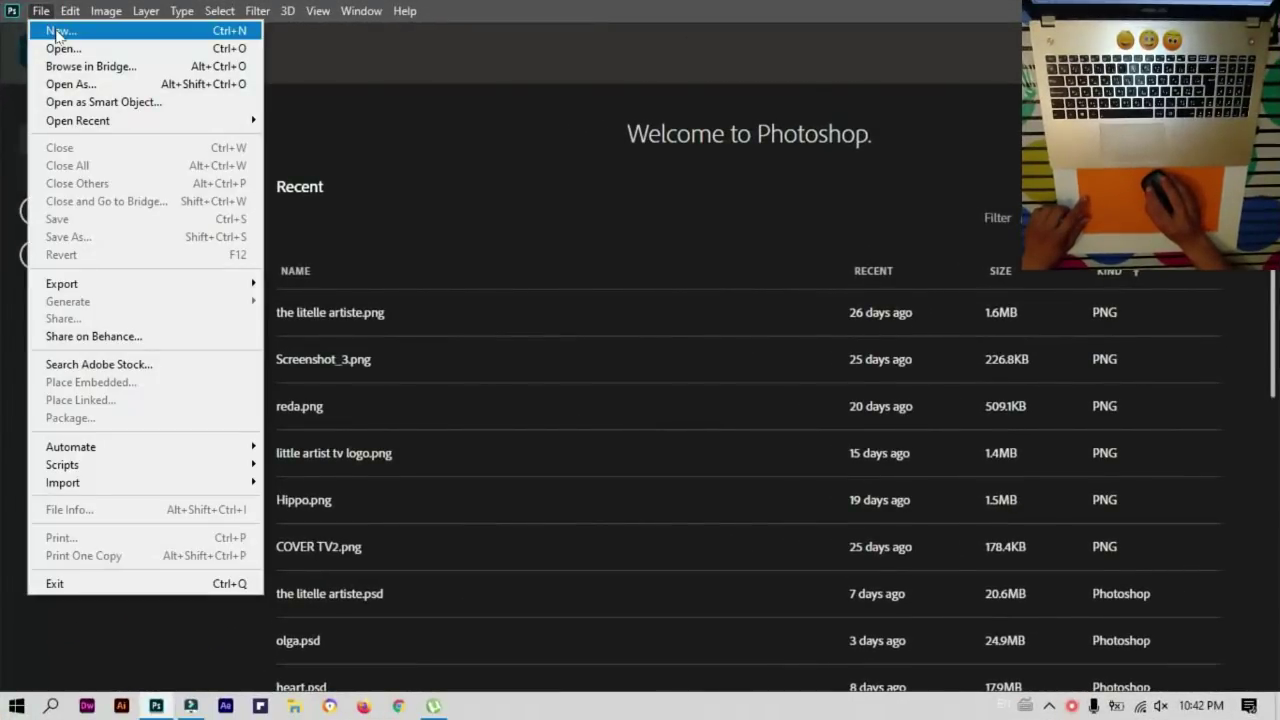
{"action": "left_click", "coordinate": [55, 33]}
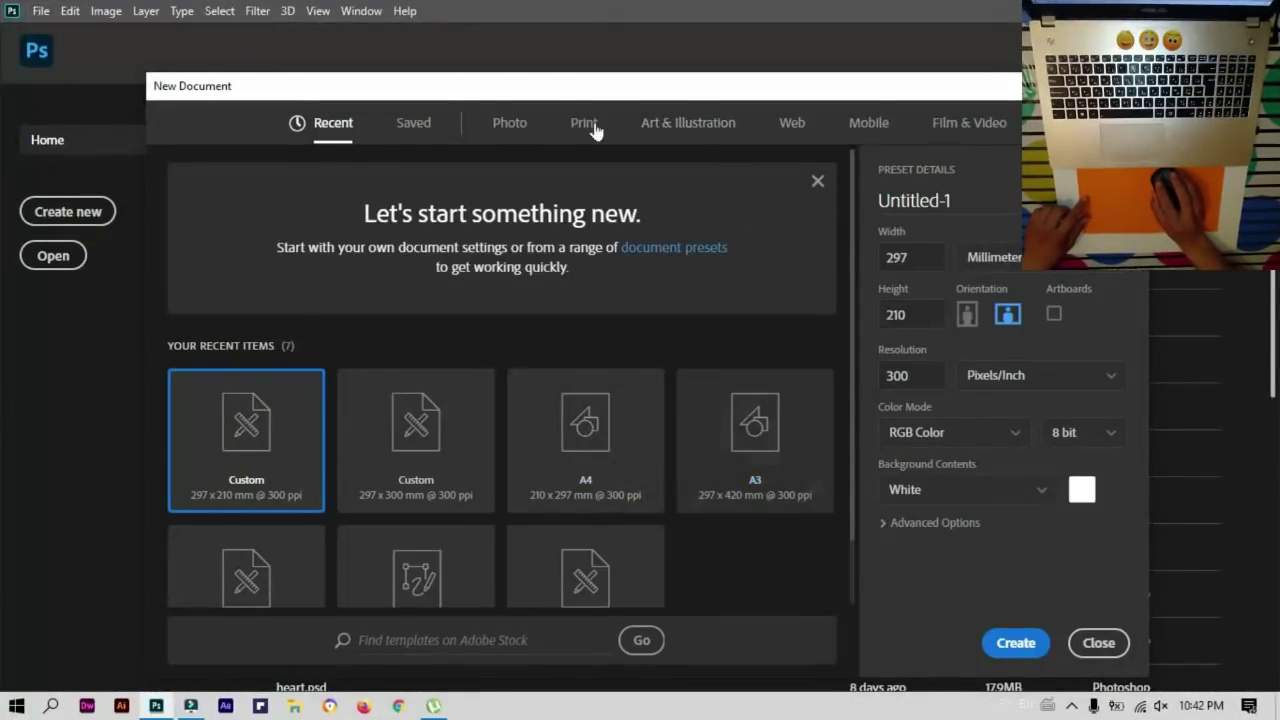
{"action": "left_click", "coordinate": [588, 122]}
{"action": "left_click", "coordinate": [712, 318]}
{"action": "left_click", "coordinate": [1008, 315]}
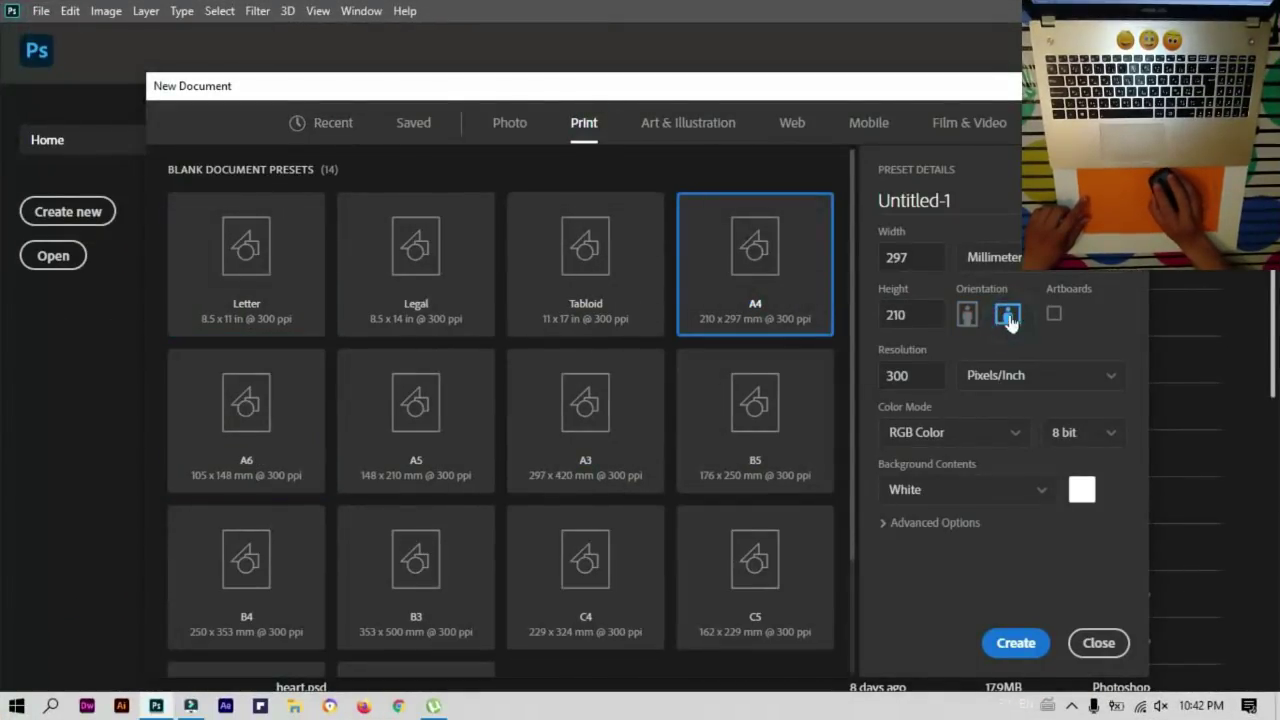
{"action": "left_click", "coordinate": [1031, 644]}
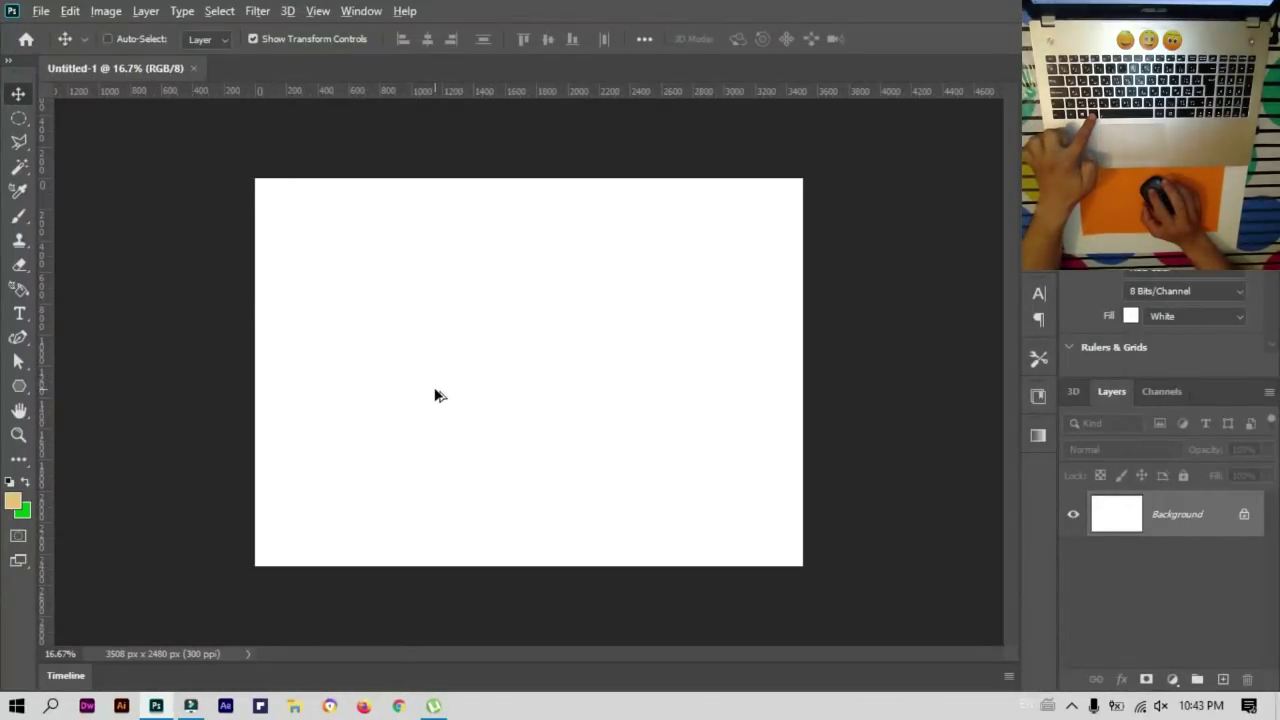
Step: Add four guides at equal margins, measuring each edge with a small marquee square
{"action": "key", "text": "ctrl+0"}
{"action": "left_click_drag", "start_coordinate": [43, 200], "coordinate": [216, 229]}
{"action": "left_click_drag", "start_coordinate": [19, 118], "coordinate": [70, 115]}
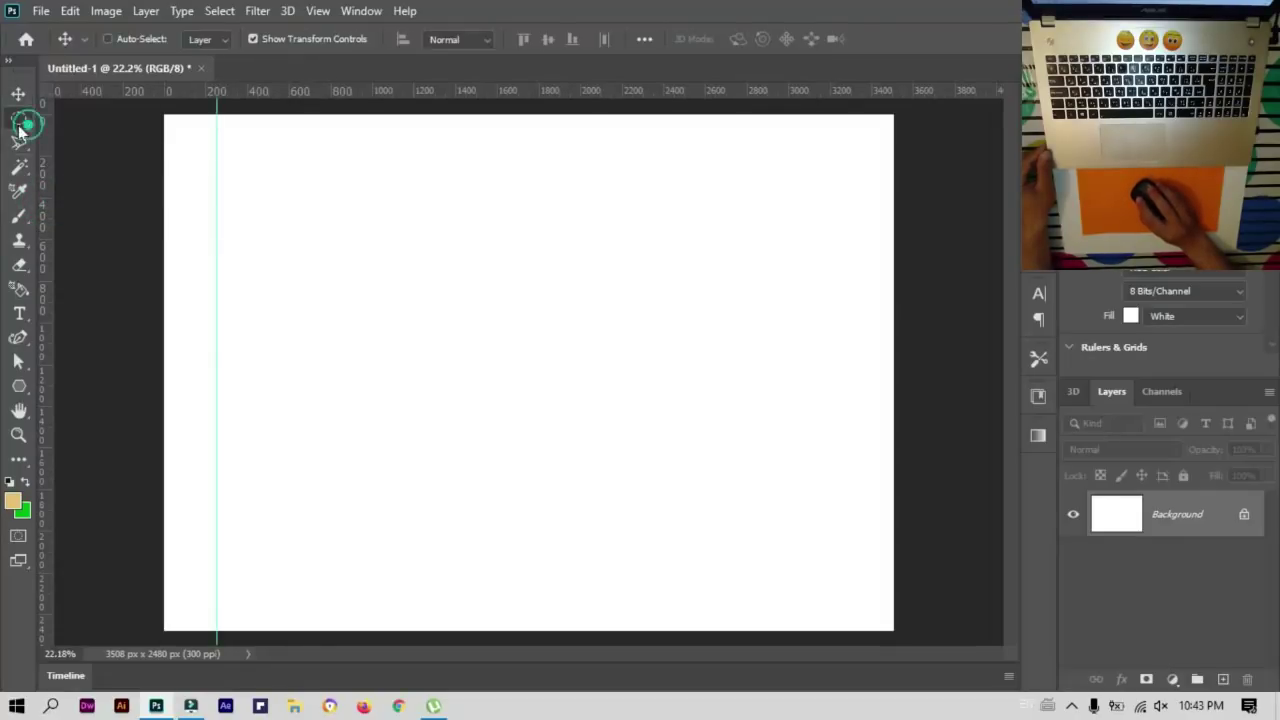
{"action": "left_click_drag", "start_coordinate": [166, 115], "coordinate": [217, 165]}
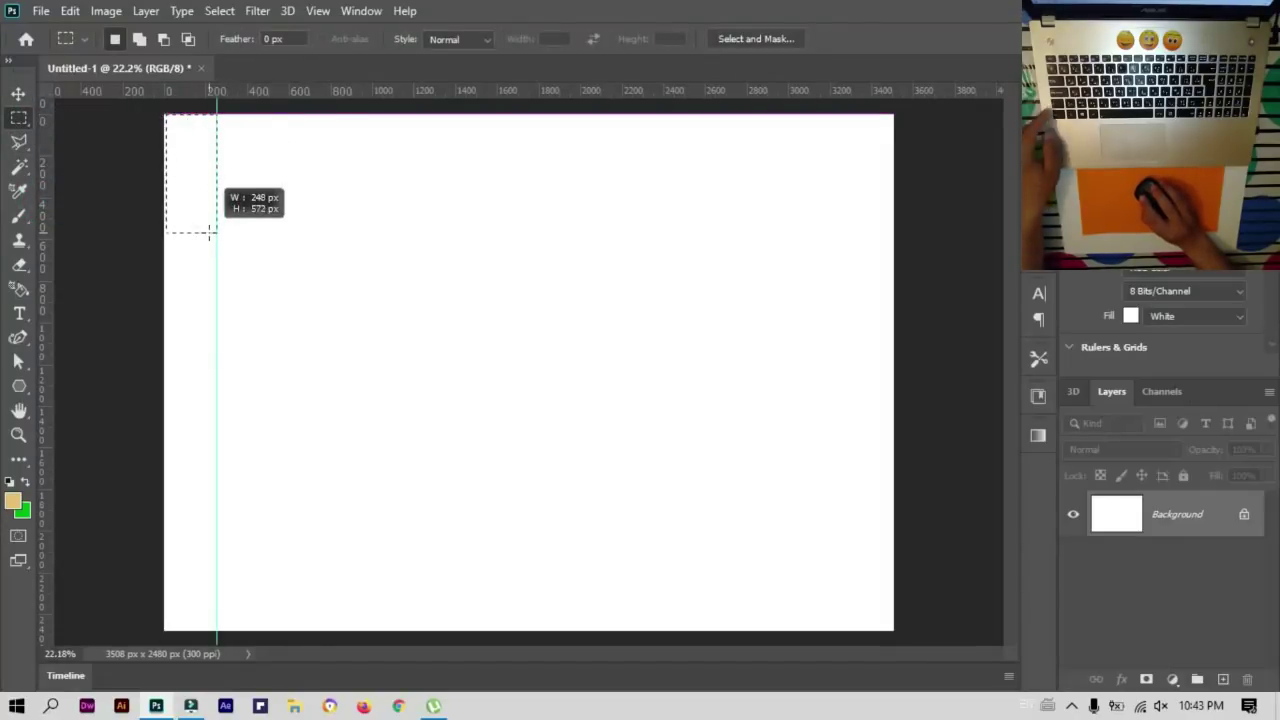
{"action": "left_click_drag", "start_coordinate": [352, 96], "coordinate": [331, 165]}
{"action": "left_click_drag", "start_coordinate": [190, 152], "coordinate": [190, 616]}
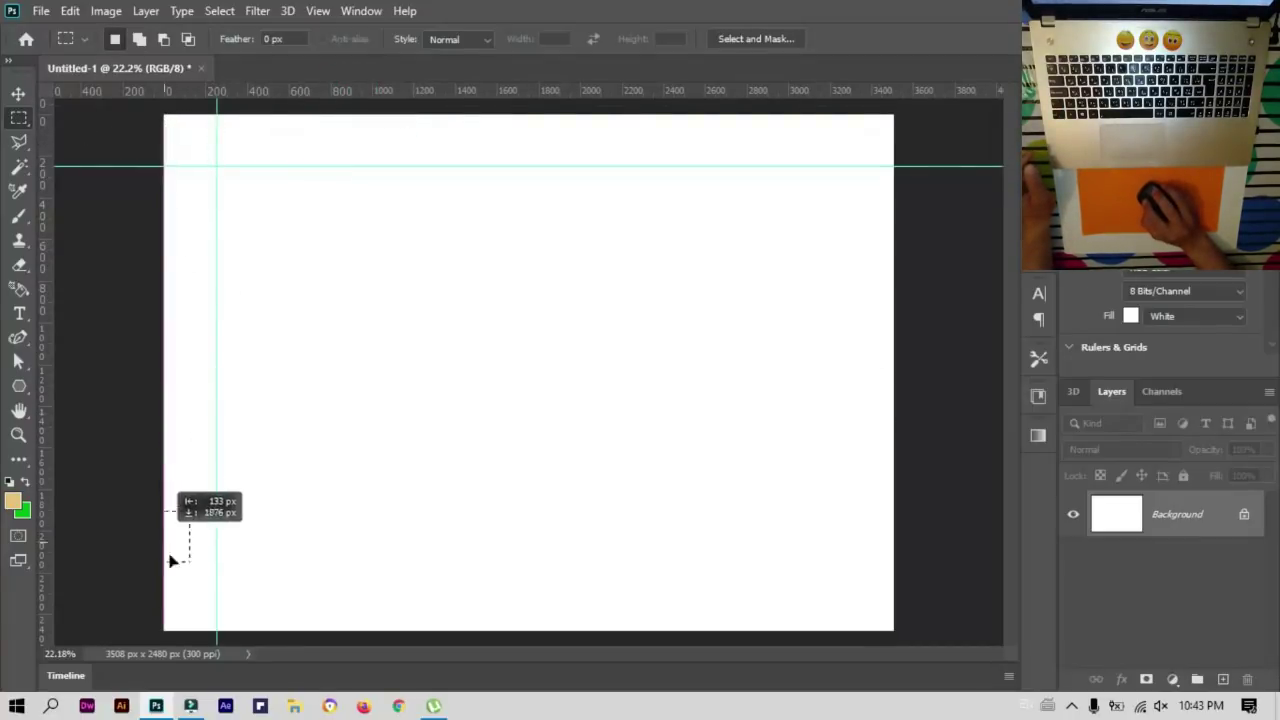
{"action": "left_click_drag", "start_coordinate": [342, 90], "coordinate": [295, 580]}
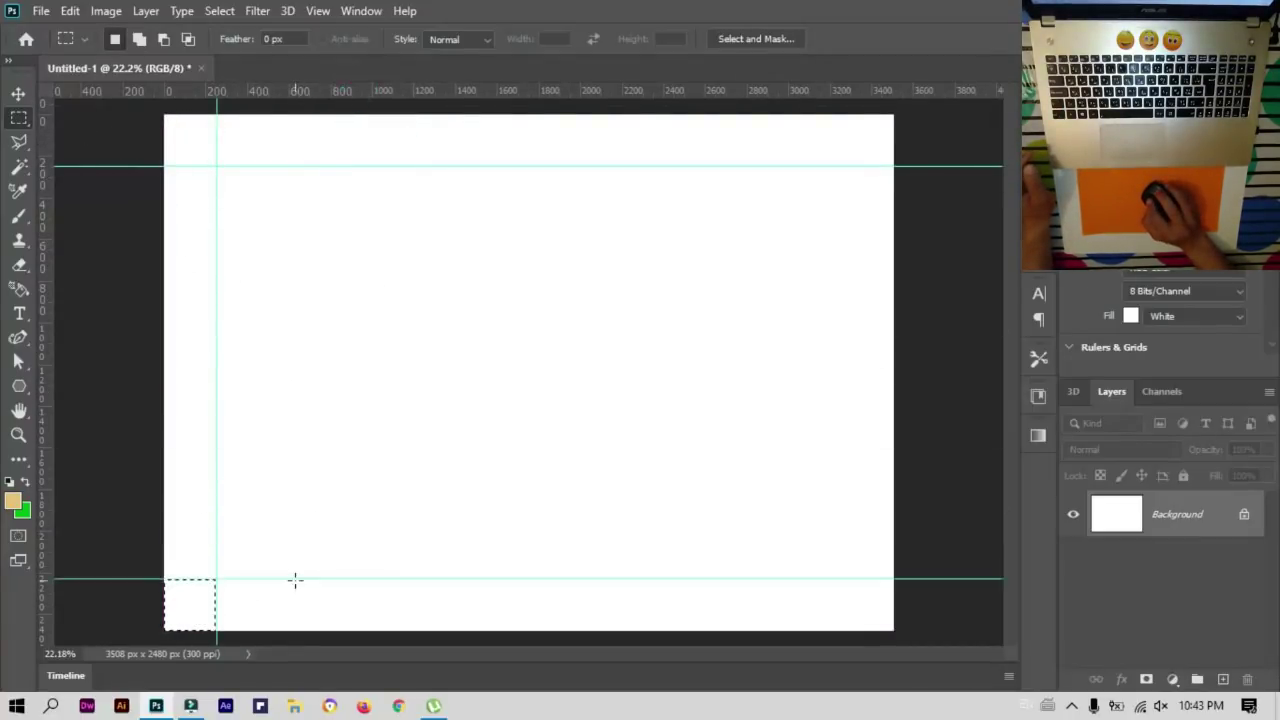
{"action": "mouse_move", "coordinate": [176, 588]}
{"action": "left_mouse_down"}
{"action": "mouse_move", "coordinate": [808, 408]}
{"action": "mouse_move", "coordinate": [860, 150]}
{"action": "left_mouse_up"}
{"action": "left_click_drag", "start_coordinate": [42, 196], "coordinate": [842, 289]}
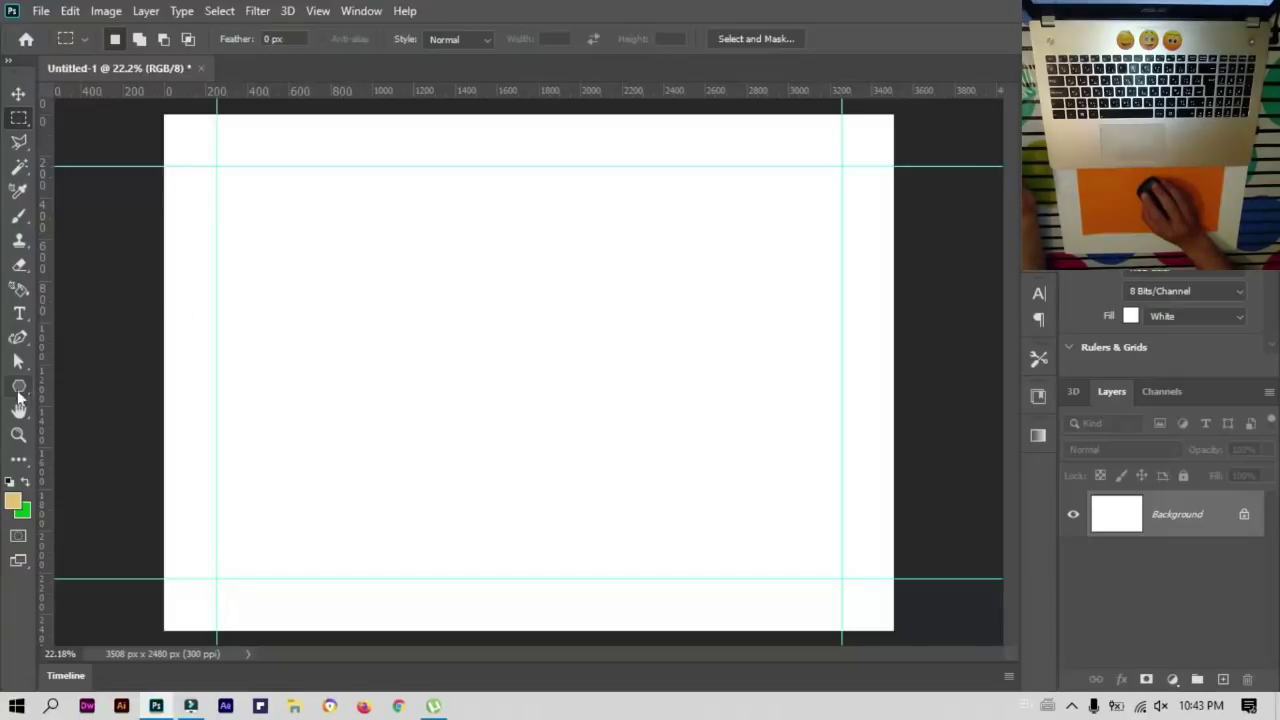
Step: Draw an oval with the Ellipse tool right of the canvas centre
{"action": "right_click", "coordinate": [17, 398]}
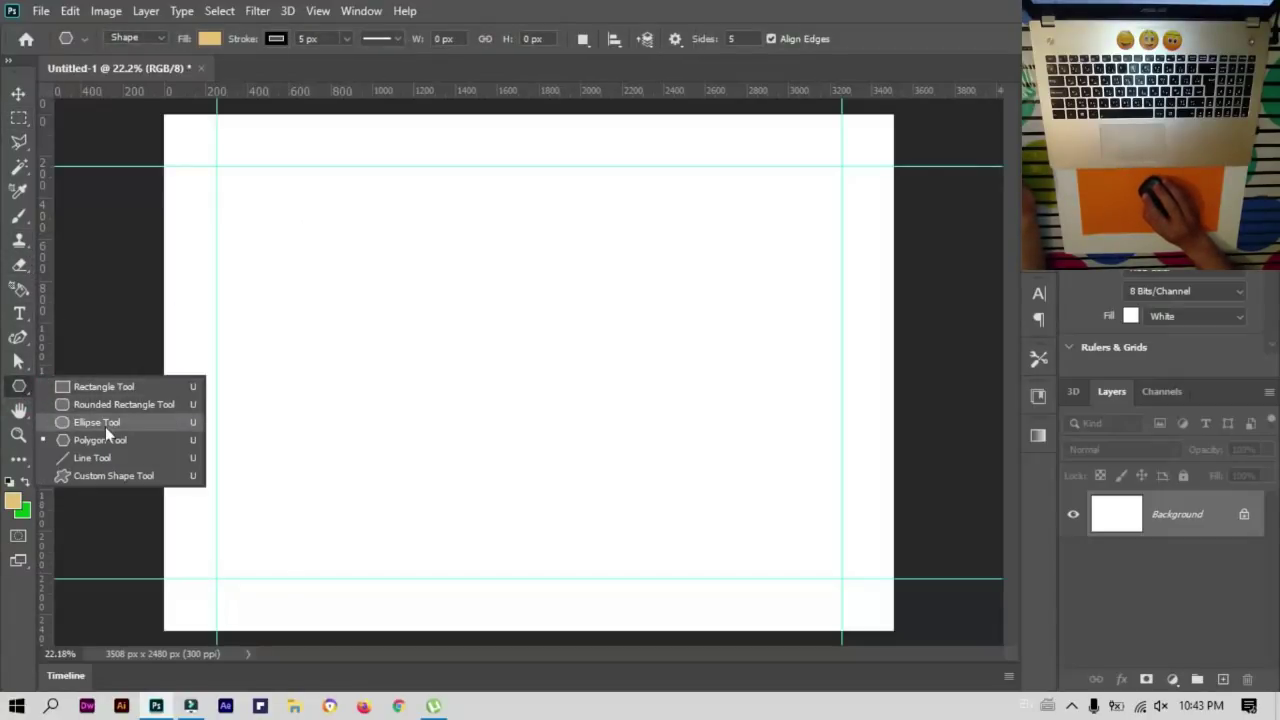
{"action": "left_click", "coordinate": [105, 424]}
{"action": "left_click_drag", "start_coordinate": [558, 290], "coordinate": [784, 434]}
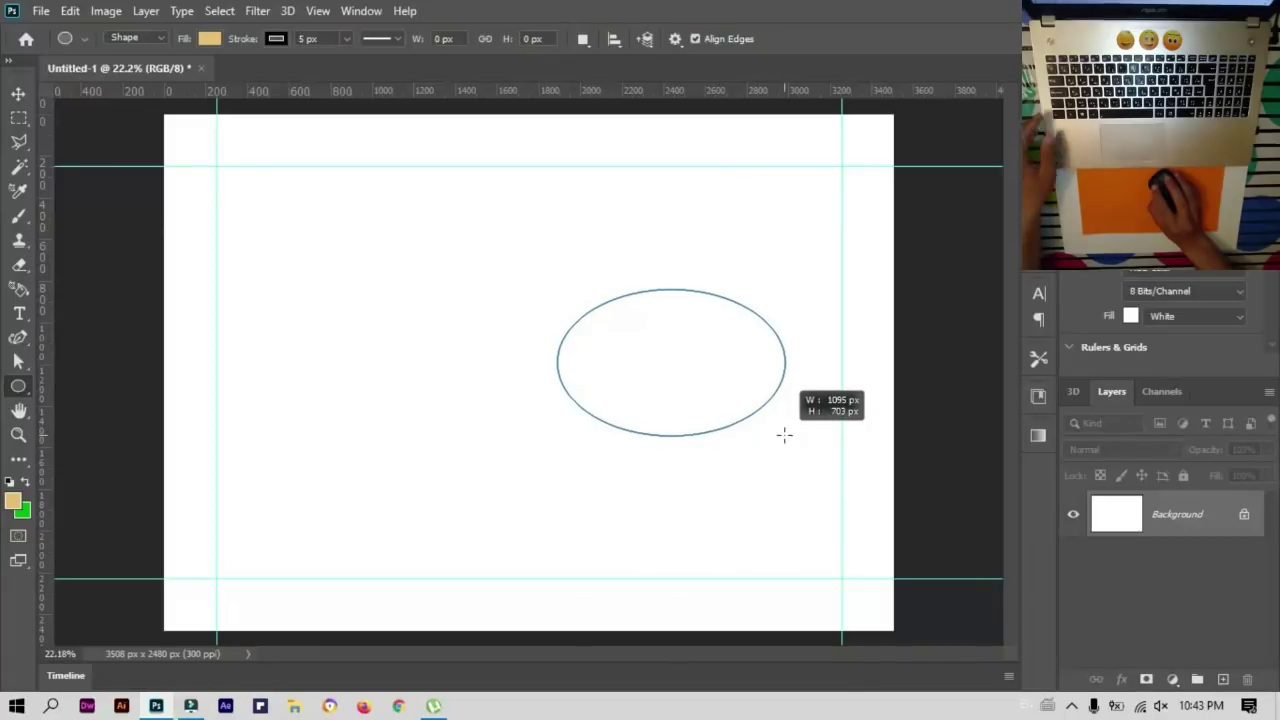
{"action": "left_click_drag", "start_coordinate": [784, 434], "coordinate": [780, 434]}
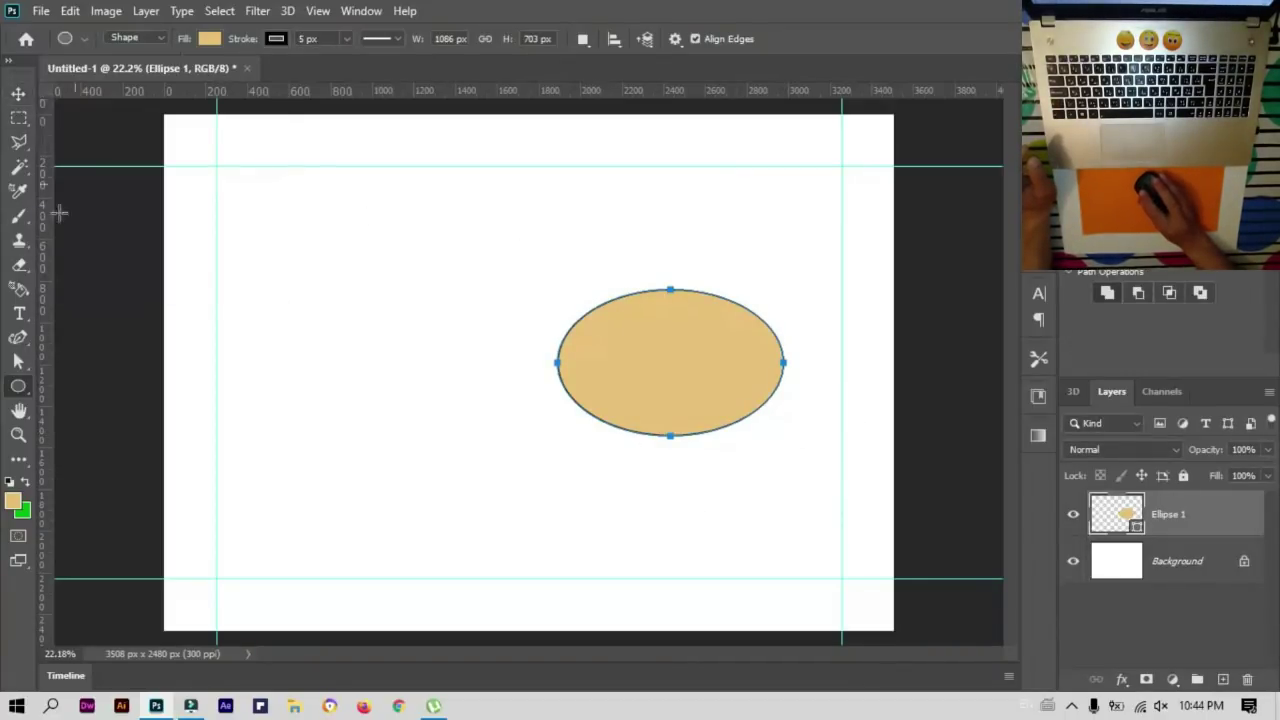
Step: Give the oval a white fill and a 15 px black stroke
{"action": "left_click", "coordinate": [222, 38]}
{"action": "left_click", "coordinate": [147, 138]}
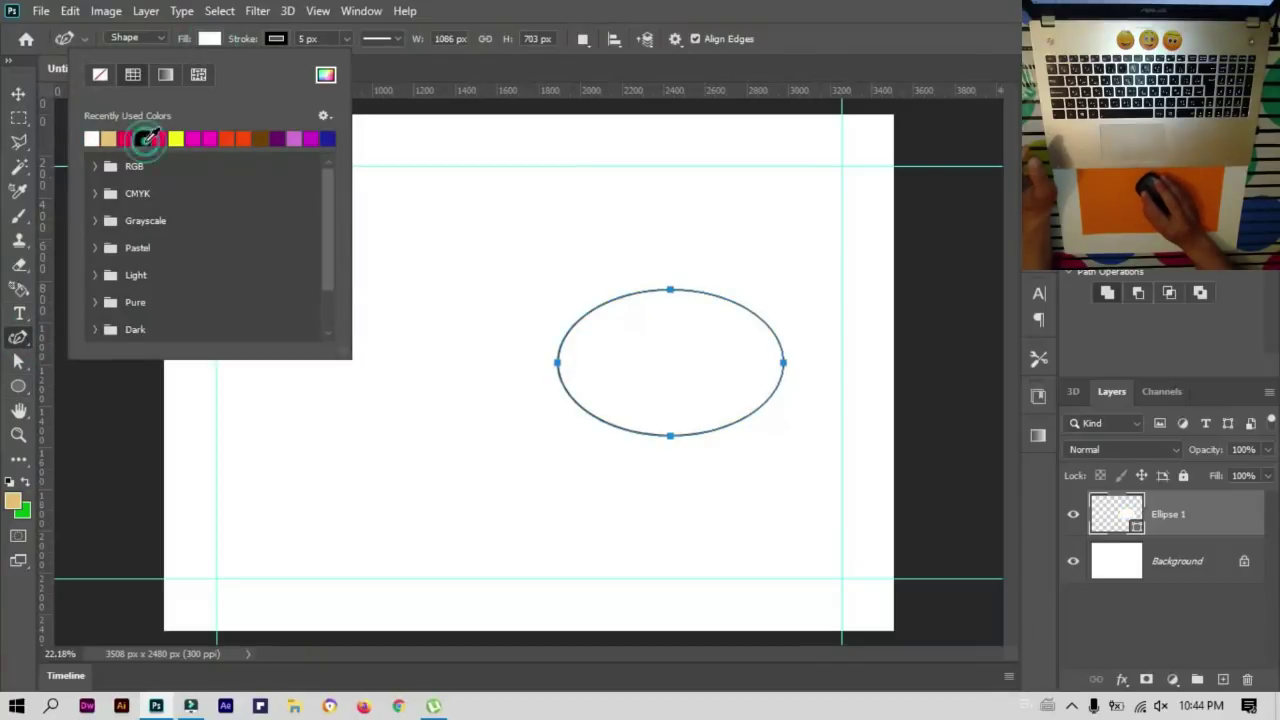
{"action": "left_click", "coordinate": [285, 40]}
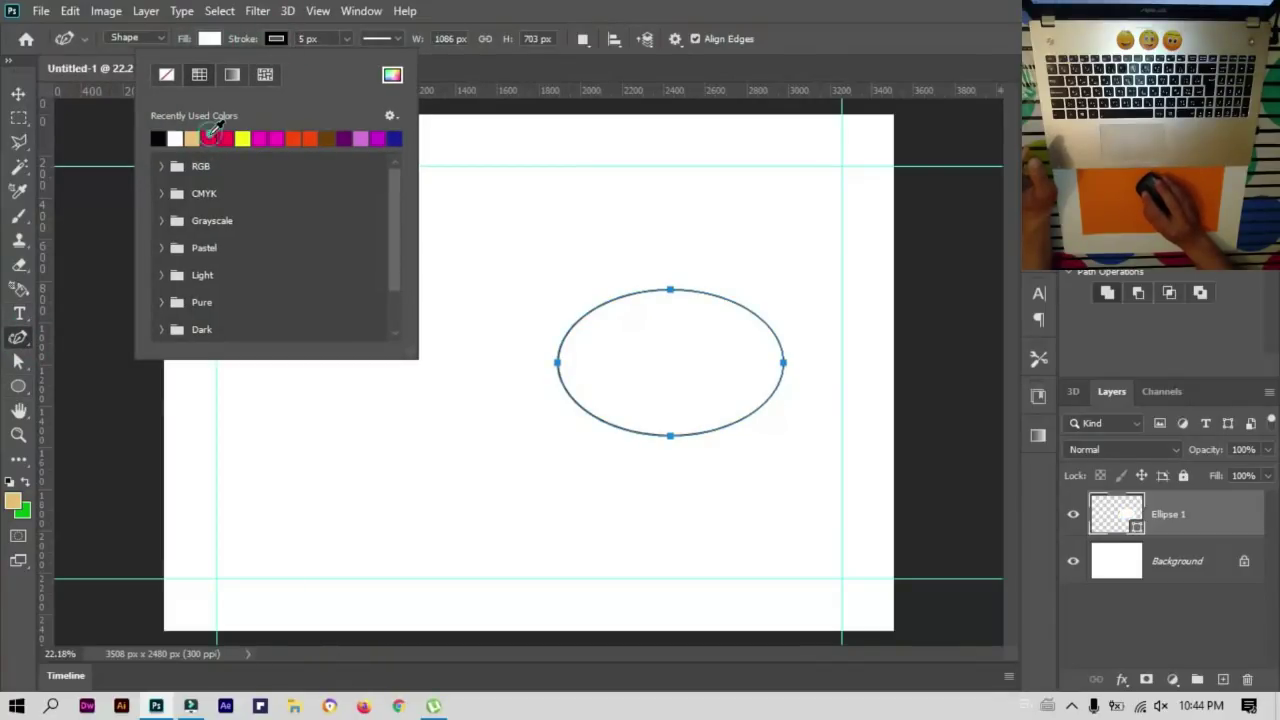
{"action": "left_click", "coordinate": [295, 37]}
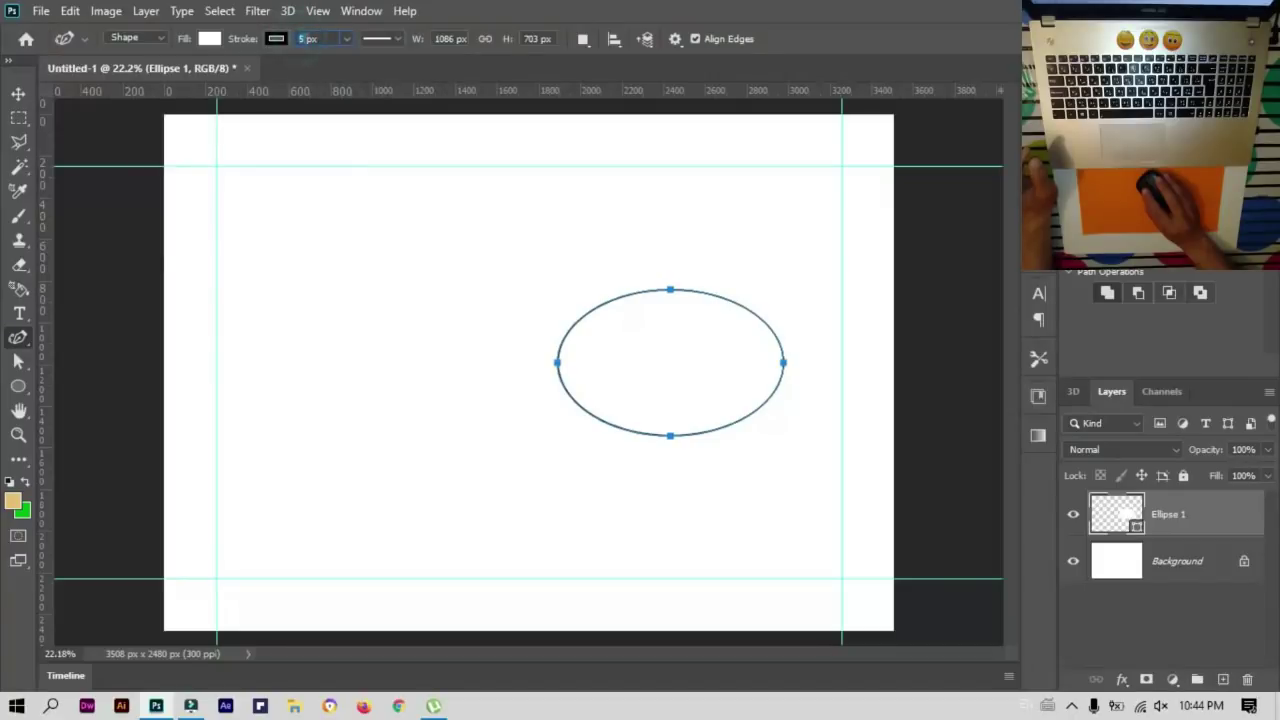
{"action": "type", "text": "15"}
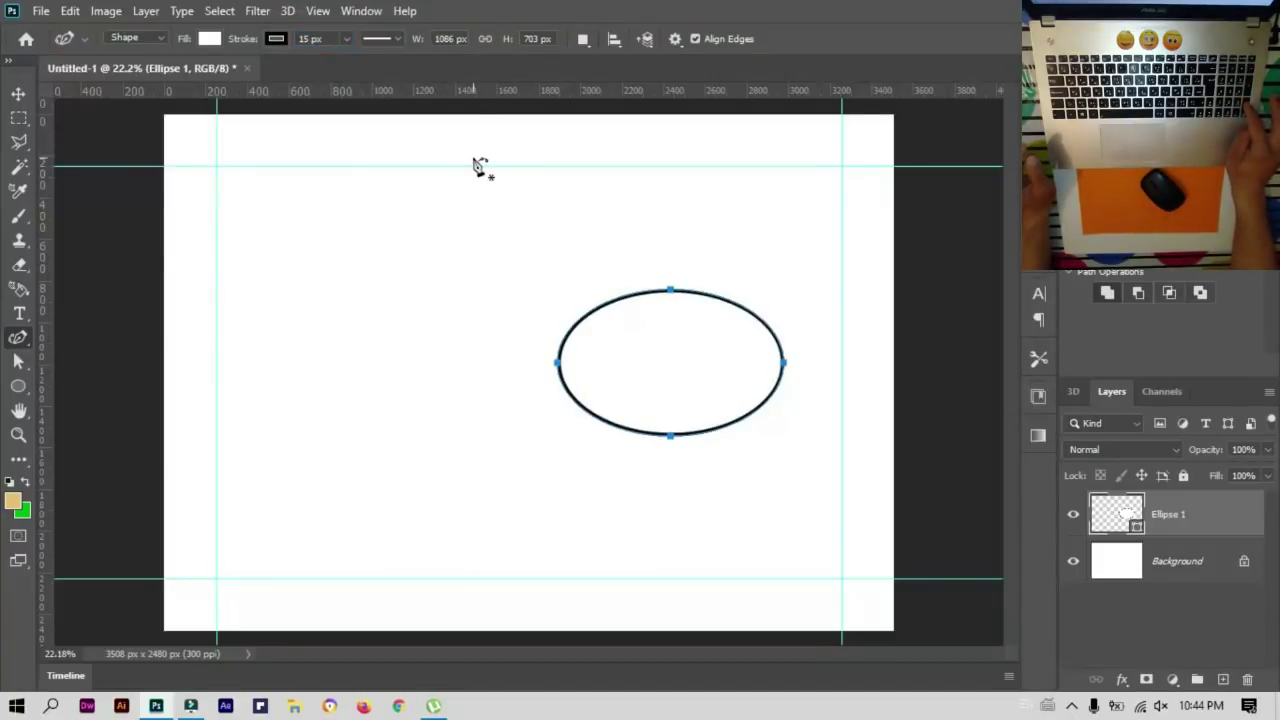
{"action": "key", "text": "Return"}
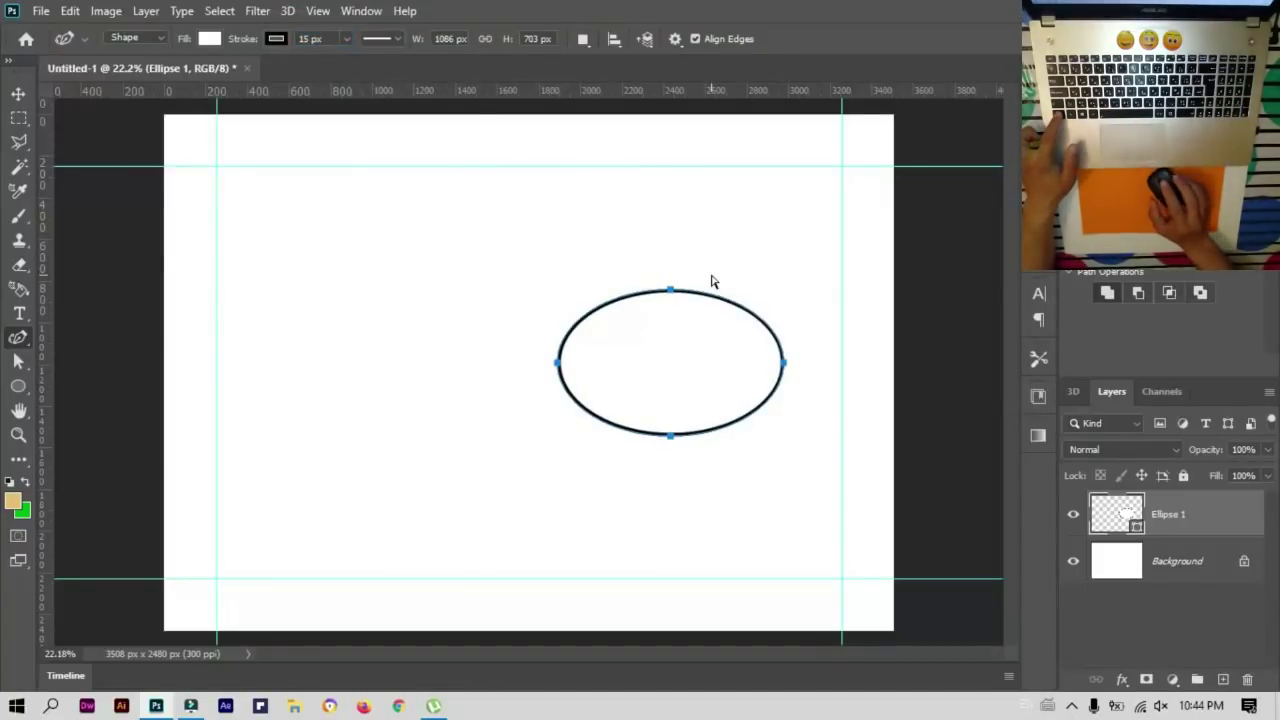
{"action": "key", "text": "ctrl+t"}
Step: Tilt the oval diagonally and stretch it taller, converting it to a regular path
{"action": "mouse_move", "coordinate": [709, 275]}
{"action": "left_mouse_down"}
{"action": "mouse_move", "coordinate": [755, 281]}
{"action": "mouse_move", "coordinate": [766, 337]}
{"action": "mouse_move", "coordinate": [752, 422]}
{"action": "mouse_move", "coordinate": [735, 433]}
{"action": "left_mouse_up"}
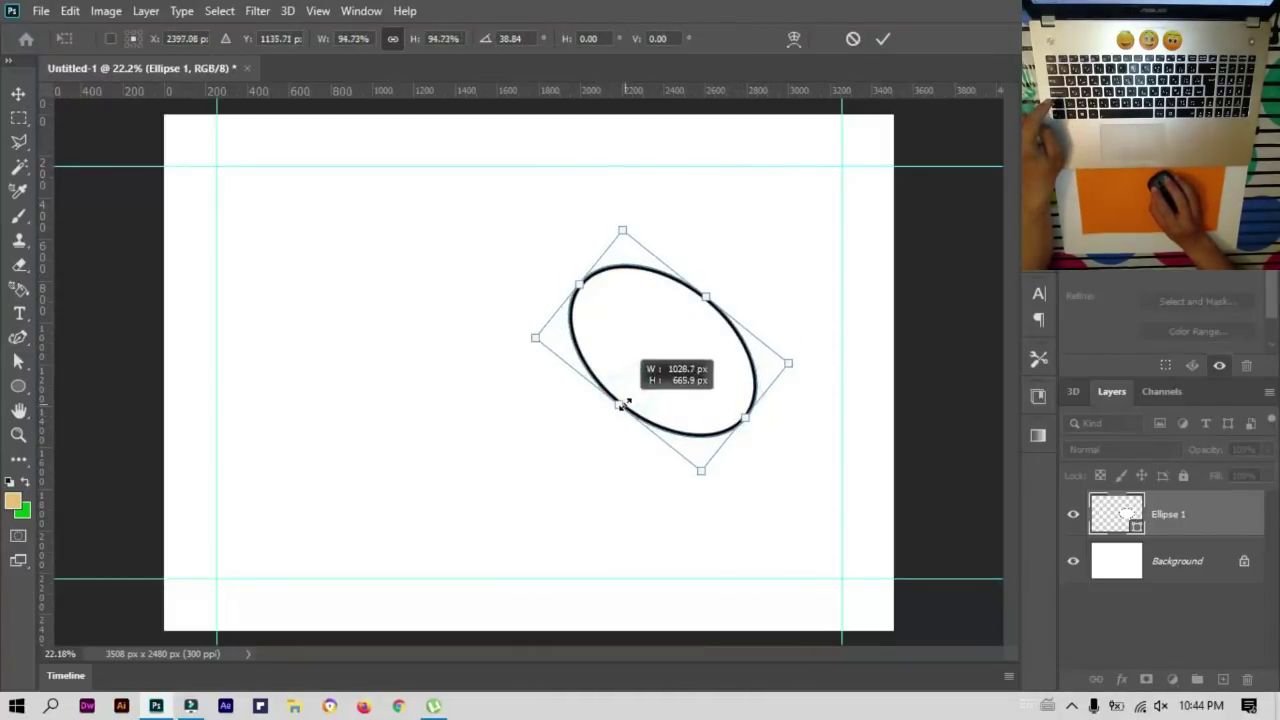
{"action": "mouse_move", "coordinate": [620, 402]}
{"action": "left_mouse_down"}
{"action": "mouse_move", "coordinate": [636, 443]}
{"action": "mouse_move", "coordinate": [606, 473]}
{"action": "left_mouse_up"}
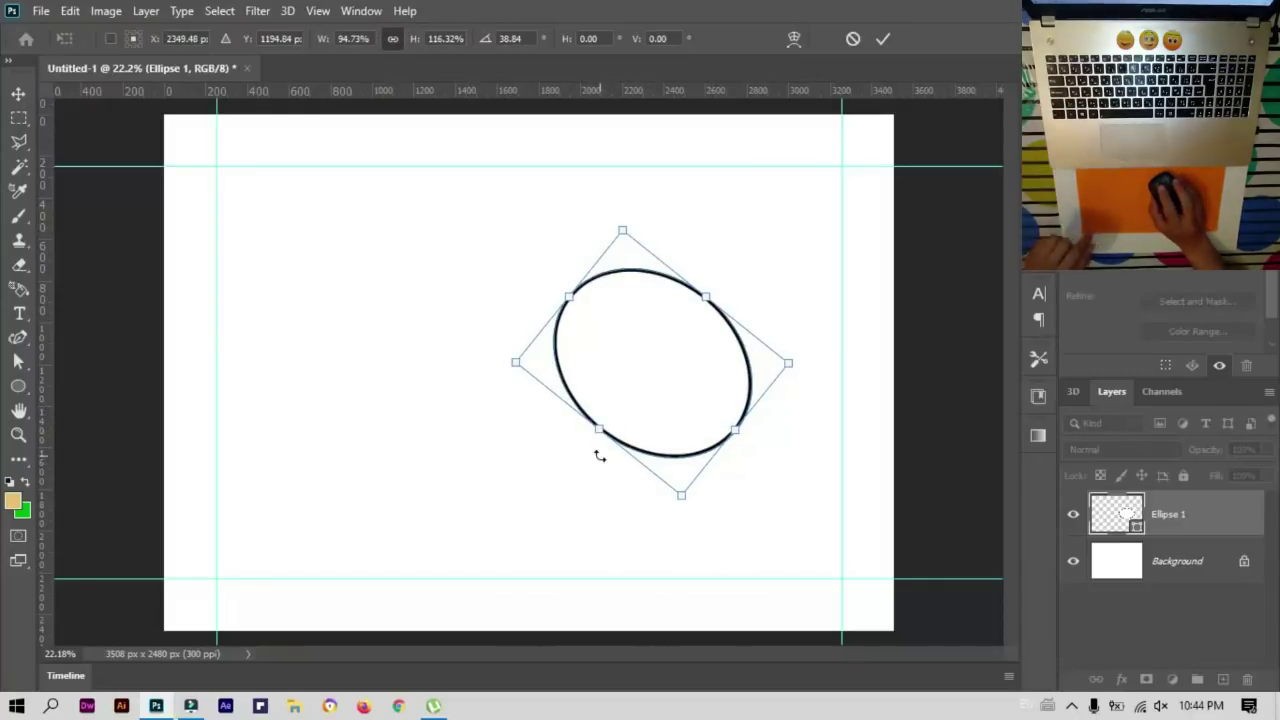
{"action": "key", "text": "p"}
{"action": "left_click", "coordinate": [582, 275]}
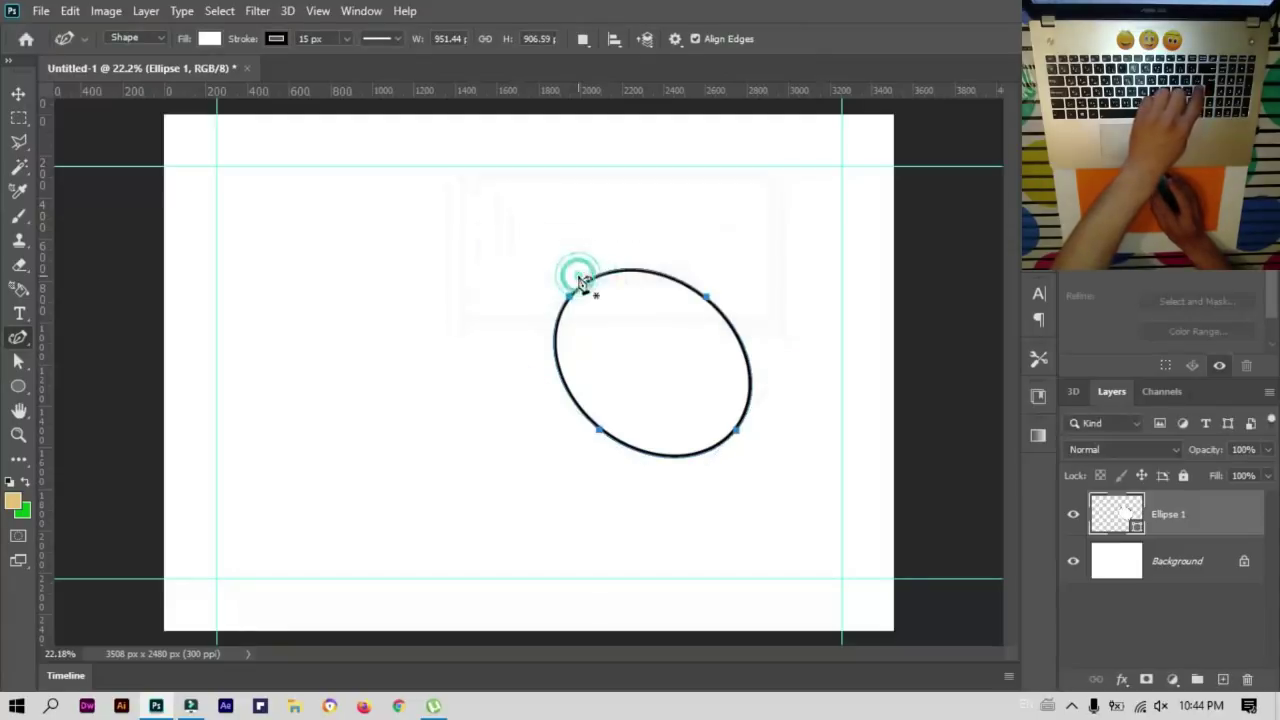
Step: Rotate the oval back about 3 degrees and commit the rotation
{"action": "left_click", "coordinate": [17, 92]}
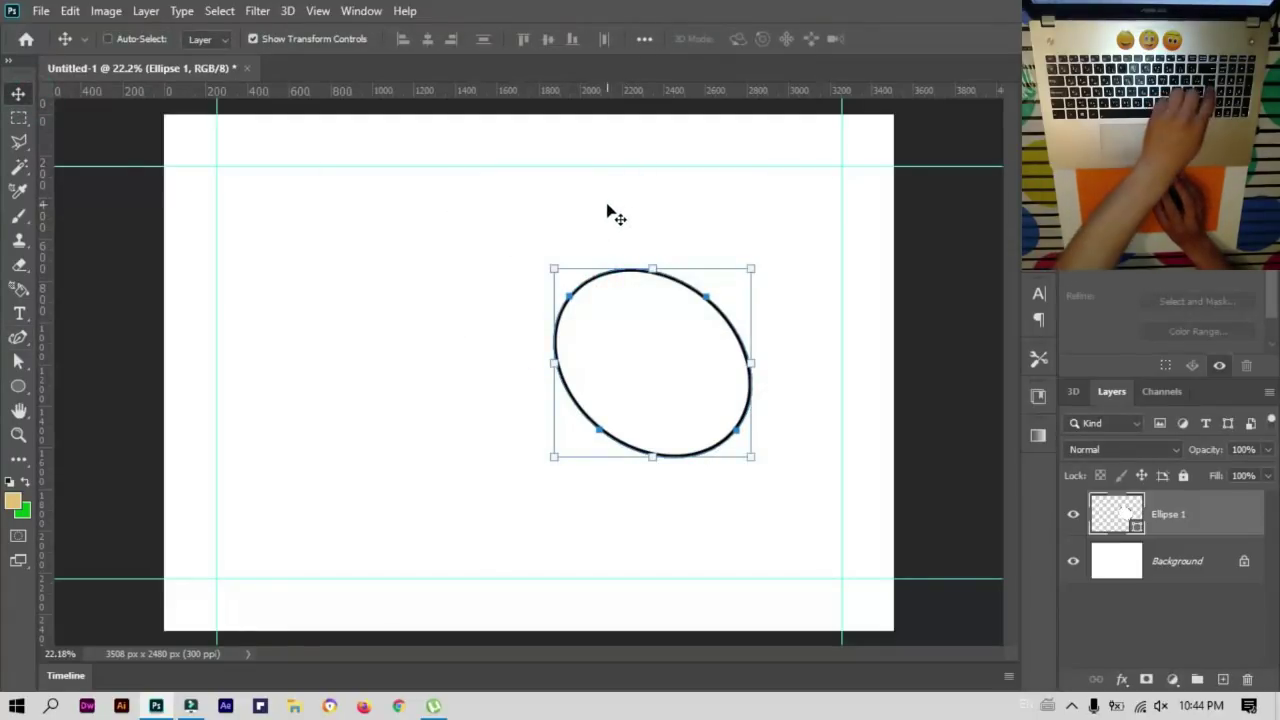
{"action": "left_click", "coordinate": [648, 303]}
{"action": "left_click", "coordinate": [709, 222]}
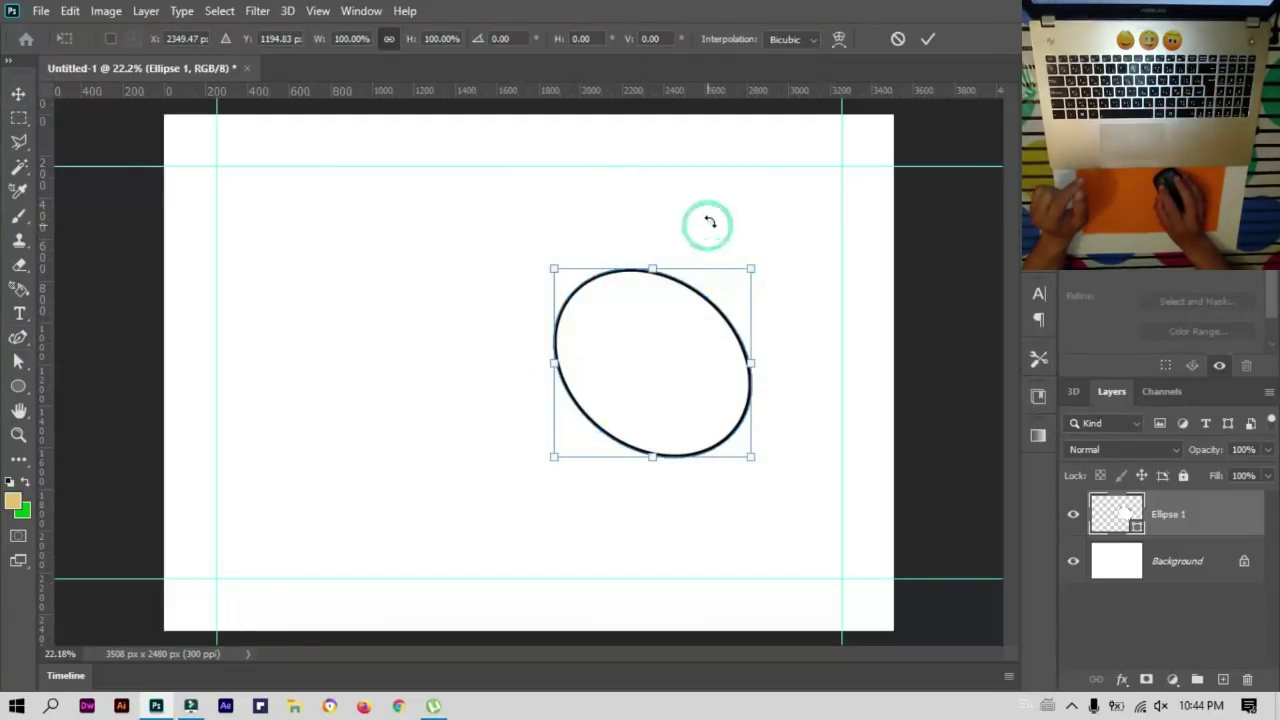
{"action": "left_click_drag", "start_coordinate": [726, 218], "coordinate": [716, 218]}
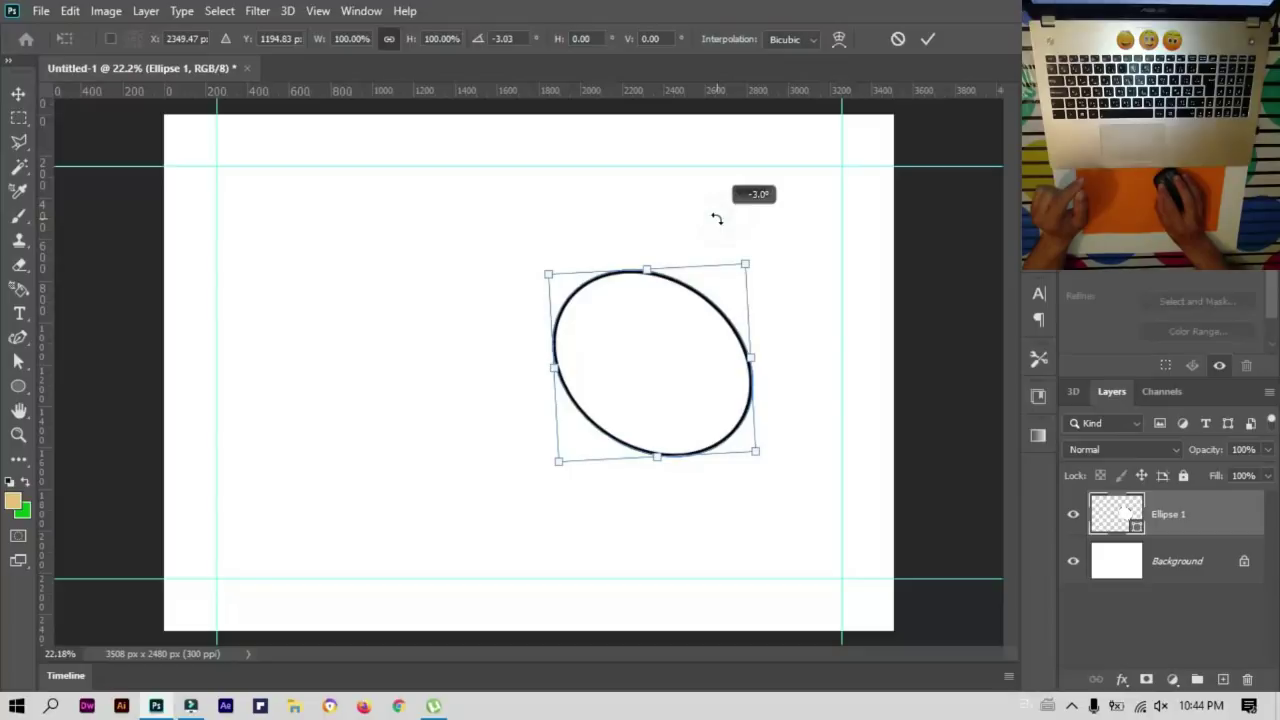
{"action": "left_click", "coordinate": [927, 39]}
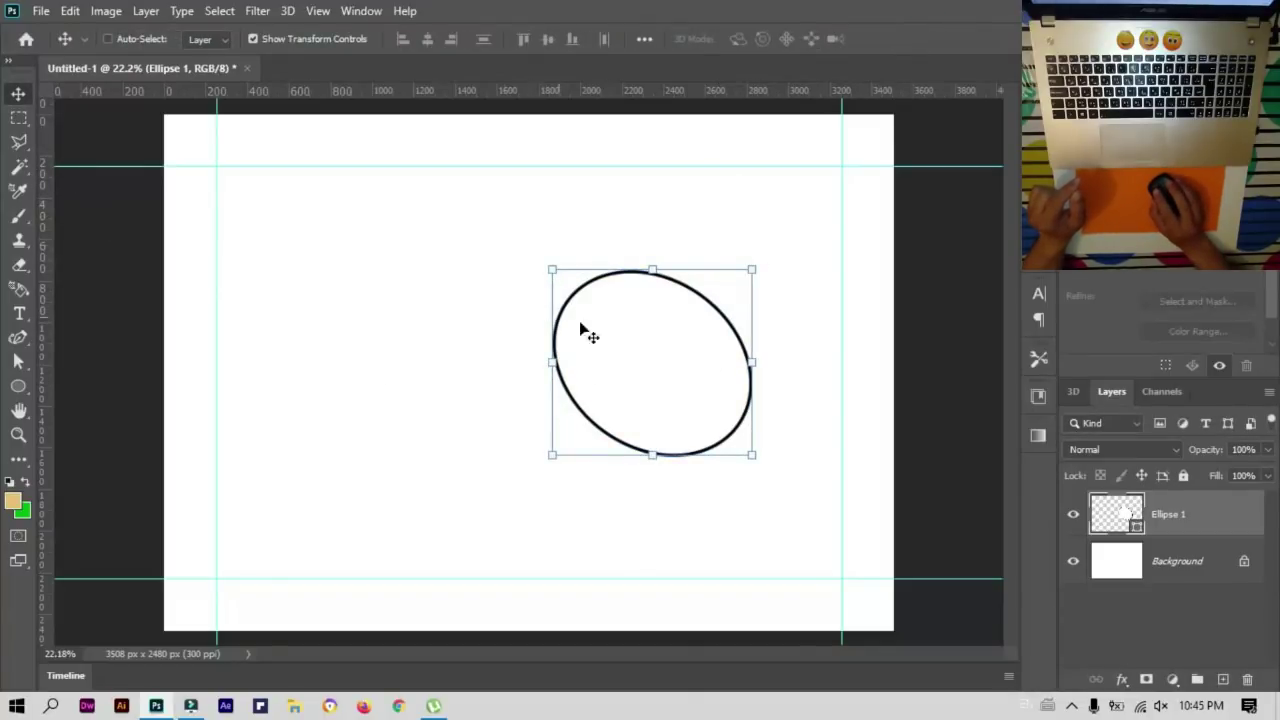
{"action": "left_click", "coordinate": [18, 387]}
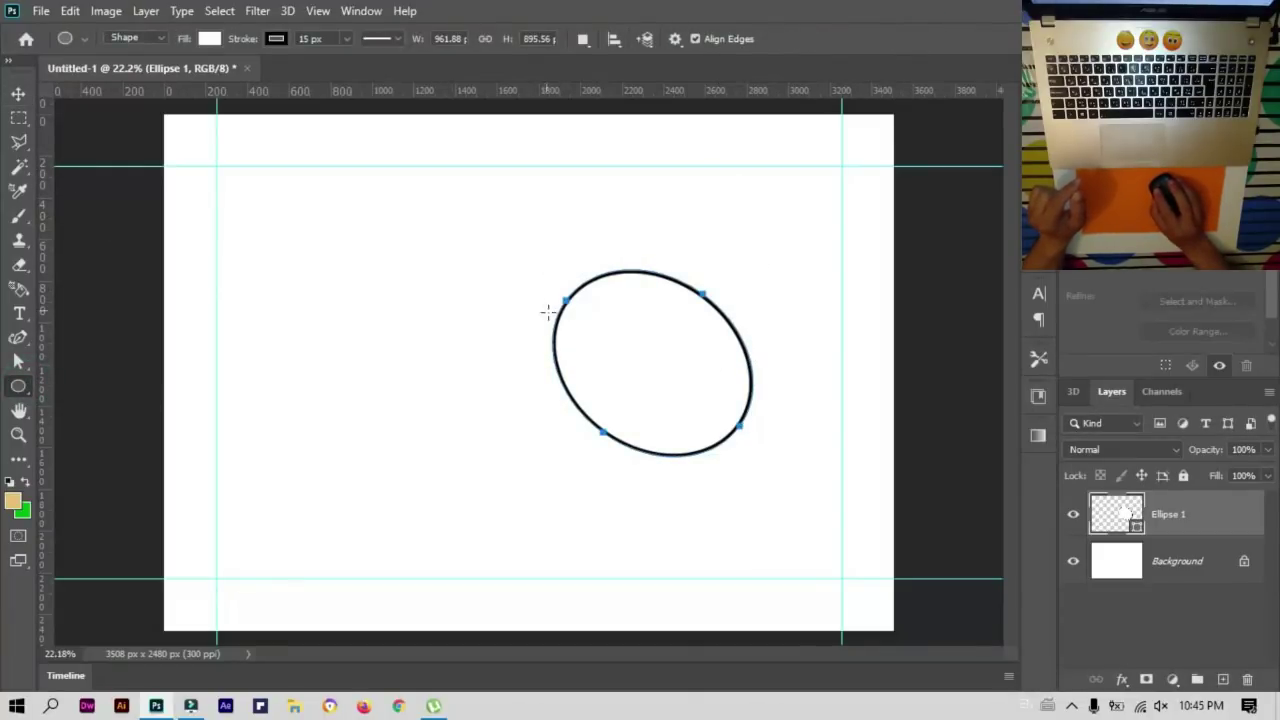
Step: Draw a larger second oval on the left as Ellipse 2, tilt it, and align it to the guide
{"action": "left_click_drag", "start_coordinate": [335, 291], "coordinate": [645, 507]}
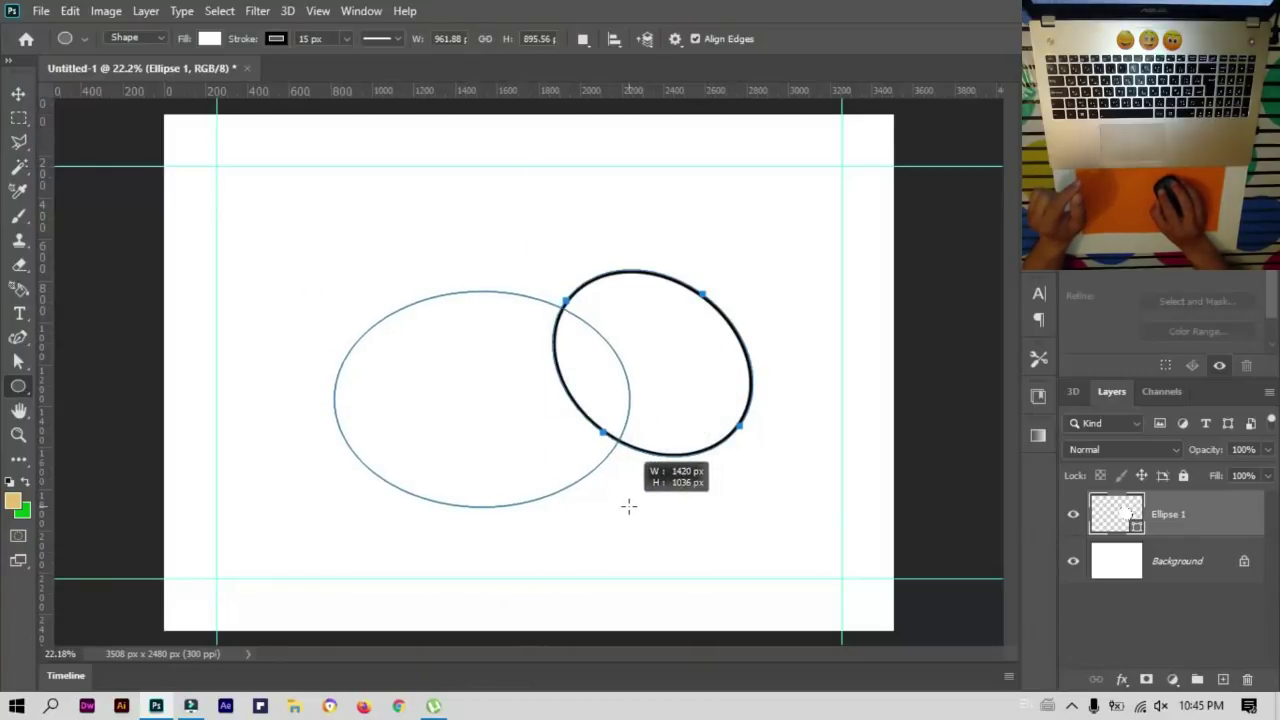
{"action": "left_click_drag", "start_coordinate": [645, 507], "coordinate": [628, 507]}
{"action": "key", "text": "ctrl+t"}
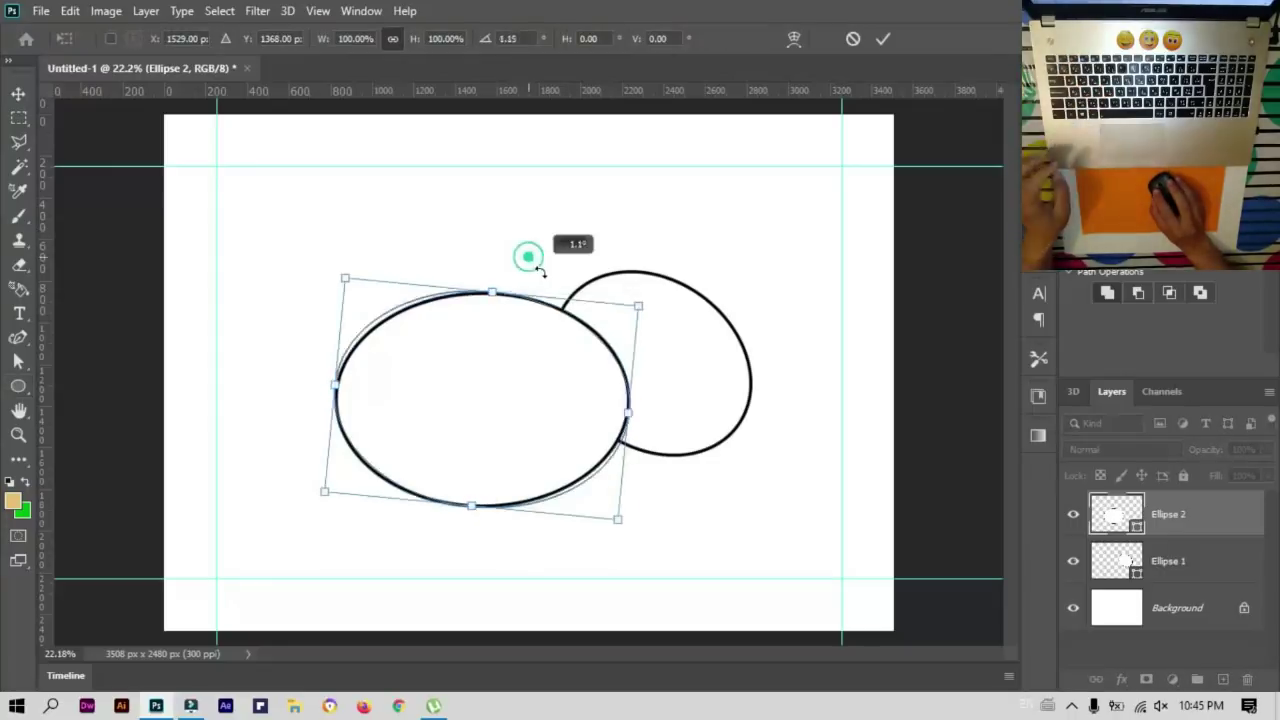
{"action": "left_click_drag", "start_coordinate": [515, 252], "coordinate": [551, 286]}
{"action": "mouse_move", "coordinate": [514, 366]}
{"action": "left_mouse_down"}
{"action": "mouse_move", "coordinate": [550, 370]}
{"action": "mouse_move", "coordinate": [504, 373]}
{"action": "left_mouse_up"}
{"action": "left_click", "coordinate": [18, 88]}
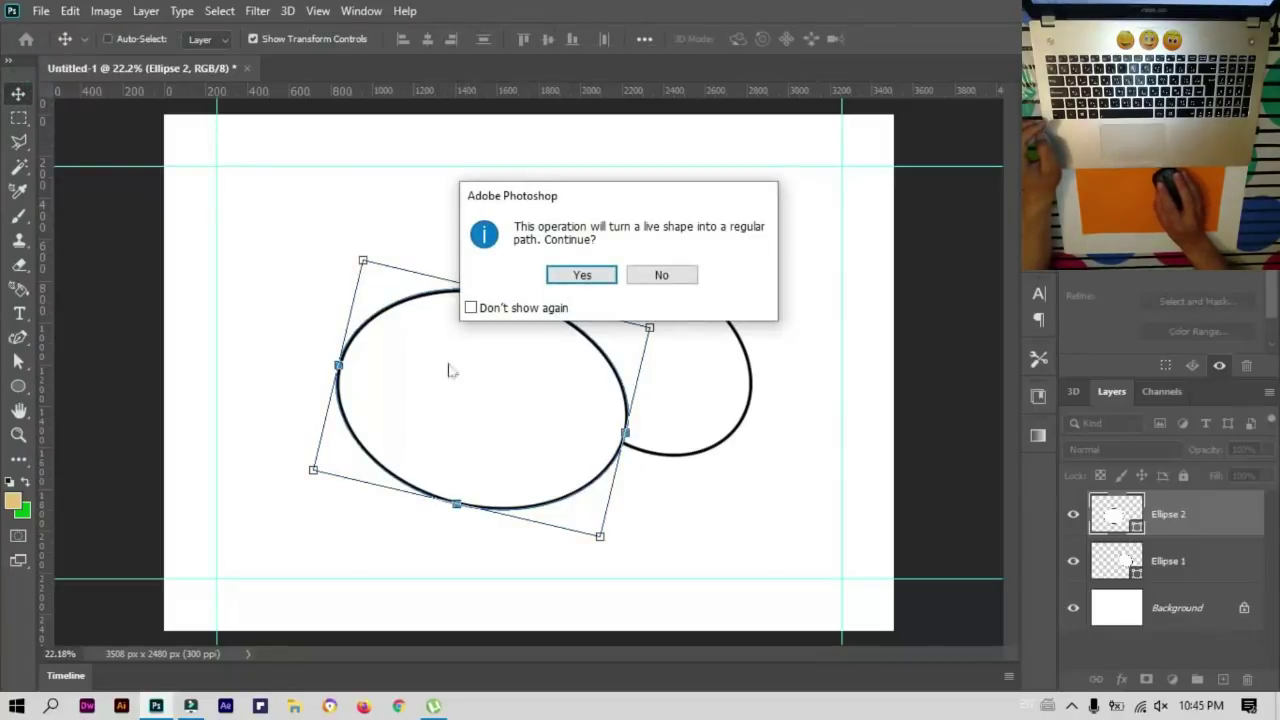
{"action": "key", "text": "Return"}
{"action": "left_click_drag", "start_coordinate": [520, 374], "coordinate": [531, 355]}
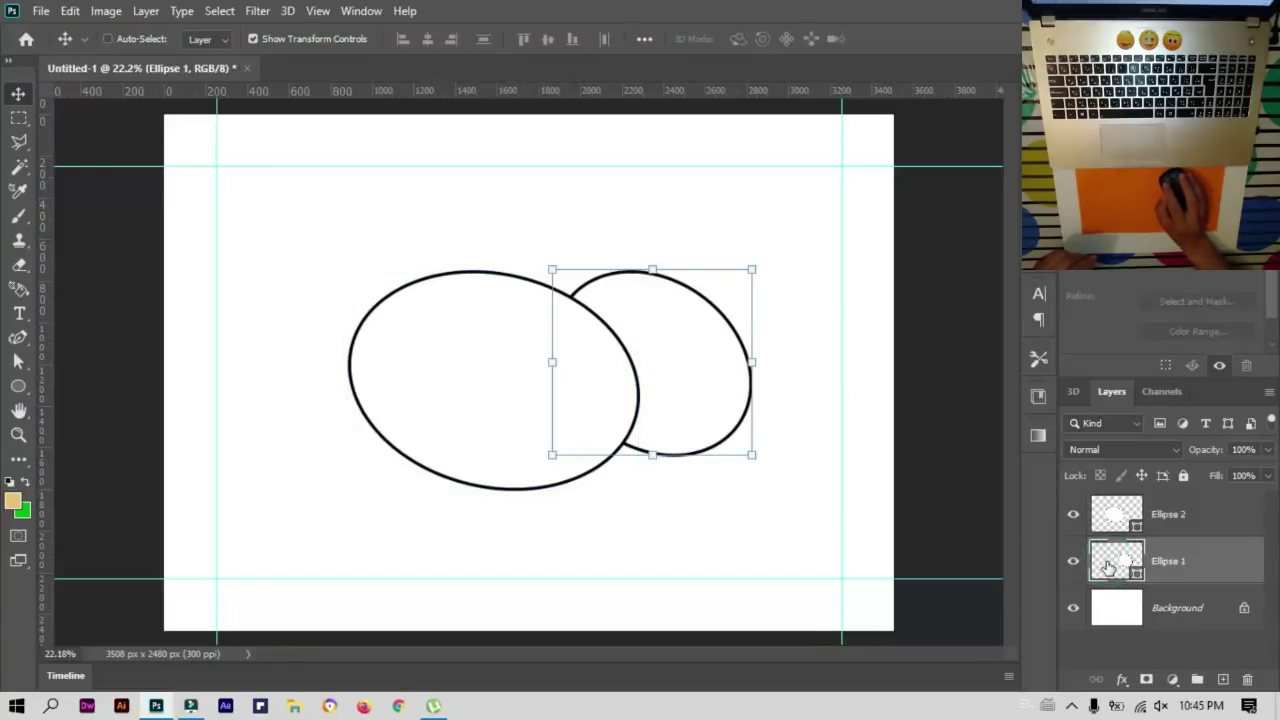
Step: Stack Ellipse 1 above Ellipse 2, shift it left, and enlarge it to about 105%
{"action": "left_click_drag", "start_coordinate": [1108, 566], "coordinate": [1097, 511]}
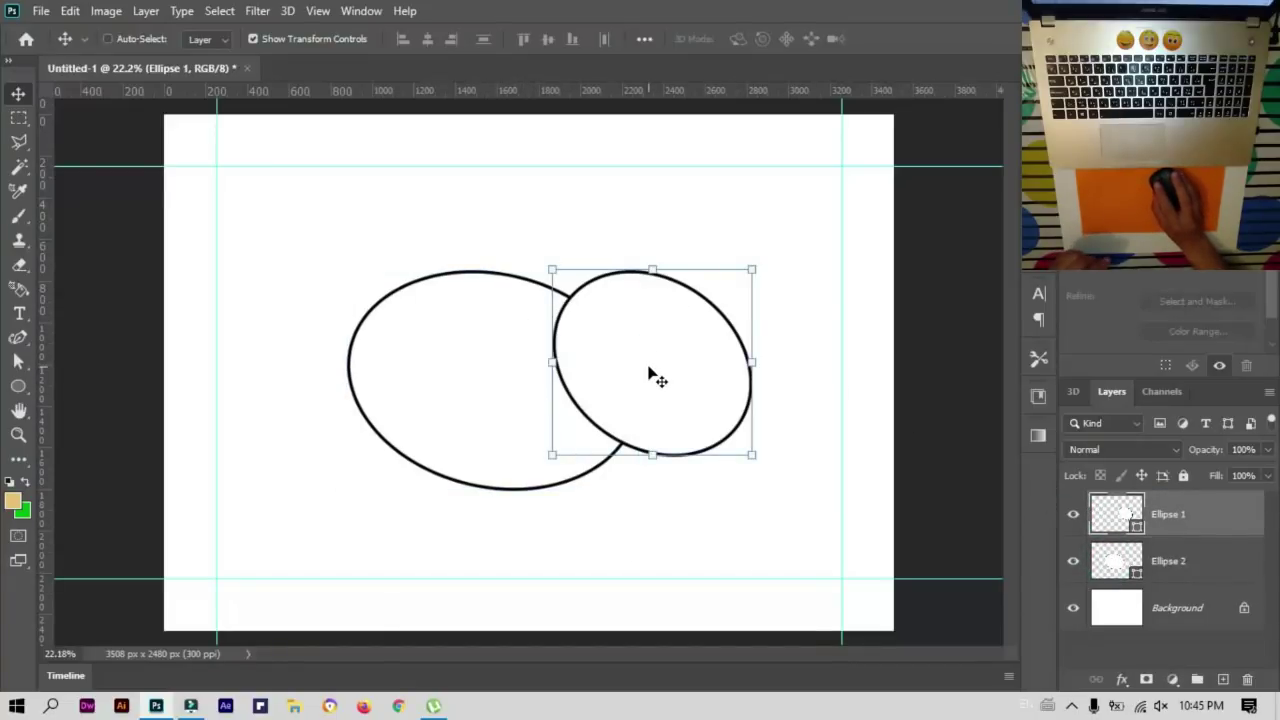
{"action": "left_click_drag", "start_coordinate": [651, 373], "coordinate": [618, 366]}
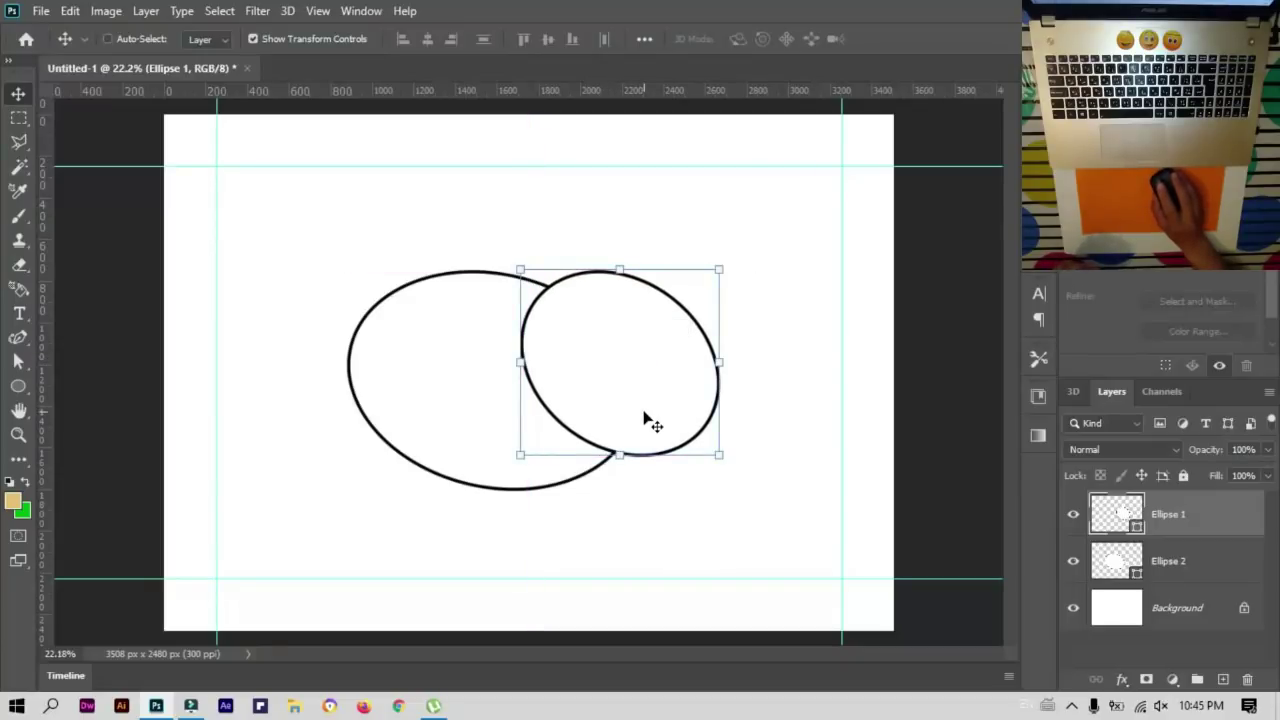
{"action": "key", "text": "ctrl+t"}
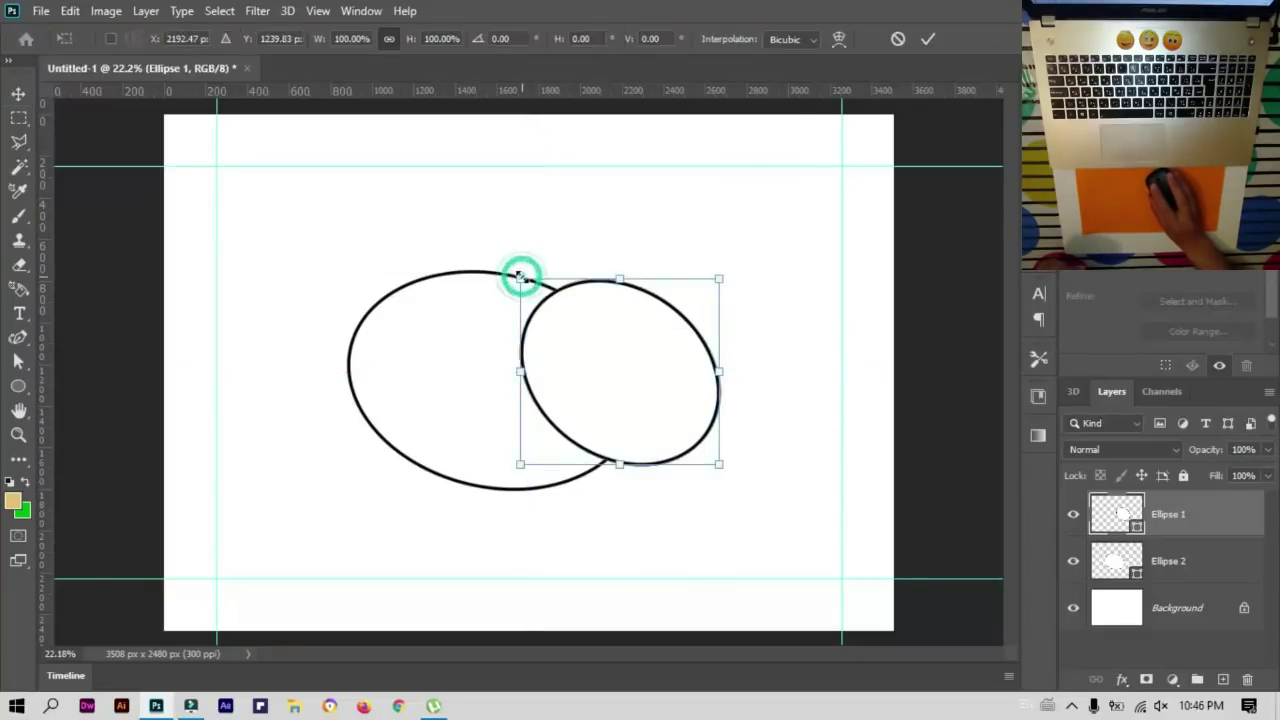
{"action": "left_click_drag", "start_coordinate": [520, 270], "coordinate": [510, 266]}
{"action": "left_click", "coordinate": [928, 40]}
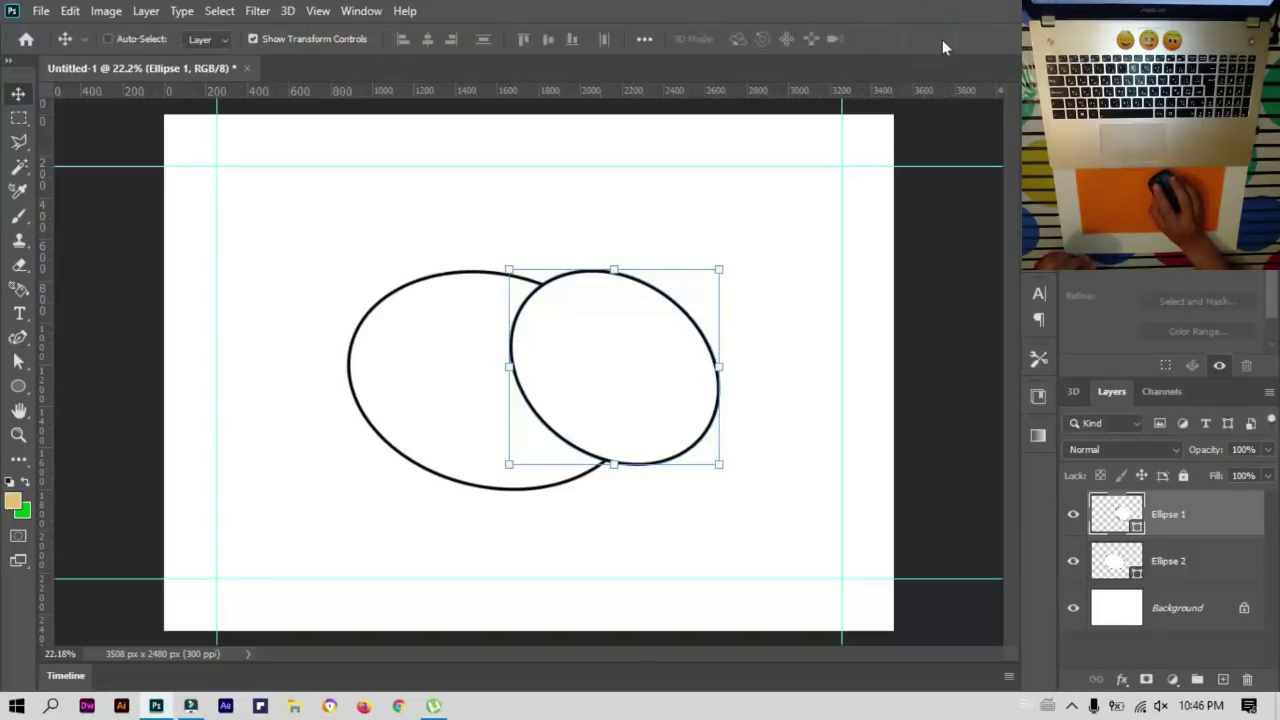
Step: Draw a tall narrow ellipse above the body and tilt it about -42 degrees
{"action": "left_click", "coordinate": [18, 386]}
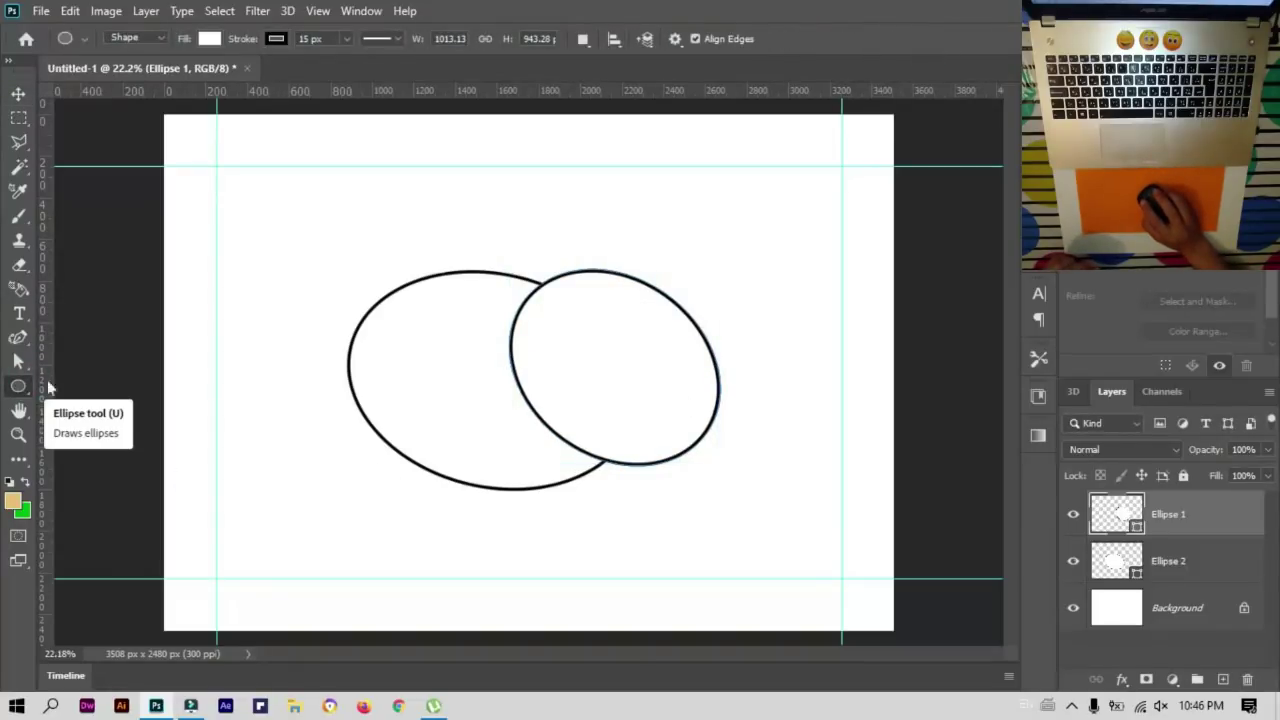
{"action": "left_click_drag", "start_coordinate": [462, 180], "coordinate": [536, 380]}
{"action": "key", "text": "v"}
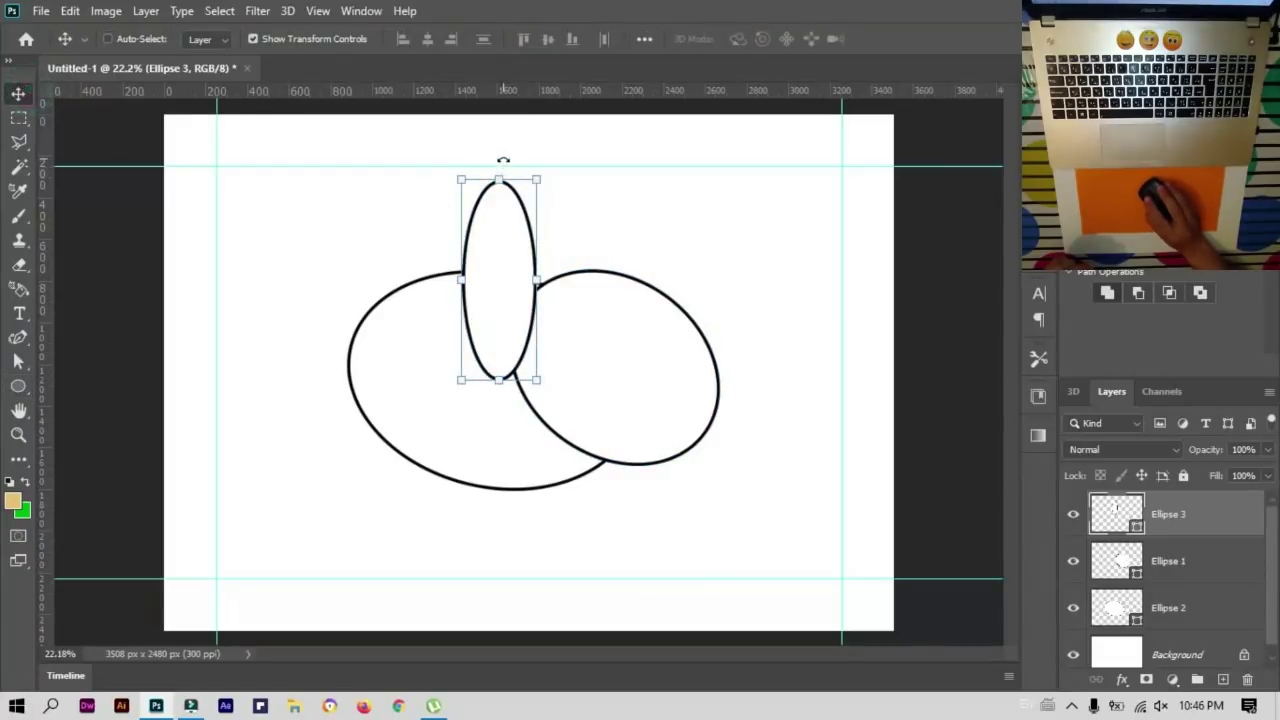
{"action": "left_click_drag", "start_coordinate": [503, 163], "coordinate": [400, 167]}
{"action": "left_click_drag", "start_coordinate": [548, 290], "coordinate": [510, 275]}
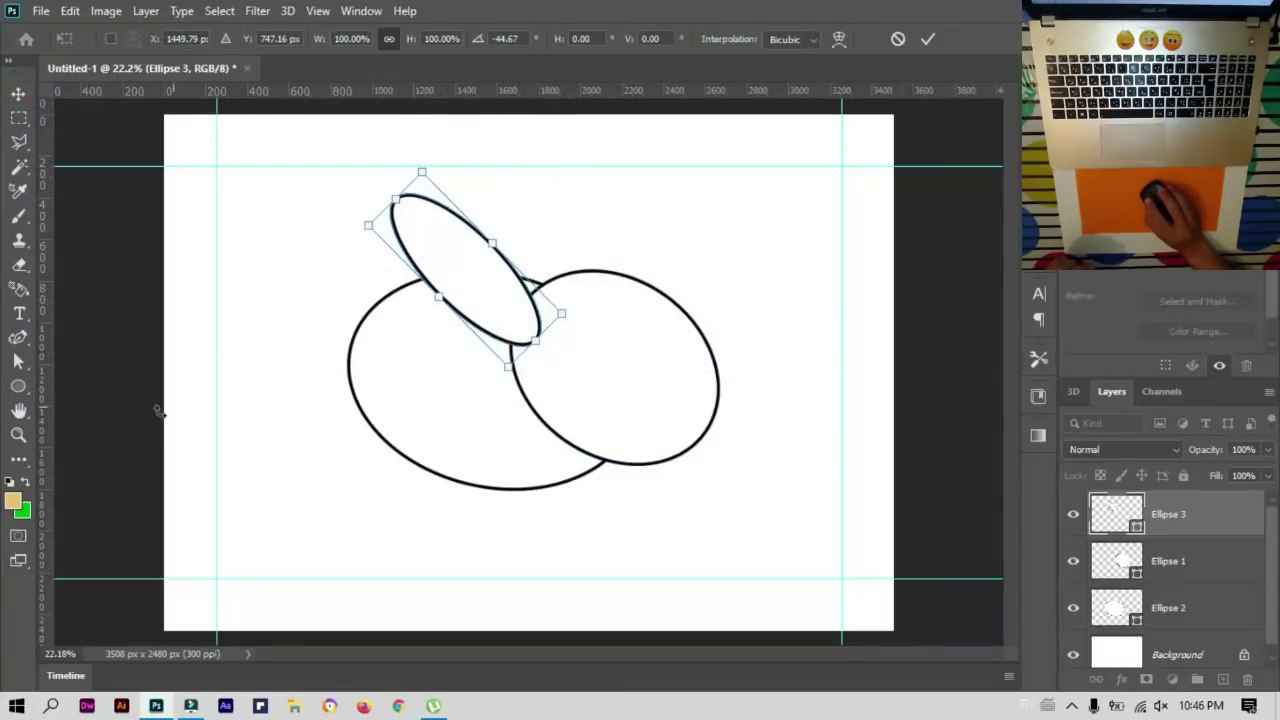
Step: Reshape the tilted ellipse's outline into a long teardrop ear
{"action": "left_click", "coordinate": [18, 337]}
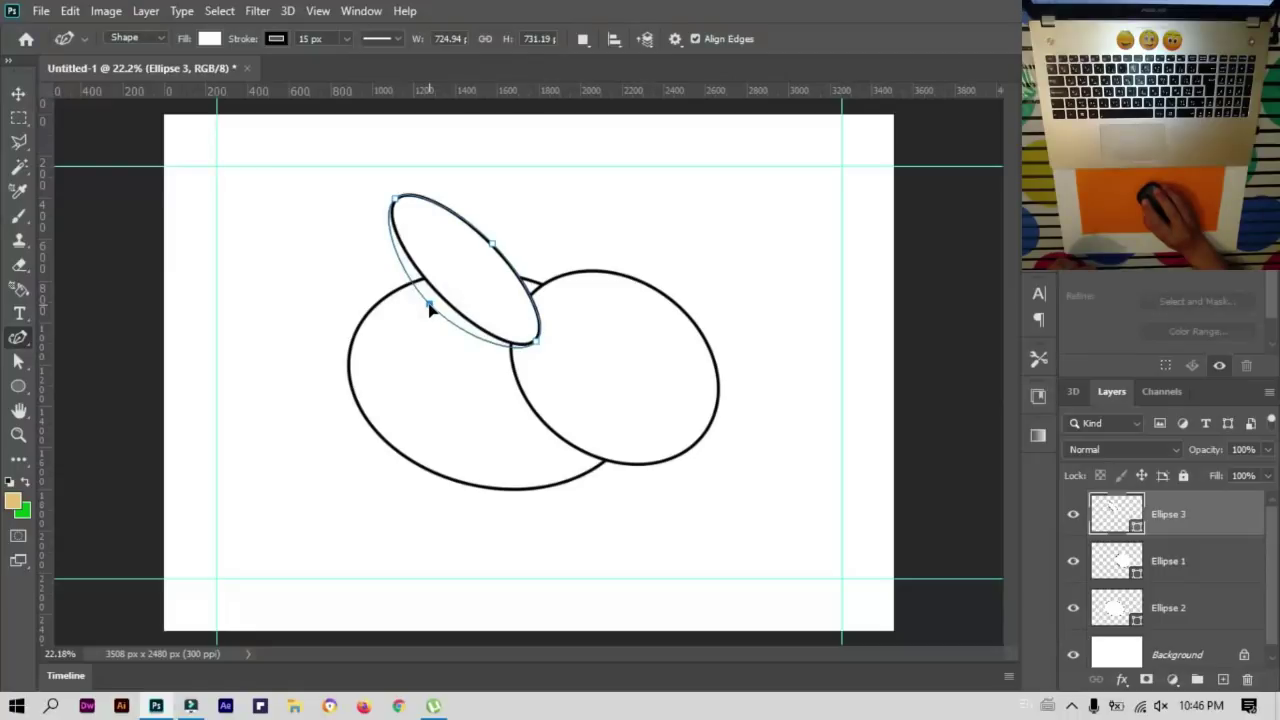
{"action": "left_click_drag", "start_coordinate": [393, 255], "coordinate": [389, 250]}
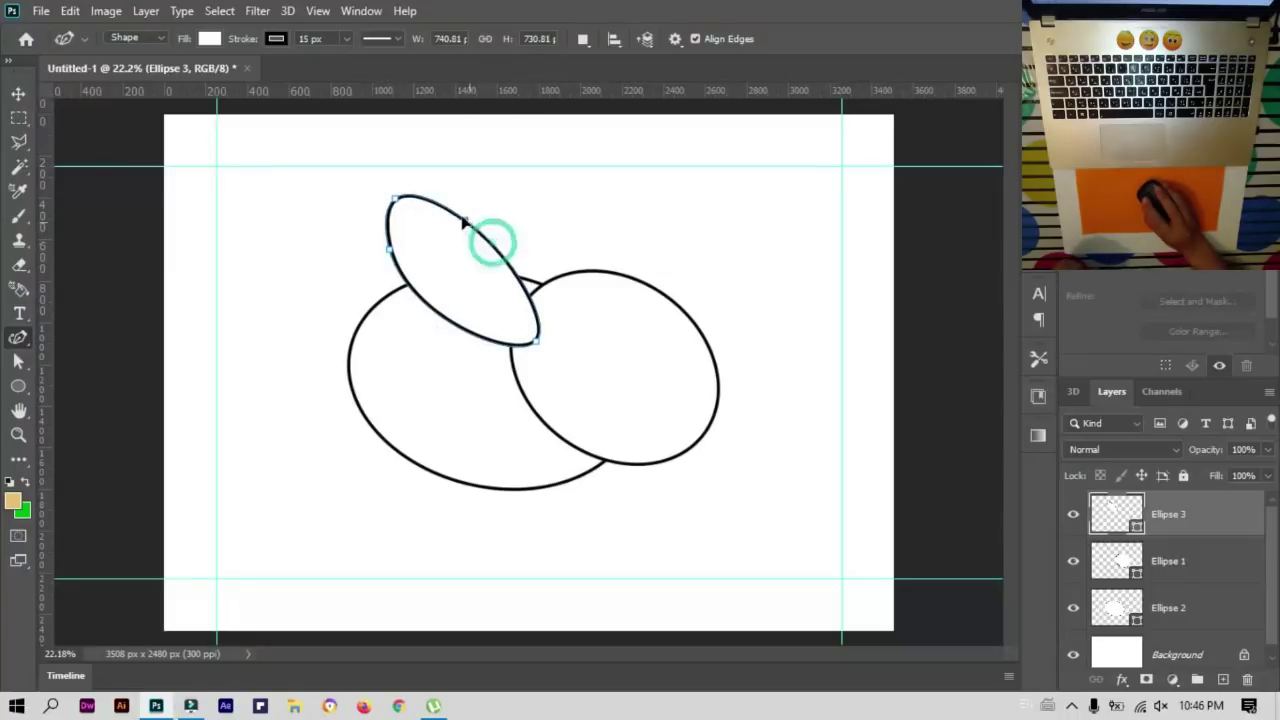
{"action": "left_click_drag", "start_coordinate": [448, 204], "coordinate": [450, 203]}
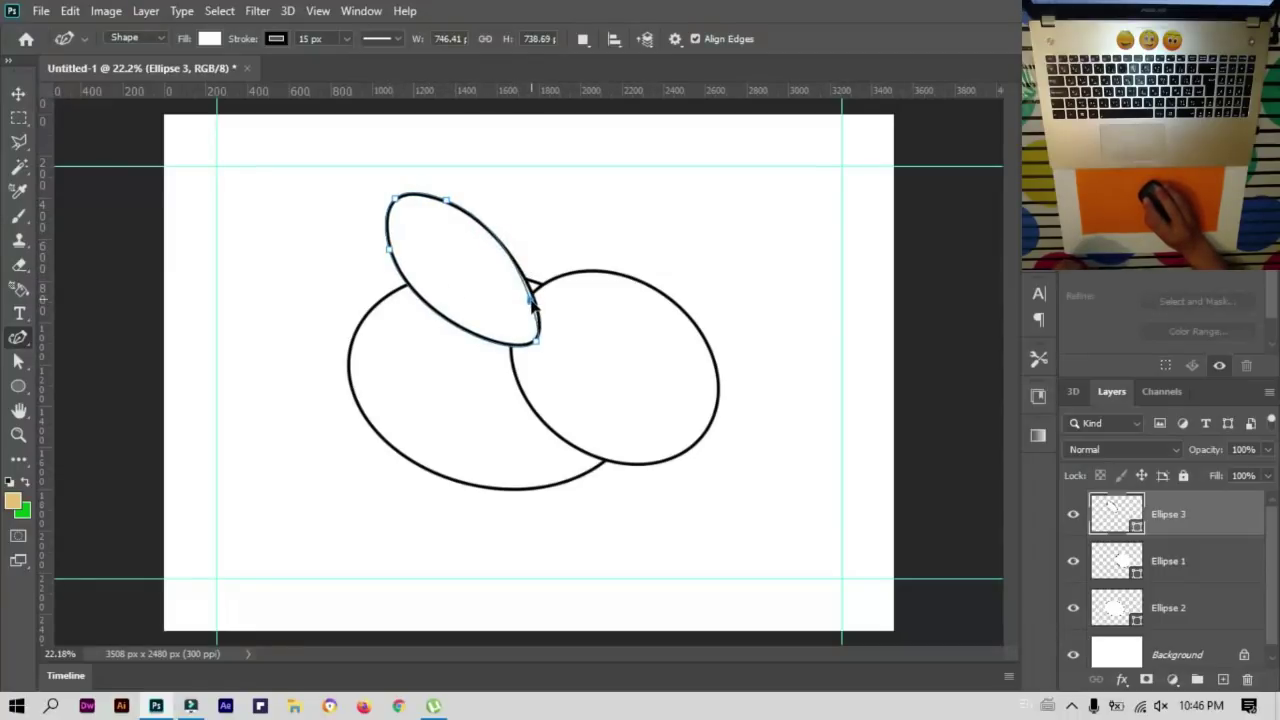
{"action": "left_click_drag", "start_coordinate": [498, 262], "coordinate": [497, 259]}
{"action": "left_click_drag", "start_coordinate": [441, 298], "coordinate": [435, 299]}
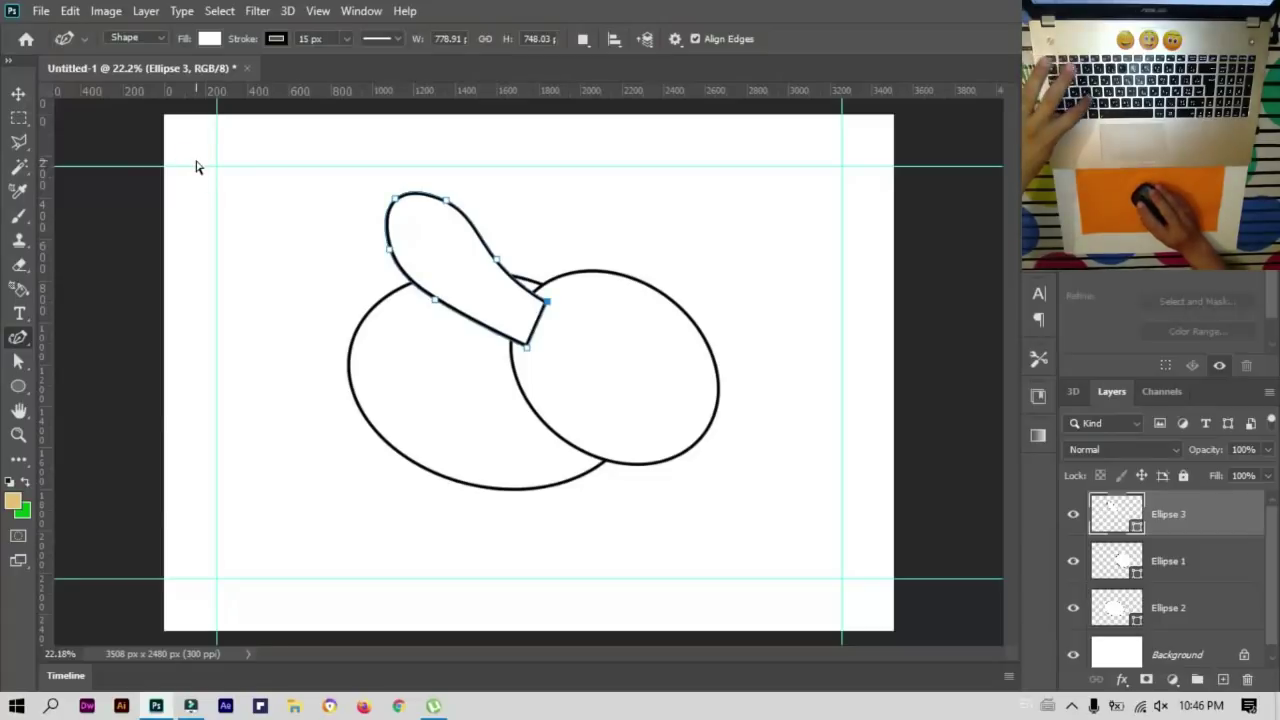
Step: Duplicate the ear, place the copy below Ellipse 1, and rotate it 23° upright behind the head
{"action": "left_click", "coordinate": [18, 93]}
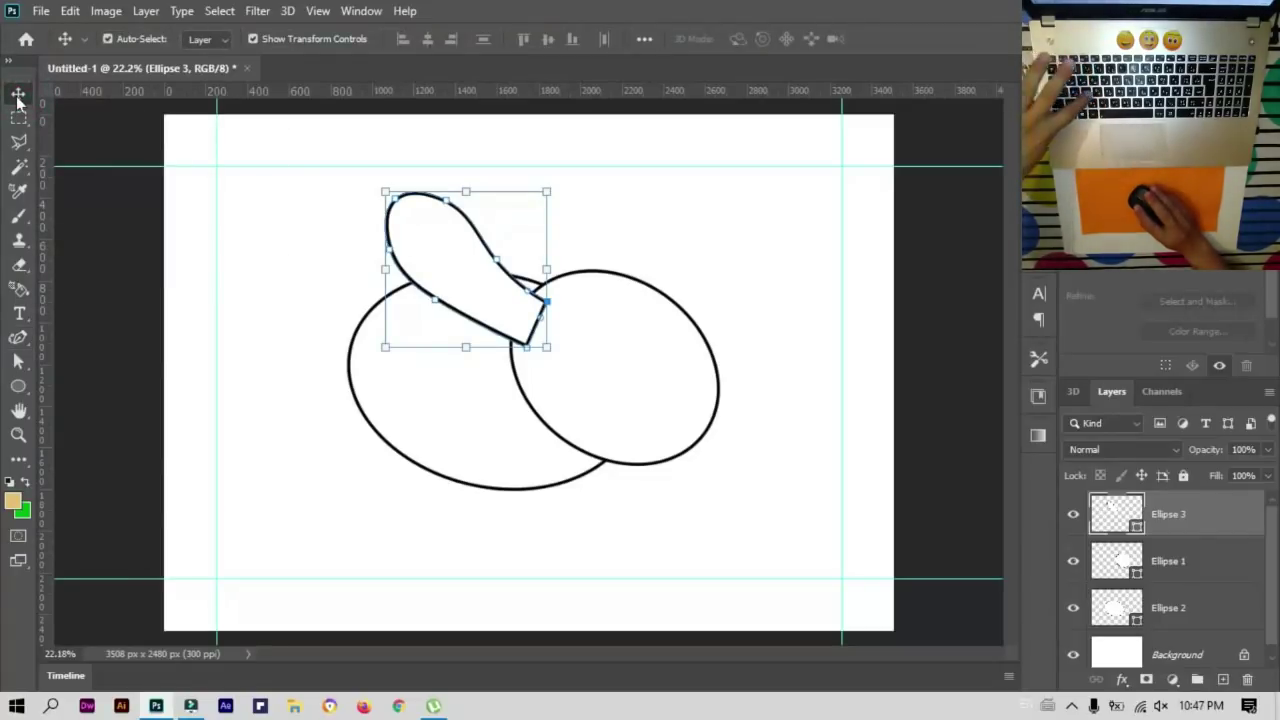
{"action": "mouse_move", "coordinate": [455, 270]}
{"action": "left_mouse_down"}
{"action": "mouse_move", "coordinate": [492, 230]}
{"action": "mouse_move", "coordinate": [492, 242]}
{"action": "left_mouse_up"}
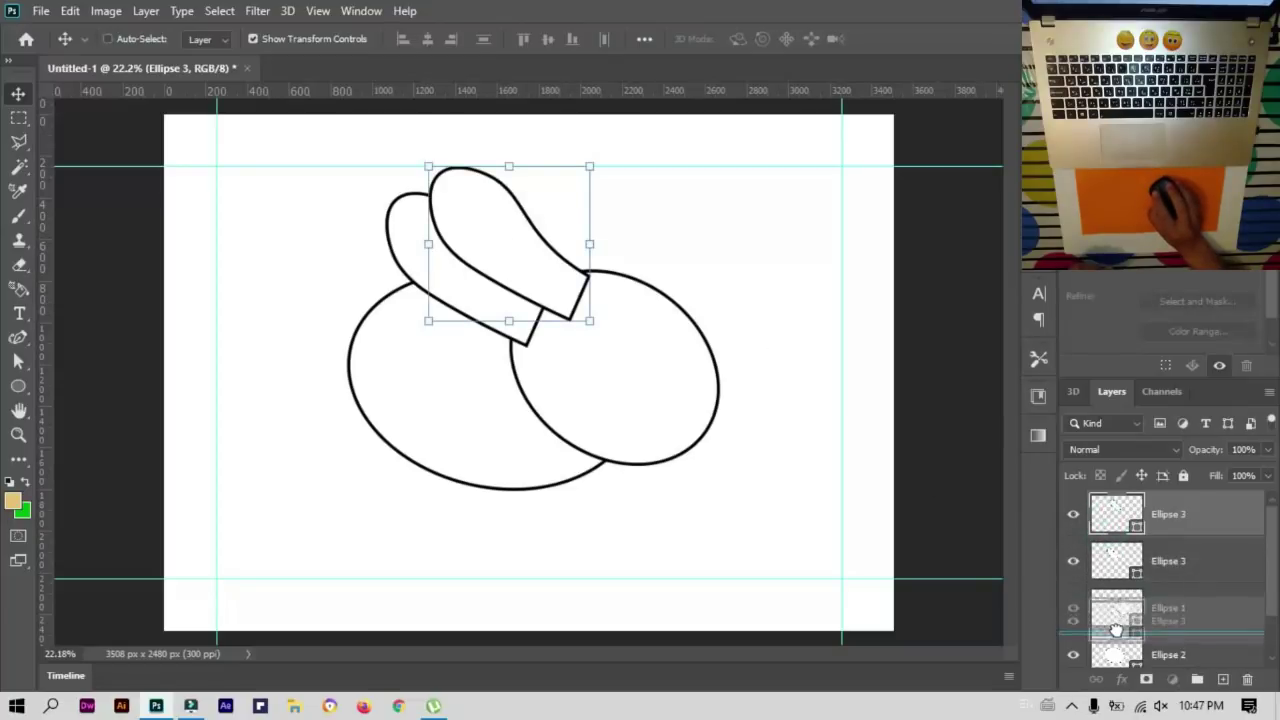
{"action": "left_click_drag", "start_coordinate": [1104, 525], "coordinate": [1110, 630]}
{"action": "left_click_drag", "start_coordinate": [607, 166], "coordinate": [619, 240]}
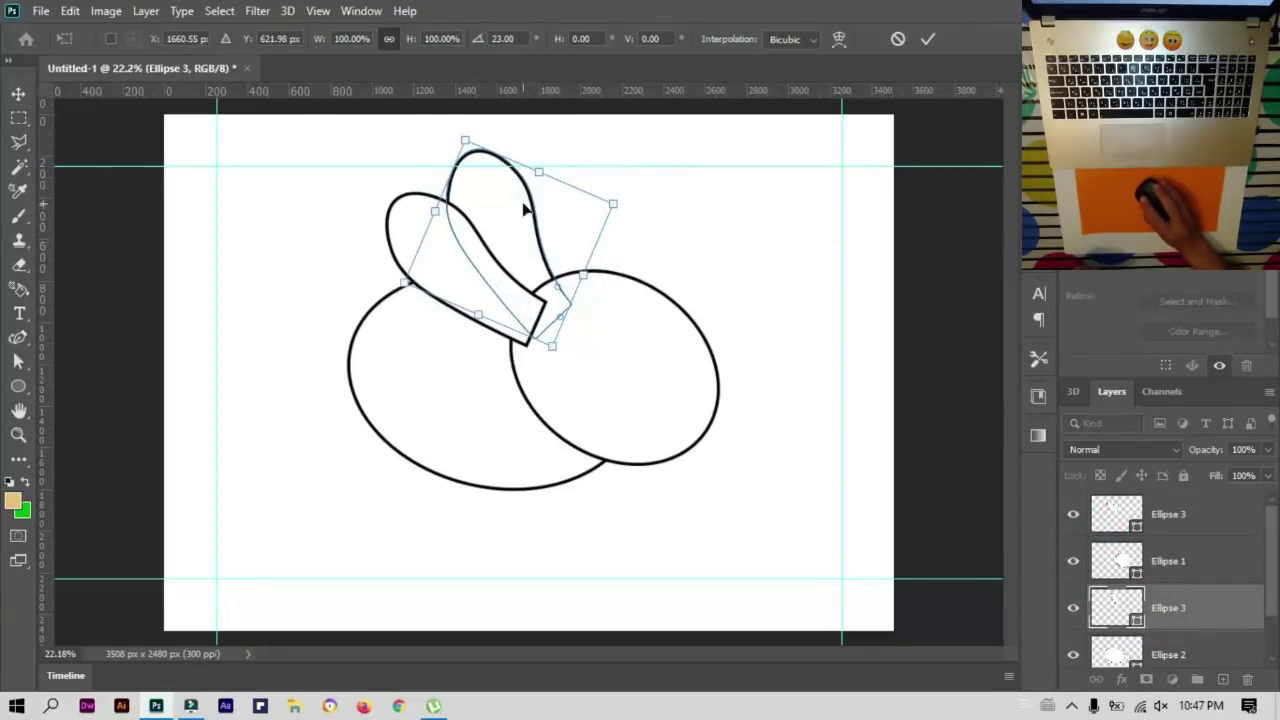
{"action": "left_click_drag", "start_coordinate": [526, 206], "coordinate": [537, 218]}
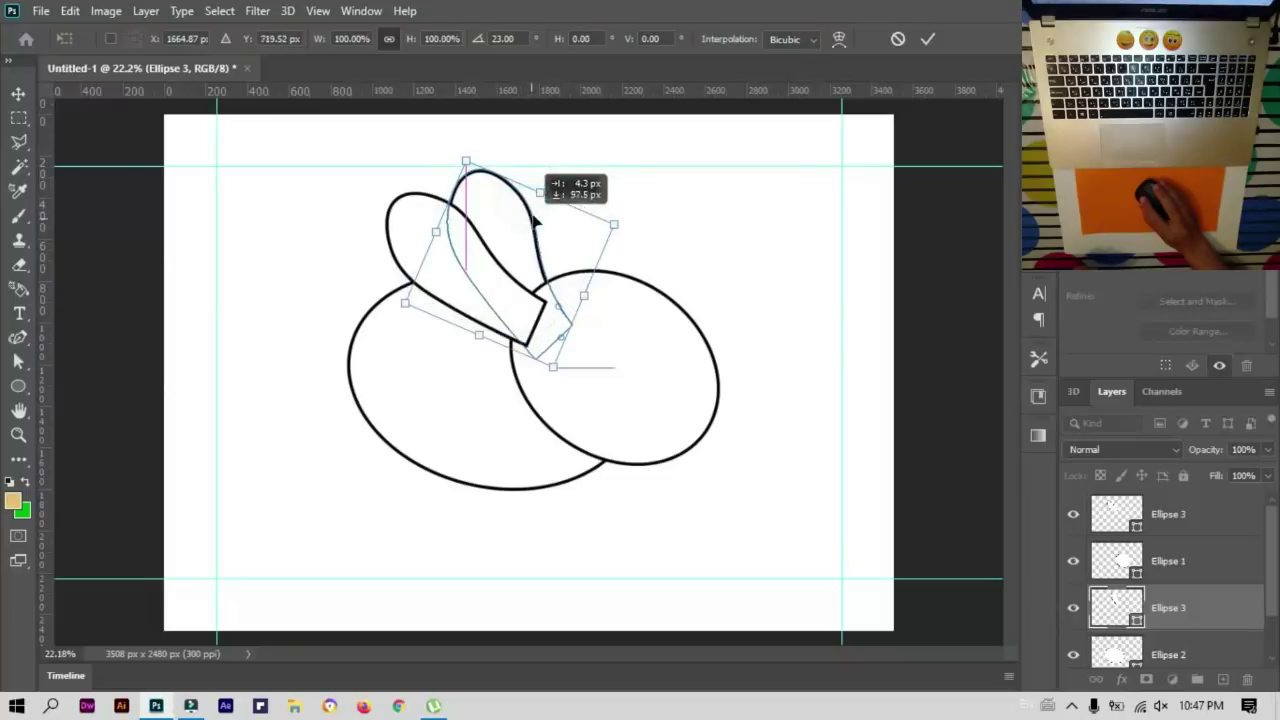
{"action": "left_click", "coordinate": [926, 40]}
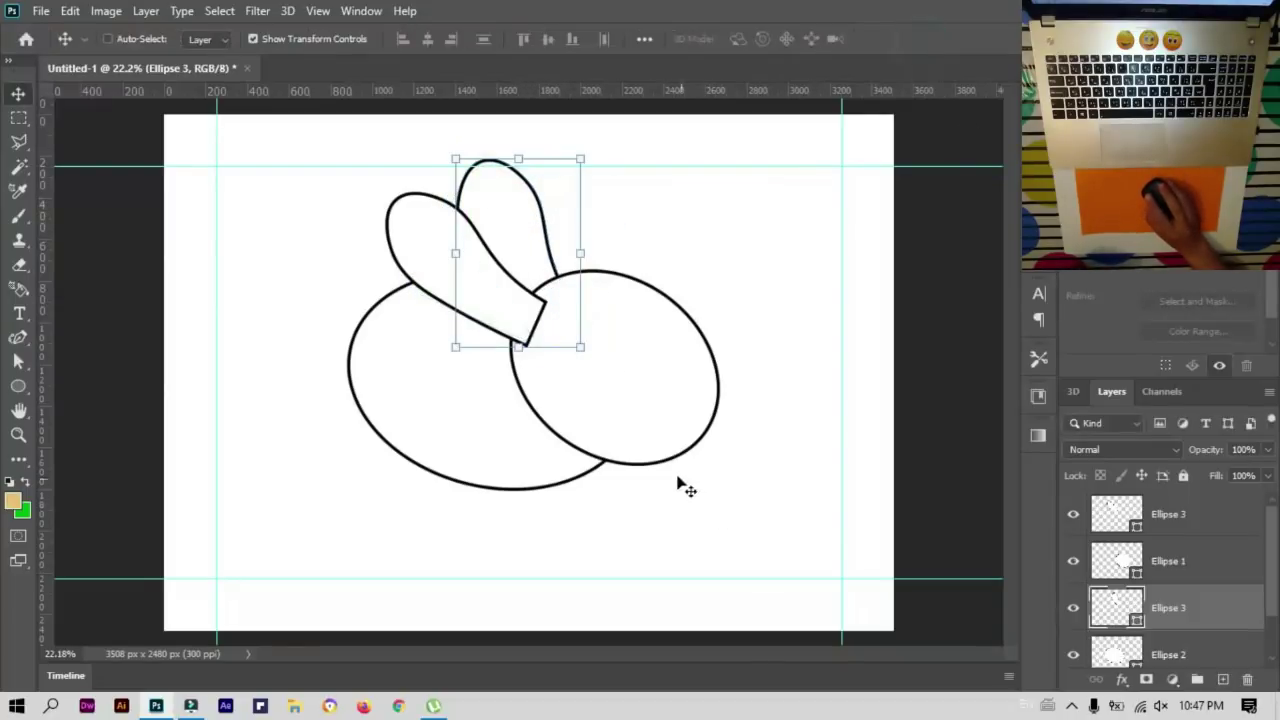
{"action": "left_click", "coordinate": [427, 475], "text": "ctrl"}
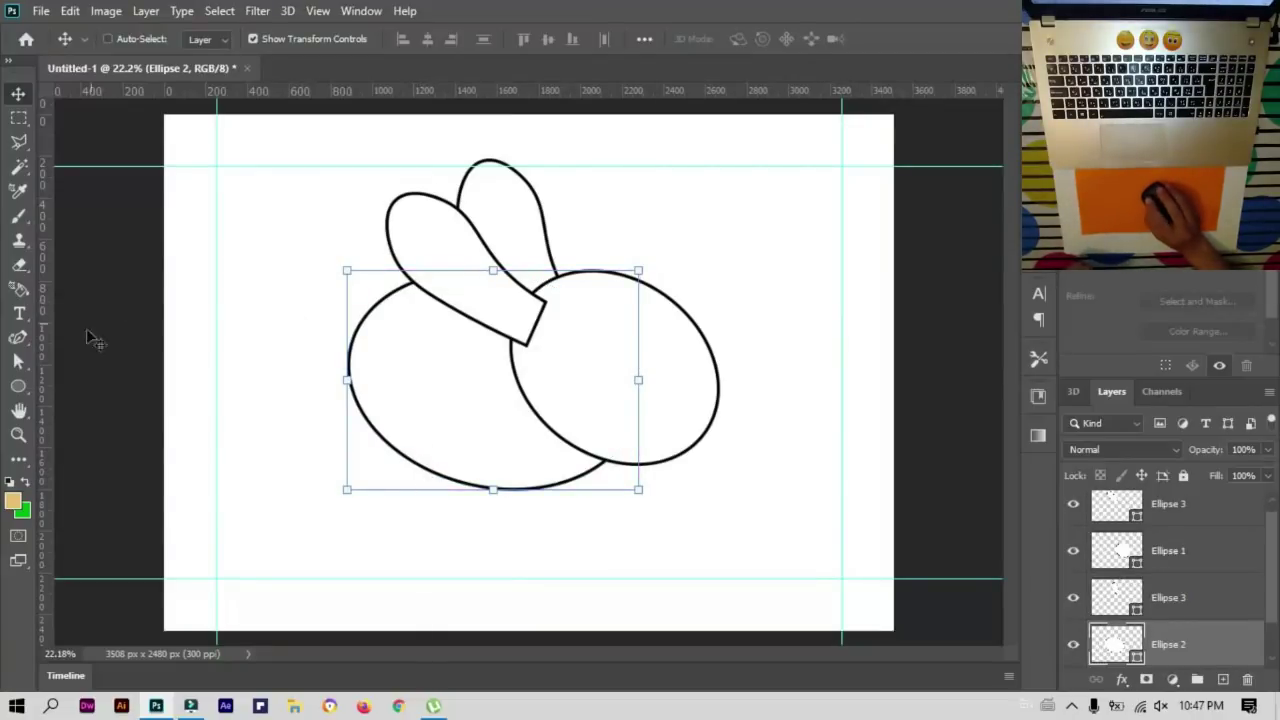
{"action": "left_click", "coordinate": [18, 385]}
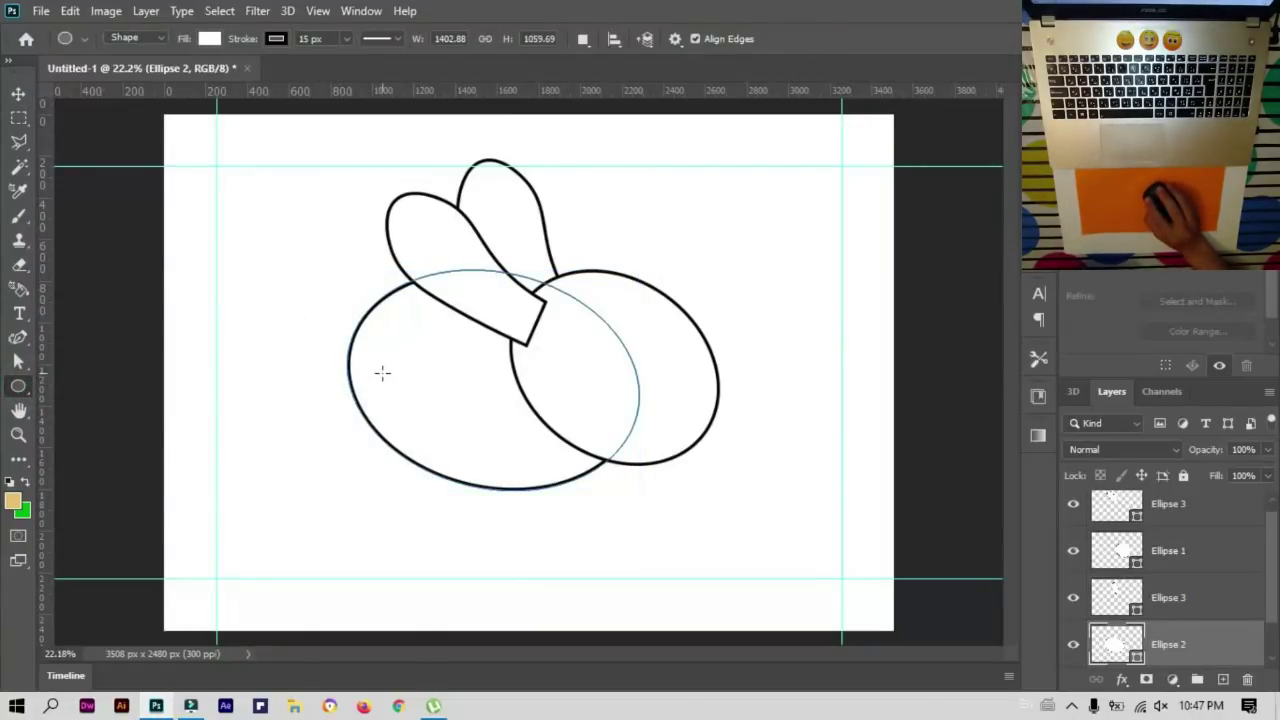
Step: Draw a small paw ellipse at lower left and tilt it about -24 degrees
{"action": "left_click_drag", "start_coordinate": [382, 373], "coordinate": [259, 447]}
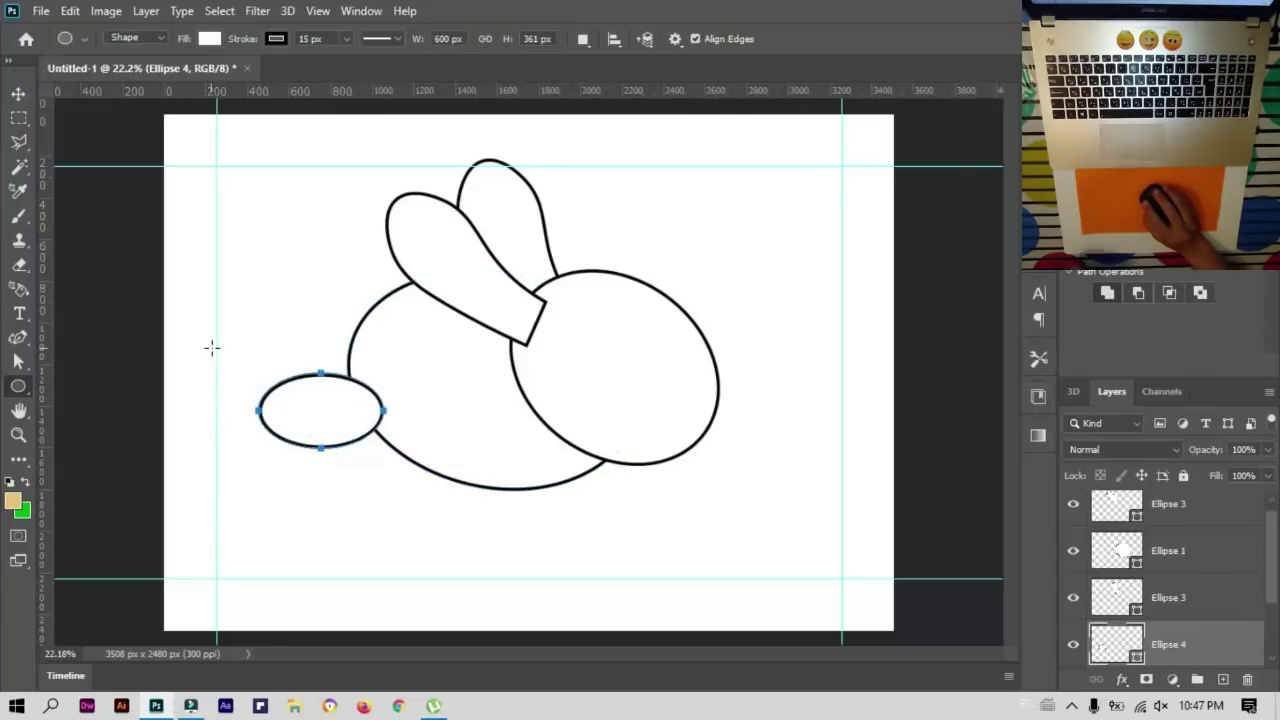
{"action": "key", "text": "ctrl+t"}
{"action": "left_click_drag", "start_coordinate": [380, 354], "coordinate": [352, 335]}
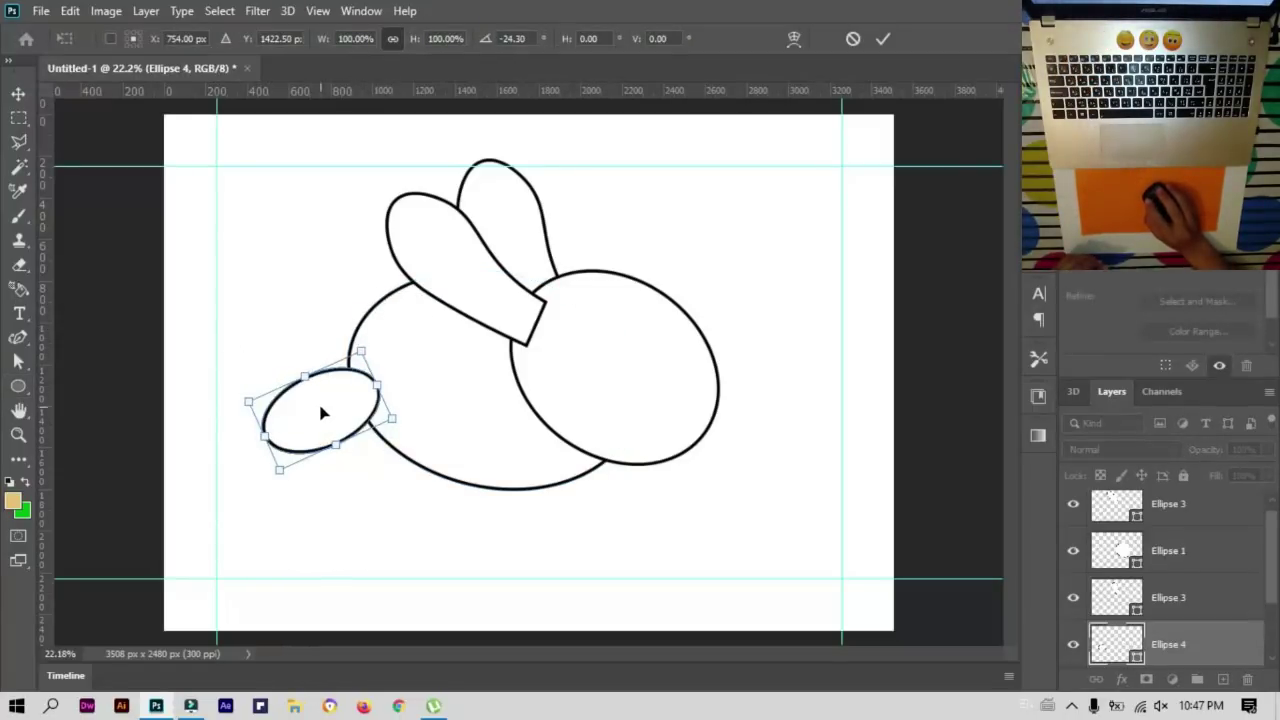
{"action": "left_click_drag", "start_coordinate": [322, 413], "coordinate": [355, 423]}
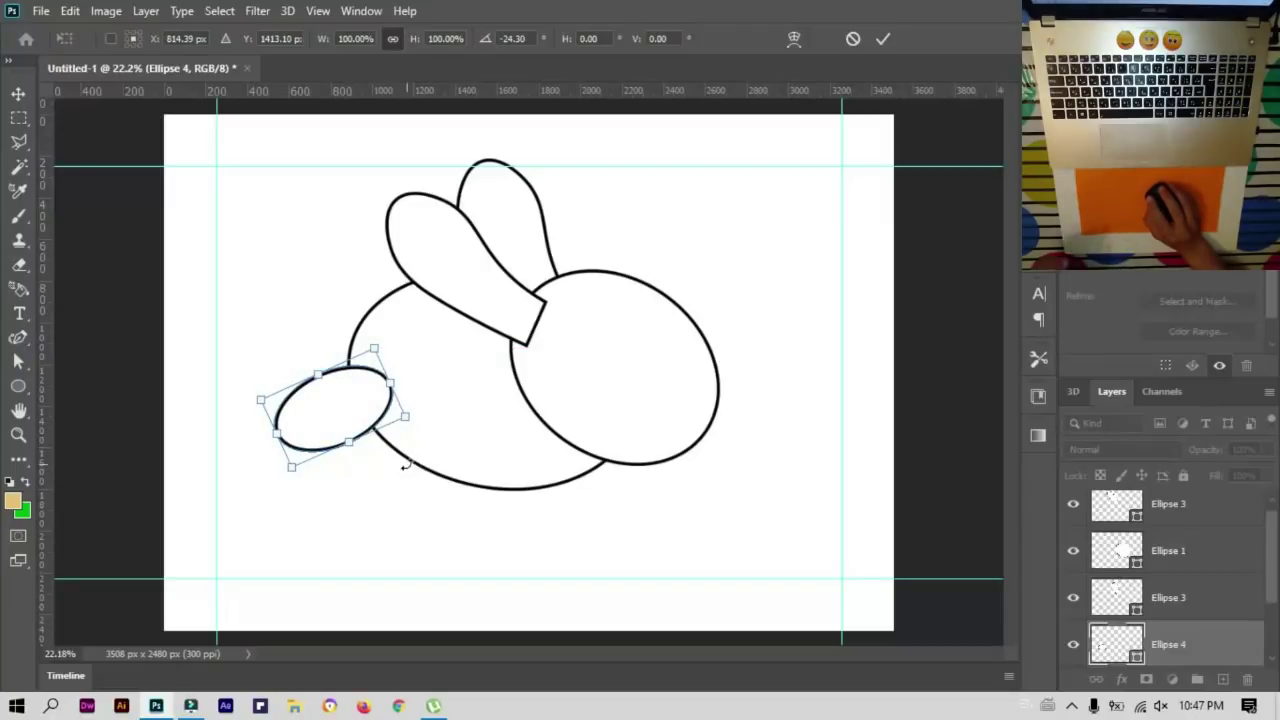
{"action": "key", "text": "u"}
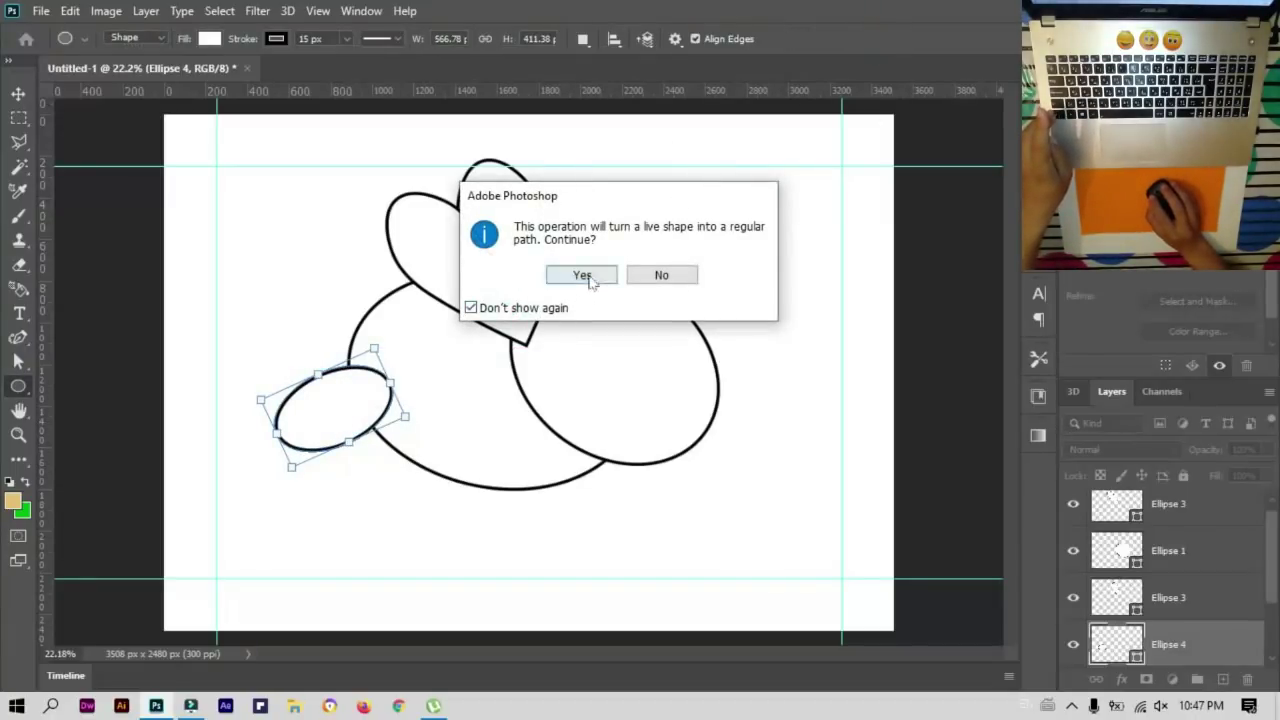
{"action": "left_click", "coordinate": [589, 279]}
{"action": "key", "text": "v"}
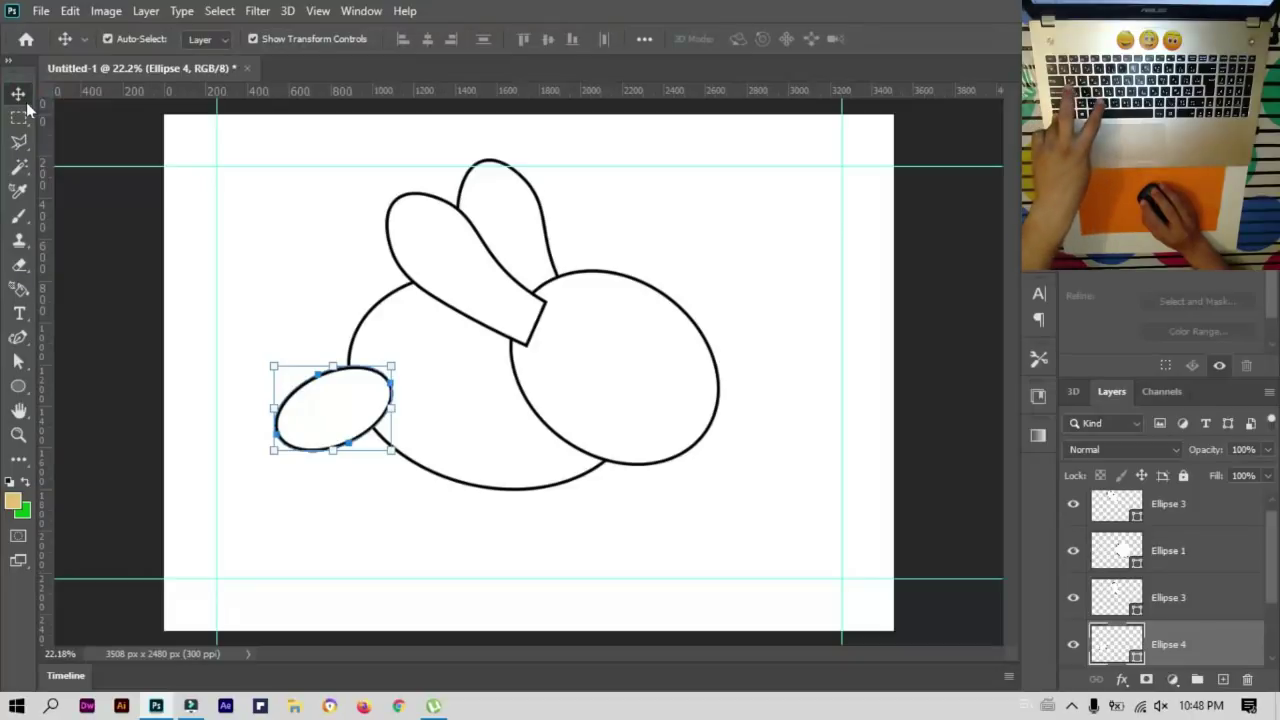
Step: Duplicate the paw, tilt the copy, and tuck it behind the body and first paw
{"action": "mouse_move", "coordinate": [310, 425]}
{"action": "left_mouse_down"}
{"action": "mouse_move", "coordinate": [505, 398]}
{"action": "mouse_move", "coordinate": [340, 458]}
{"action": "left_mouse_up"}
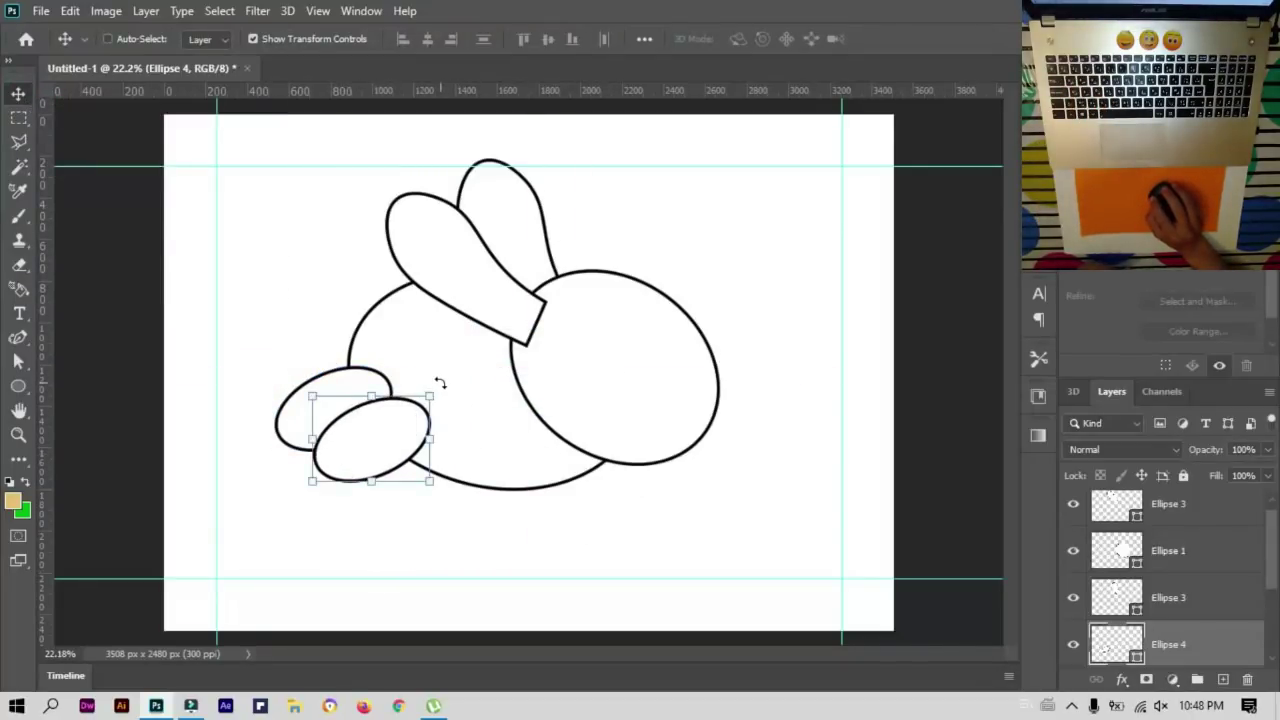
{"action": "left_click_drag", "start_coordinate": [437, 380], "coordinate": [412, 370]}
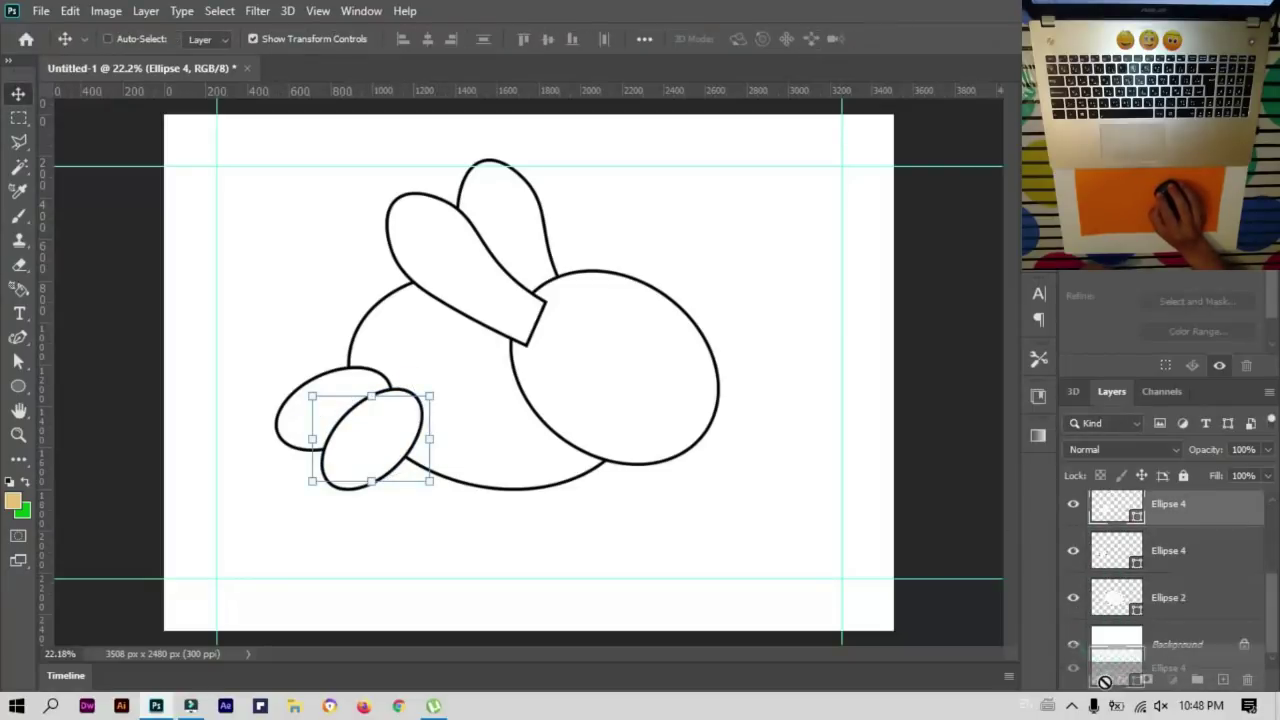
{"action": "left_click_drag", "start_coordinate": [1107, 647], "coordinate": [1130, 612]}
{"action": "left_click_drag", "start_coordinate": [379, 468], "coordinate": [388, 452]}
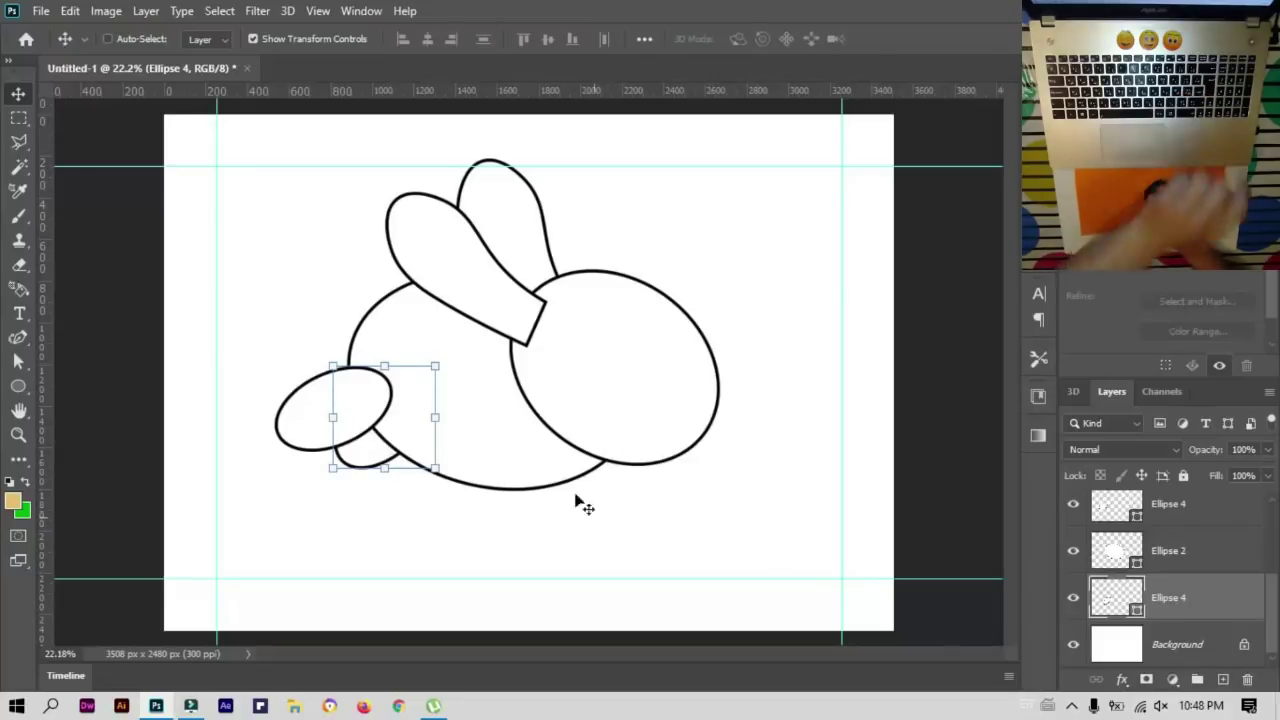
Step: Duplicate a paw onto the lower body, rotate it about -108°, and bring it in front
{"action": "left_click", "coordinate": [734, 217]}
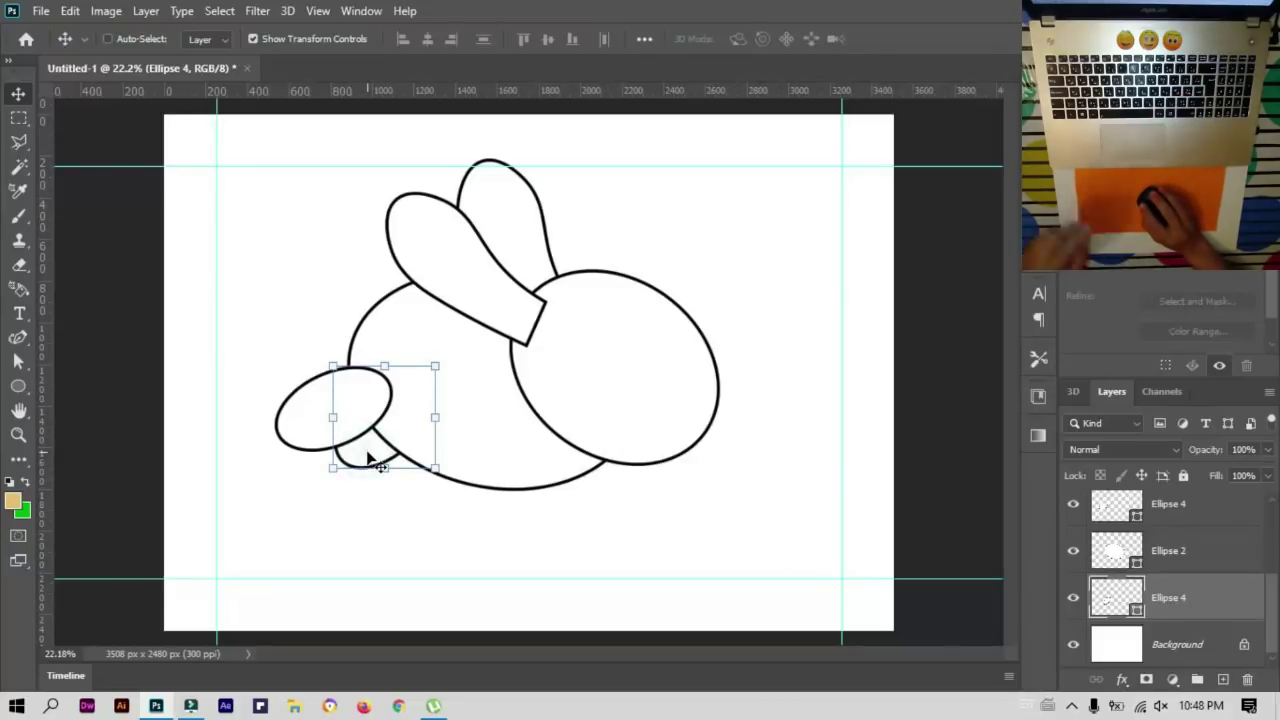
{"action": "mouse_move", "coordinate": [370, 460]}
{"action": "left_mouse_down", "text": "alt"}
{"action": "mouse_move", "coordinate": [500, 390]}
{"action": "mouse_move", "coordinate": [534, 509]}
{"action": "left_mouse_up", "text": "alt"}
{"action": "left_click", "coordinate": [631, 488]}
{"action": "left_click_drag", "start_coordinate": [631, 488], "coordinate": [561, 462]}
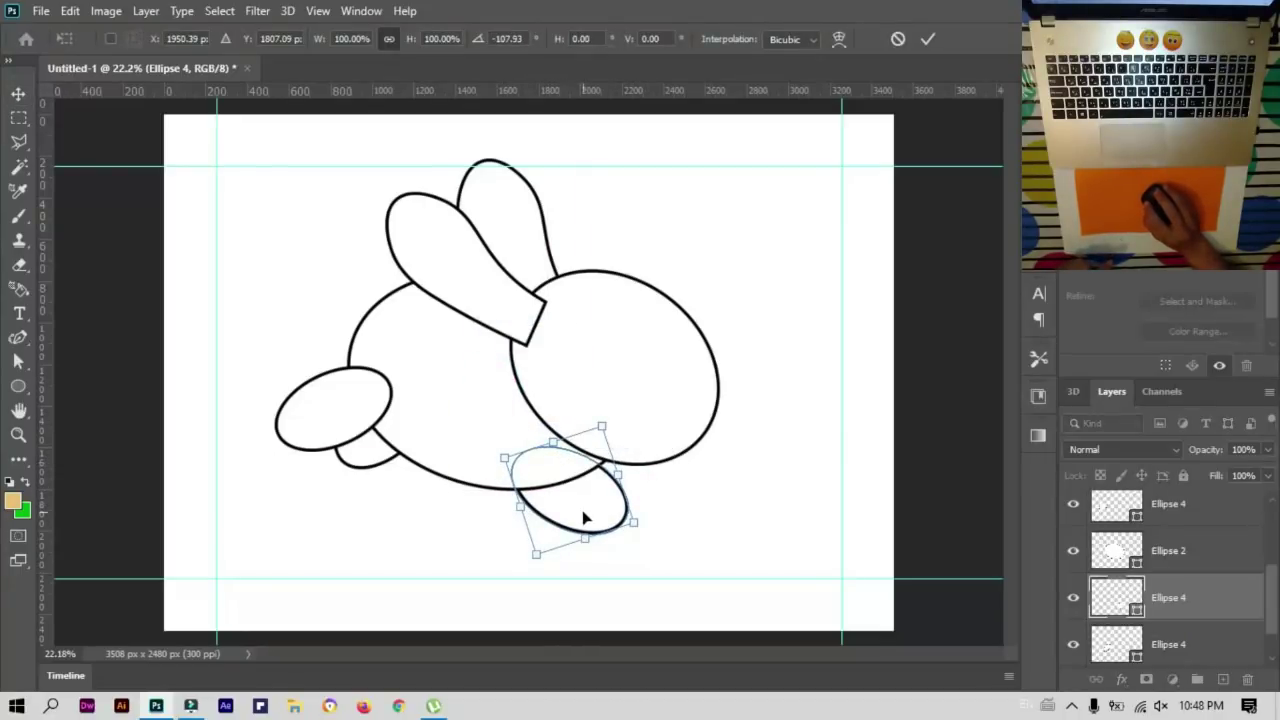
{"action": "left_click_drag", "start_coordinate": [583, 517], "coordinate": [586, 530]}
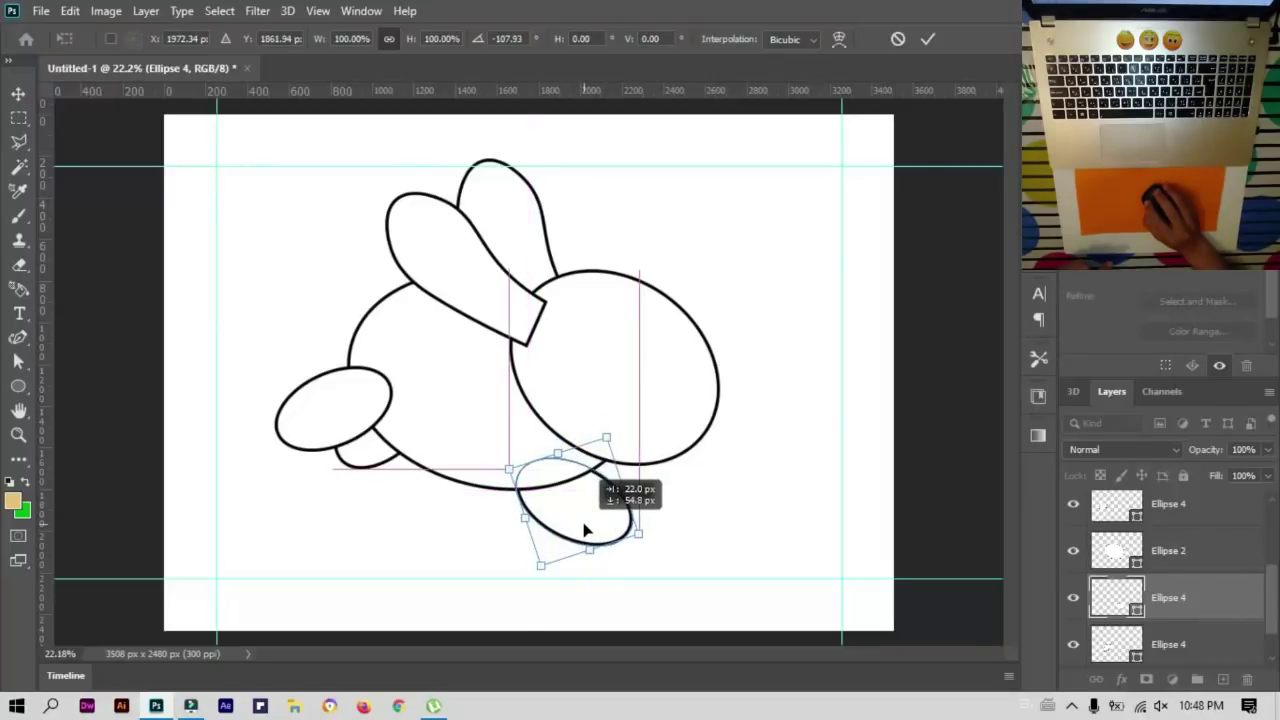
{"action": "left_click_drag", "start_coordinate": [1087, 560], "coordinate": [1088, 542]}
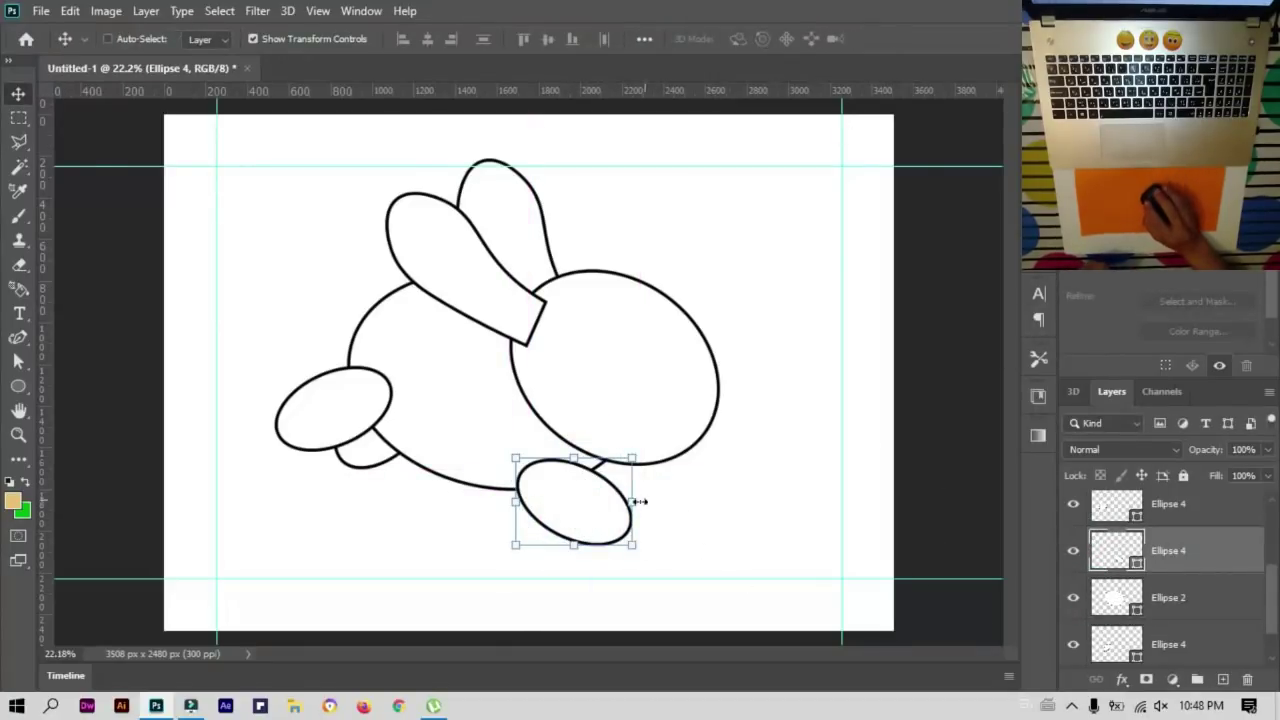
Step: Add a second foot copy behind the first, tilted about 18 degrees
{"action": "mouse_move", "coordinate": [578, 508]}
{"action": "left_mouse_down"}
{"action": "mouse_move", "coordinate": [505, 372]}
{"action": "mouse_move", "coordinate": [570, 478]}
{"action": "mouse_move", "coordinate": [550, 472]}
{"action": "left_mouse_up"}
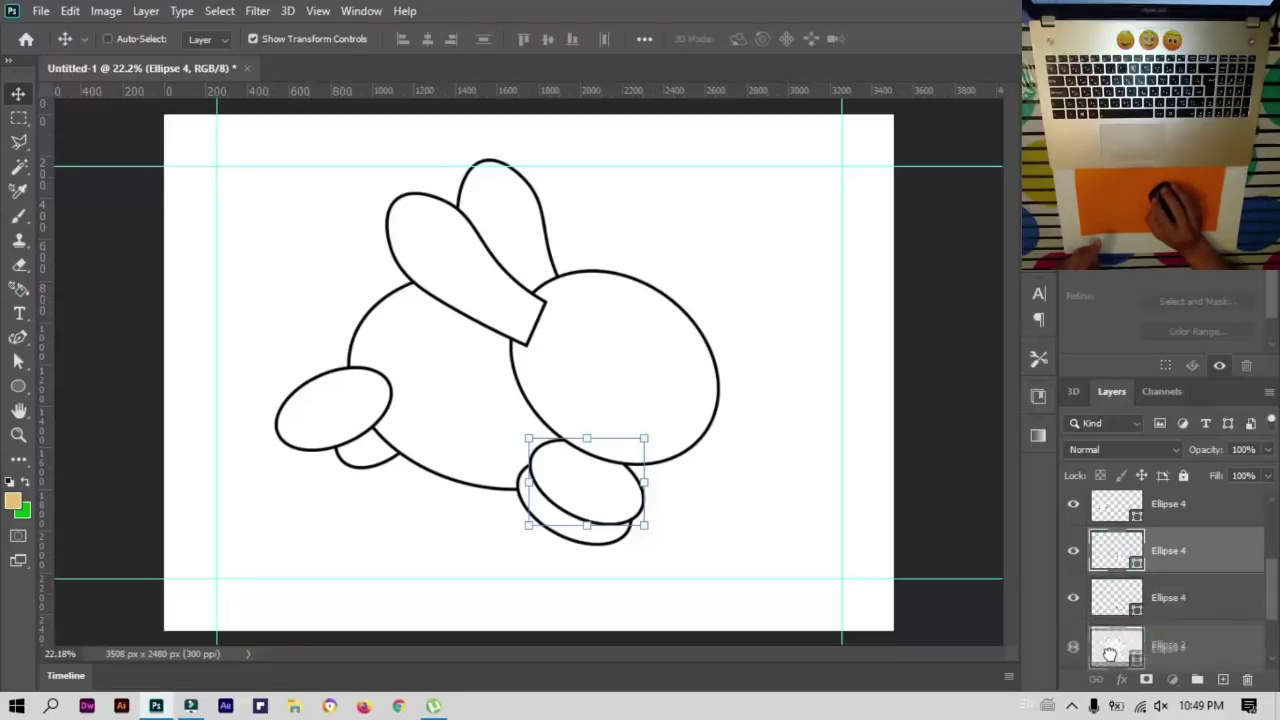
{"action": "left_click_drag", "start_coordinate": [1112, 558], "coordinate": [1110, 575]}
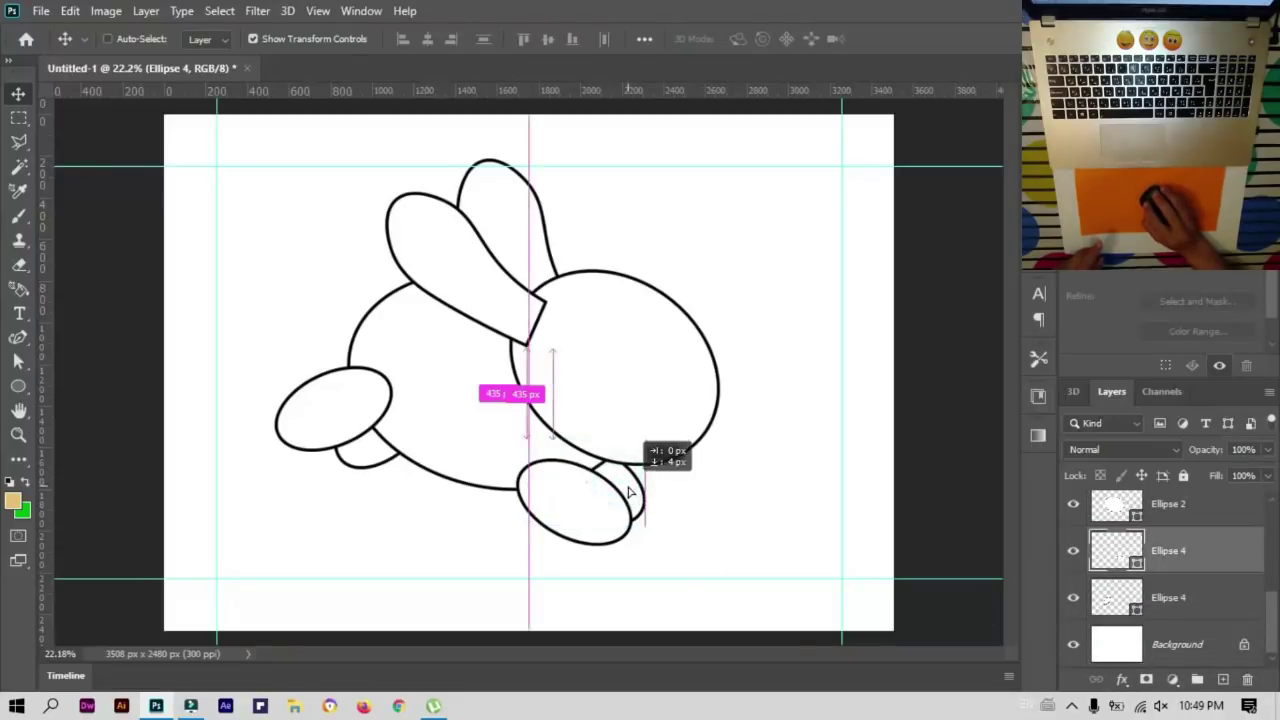
{"action": "mouse_move", "coordinate": [663, 523]}
{"action": "left_mouse_down"}
{"action": "mouse_move", "coordinate": [688, 490]}
{"action": "mouse_move", "coordinate": [629, 489]}
{"action": "left_mouse_up"}
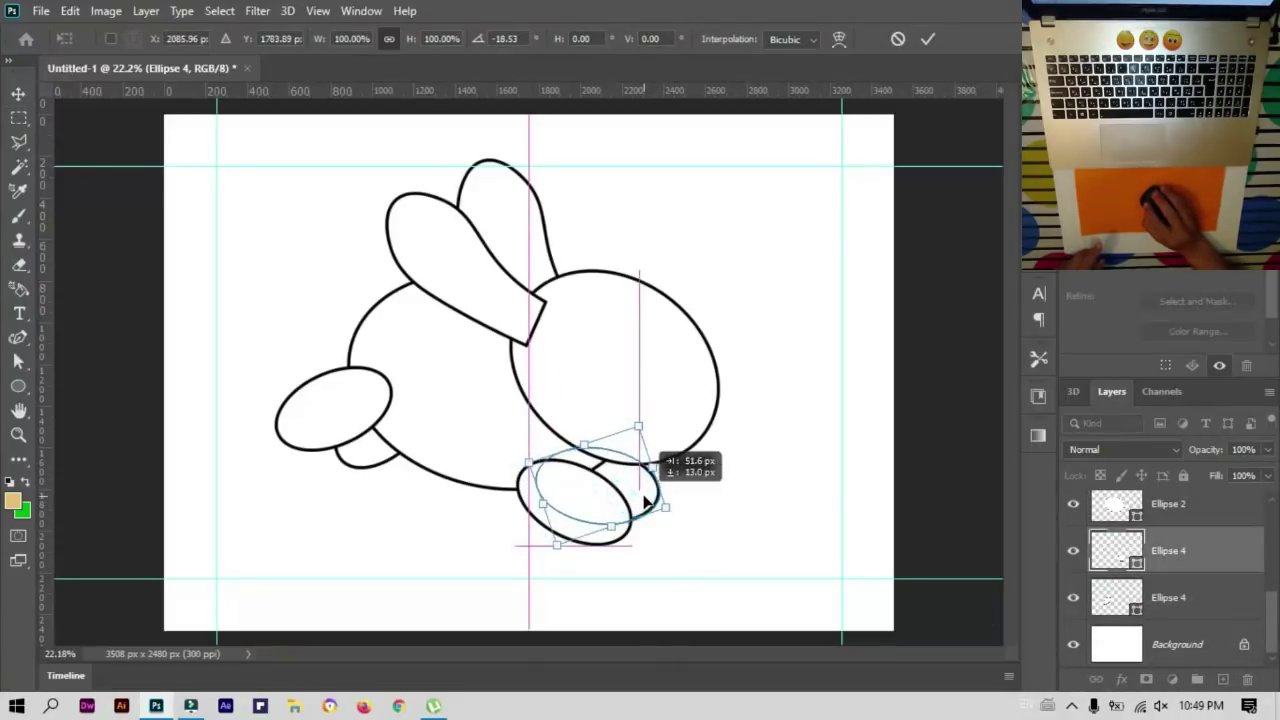
{"action": "left_click", "coordinate": [927, 39]}
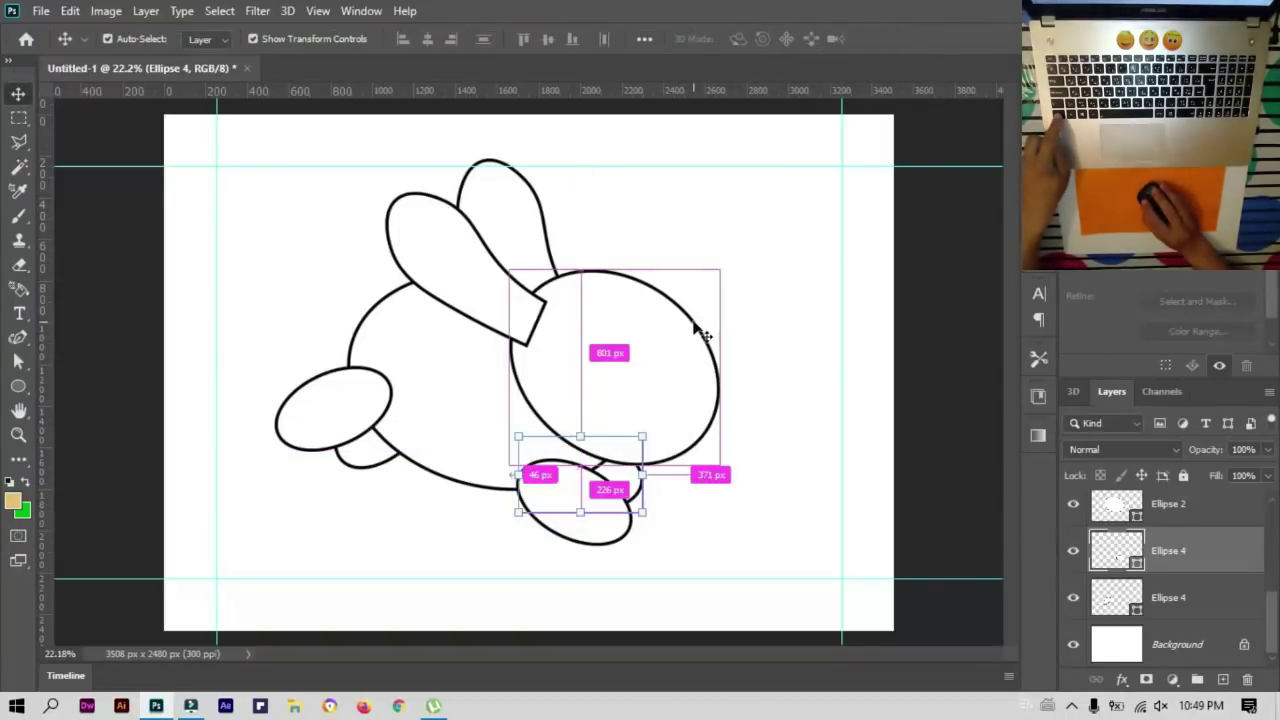
{"action": "left_click", "coordinate": [695, 390], "text": "ctrl"}
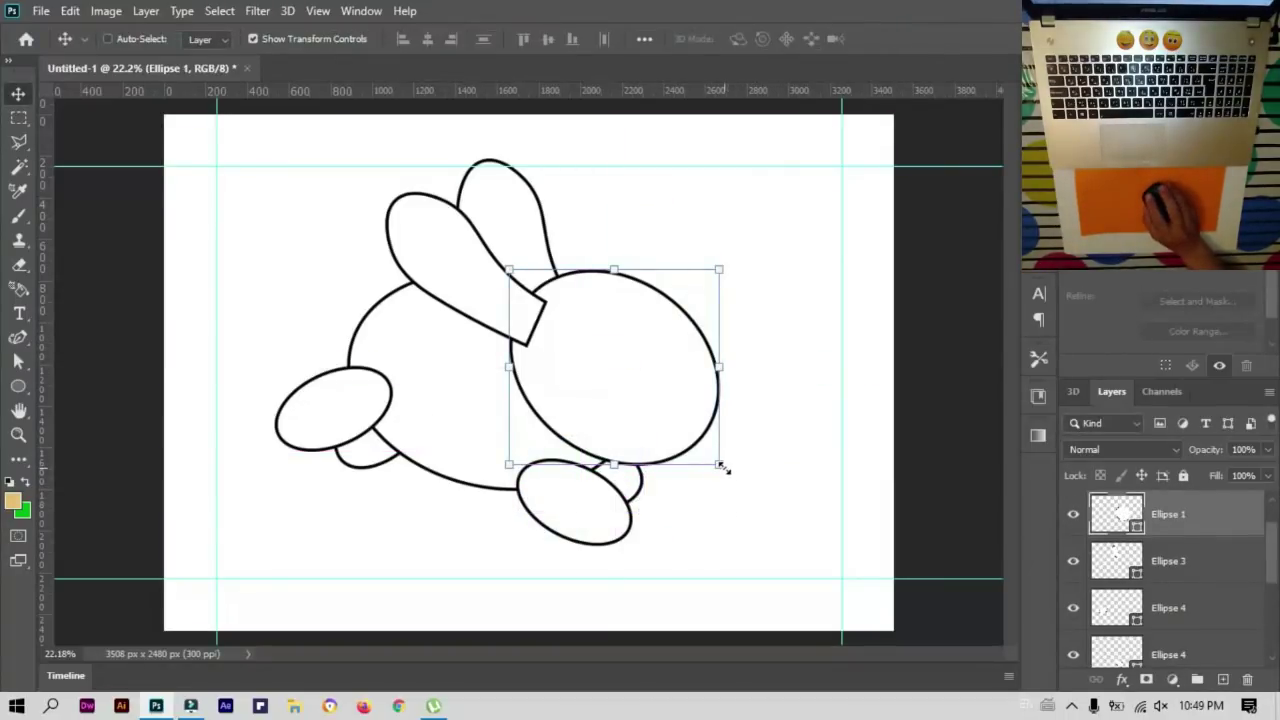
Step: Draw a tall oval eye inside the head, with Ellipse 3 moved directly below it
{"action": "key", "text": "u"}
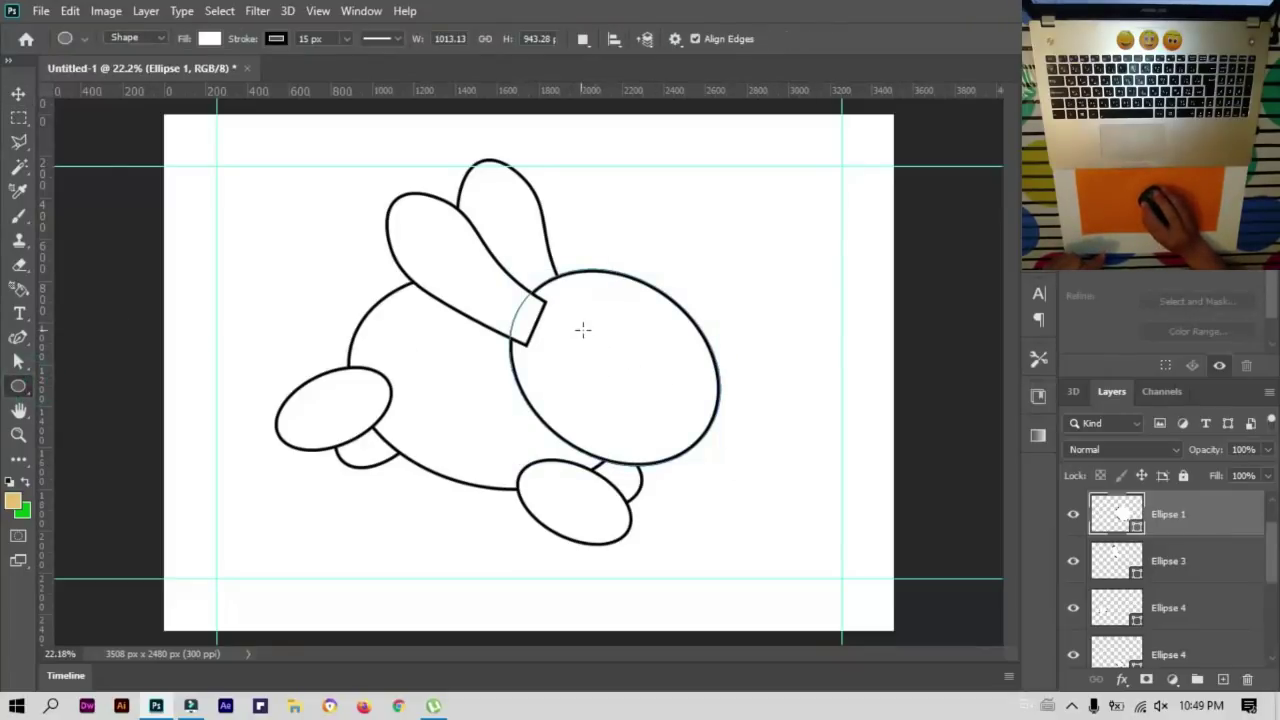
{"action": "left_click_drag", "start_coordinate": [587, 322], "coordinate": [645, 392]}
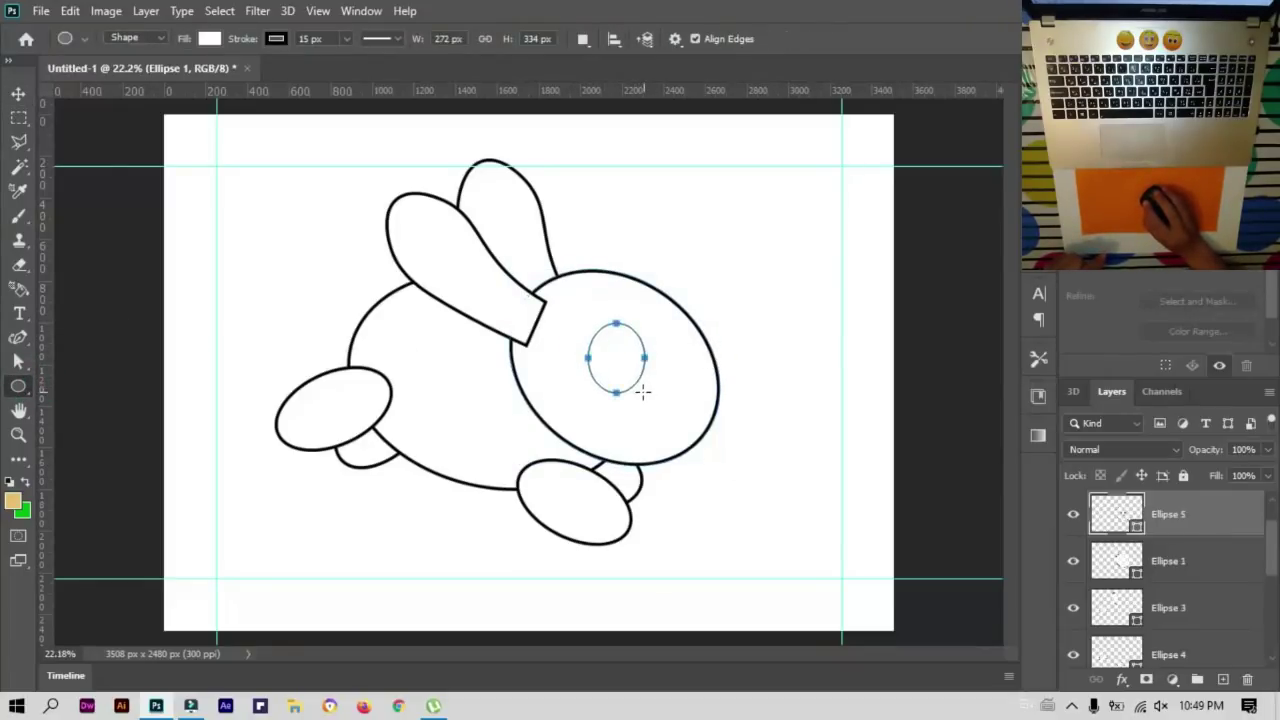
{"action": "key", "text": "ctrl+t"}
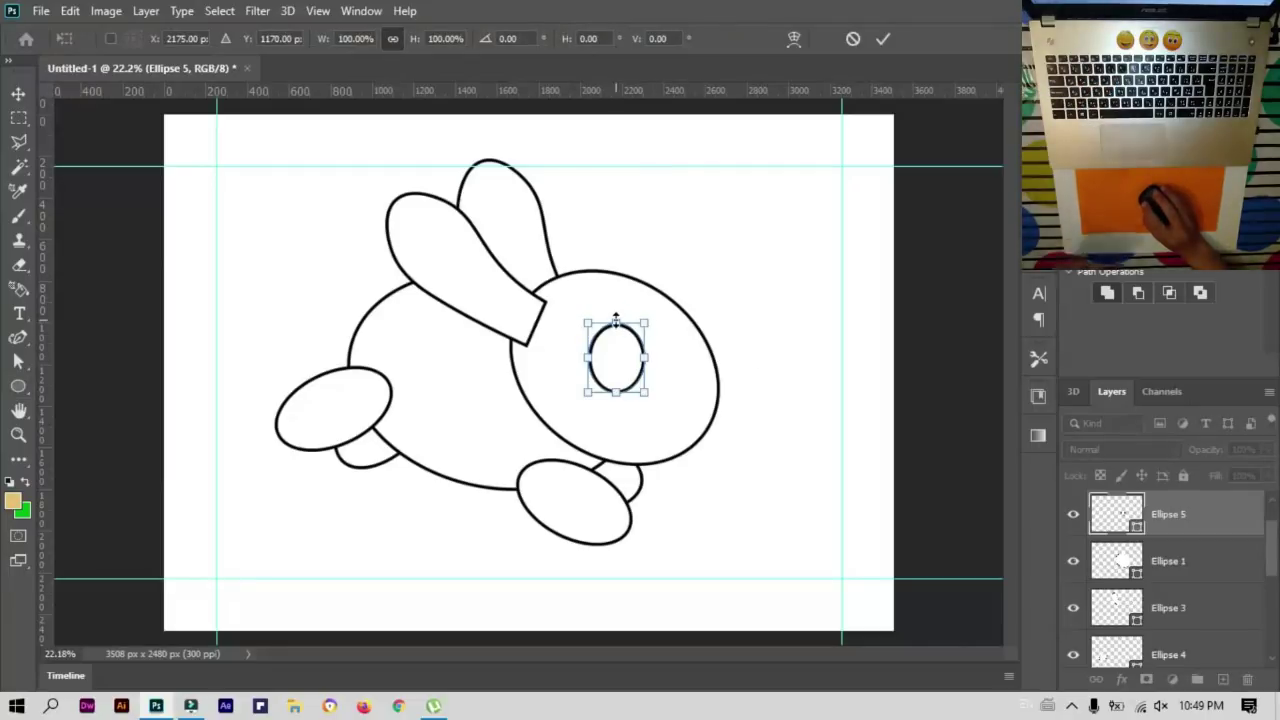
{"action": "left_click_drag", "start_coordinate": [617, 322], "coordinate": [616, 306]}
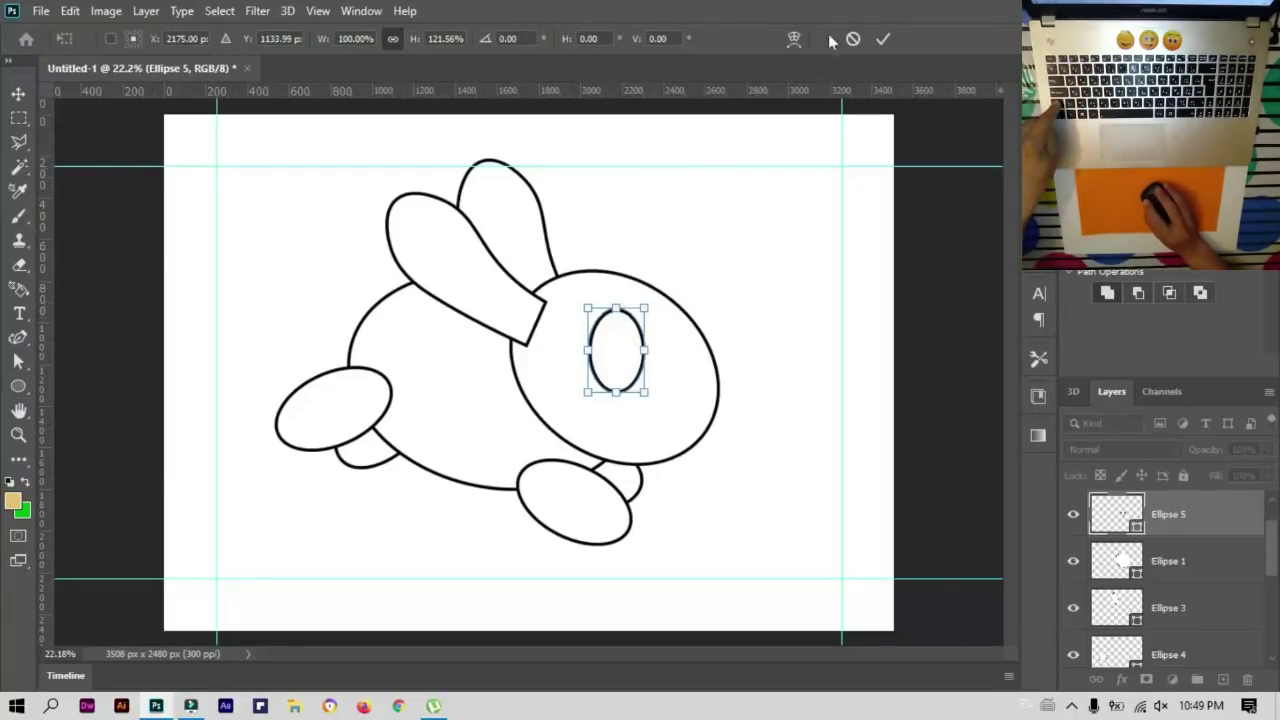
{"action": "left_click", "coordinate": [877, 38]}
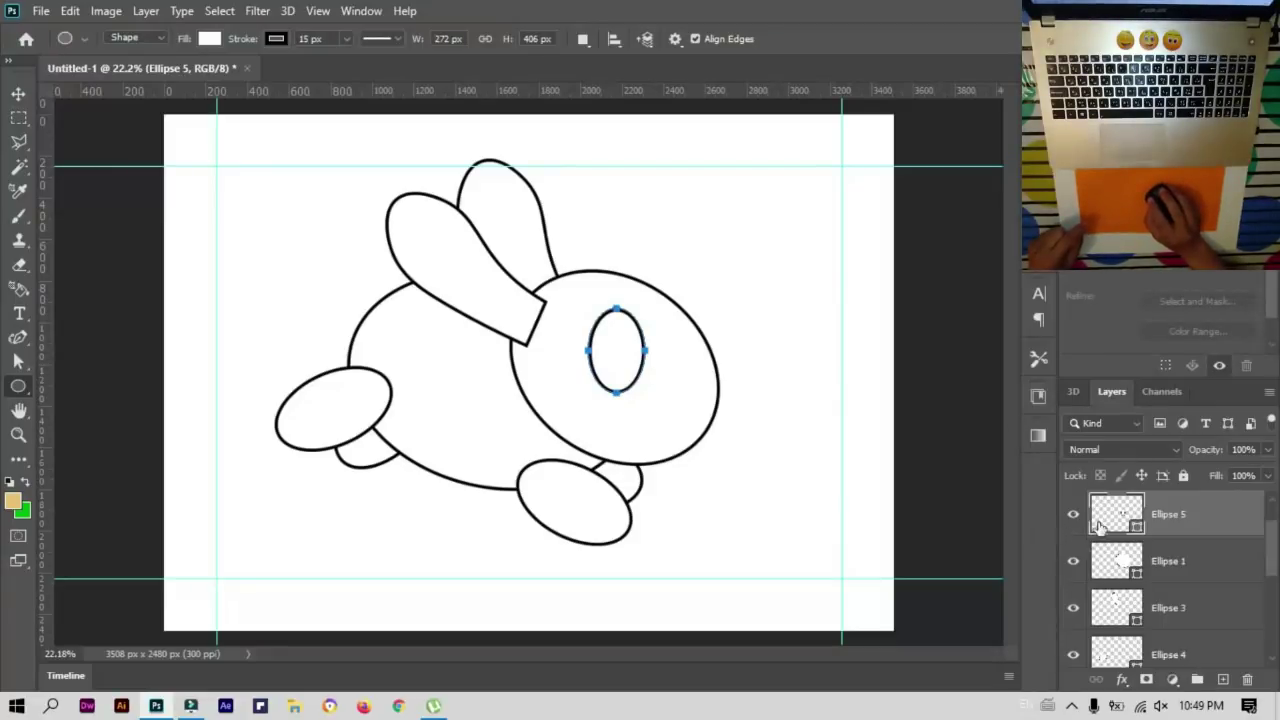
{"action": "left_click_drag", "start_coordinate": [1099, 527], "coordinate": [1116, 530]}
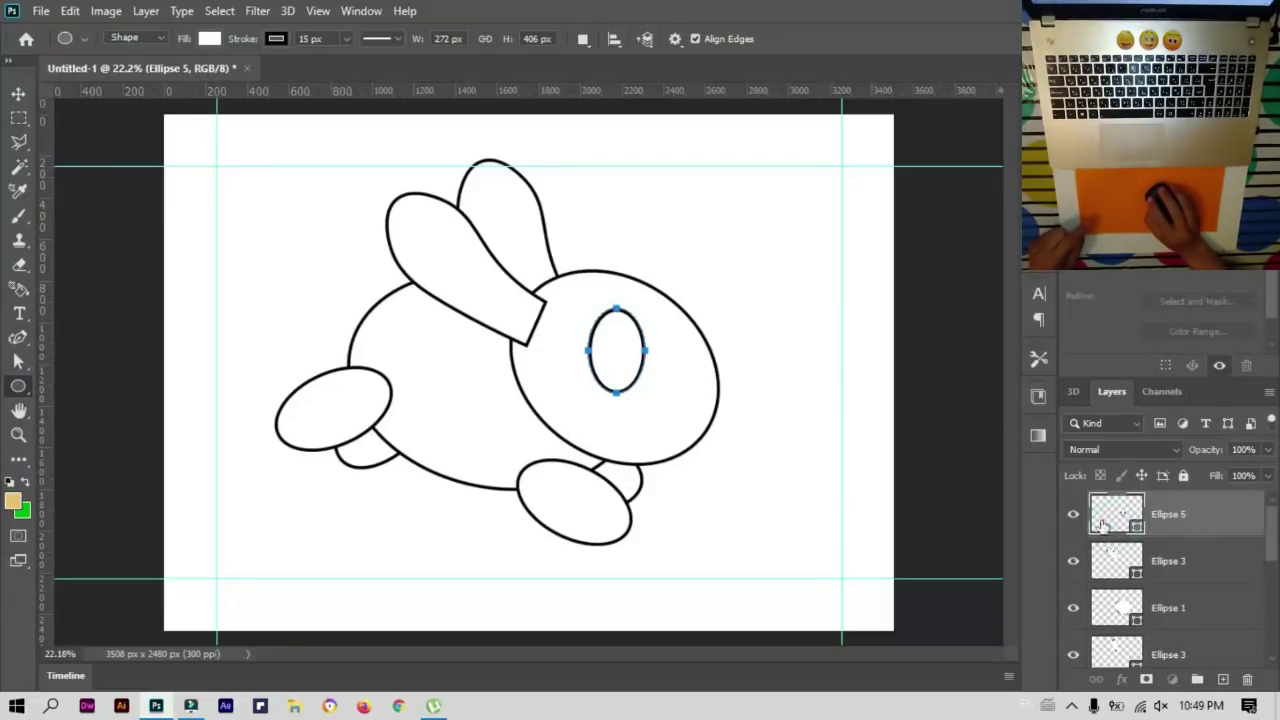
Step: Nest two smaller eye copies inside the eye, the first scaled to 75.85%
{"action": "left_click", "coordinate": [18, 93]}
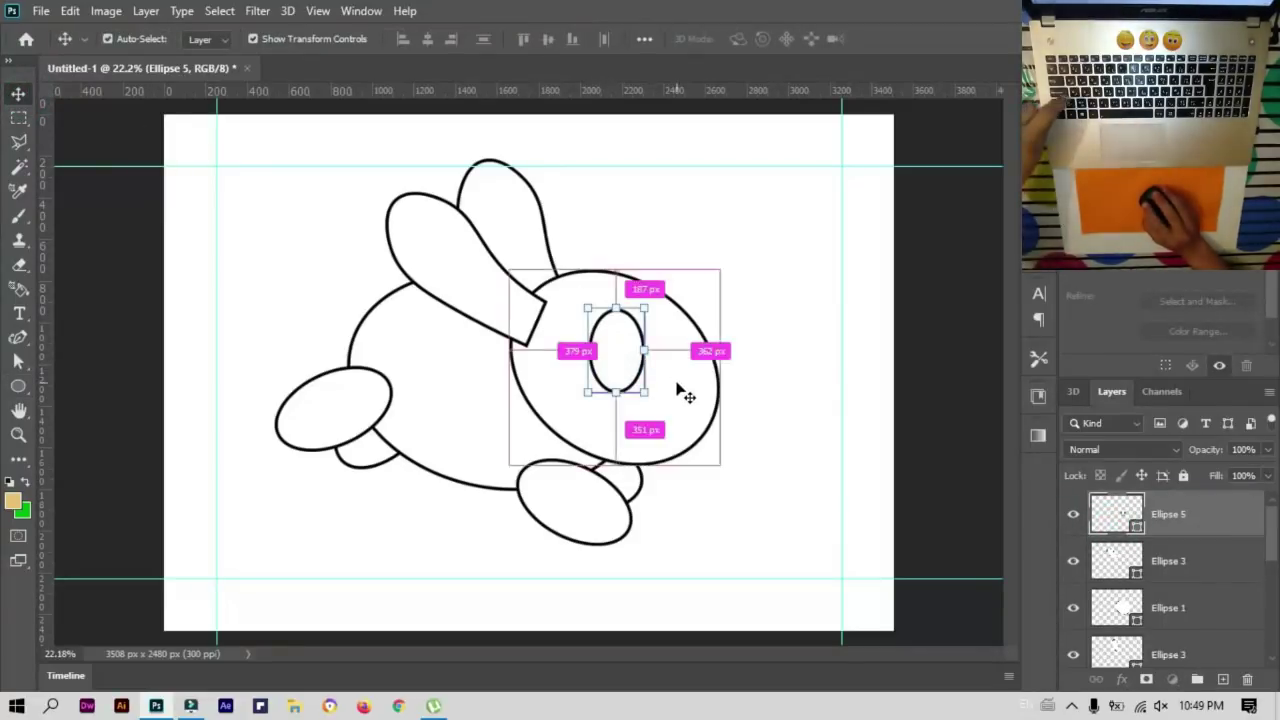
{"action": "key", "text": "ctrl+j"}
{"action": "mouse_move", "coordinate": [525, 322]}
{"action": "left_mouse_down"}
{"action": "mouse_move", "coordinate": [613, 300]}
{"action": "mouse_move", "coordinate": [640, 320]}
{"action": "mouse_move", "coordinate": [617, 365]}
{"action": "mouse_move", "coordinate": [648, 350]}
{"action": "mouse_move", "coordinate": [616, 360]}
{"action": "left_mouse_up"}
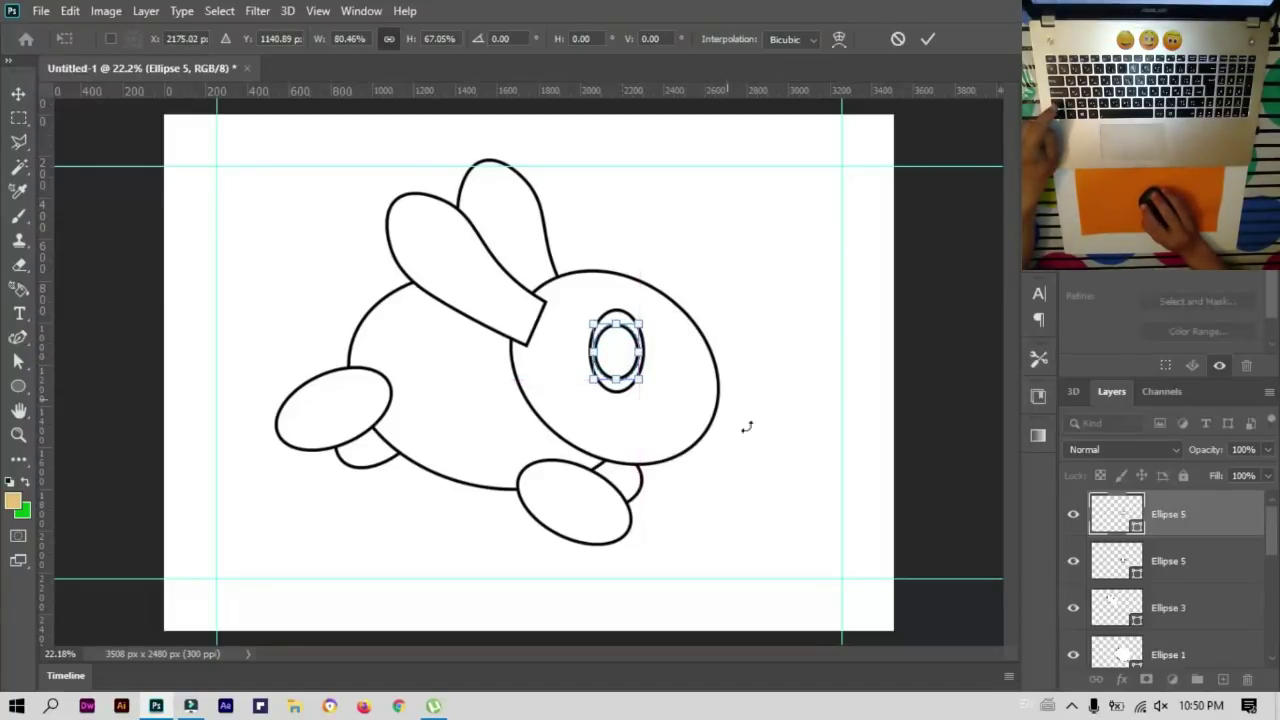
{"action": "key", "text": "Right"}
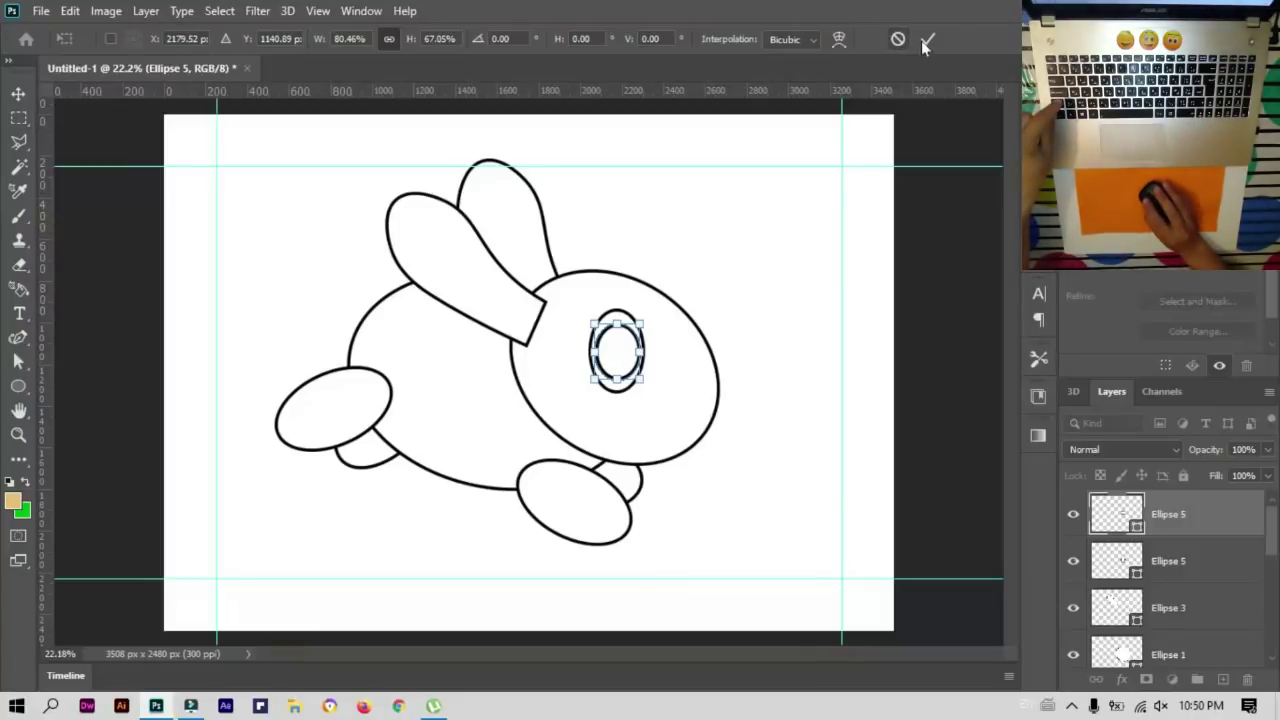
{"action": "left_click", "coordinate": [926, 40]}
{"action": "mouse_move", "coordinate": [528, 374]}
{"action": "left_mouse_down"}
{"action": "mouse_move", "coordinate": [607, 366]}
{"action": "mouse_move", "coordinate": [616, 352]}
{"action": "mouse_move", "coordinate": [620, 366]}
{"action": "mouse_move", "coordinate": [607, 340]}
{"action": "mouse_move", "coordinate": [617, 355]}
{"action": "left_mouse_up"}
{"action": "key", "text": "ctrl+t"}
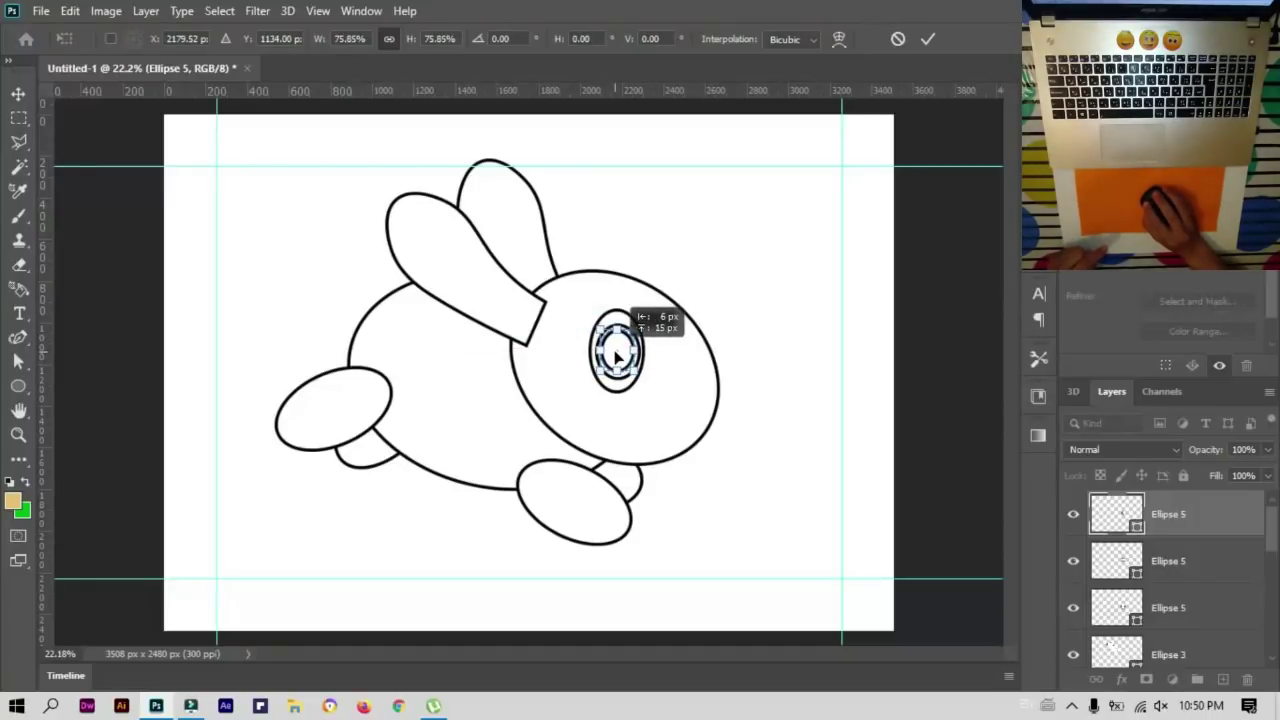
{"action": "left_click", "coordinate": [928, 38]}
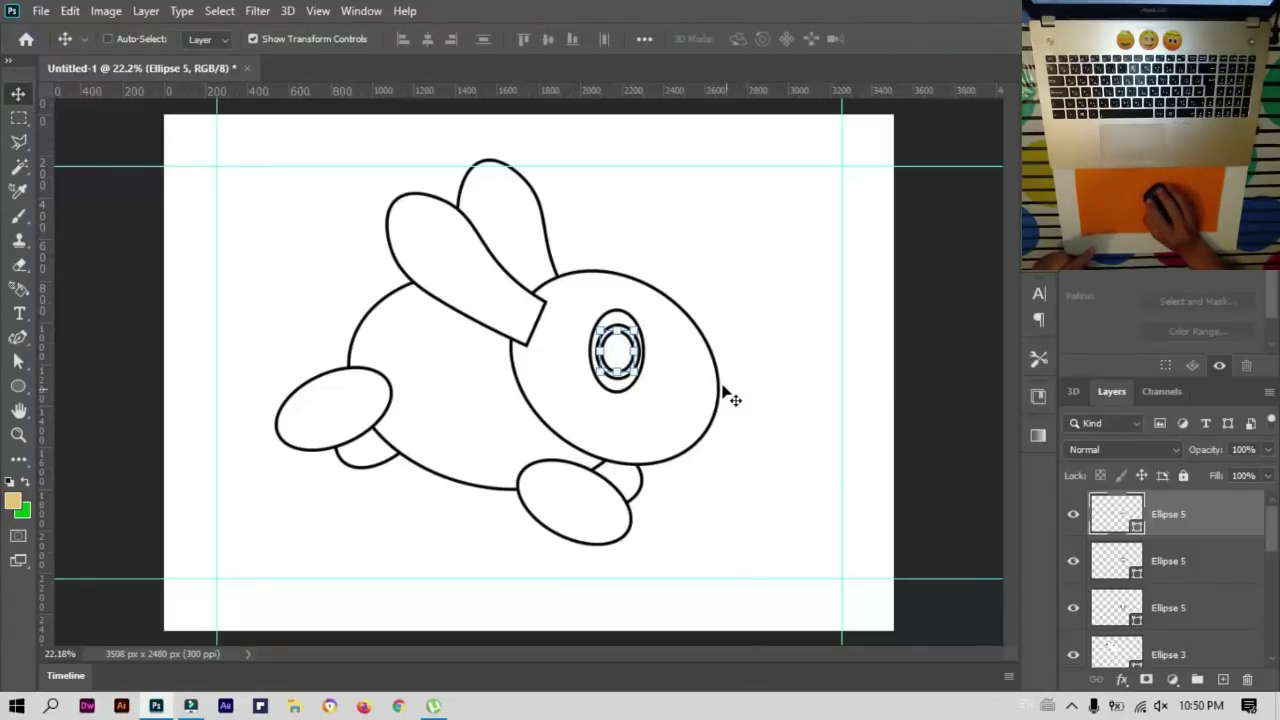
Step: Fill the innermost eye ellipse with black to form the pupil
{"action": "left_click", "coordinate": [19, 338]}
{"action": "left_click", "coordinate": [209, 39]}
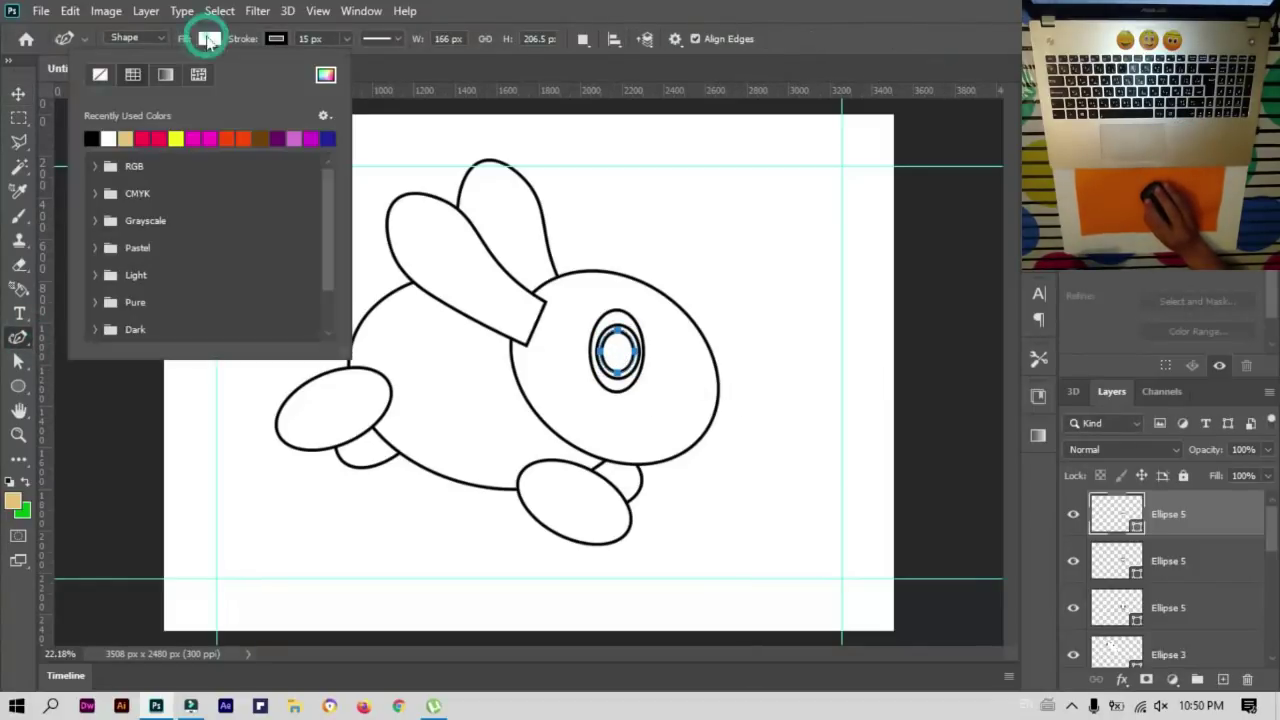
{"action": "left_click", "coordinate": [276, 38]}
{"action": "left_click", "coordinate": [276, 38]}
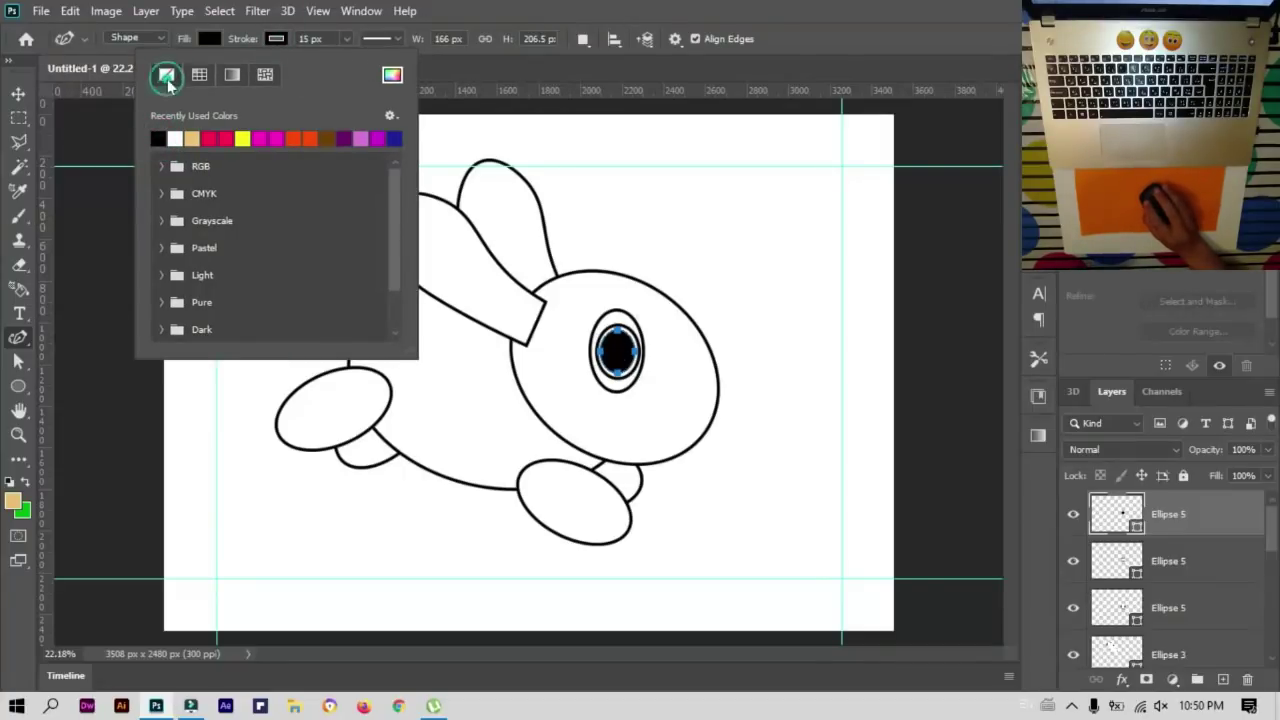
{"action": "key", "text": "Escape"}
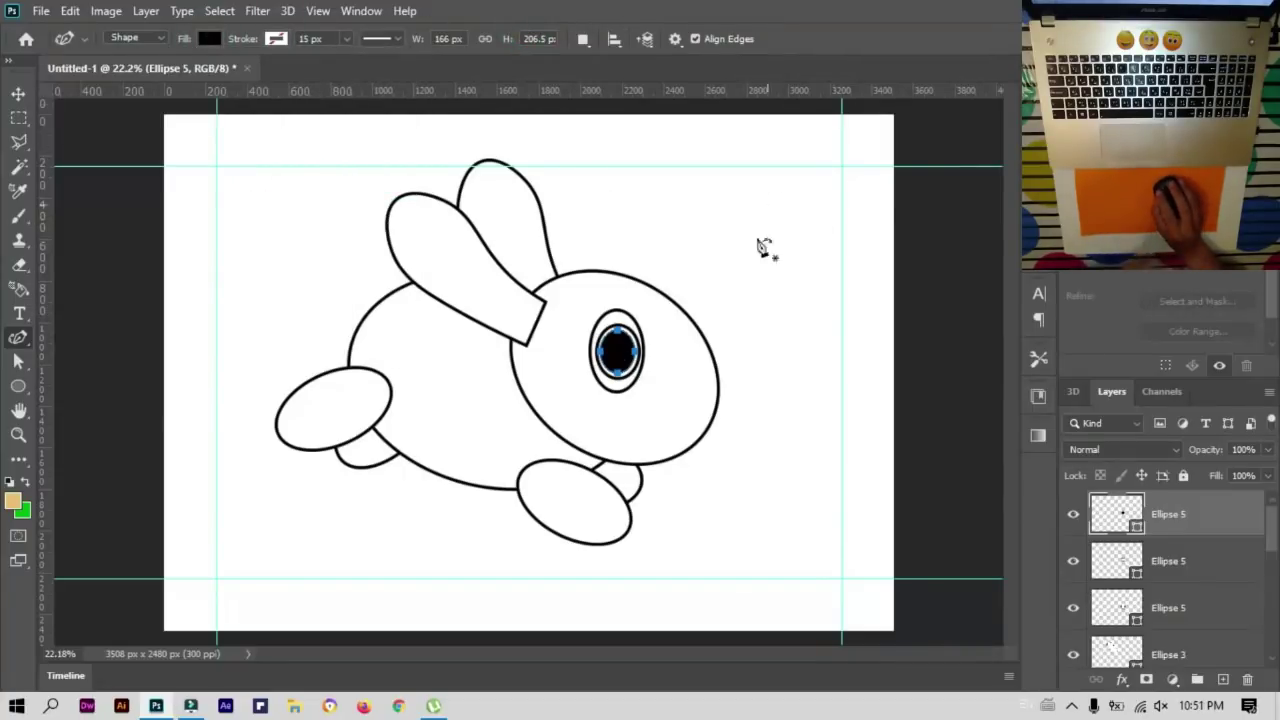
{"action": "left_click", "coordinate": [18, 94]}
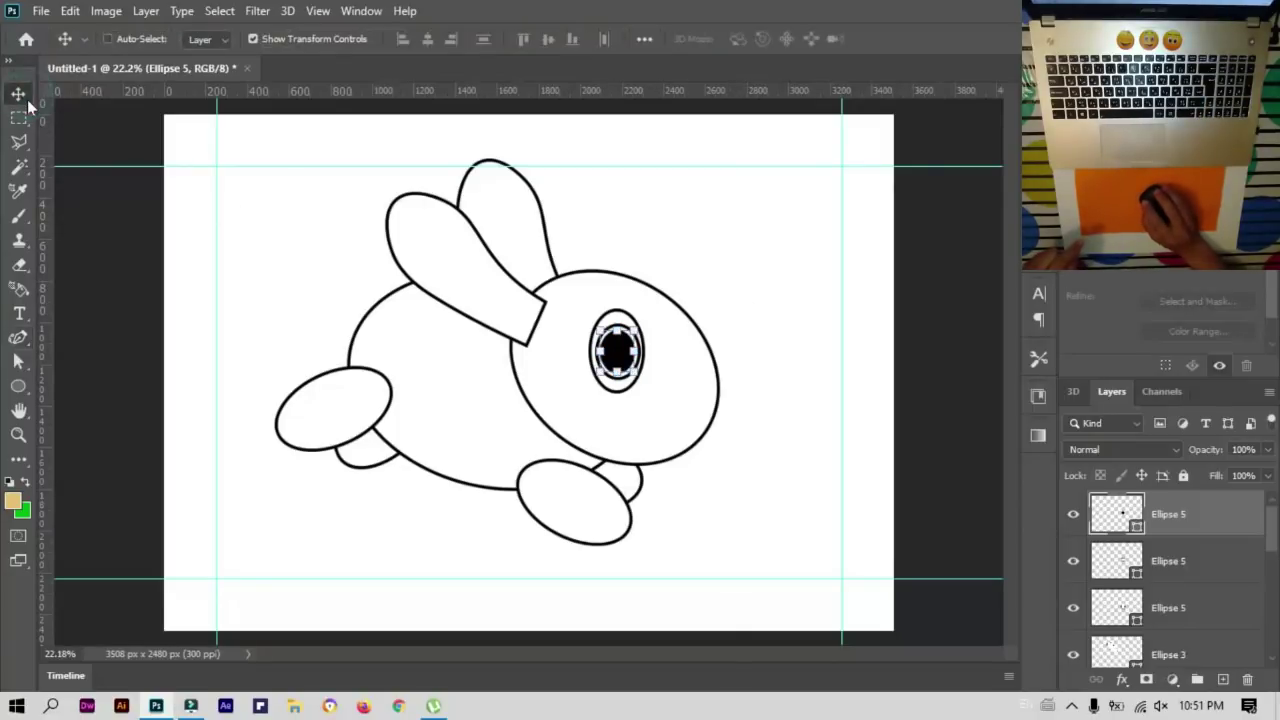
{"action": "left_click", "coordinate": [691, 274]}
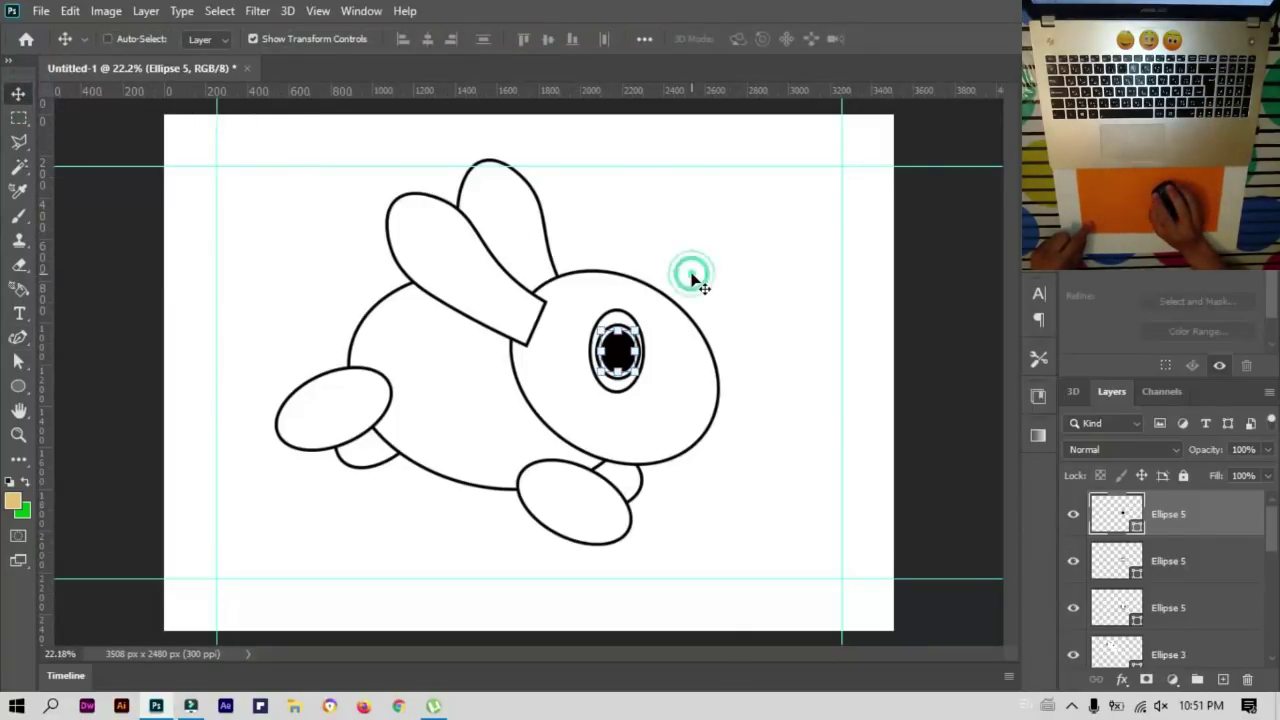
Step: Draw two small white-filled highlight circles on the pupil
{"action": "left_click", "coordinate": [18, 386]}
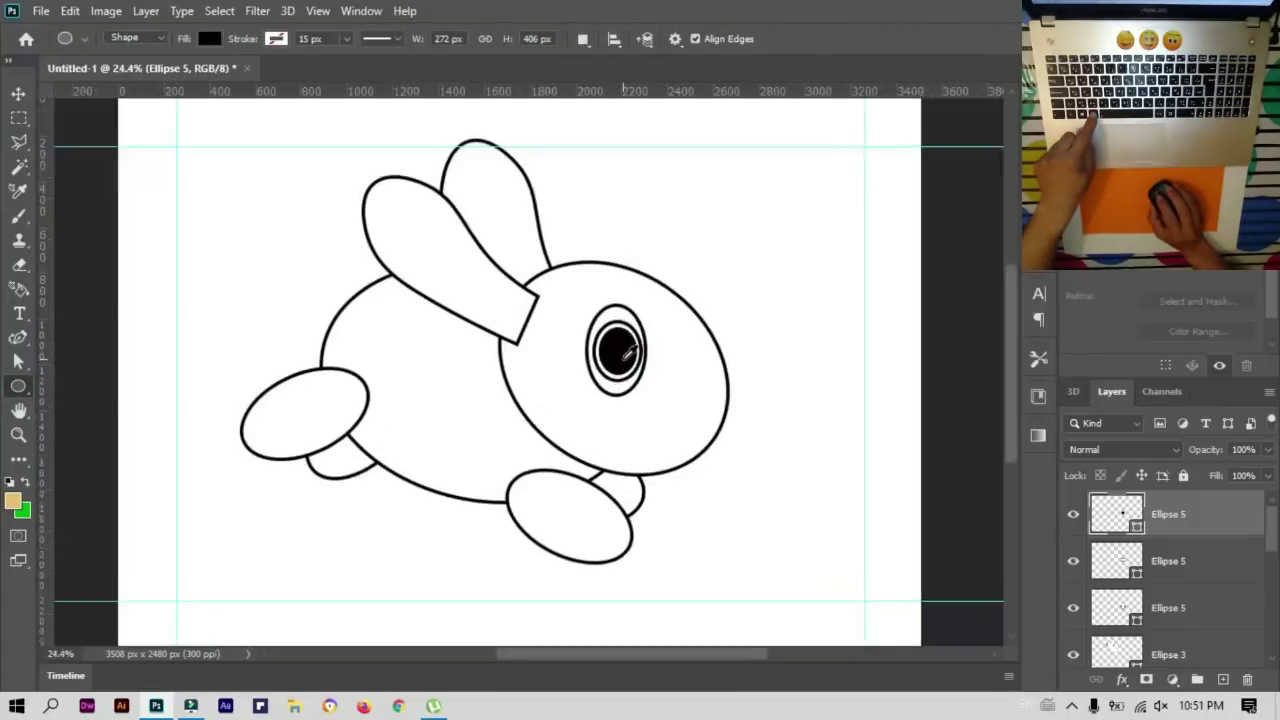
{"action": "scroll", "coordinate": [615, 352], "scroll_direction": "up", "scroll_amount": 6}
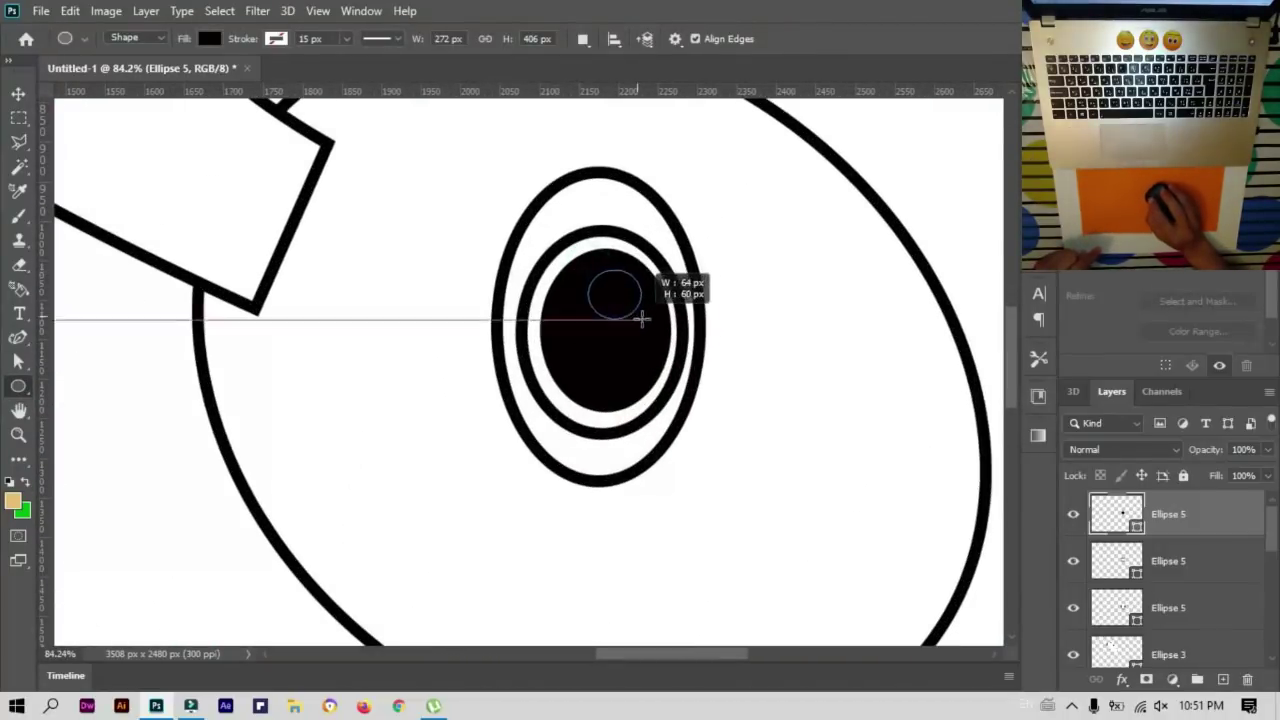
{"action": "left_click_drag", "start_coordinate": [588, 268], "coordinate": [648, 325]}
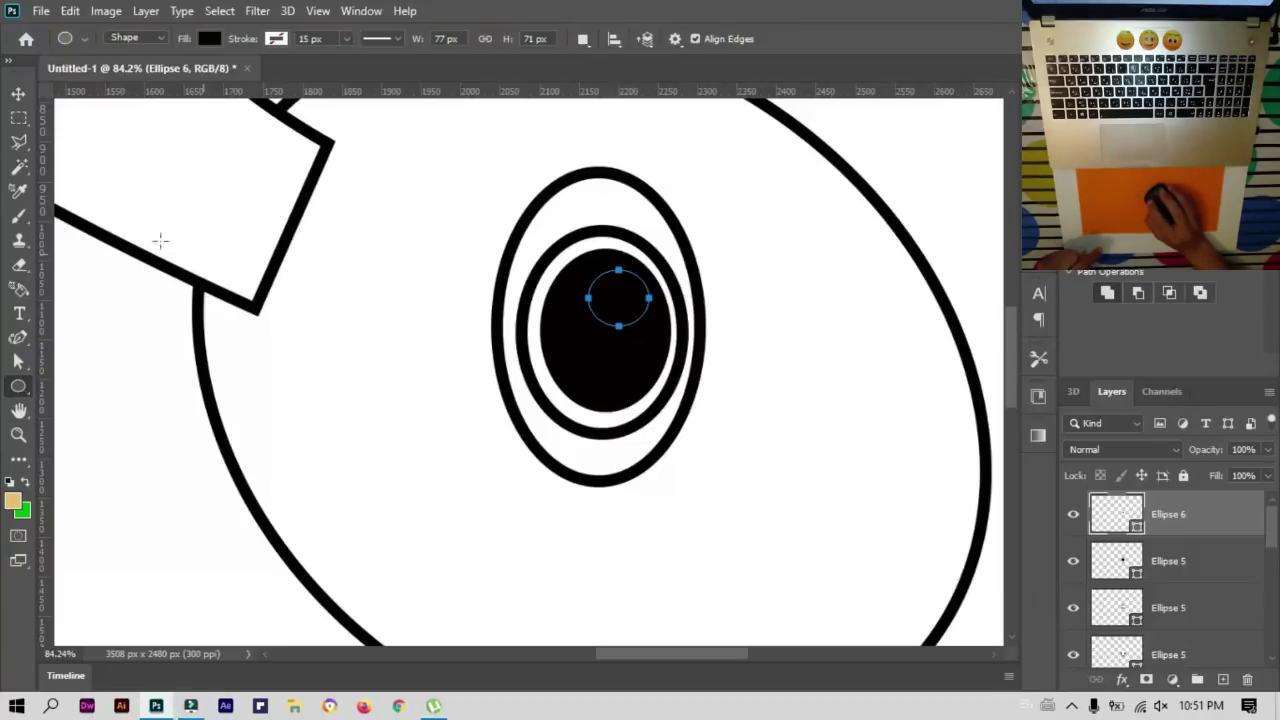
{"action": "left_click", "coordinate": [210, 39]}
{"action": "left_click", "coordinate": [110, 137]}
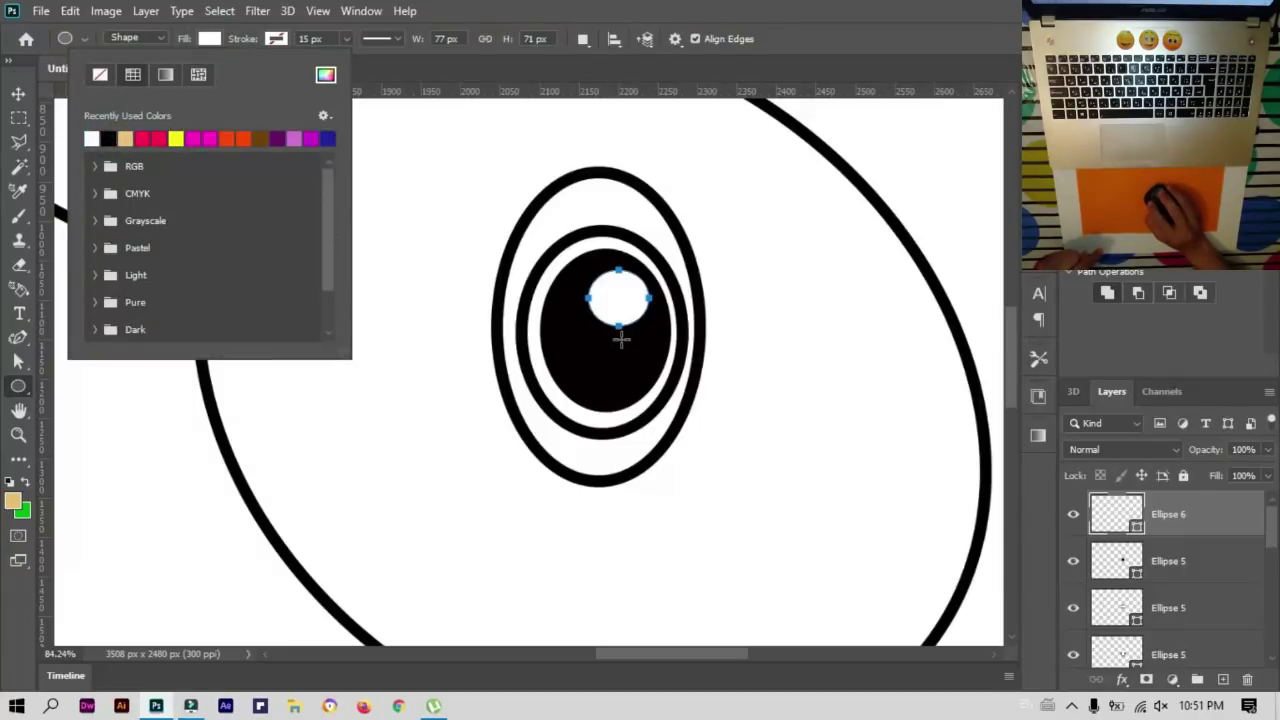
{"action": "left_click", "coordinate": [621, 340]}
{"action": "key", "text": "Return"}
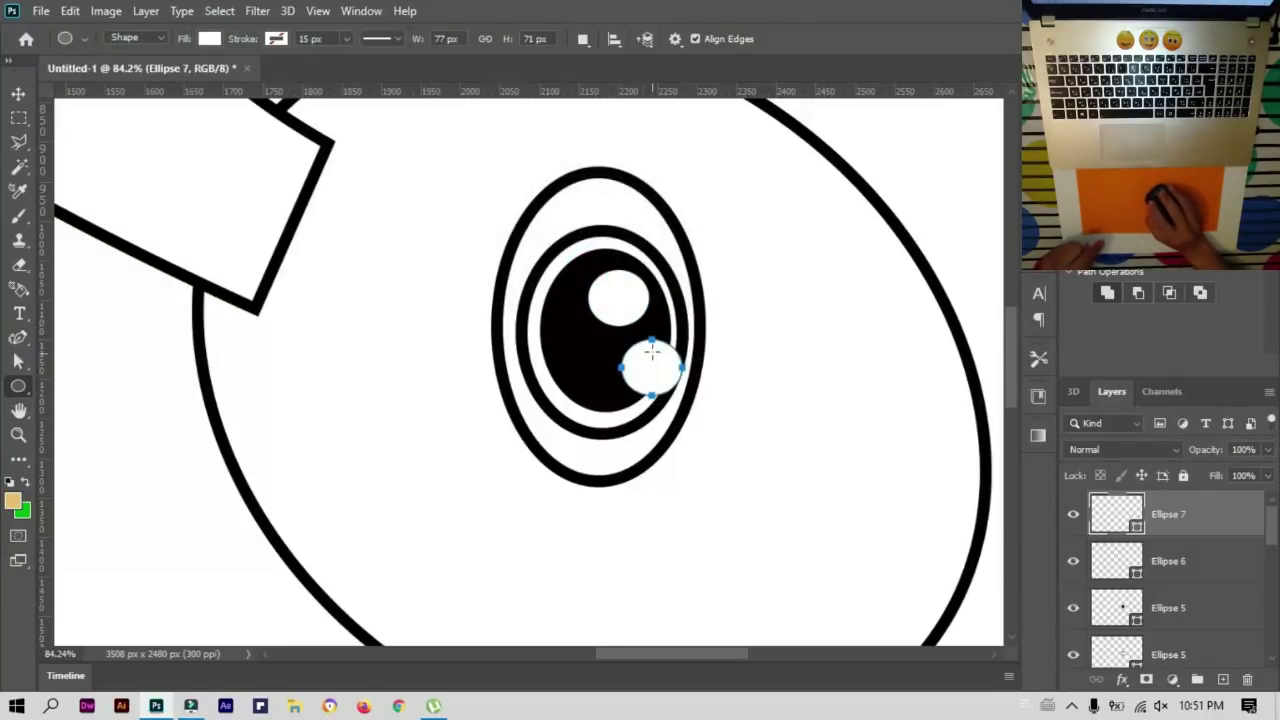
Step: Shrink the second highlight to about 58 × 54 px and reposition it on the pupil
{"action": "key", "text": "ctrl+t"}
{"action": "left_click_drag", "start_coordinate": [681, 341], "coordinate": [640, 357]}
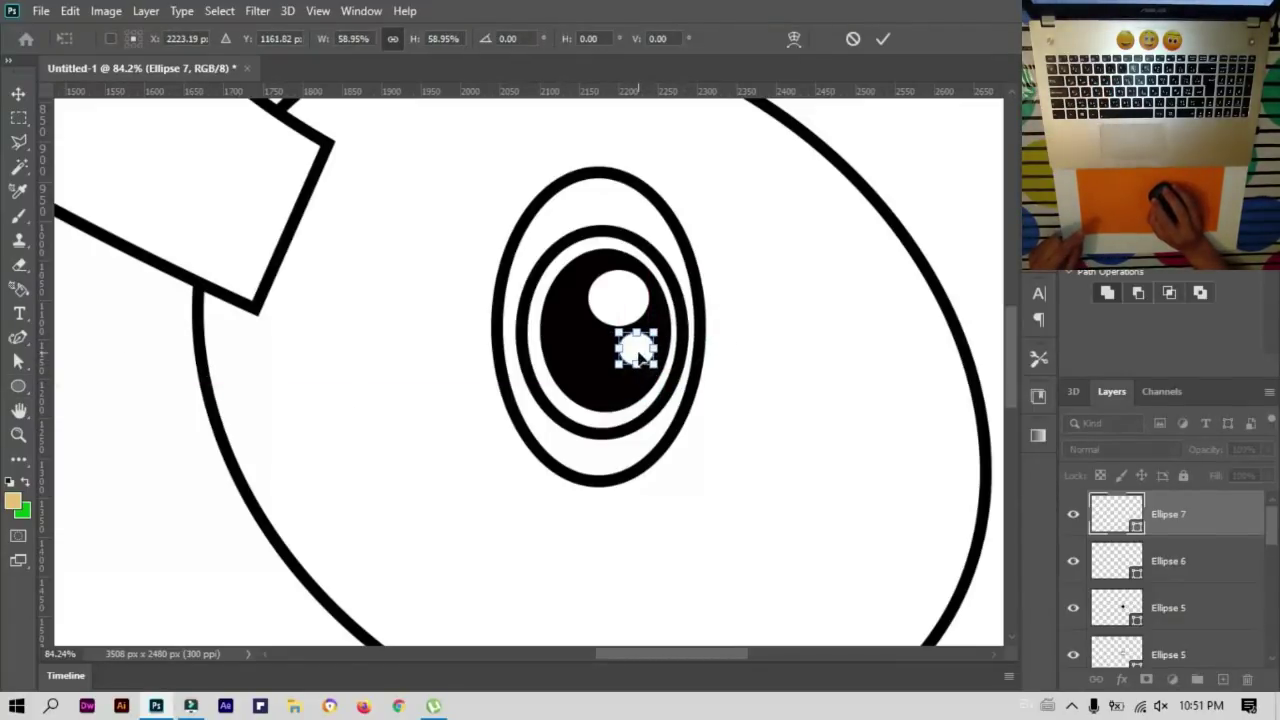
{"action": "left_click", "coordinate": [884, 40]}
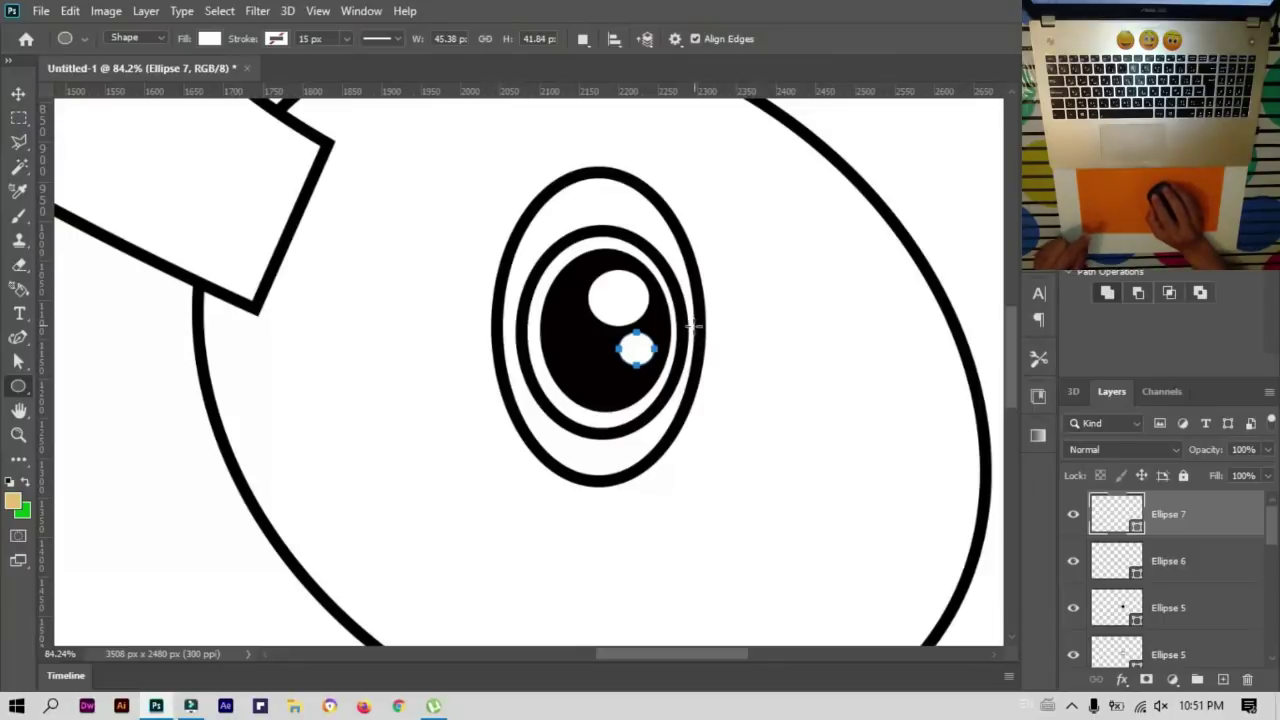
{"action": "scroll", "coordinate": [693, 330], "scroll_direction": "down", "scroll_amount": 4}
{"action": "scroll", "coordinate": [693, 330], "scroll_direction": "down", "scroll_amount": 2}
{"action": "key", "text": "v"}
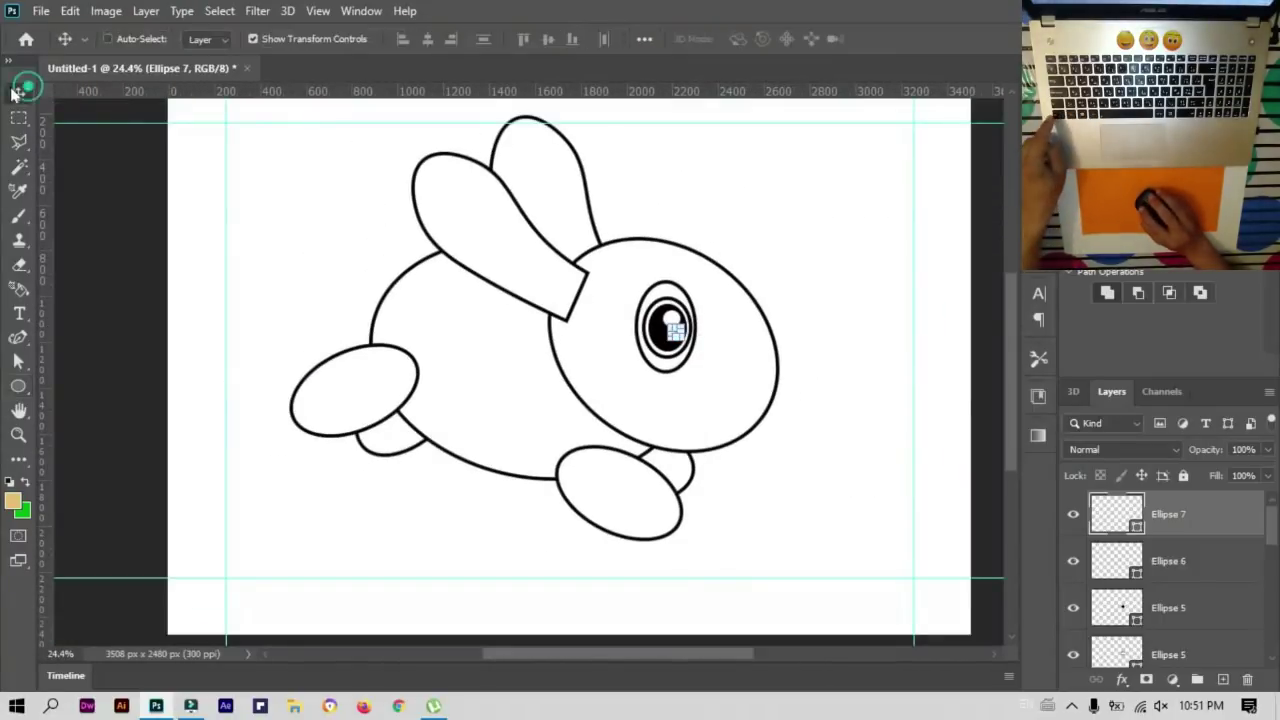
{"action": "left_click_drag", "start_coordinate": [780, 332], "coordinate": [810, 358]}
{"action": "left_click", "coordinate": [914, 440], "text": "ctrl"}
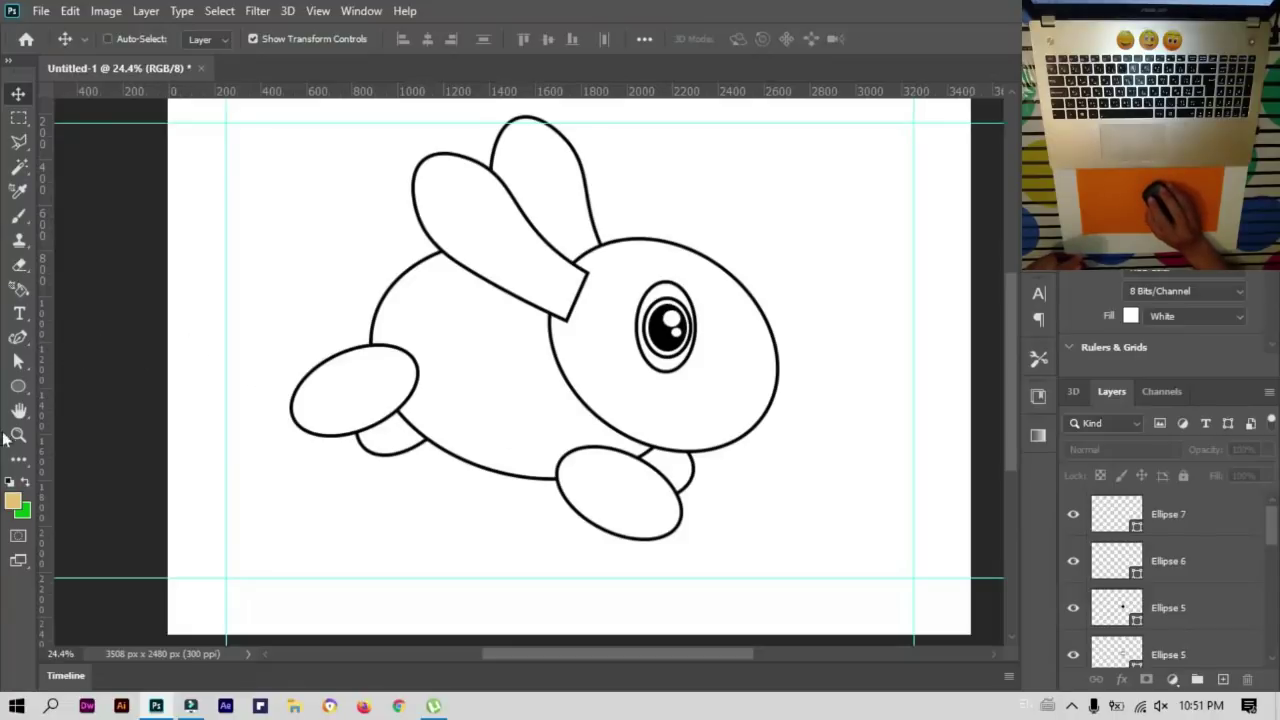
{"action": "left_click", "coordinate": [18, 338]}
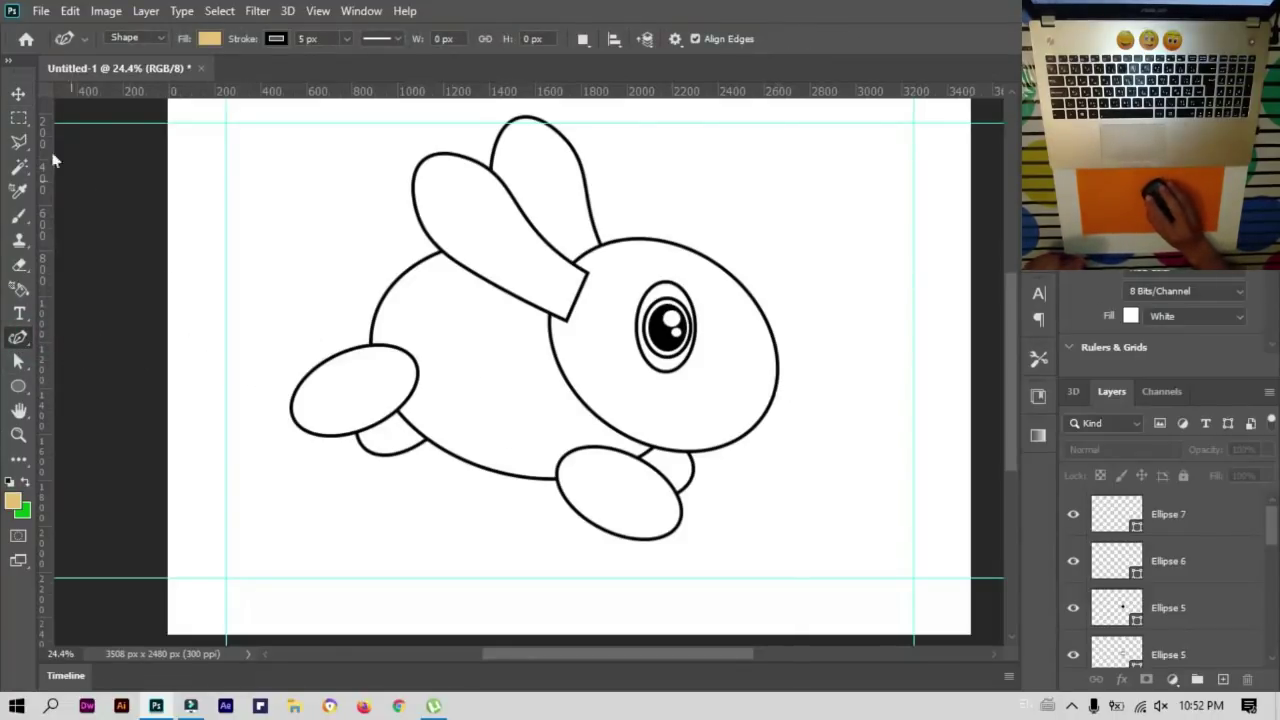
{"action": "left_click", "coordinate": [18, 93]}
{"action": "left_click", "coordinate": [779, 412], "text": "ctrl"}
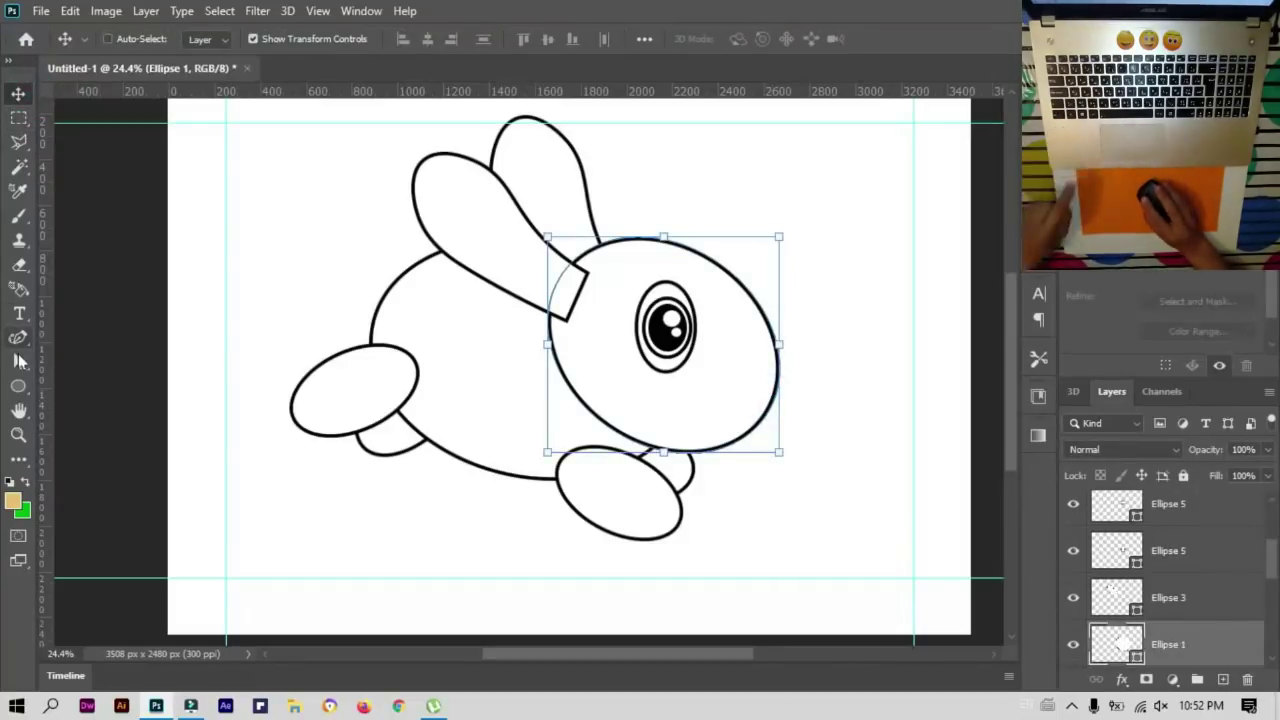
{"action": "left_click", "coordinate": [18, 338]}
{"action": "left_click", "coordinate": [786, 384]}
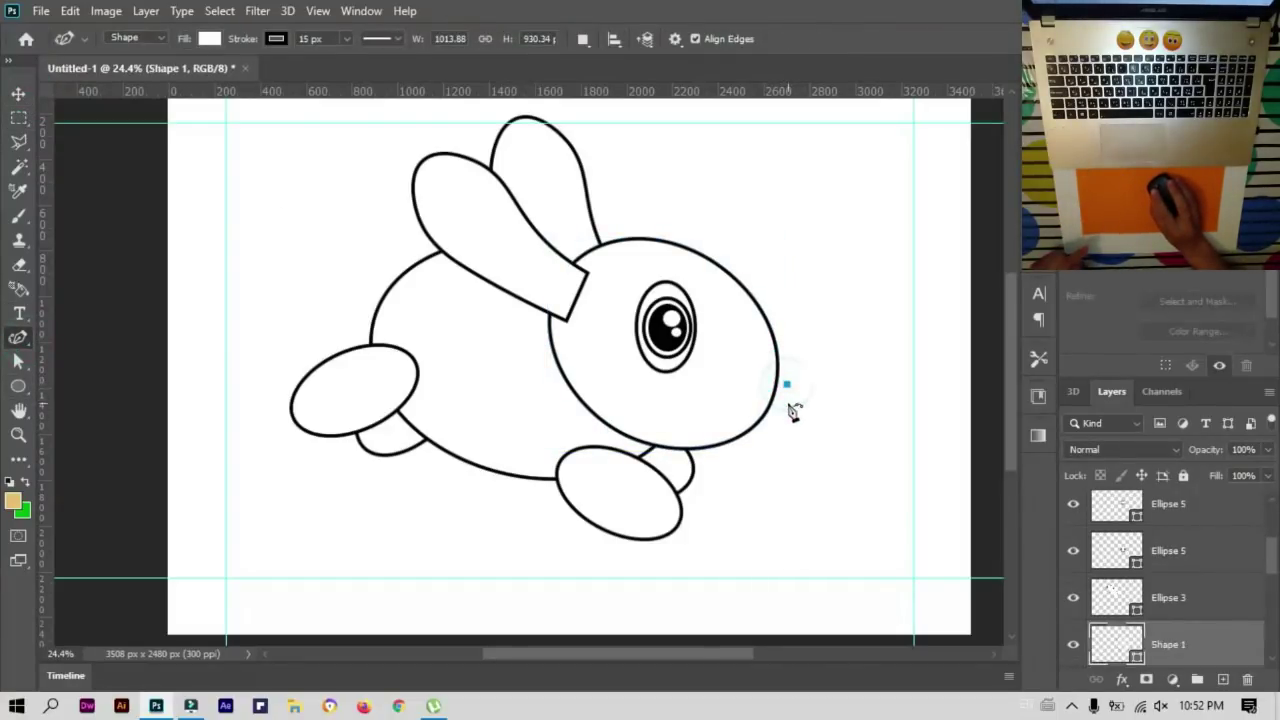
{"action": "left_click", "coordinate": [209, 39]}
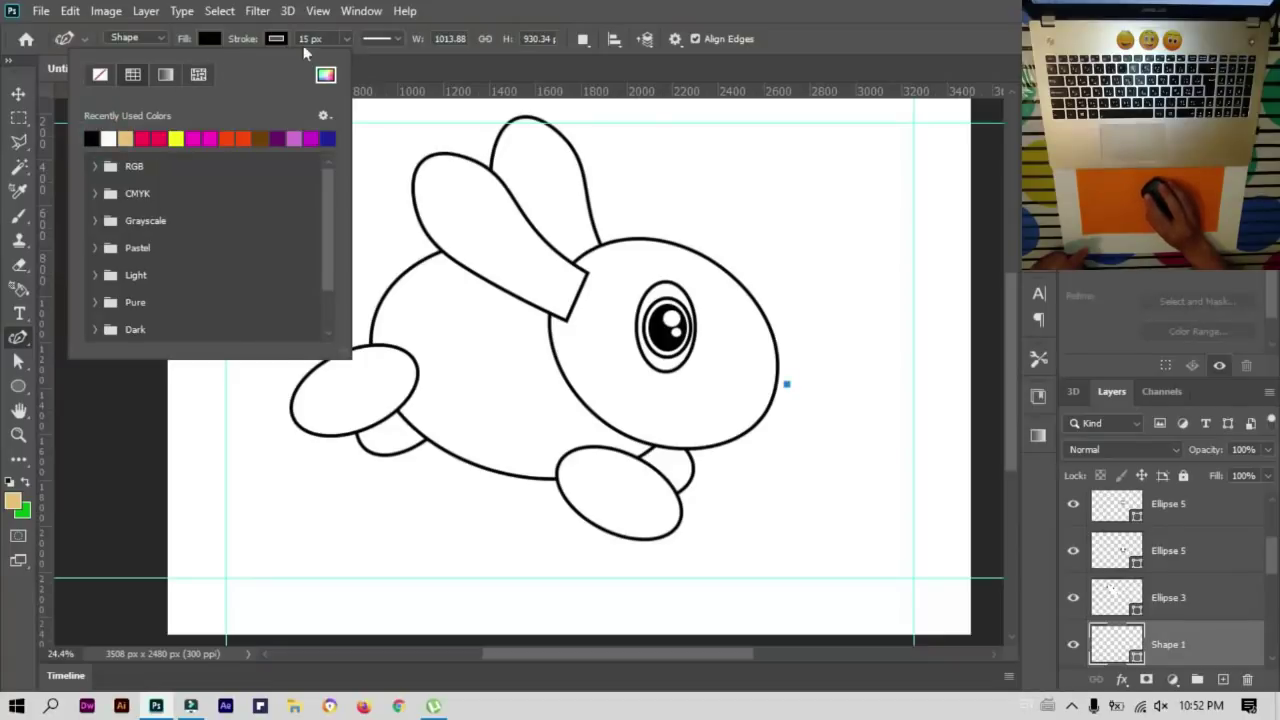
{"action": "left_click", "coordinate": [305, 40]}
{"action": "left_click", "coordinate": [276, 38]}
{"action": "left_click", "coordinate": [209, 39]}
{"action": "left_click", "coordinate": [100, 74]}
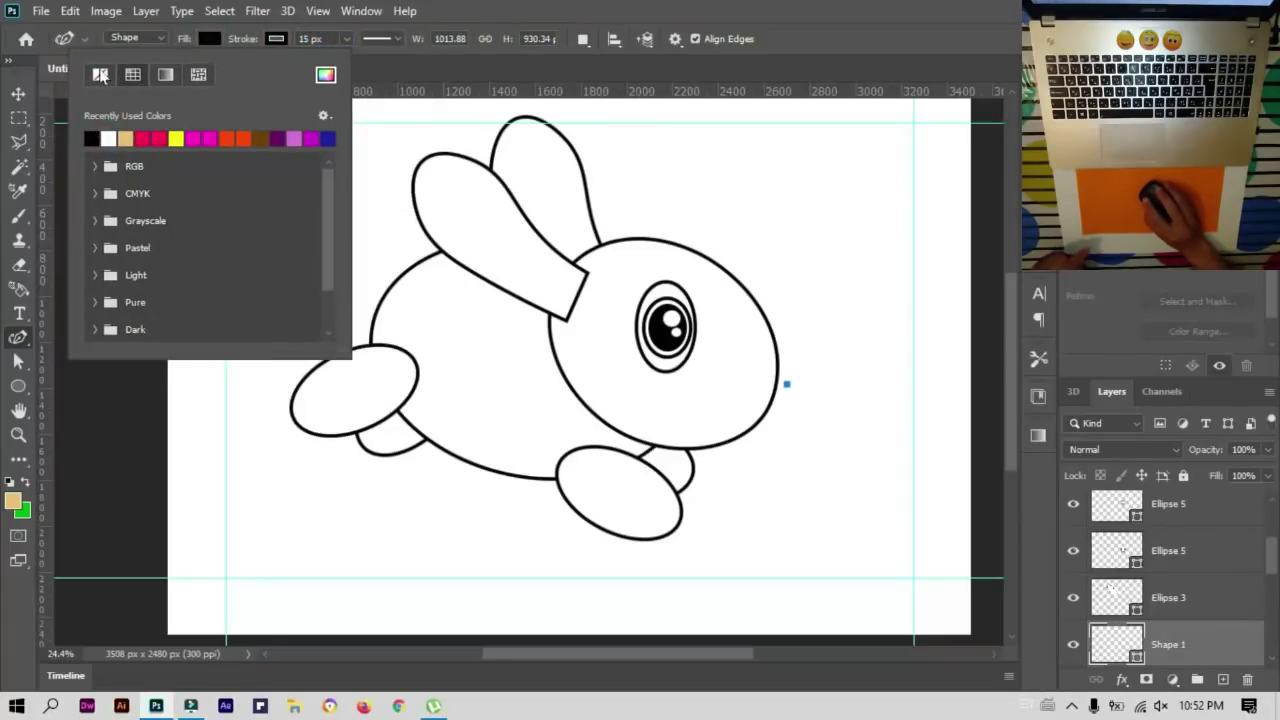
{"action": "left_click", "coordinate": [283, 39]}
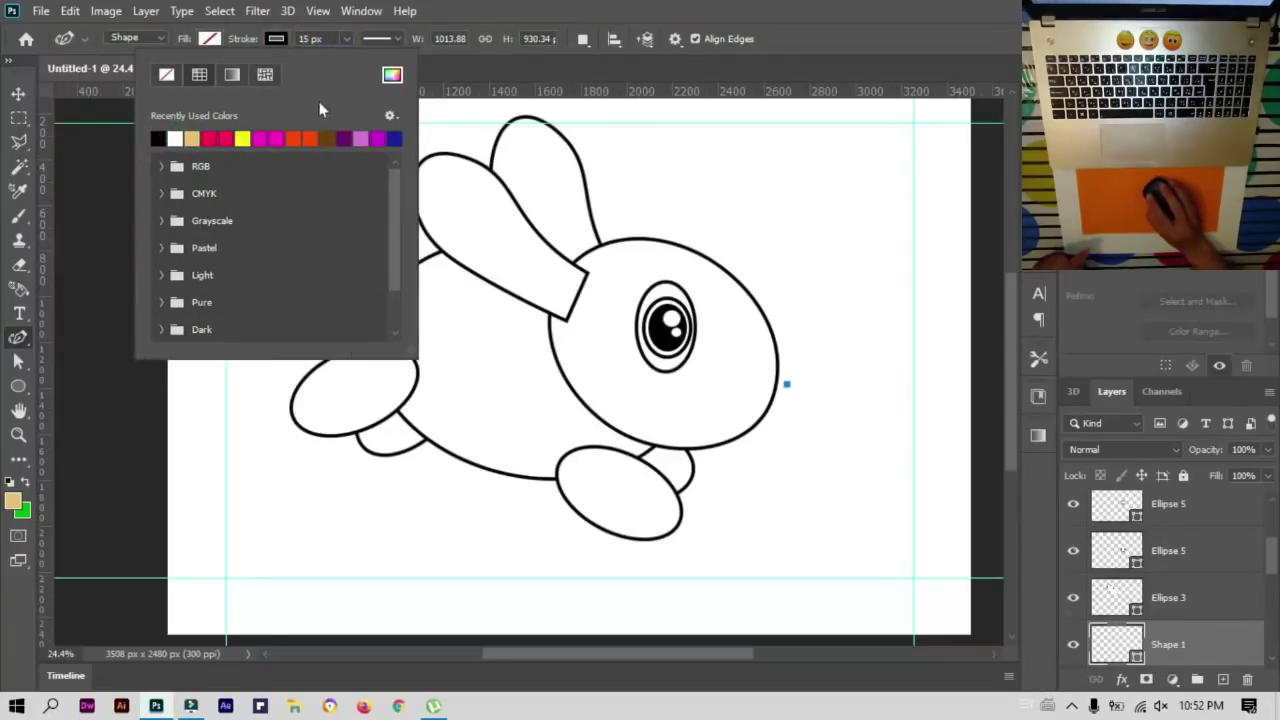
{"action": "left_click", "coordinate": [446, 23]}
{"action": "left_click", "coordinate": [788, 363]}
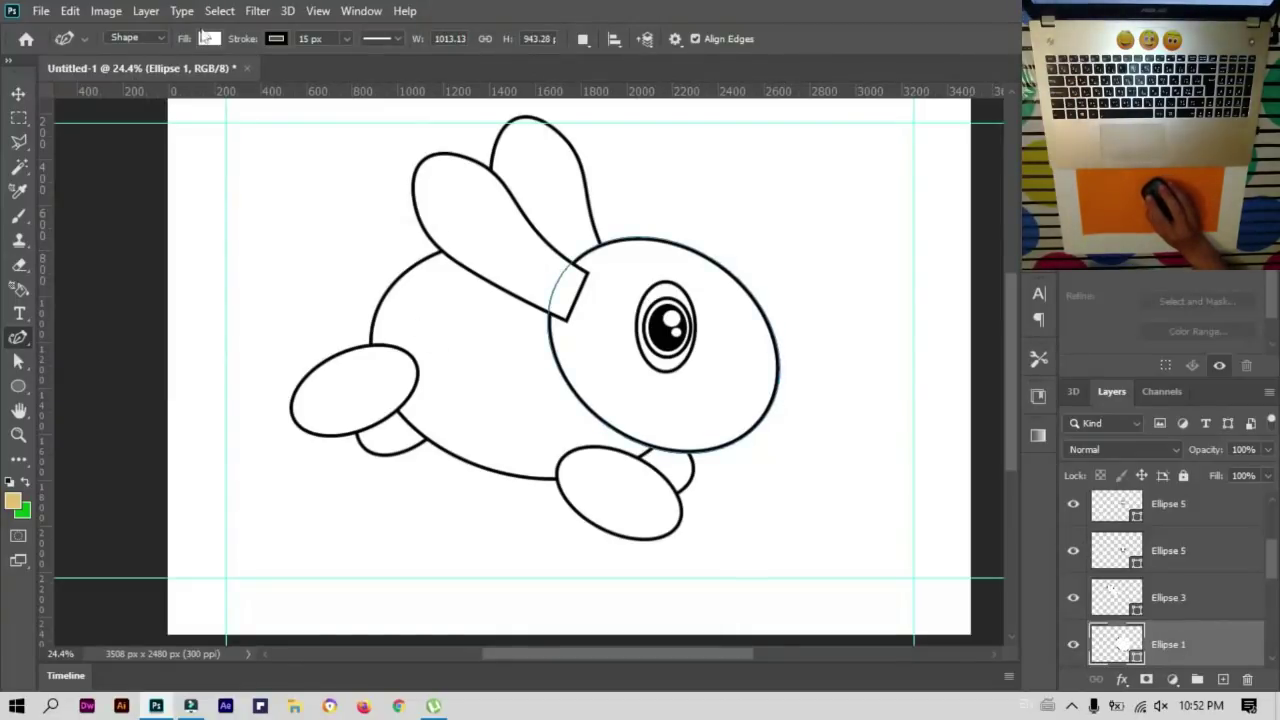
{"action": "left_click", "coordinate": [209, 39]}
{"action": "left_click", "coordinate": [91, 138]}
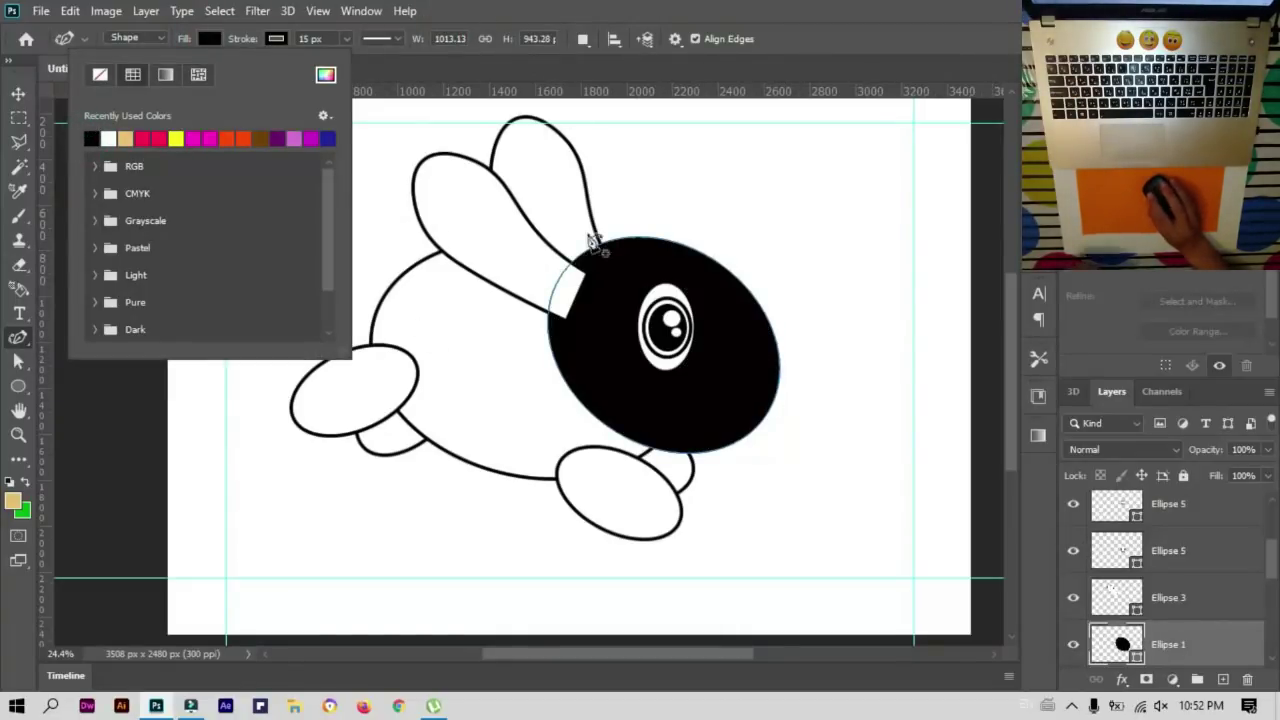
{"action": "key", "text": "ctrl+z"}
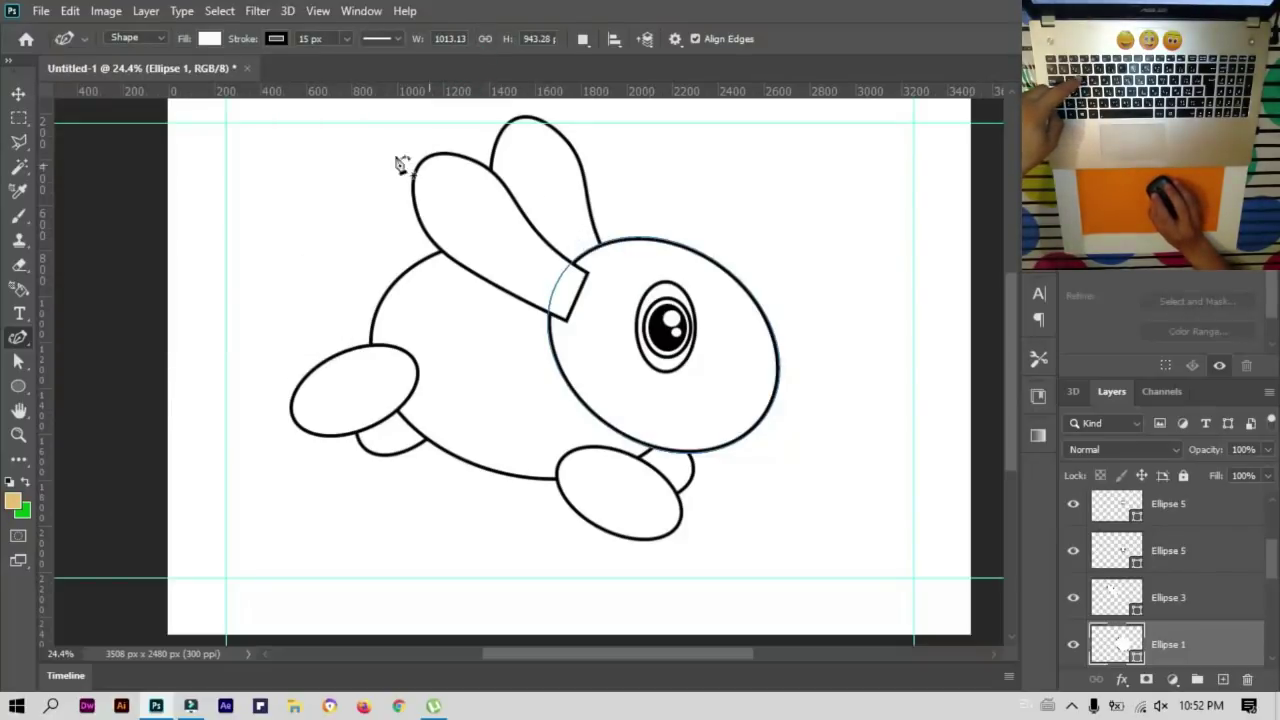
{"action": "left_click", "coordinate": [18, 338]}
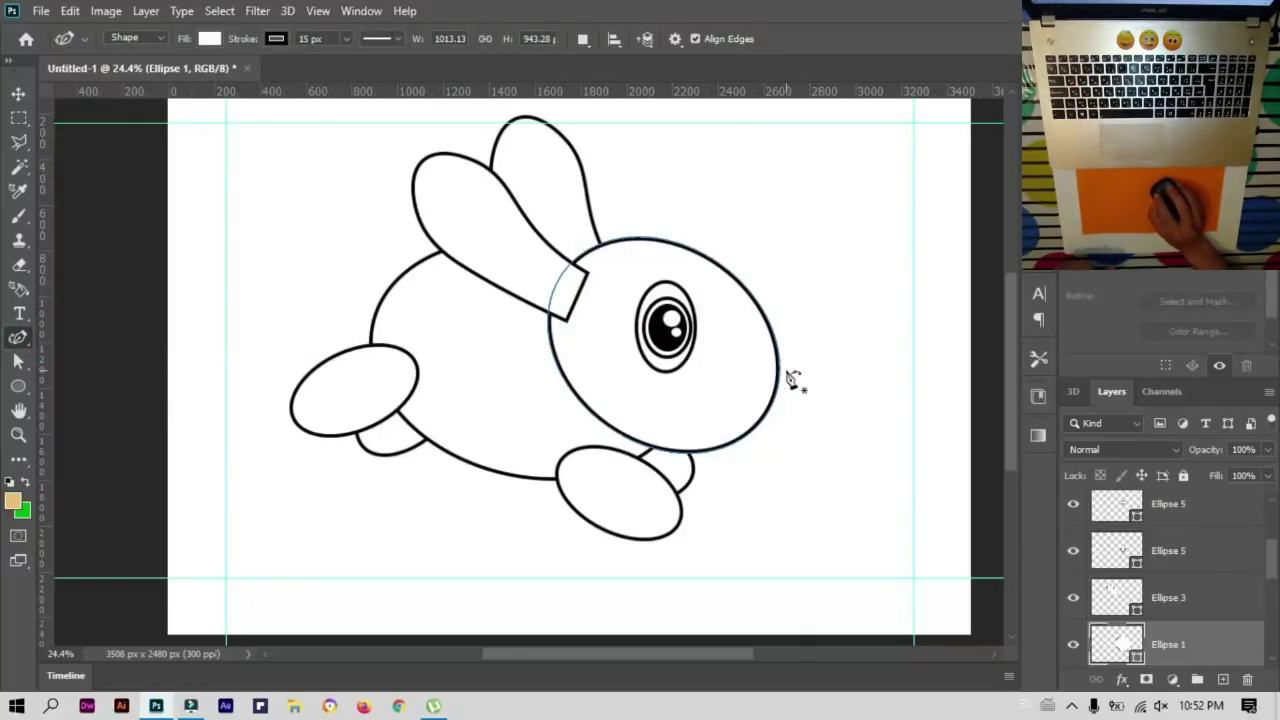
{"action": "key", "text": "v"}
{"action": "left_click", "coordinate": [811, 418]}
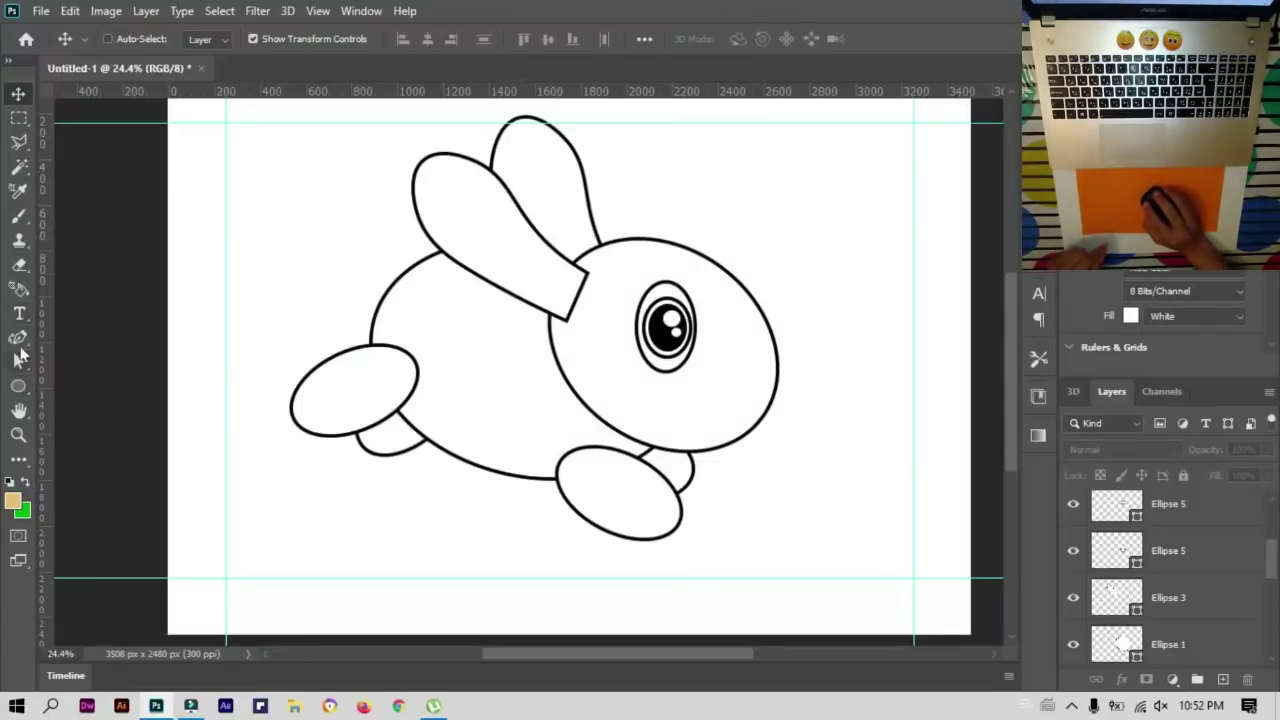
{"action": "left_click", "coordinate": [18, 340]}
{"action": "left_click", "coordinate": [210, 38]}
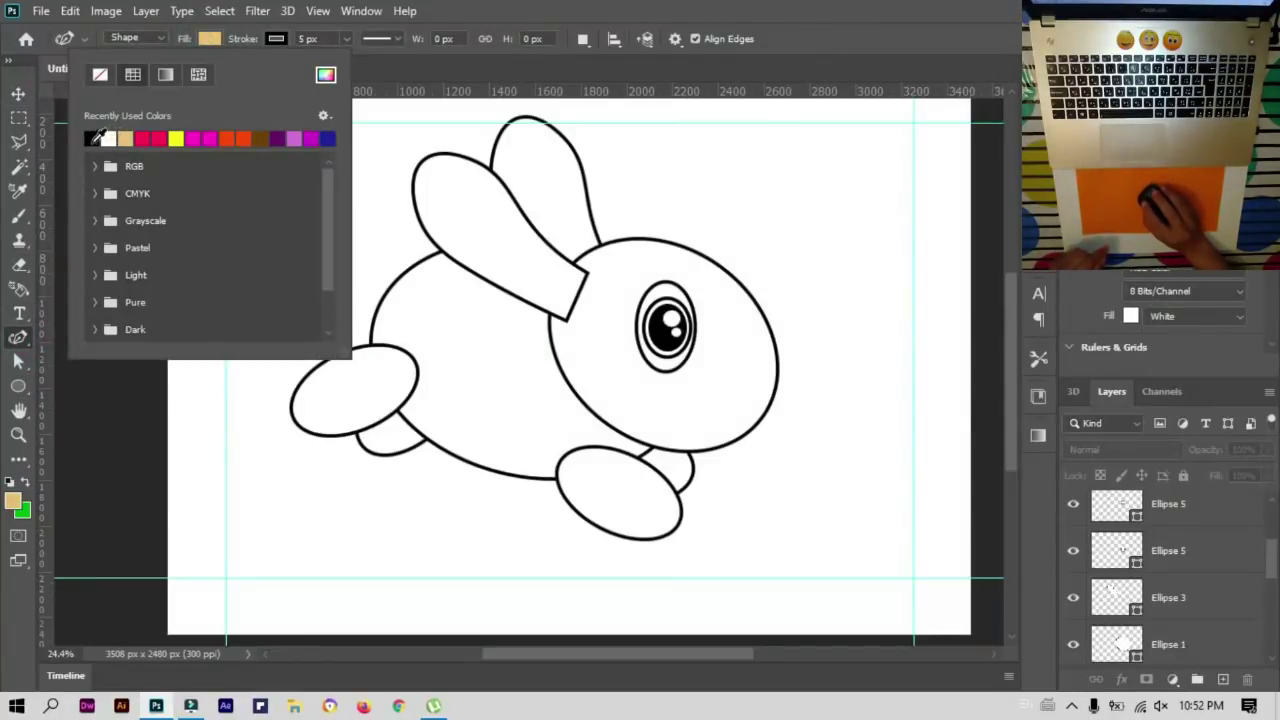
{"action": "left_click", "coordinate": [277, 38]}
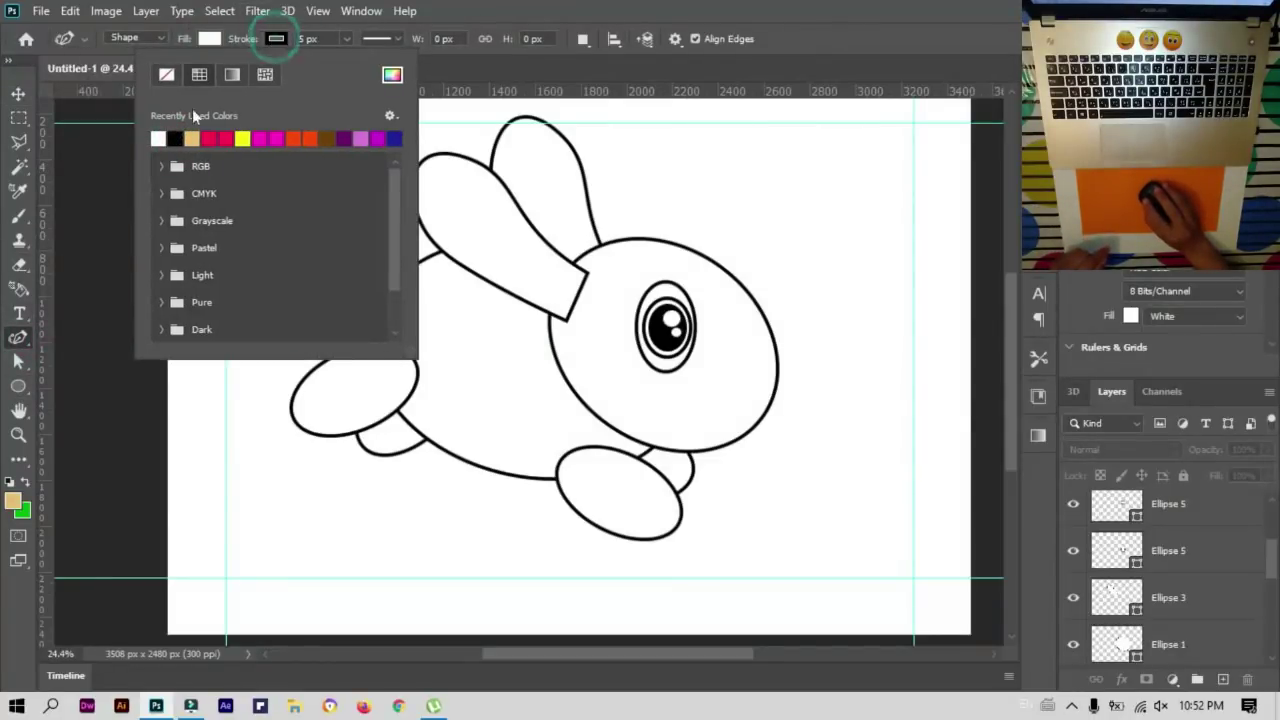
{"action": "left_click", "coordinate": [499, 66]}
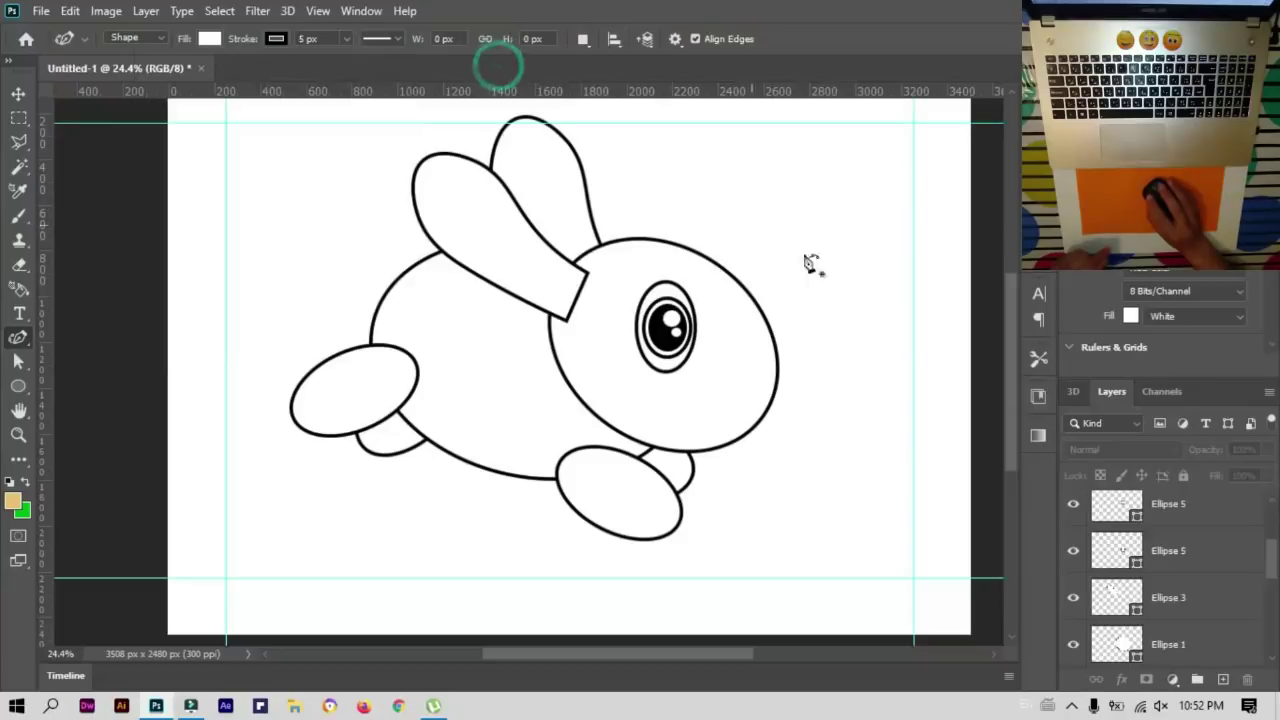
{"action": "left_click", "coordinate": [778, 378]}
{"action": "left_click_drag", "start_coordinate": [786, 390], "coordinate": [784, 420]}
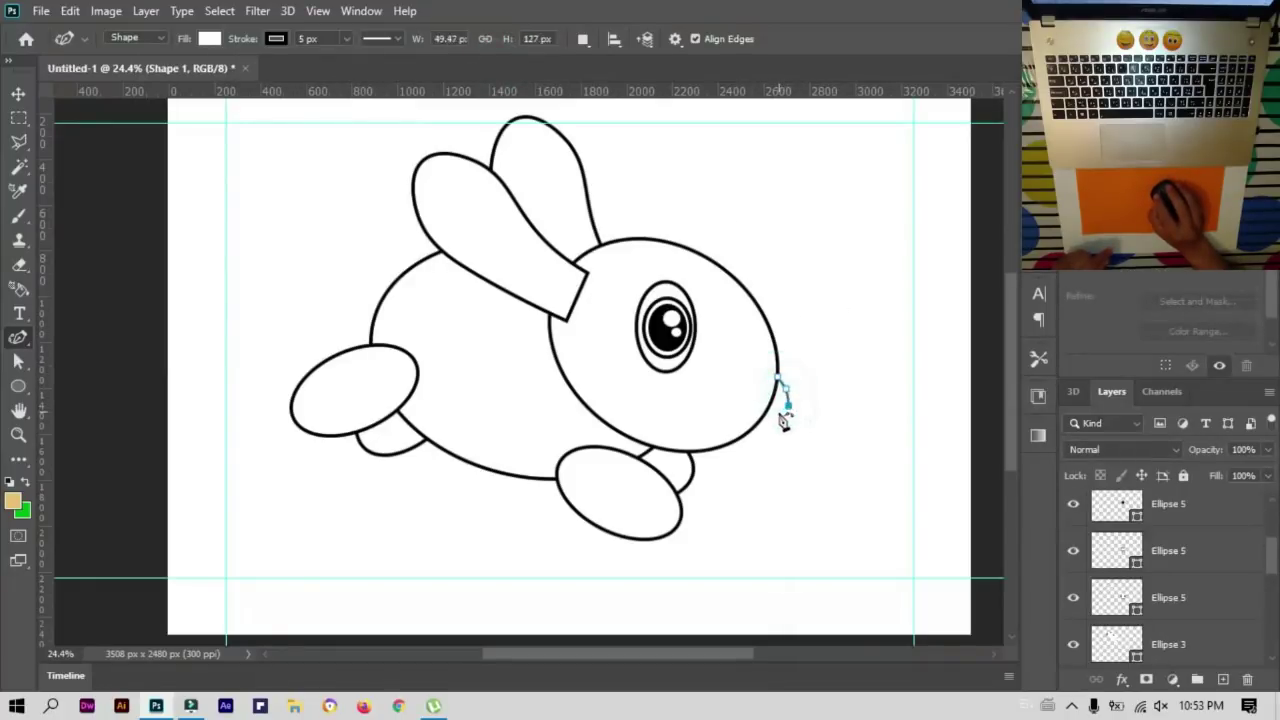
{"action": "left_click", "coordinate": [718, 412]}
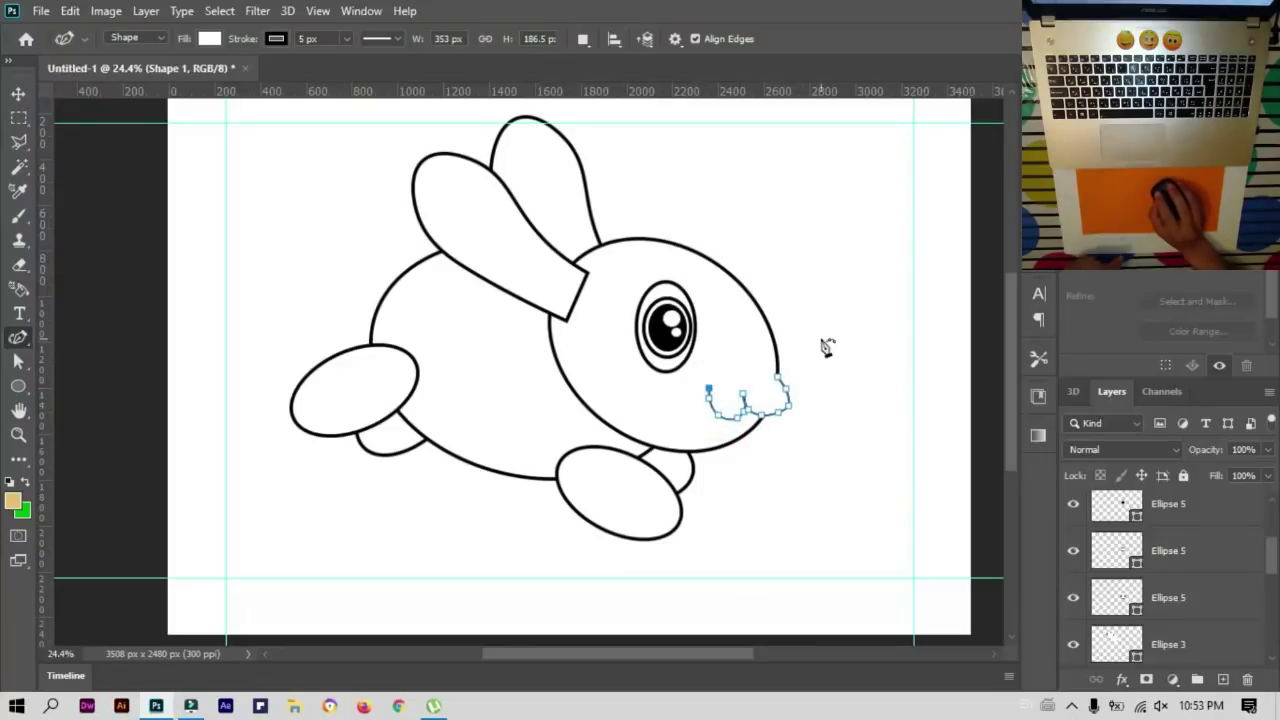
{"action": "key", "text": "ctrl+z"}
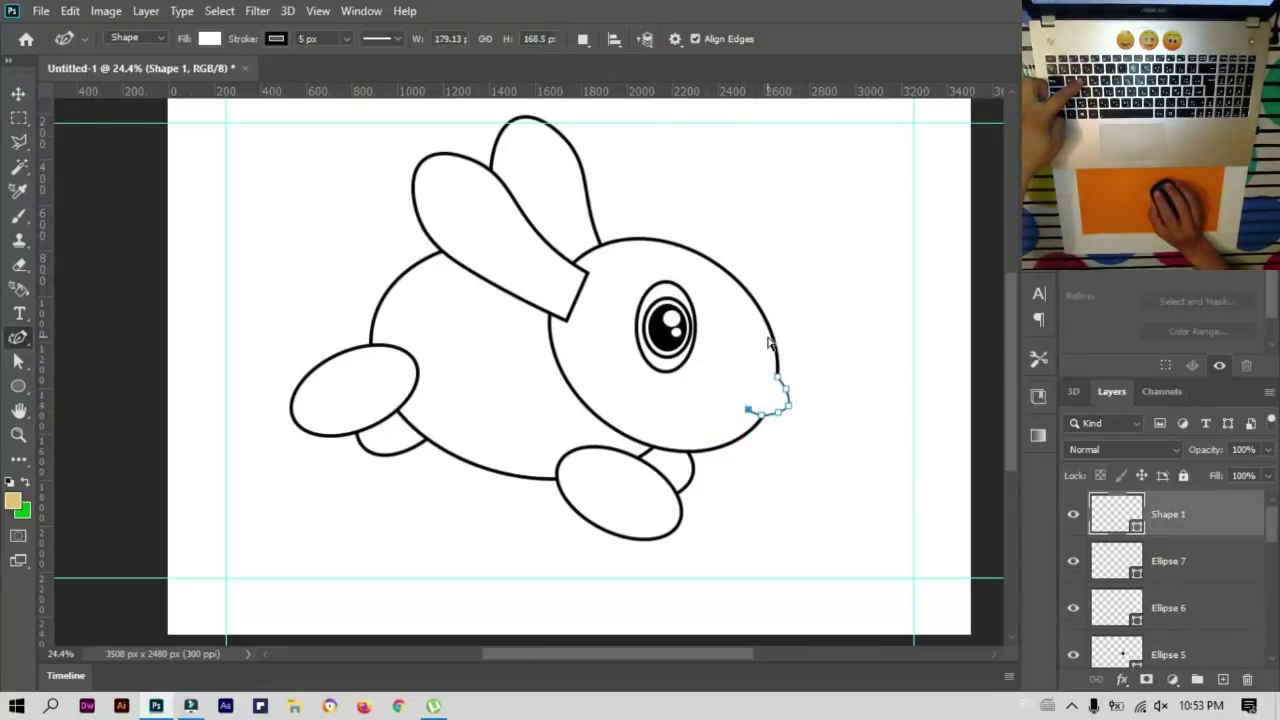
{"action": "key", "text": "ctrl+z"}
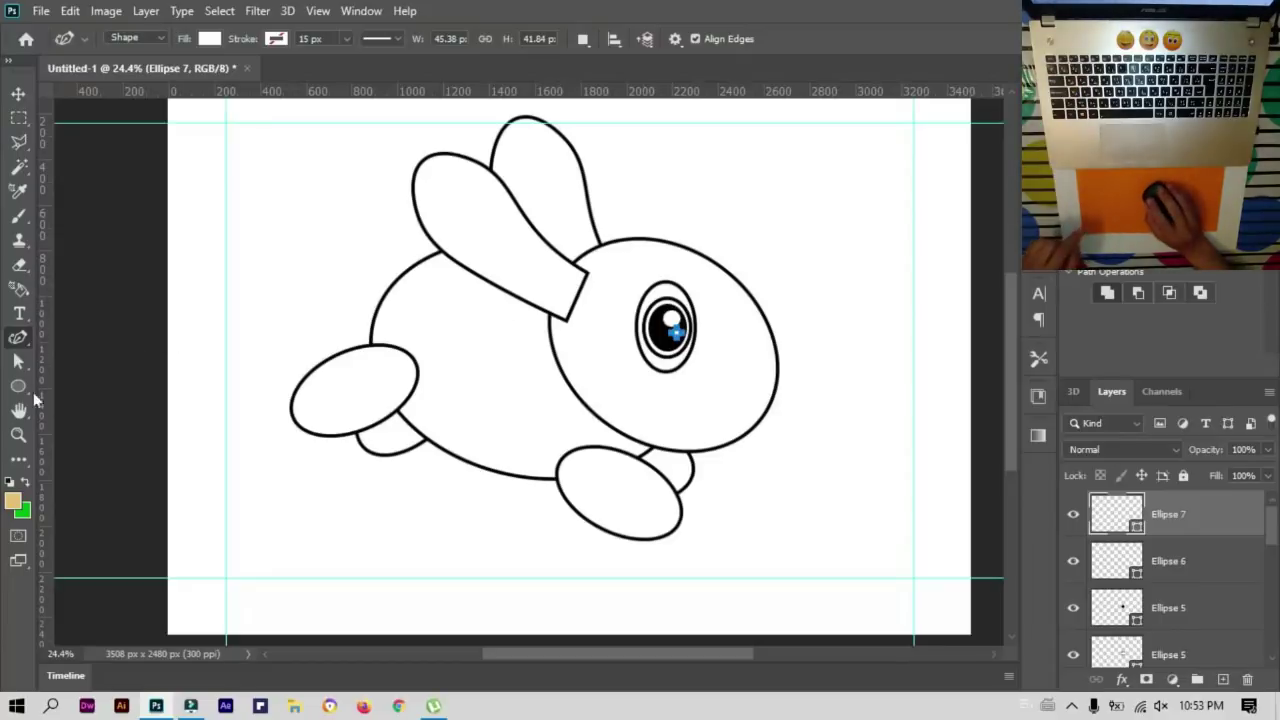
{"action": "key", "text": "u"}
Step: Draw a small white circle at the tip of the bunny's snout
{"action": "left_click_drag", "start_coordinate": [752, 375], "coordinate": [794, 419]}
{"action": "left_click", "coordinate": [209, 38]}
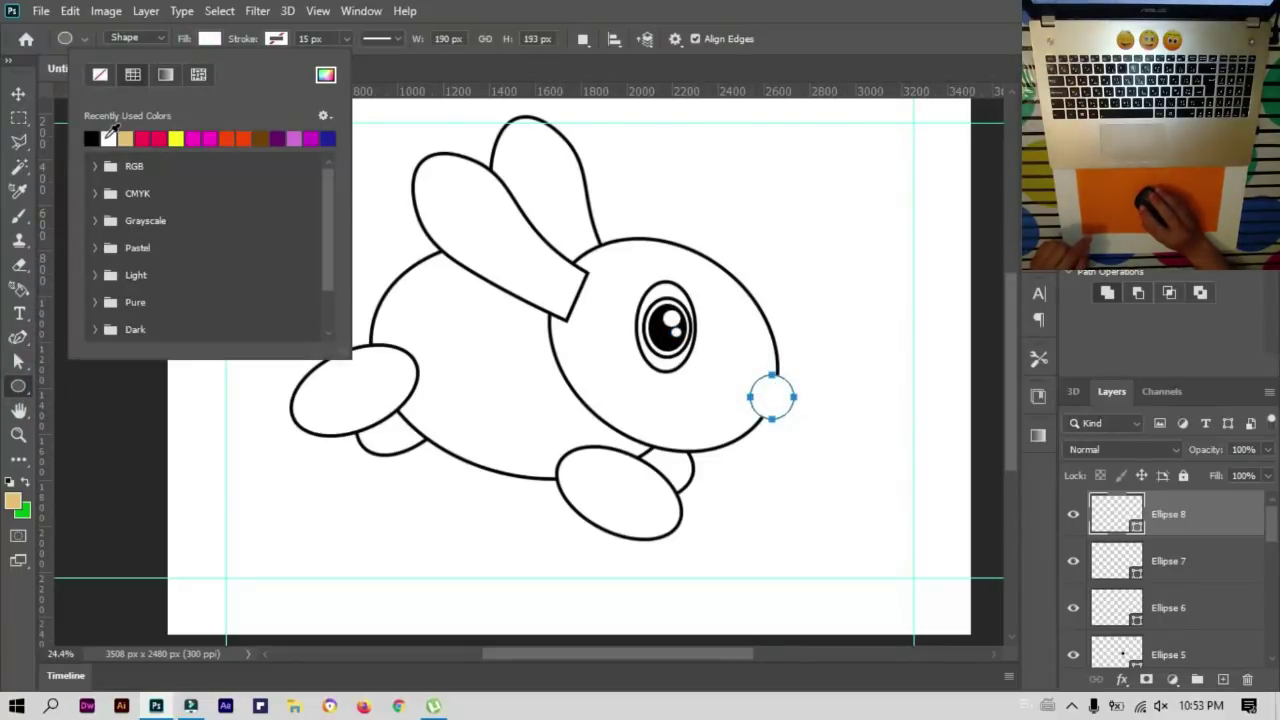
{"action": "left_click", "coordinate": [276, 38]}
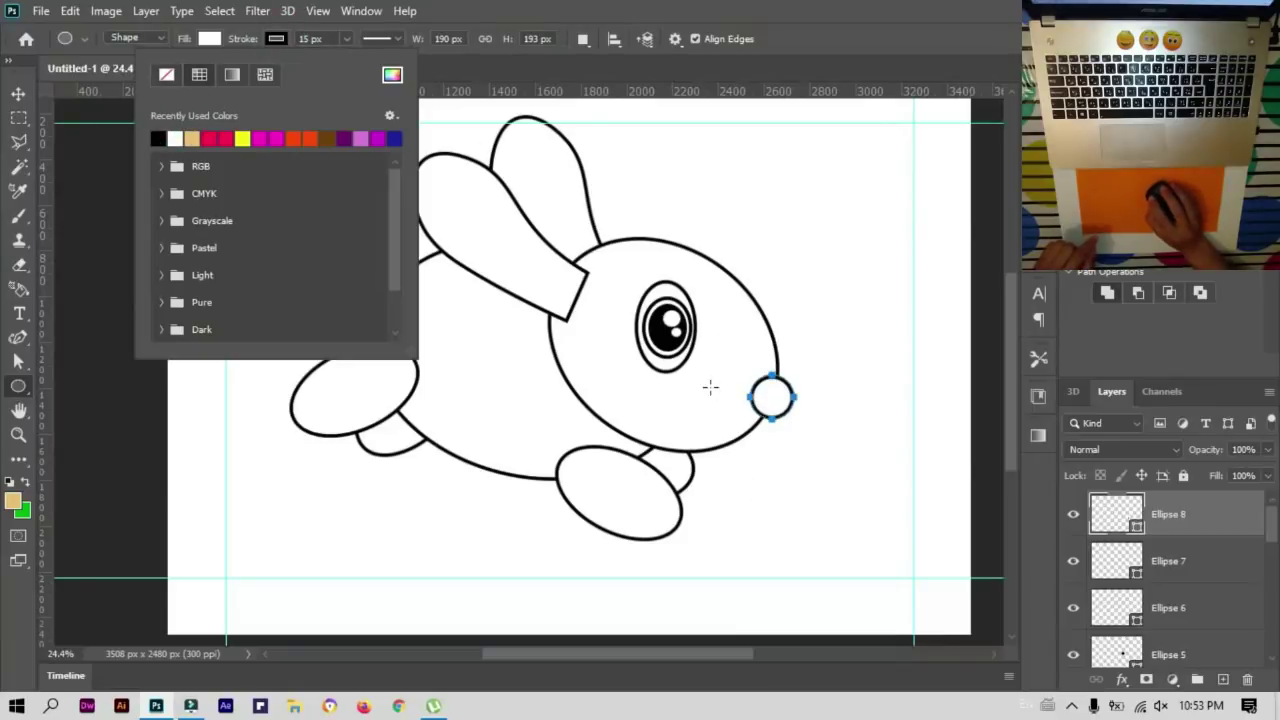
{"action": "left_click", "coordinate": [462, 63]}
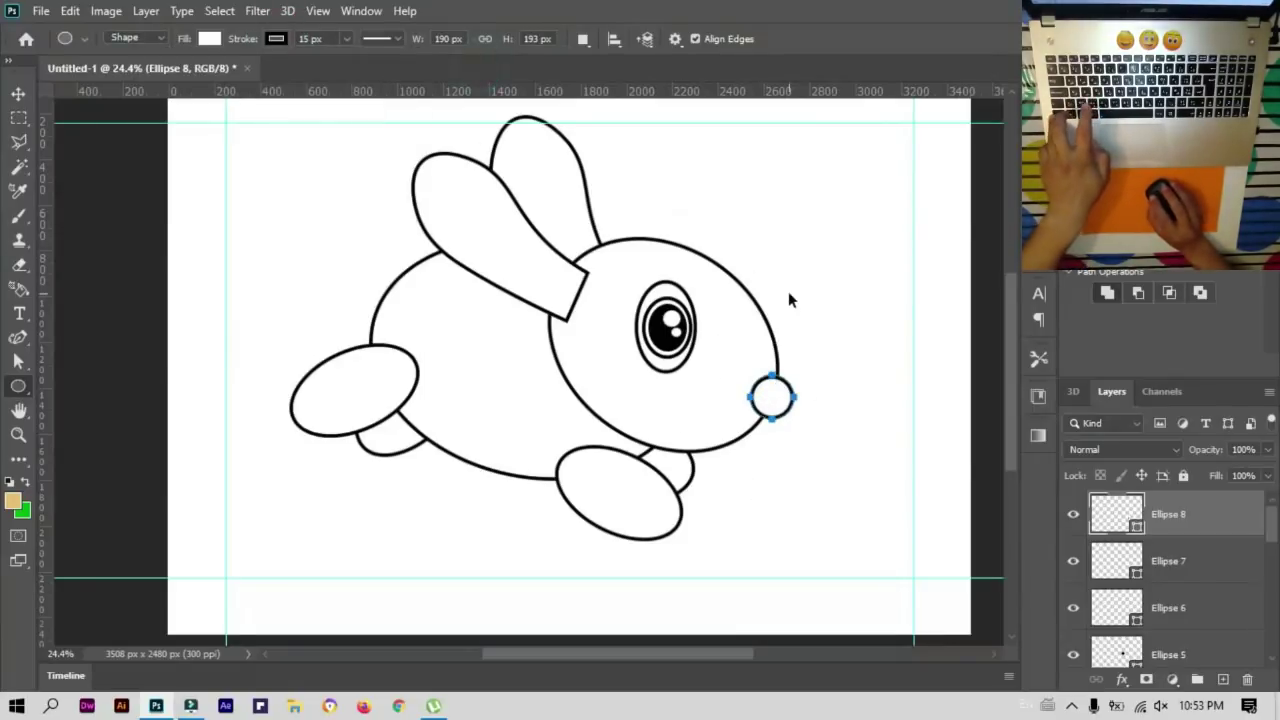
Step: Duplicate the nose circle just to its left and enlarge the copy to about 110.67%
{"action": "key", "text": "v"}
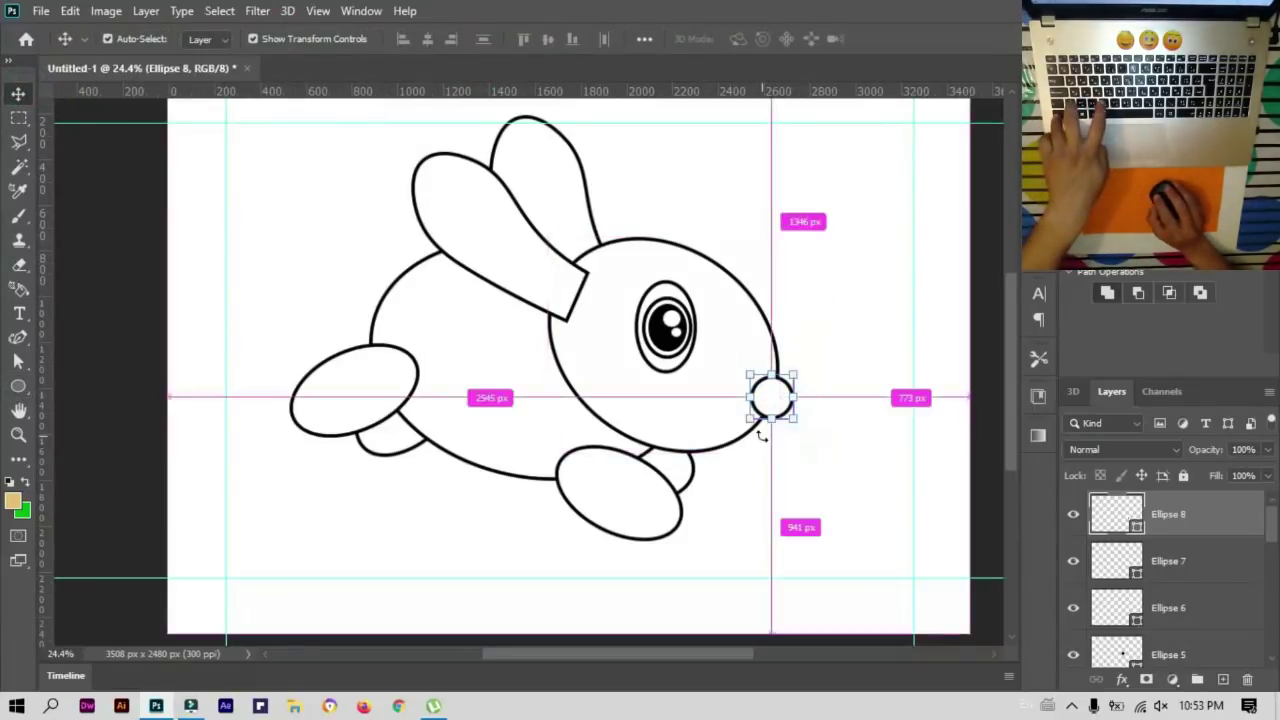
{"action": "mouse_move", "coordinate": [796, 422]}
{"action": "left_mouse_down"}
{"action": "mouse_move", "coordinate": [594, 391]}
{"action": "mouse_move", "coordinate": [750, 406]}
{"action": "mouse_move", "coordinate": [712, 370]}
{"action": "left_mouse_up"}
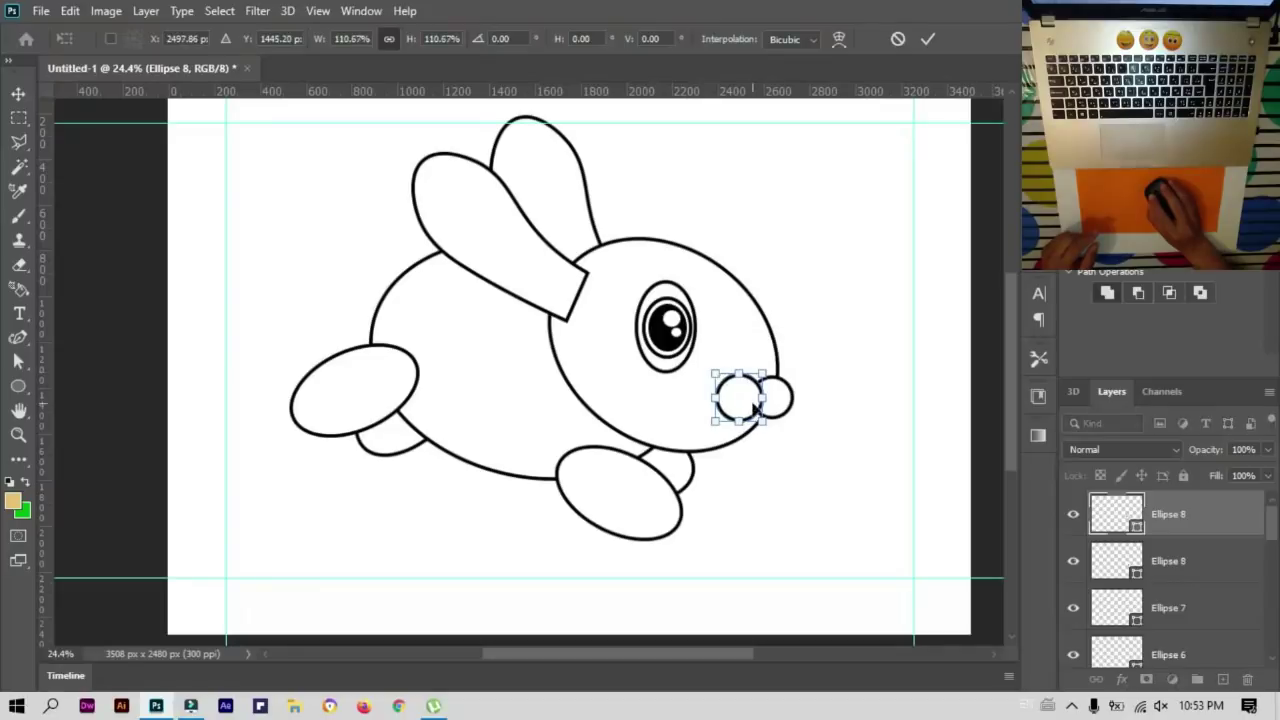
{"action": "left_click_drag", "start_coordinate": [751, 411], "coordinate": [760, 413]}
{"action": "left_click", "coordinate": [926, 40]}
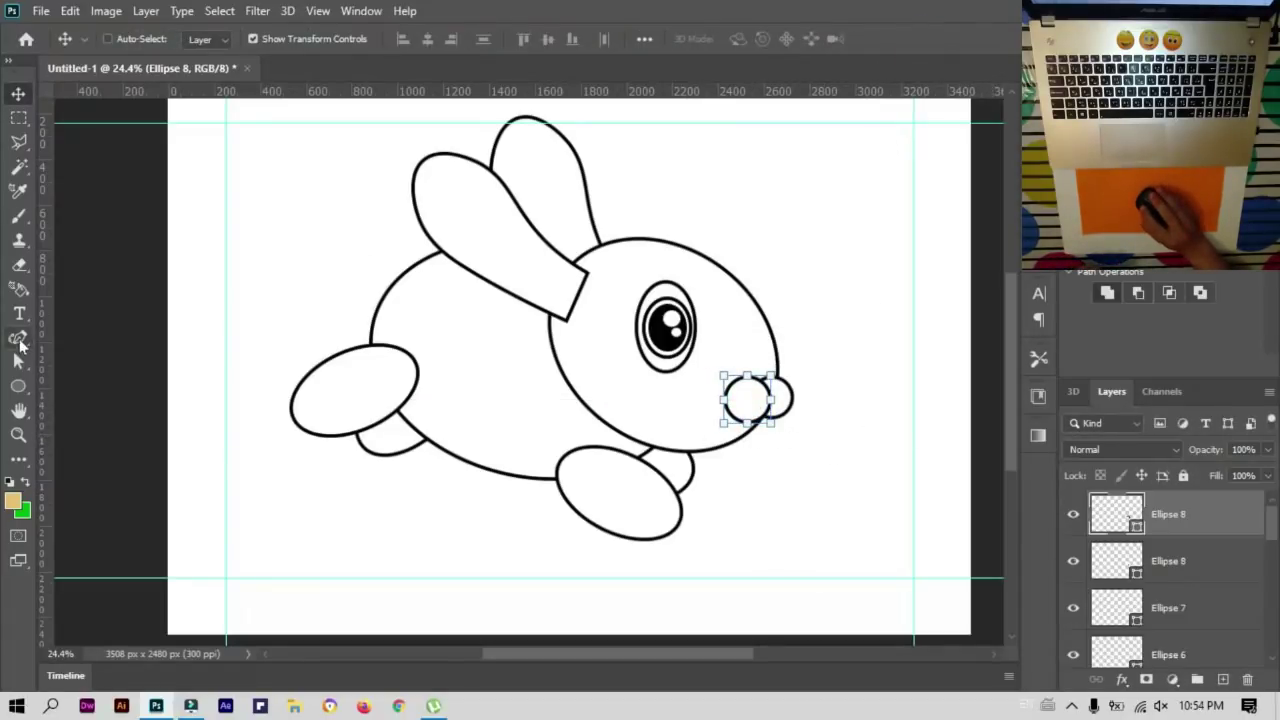
Step: Draw a small rectangle just below the bunny's nose
{"action": "left_click", "coordinate": [18, 386]}
{"action": "left_click", "coordinate": [67, 405]}
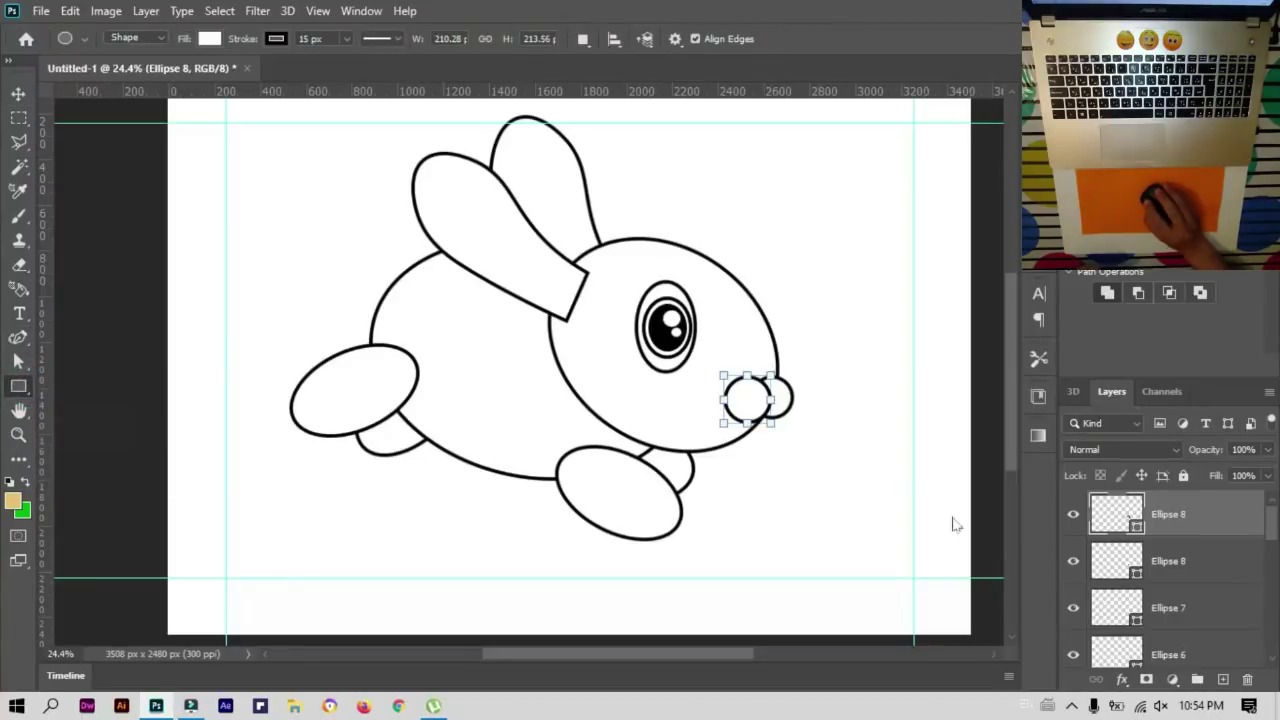
{"action": "left_click_drag", "start_coordinate": [758, 445], "coordinate": [798, 490]}
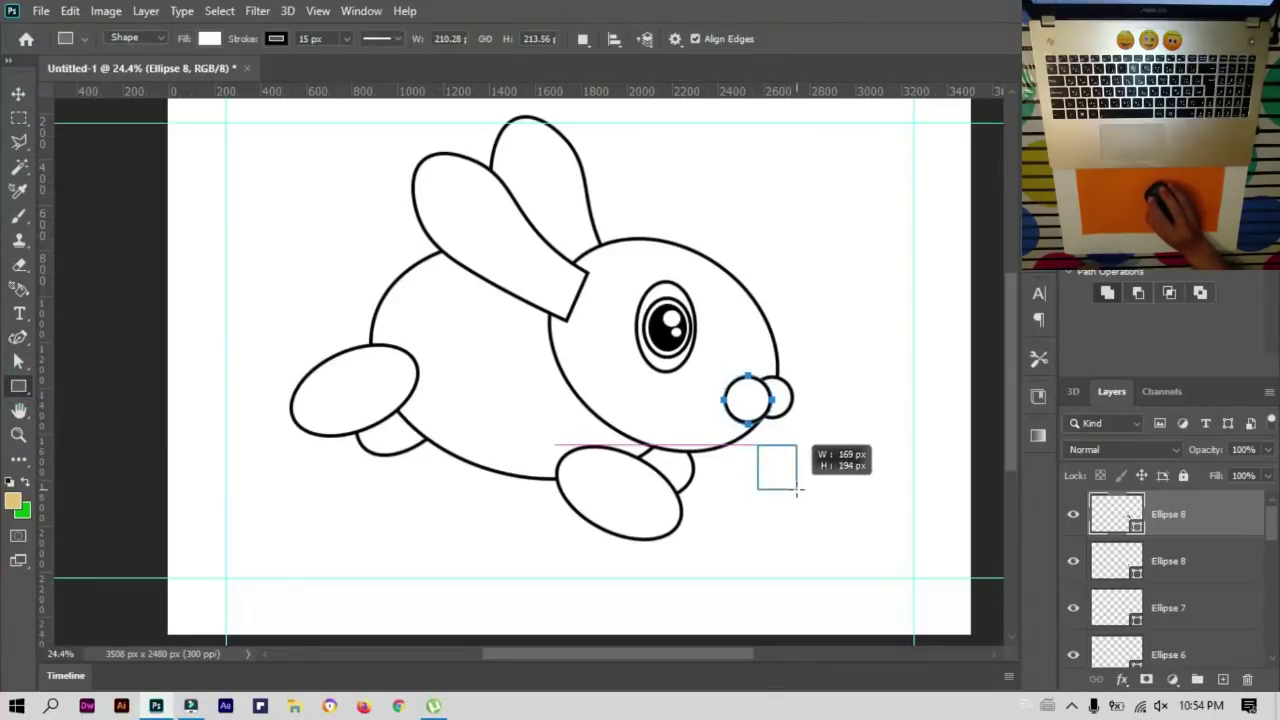
Step: Bend the rectangle's edges with the Pen tool and start a line inside it
{"action": "left_click", "coordinate": [21, 340]}
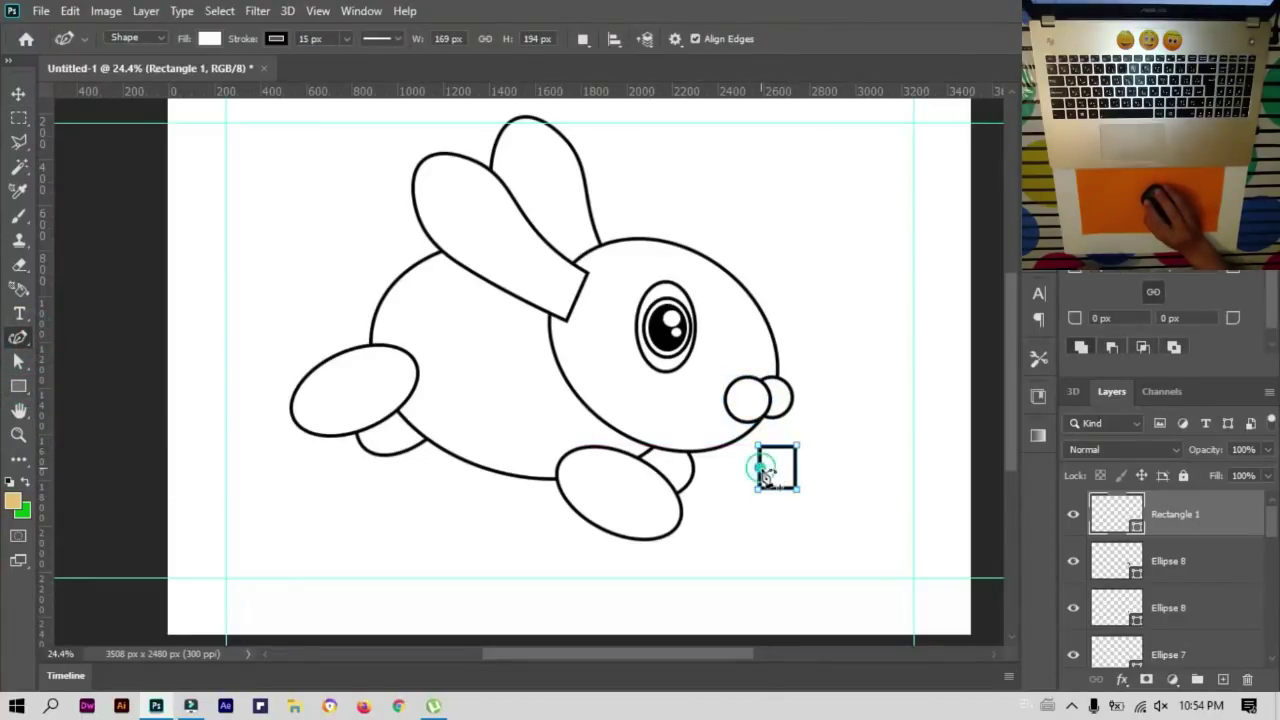
{"action": "left_click", "coordinate": [764, 470]}
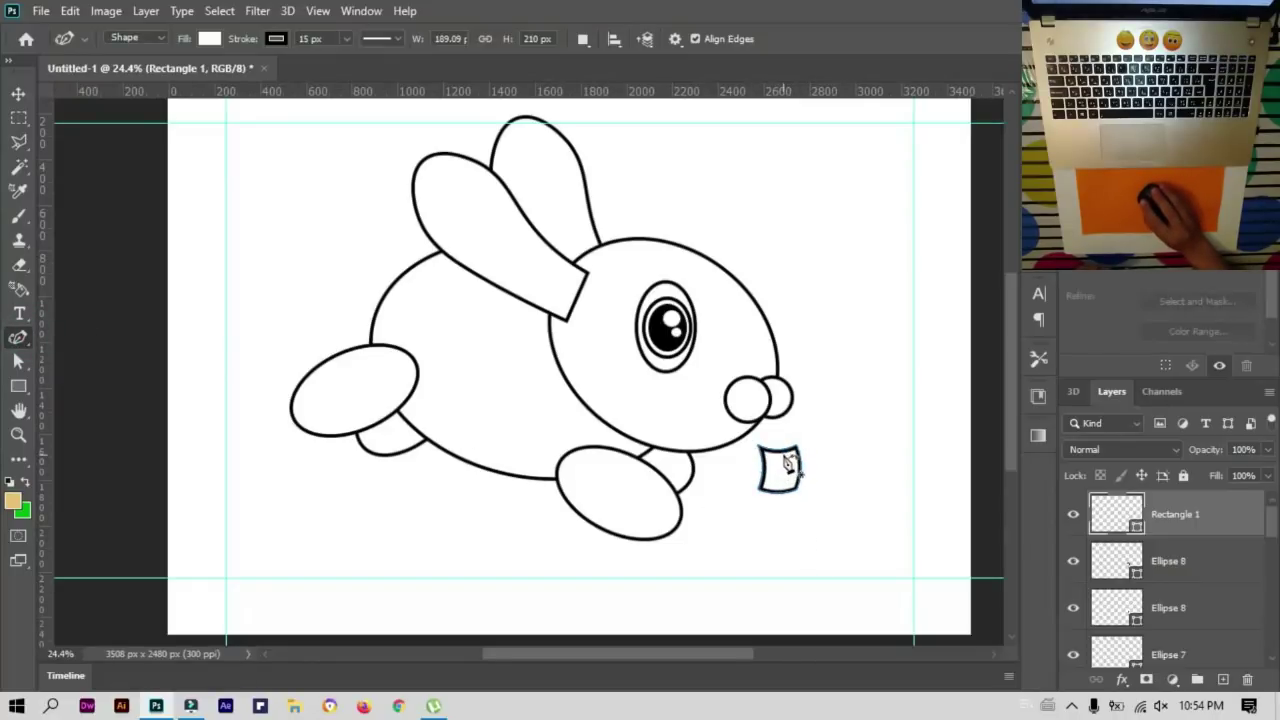
{"action": "left_click", "coordinate": [782, 457]}
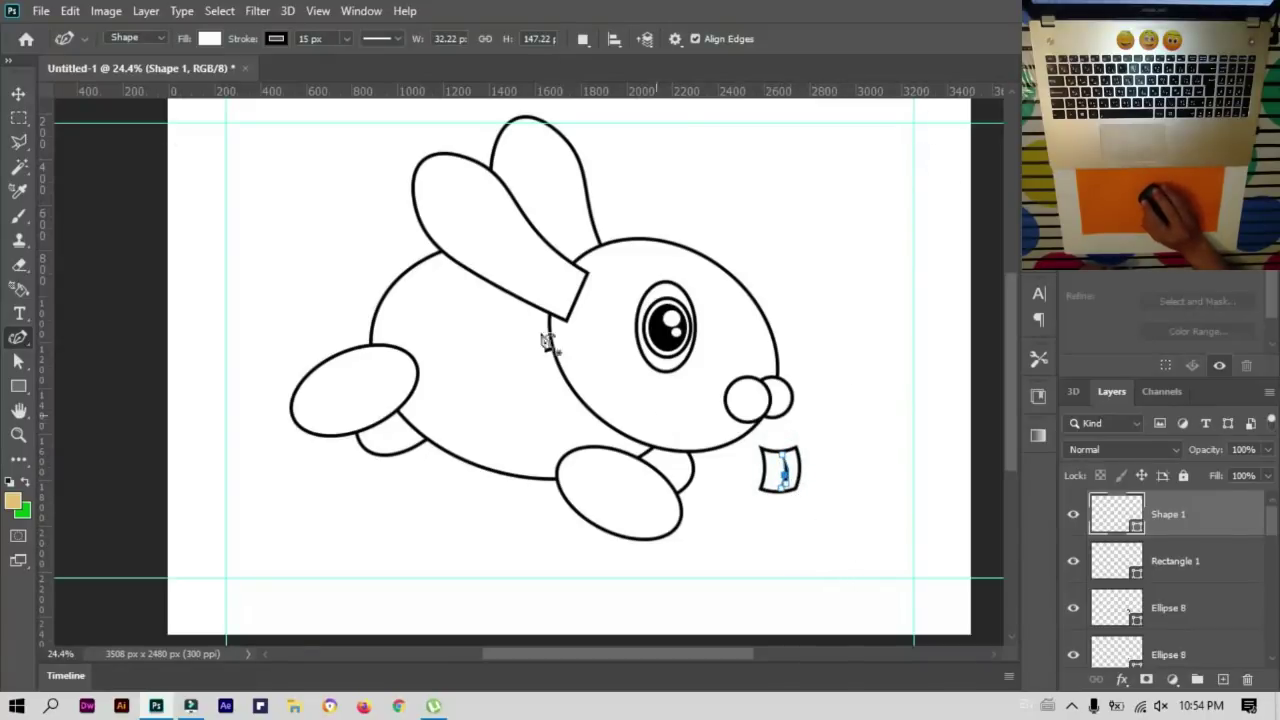
Step: Finish the pen line and select both the Shape 1 and Rectangle 1 layers
{"action": "left_click", "coordinate": [18, 93]}
{"action": "left_click", "coordinate": [840, 478]}
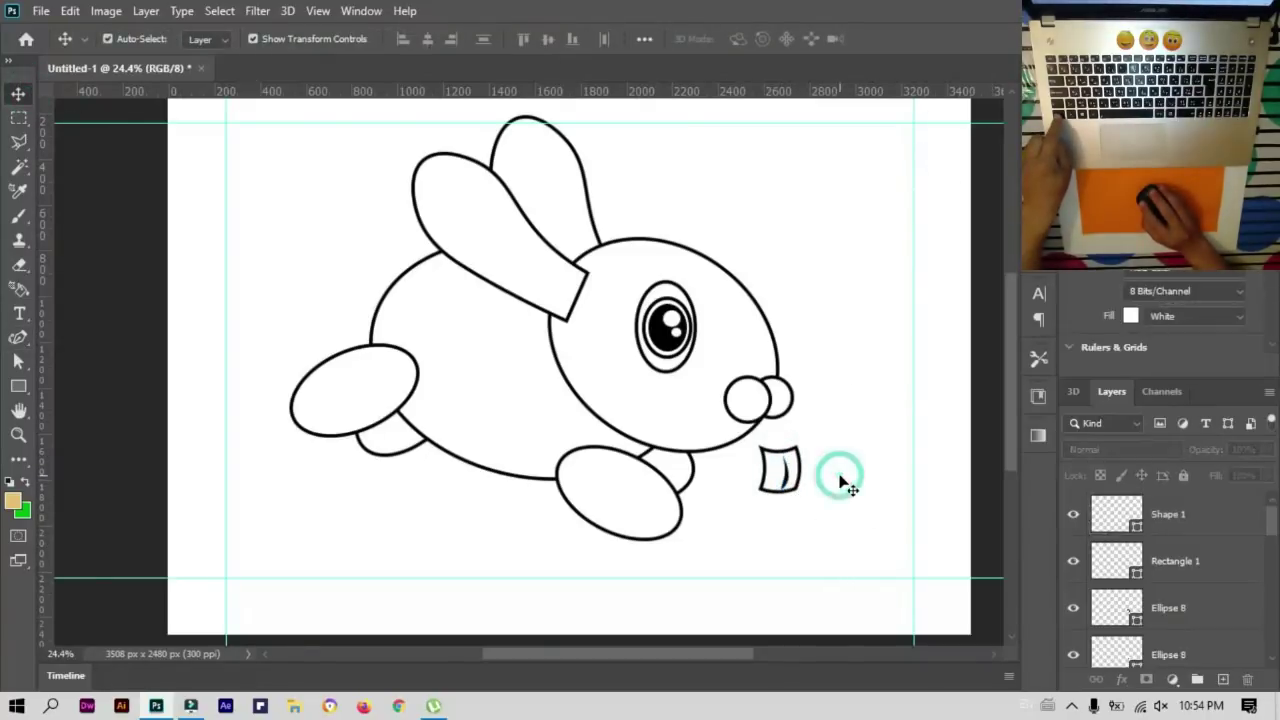
{"action": "left_click", "coordinate": [783, 475], "text": "ctrl"}
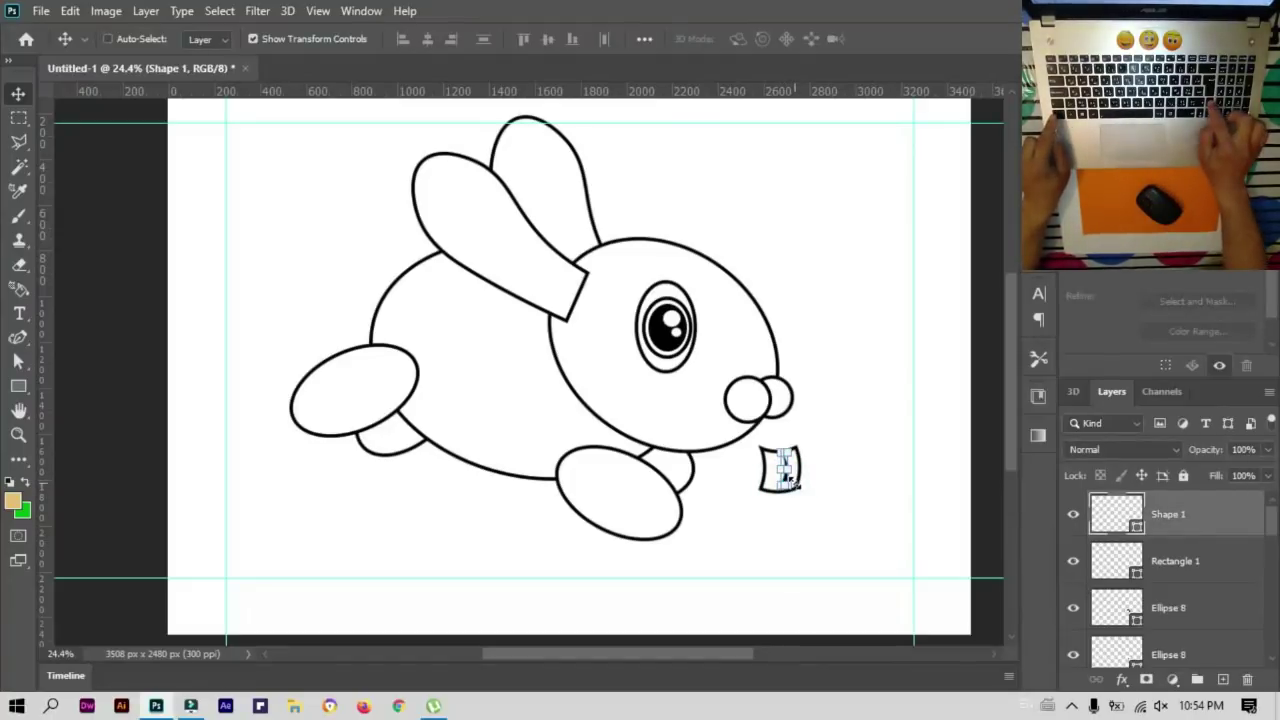
{"action": "left_click", "coordinate": [865, 478]}
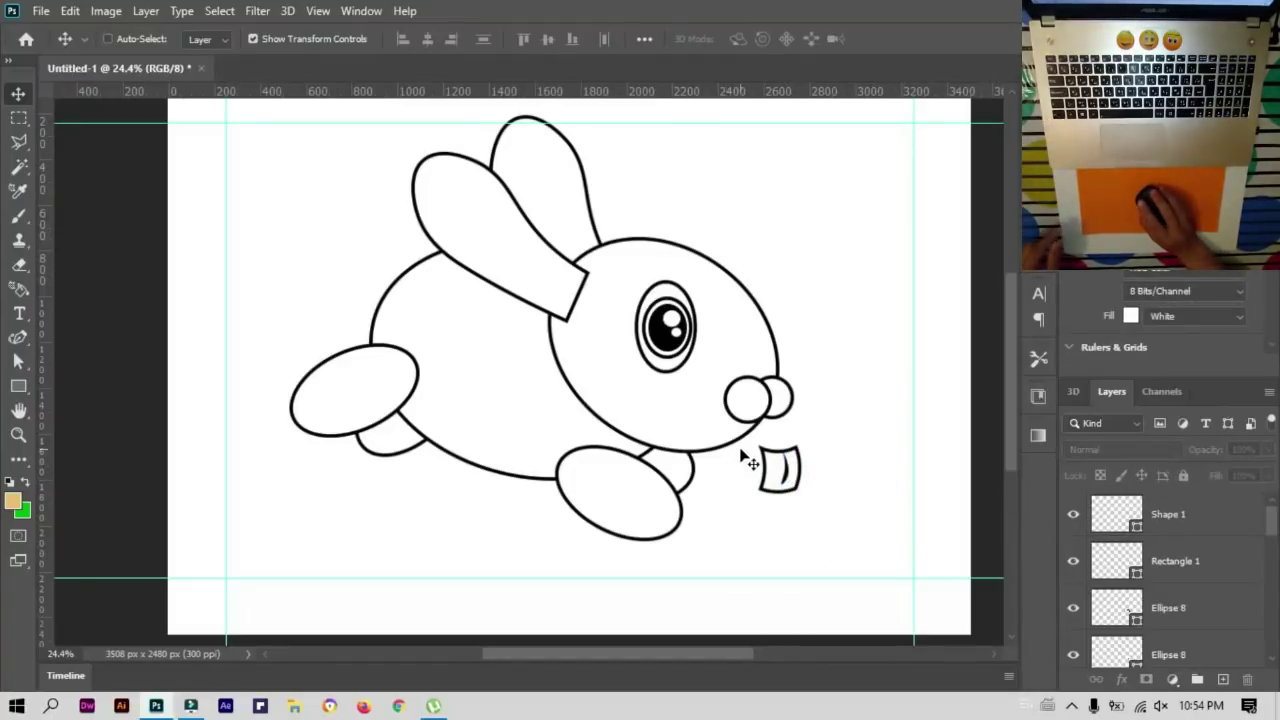
{"action": "left_click", "coordinate": [802, 470], "text": "ctrl"}
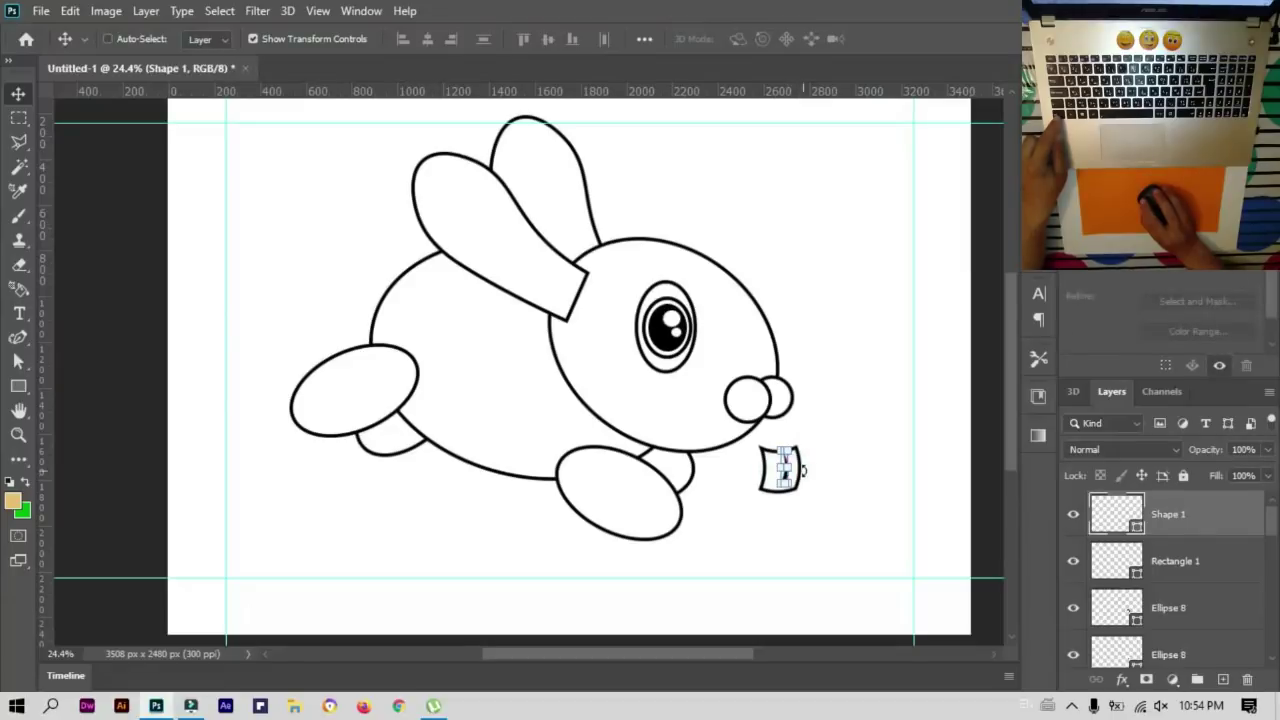
{"action": "left_click", "coordinate": [845, 483]}
{"action": "left_click", "coordinate": [794, 491]}
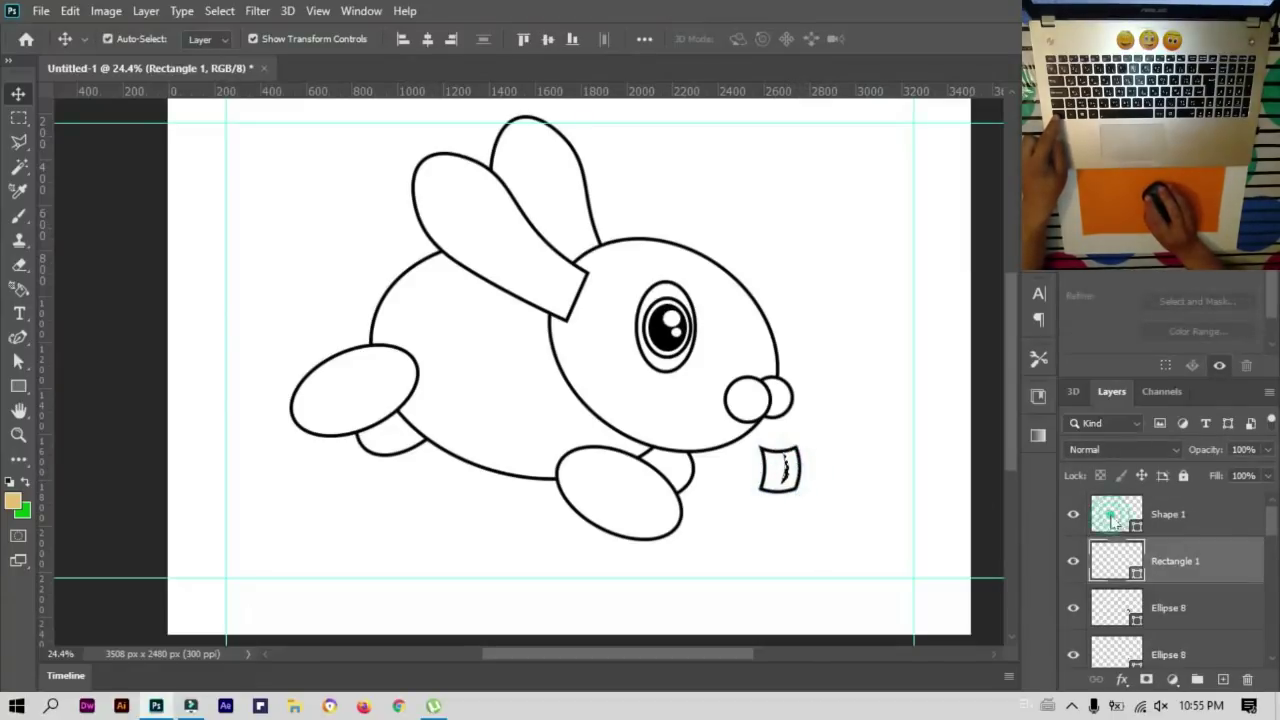
{"action": "left_click", "coordinate": [1198, 519], "text": "ctrl"}
{"action": "left_click", "coordinate": [1073, 516]}
{"action": "left_click", "coordinate": [1076, 572]}
{"action": "left_click", "coordinate": [1075, 516]}
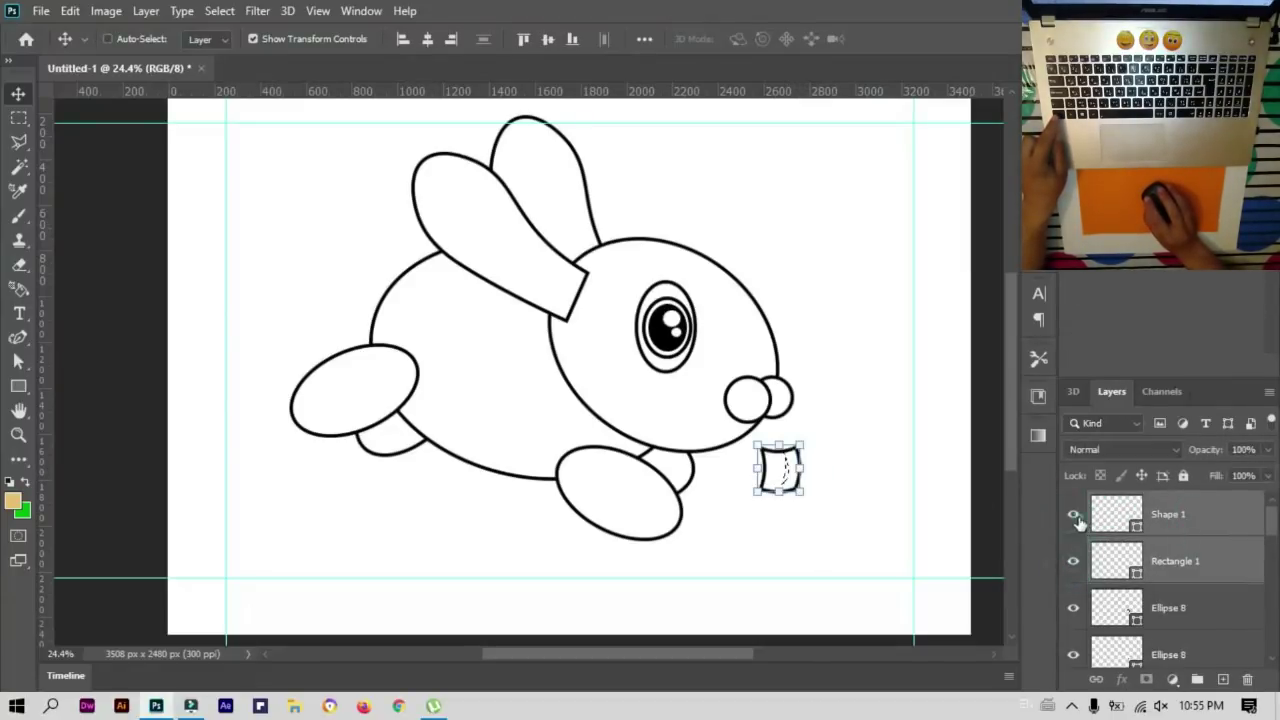
Step: Merge Shape 1 and Rectangle 1 into one shape and convert it to a smart object
{"action": "right_click", "coordinate": [1173, 508]}
{"action": "left_click", "coordinate": [993, 555]}
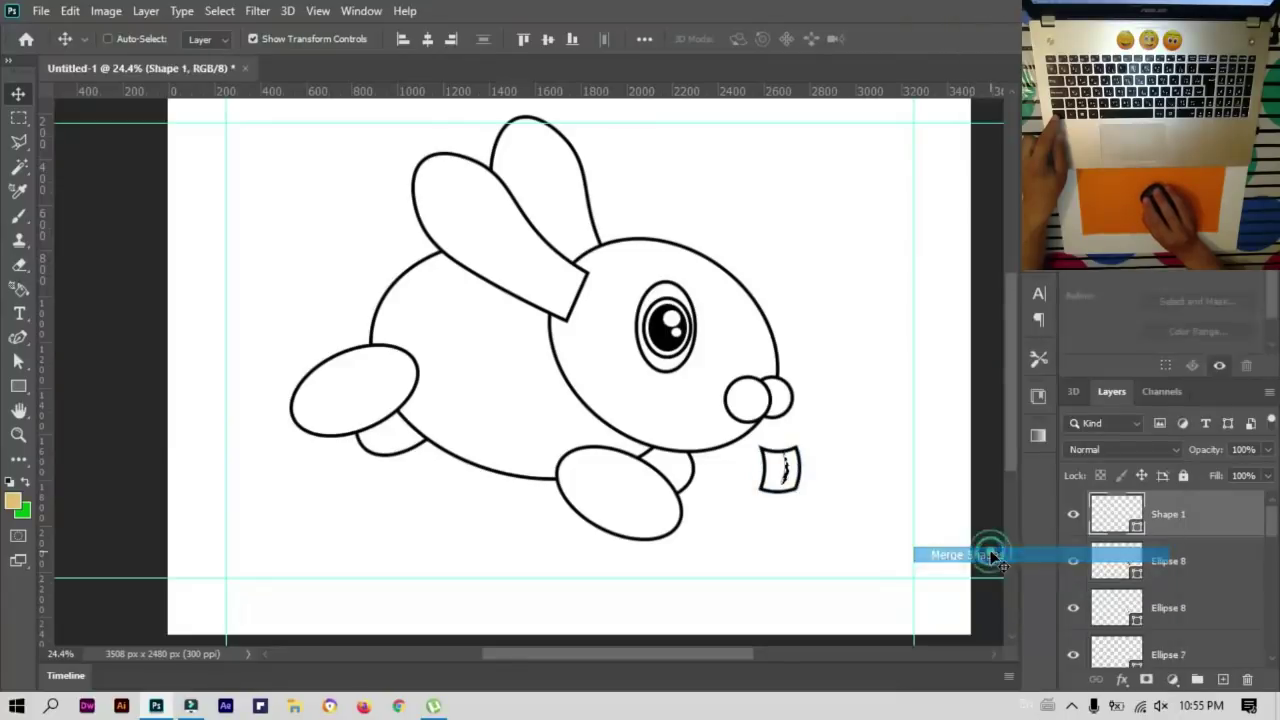
{"action": "right_click", "coordinate": [1156, 553]}
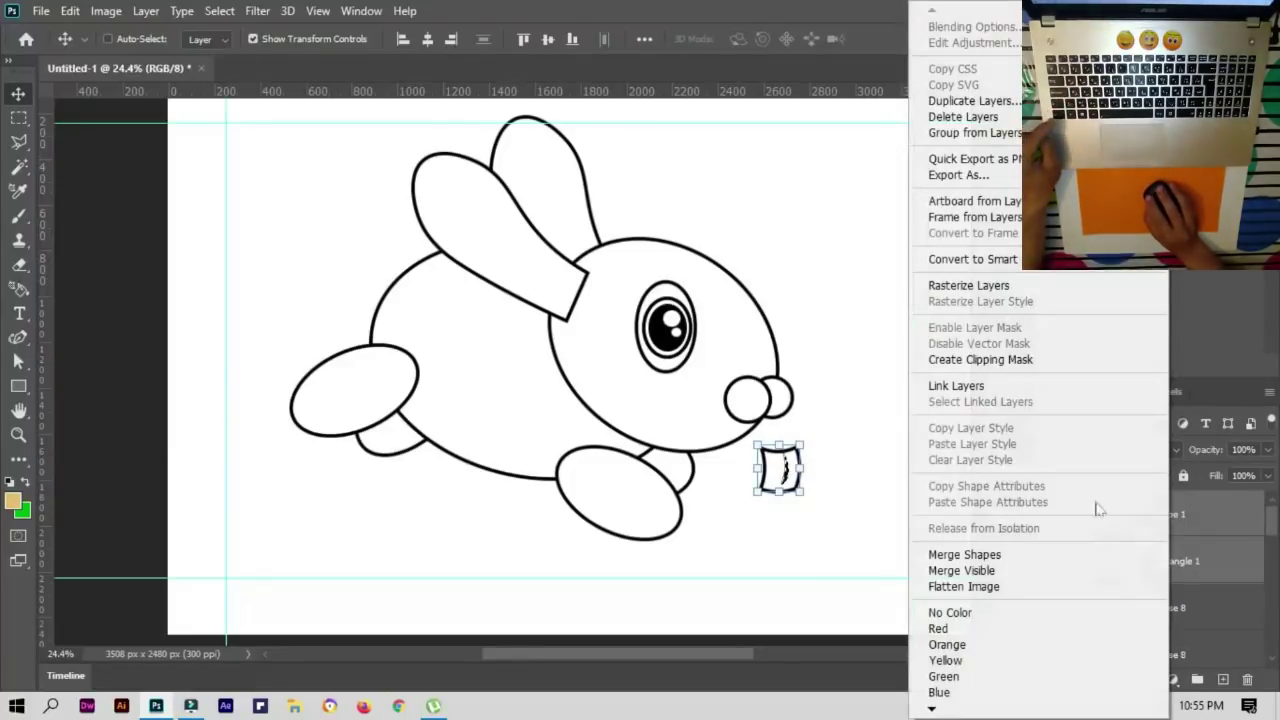
{"action": "left_click", "coordinate": [985, 254]}
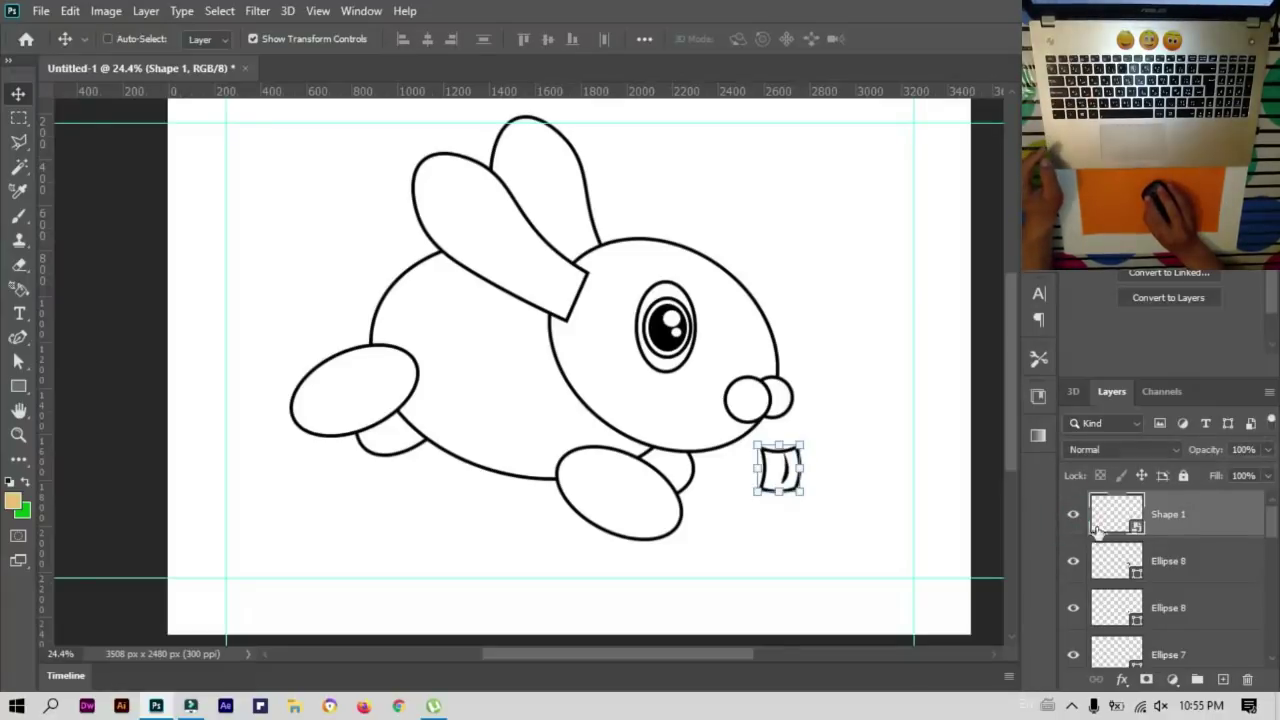
Step: Move the teeth under the nose, behind both Ellipse 8 circles, and nudge them into place
{"action": "left_click_drag", "start_coordinate": [790, 476], "coordinate": [770, 444]}
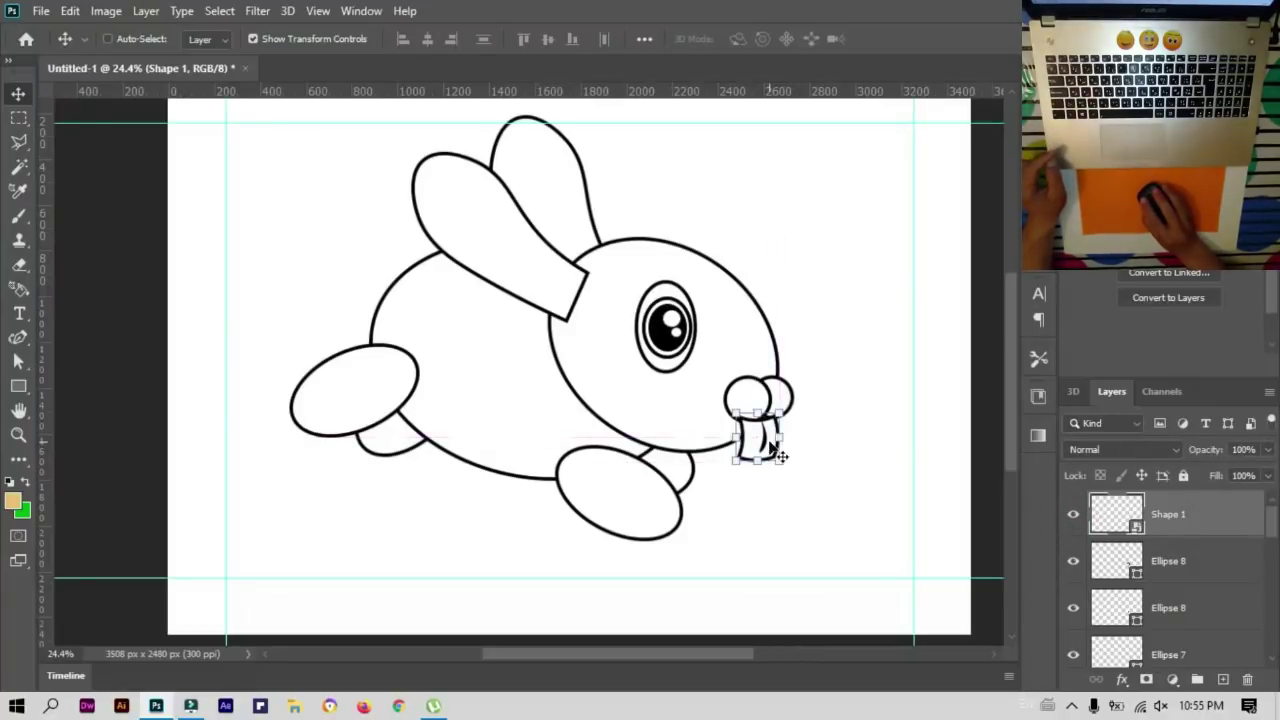
{"action": "key", "text": "Up"}
{"action": "key", "text": "Up"}
{"action": "key", "text": "Up"}
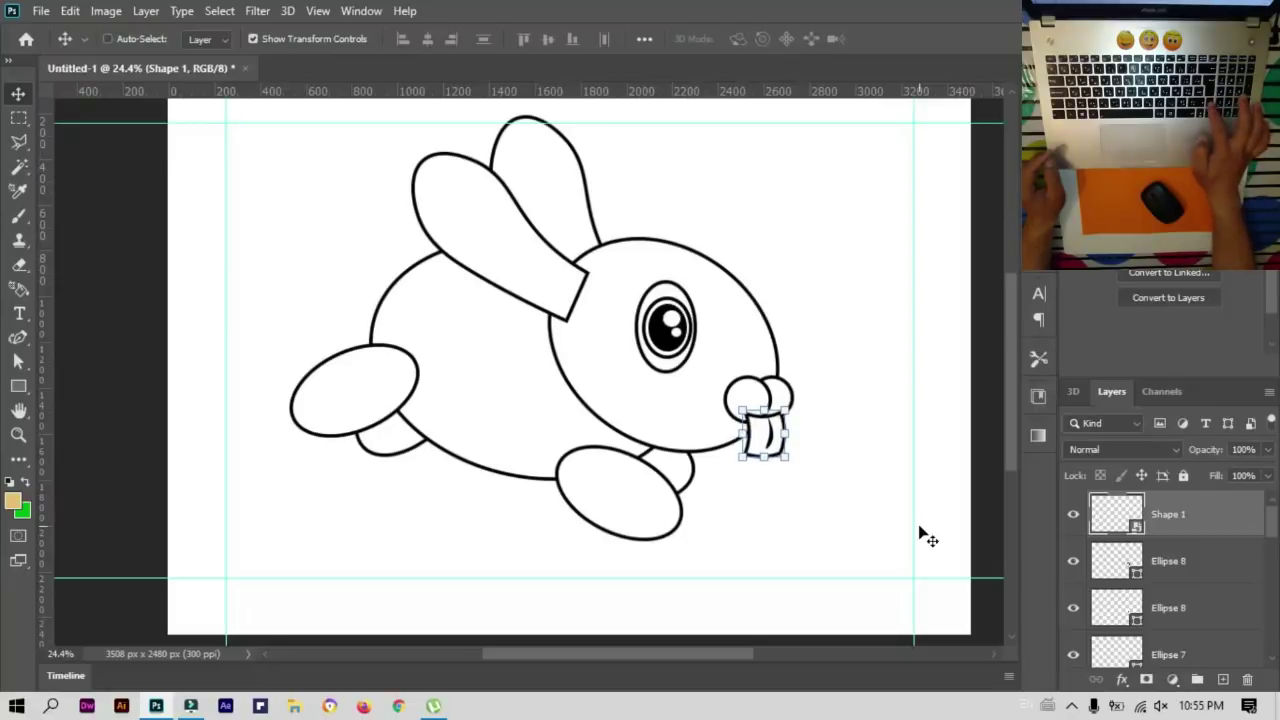
{"action": "key", "text": "ctrl+bracketleft"}
{"action": "key", "text": "ctrl+bracketleft"}
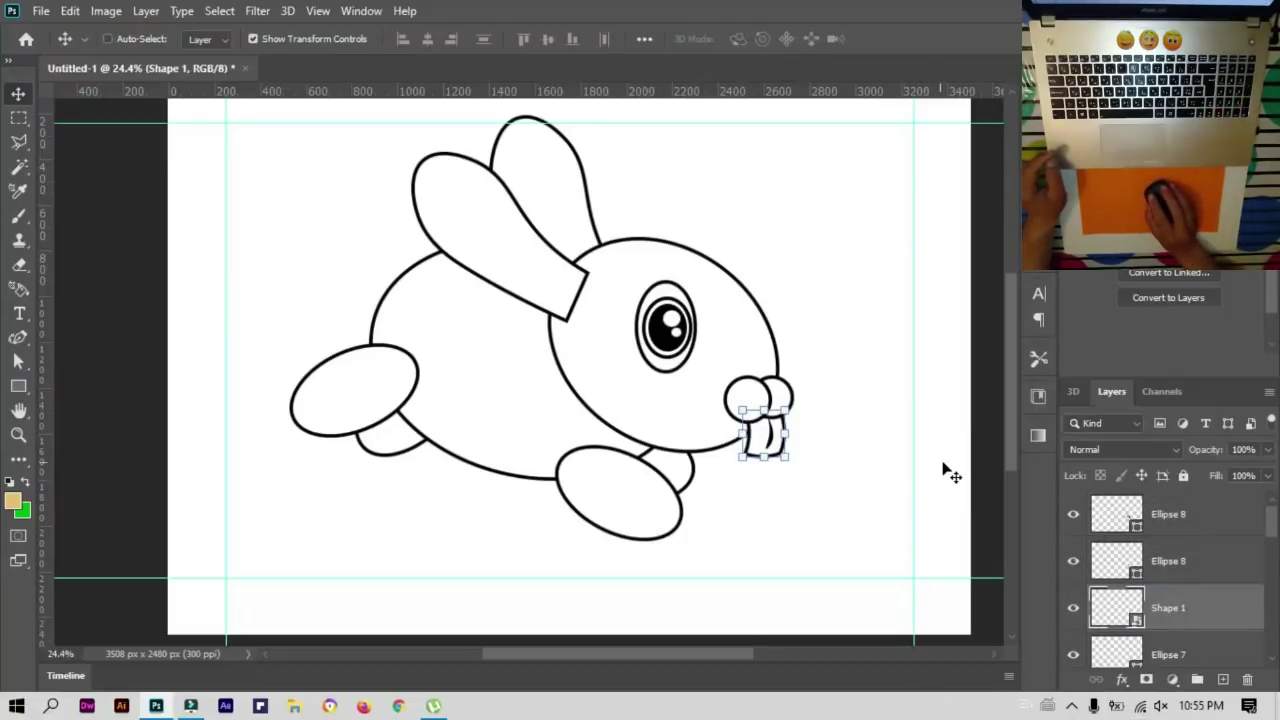
{"action": "key", "text": "Left"}
{"action": "key", "text": "Left"}
{"action": "key", "text": "Left"}
{"action": "key", "text": "Up"}
{"action": "key", "text": "Up"}
{"action": "key", "text": "Up"}
{"action": "key", "text": "Up"}
{"action": "key", "text": "Up"}
{"action": "key", "text": "Up"}
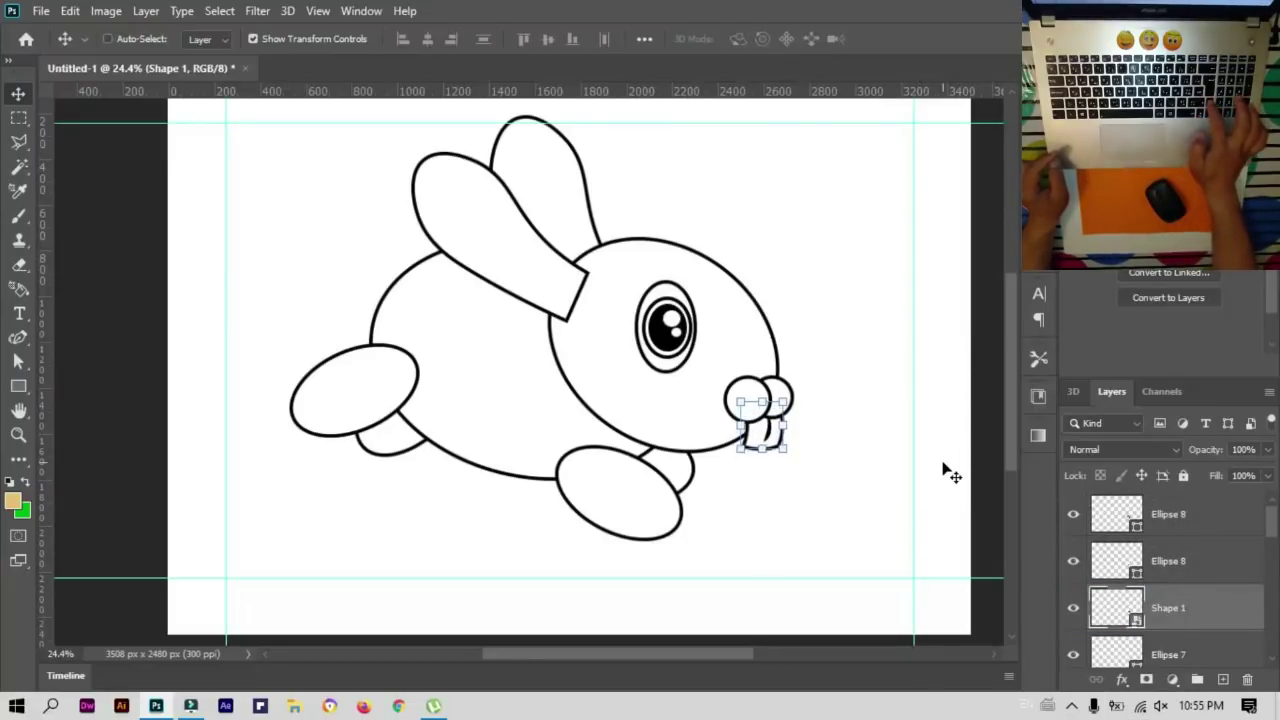
{"action": "key", "text": "Up"}
{"action": "key", "text": "Up"}
{"action": "key", "text": "Up"}
{"action": "key", "text": "Left"}
{"action": "key", "text": "Left"}
{"action": "key", "text": "Left"}
{"action": "key", "text": "Left"}
{"action": "key", "text": "Left"}
{"action": "key", "text": "Left"}
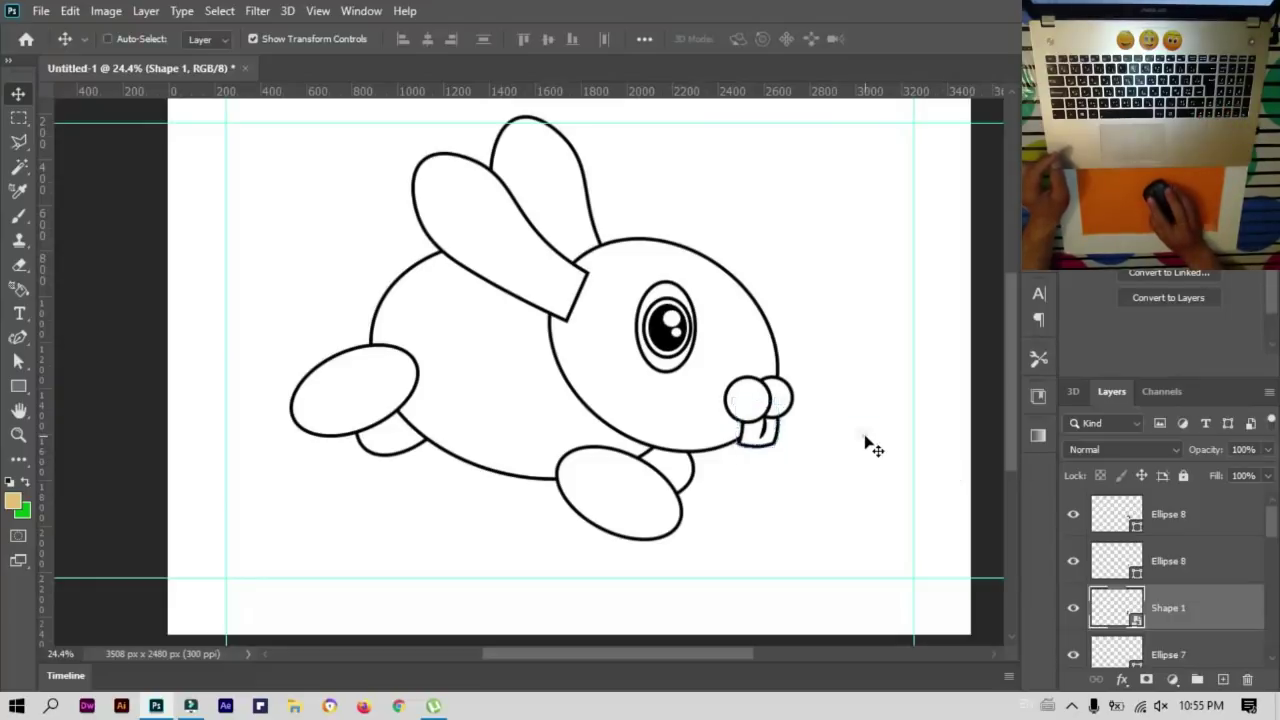
Step: Draw a three-point nose outline with the Curvature Pen Tool
{"action": "left_click", "coordinate": [16, 389]}
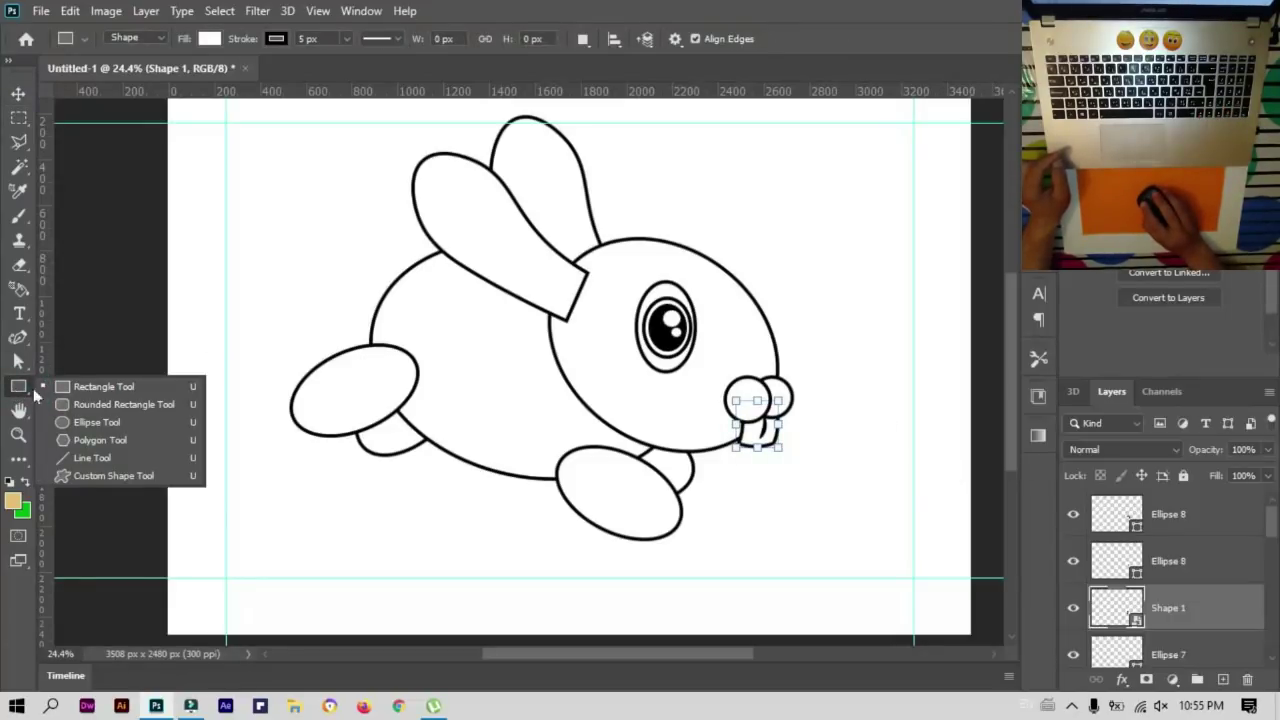
{"action": "left_click", "coordinate": [90, 457]}
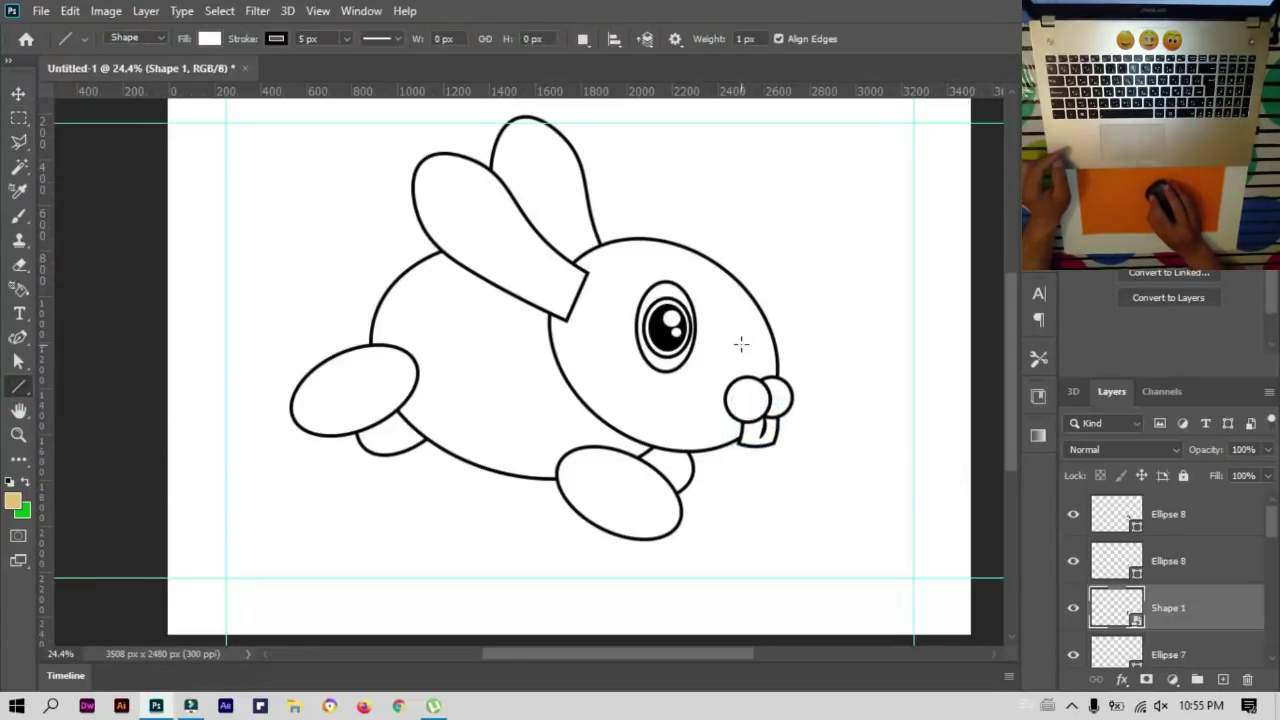
{"action": "left_click", "coordinate": [17, 337]}
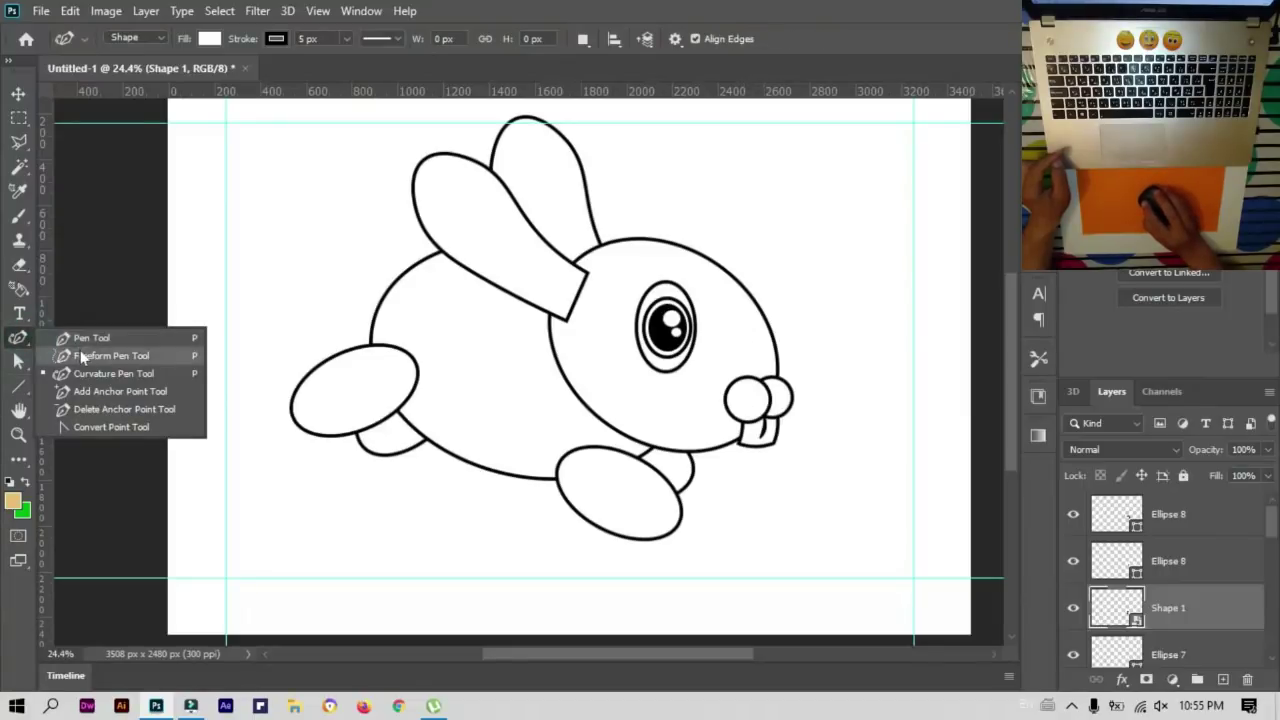
{"action": "left_click", "coordinate": [84, 372]}
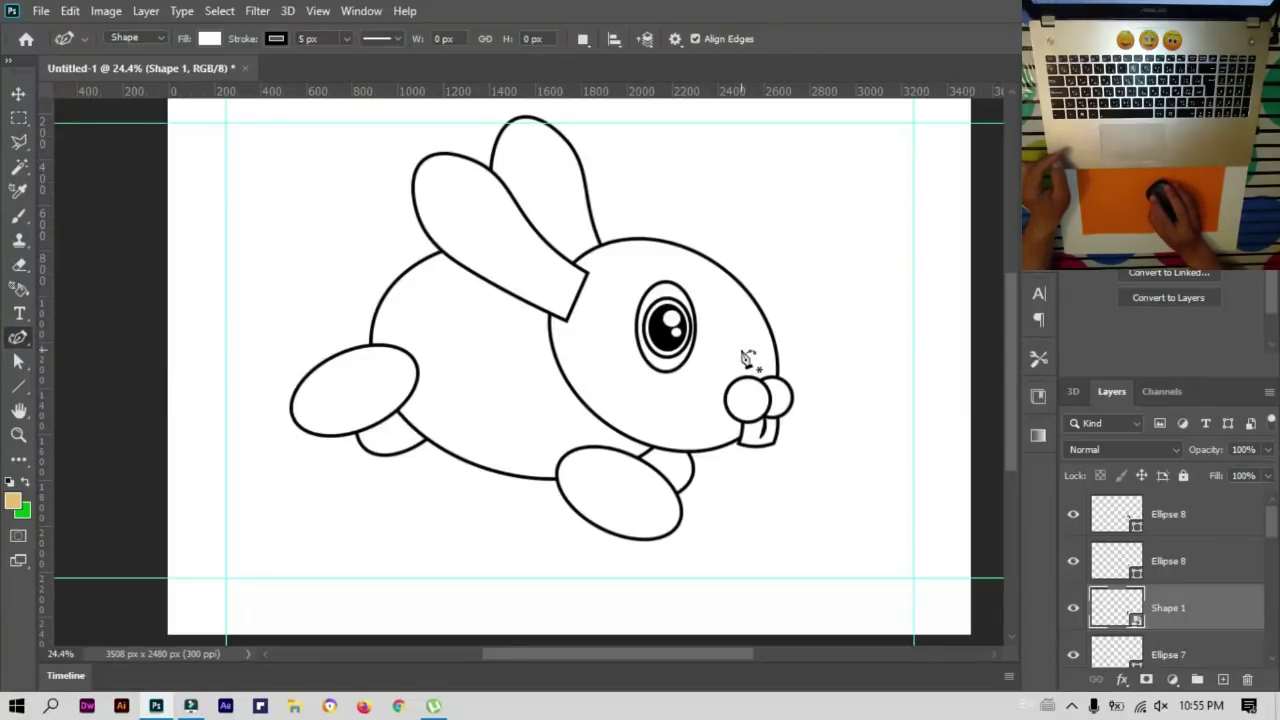
{"action": "left_click", "coordinate": [739, 346]}
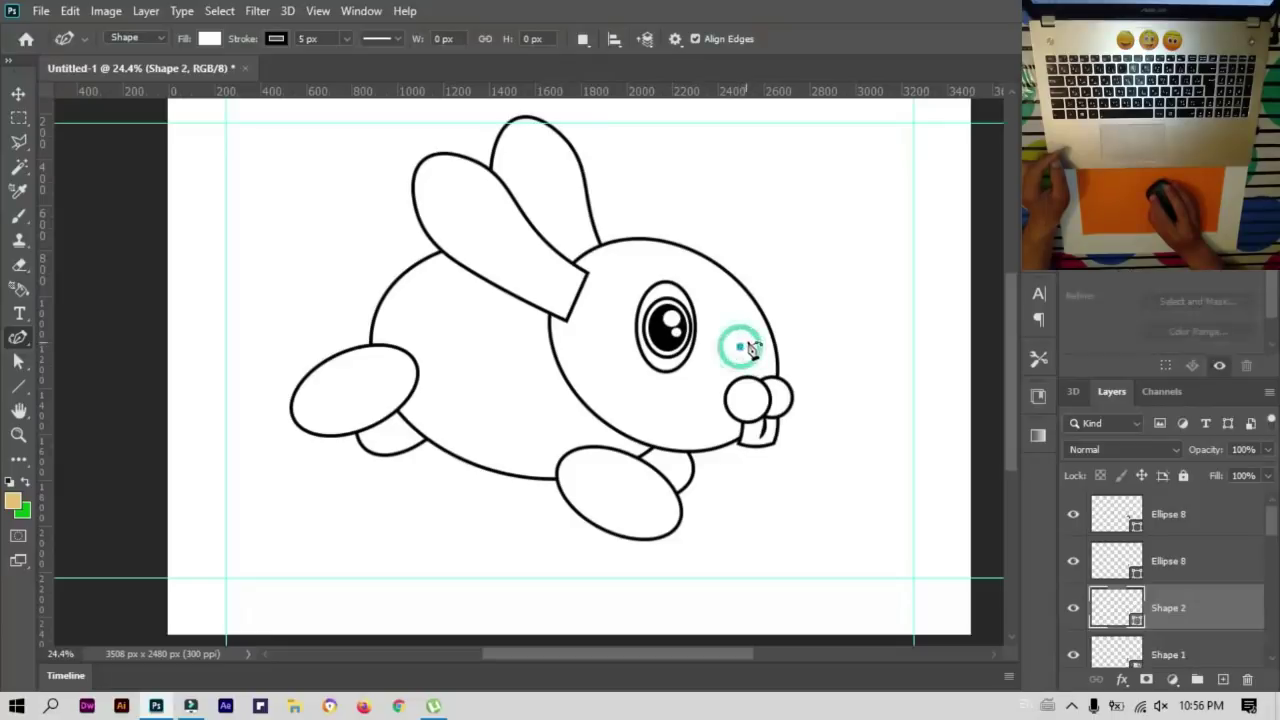
{"action": "left_click", "coordinate": [762, 340]}
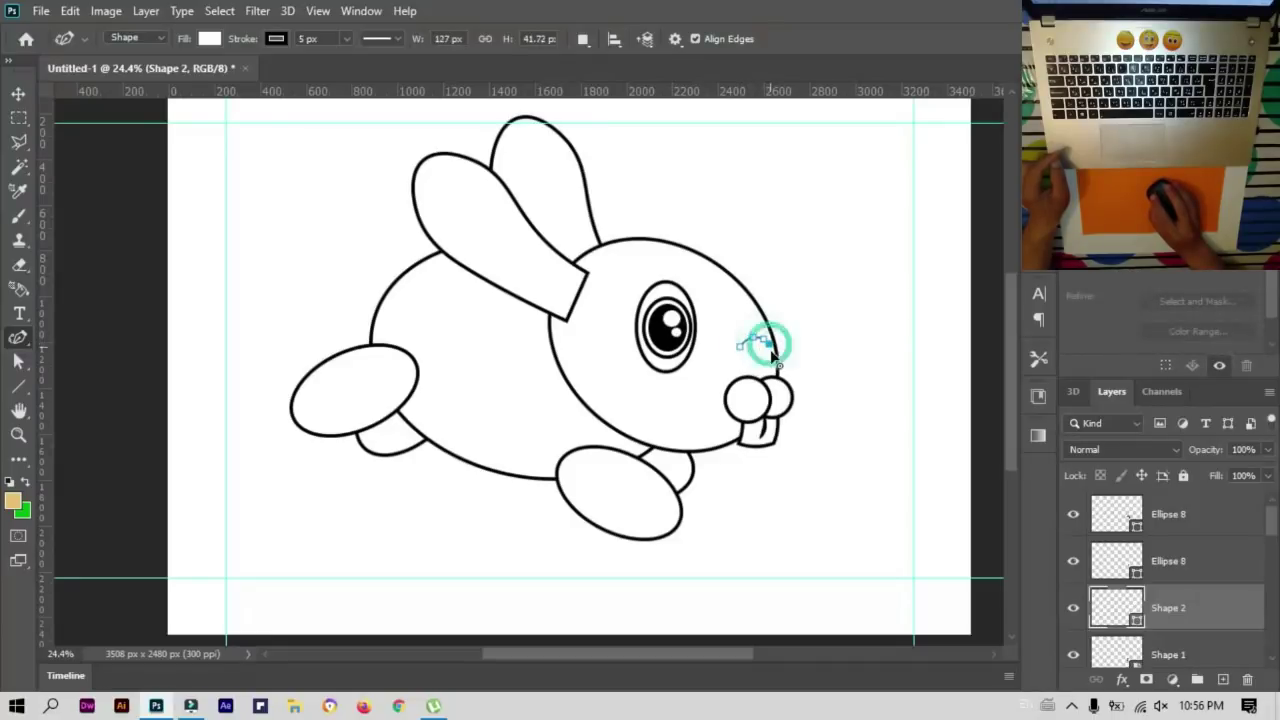
{"action": "left_click", "coordinate": [762, 358]}
Step: Adjust the nose anchors for a sharp lower-left corner, straight right side and rounded top
{"action": "scroll", "coordinate": [765, 345], "scroll_direction": "up", "scroll_amount": 1}
{"action": "scroll", "coordinate": [780, 345], "scroll_direction": "up", "scroll_amount": 2}
{"action": "scroll", "coordinate": [763, 390], "scroll_direction": "up", "scroll_amount": 2}
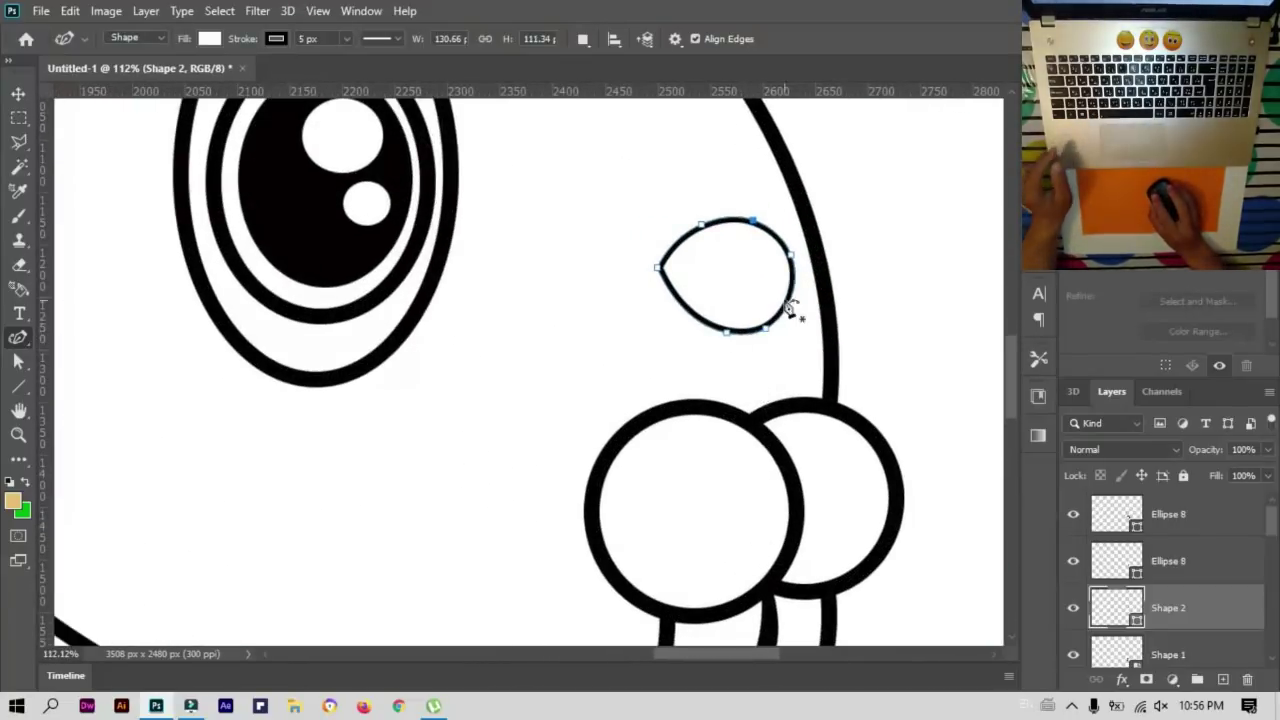
{"action": "double_click", "coordinate": [727, 331]}
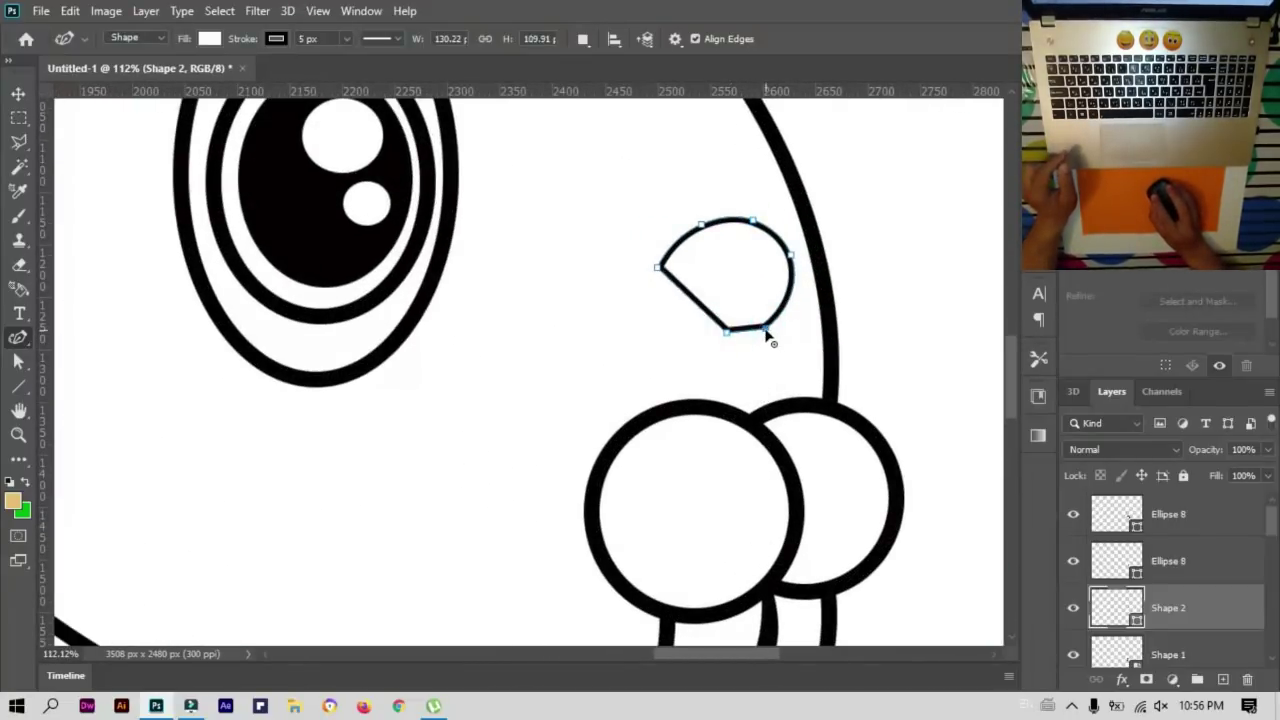
{"action": "double_click", "coordinate": [765, 333]}
{"action": "left_click", "coordinate": [791, 255]}
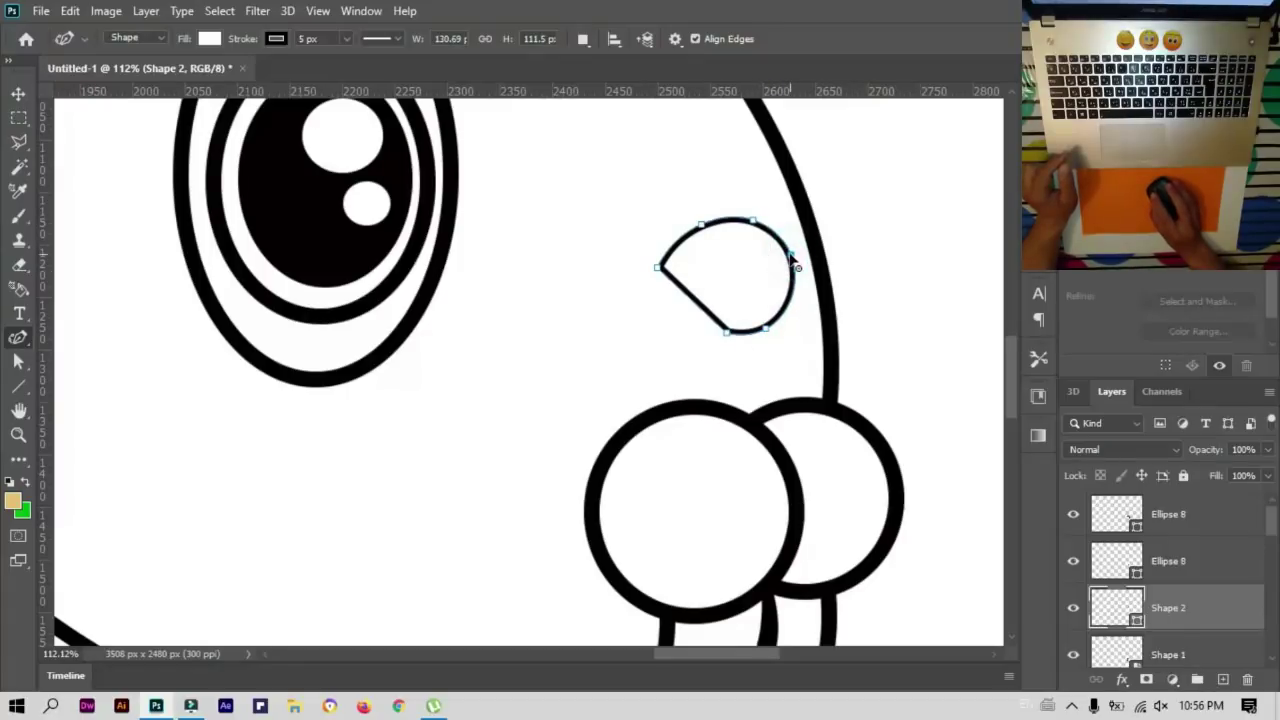
{"action": "left_click", "coordinate": [765, 329]}
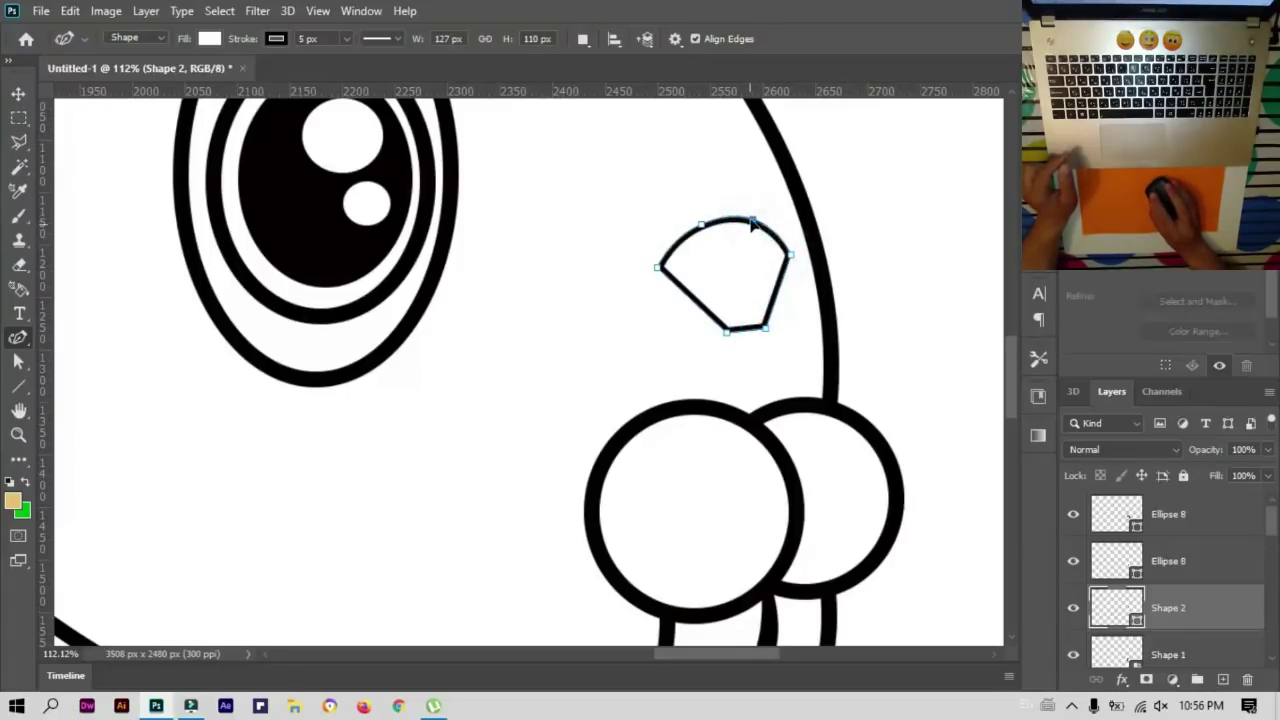
{"action": "left_click", "coordinate": [753, 222]}
Step: Move the nose down to sit above the muzzle and fill it with black
{"action": "key", "text": "v"}
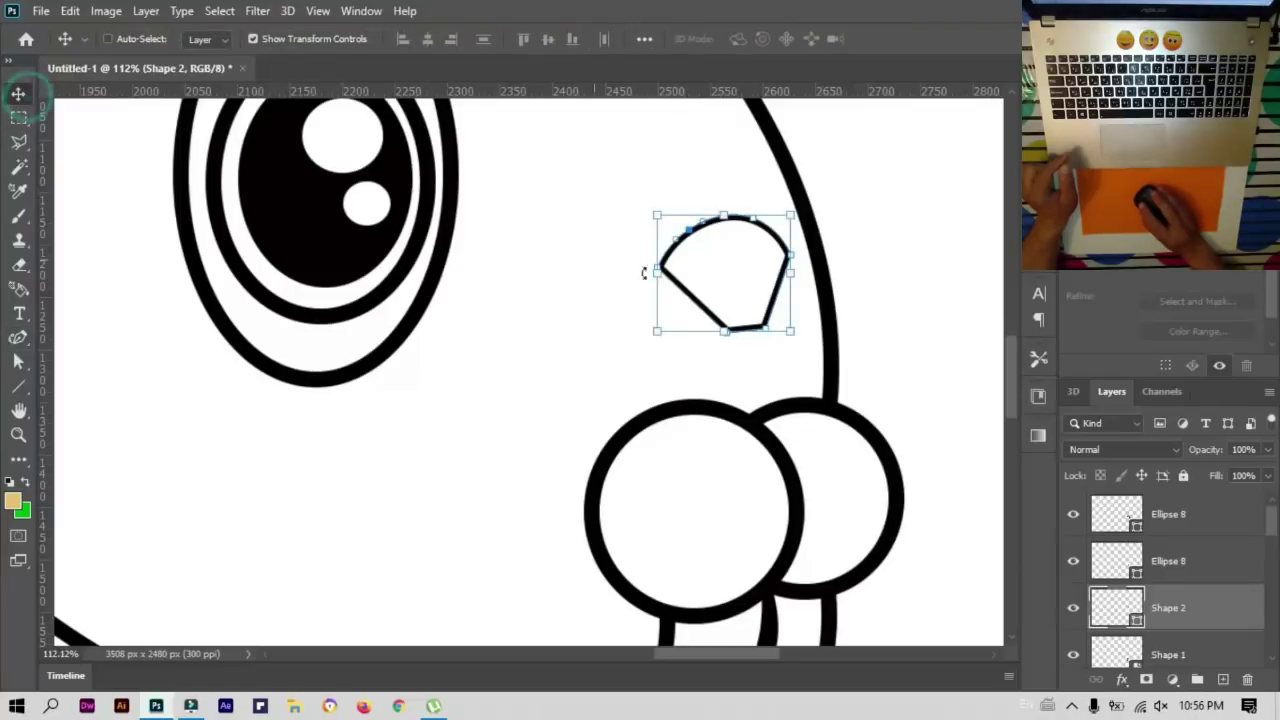
{"action": "left_click_drag", "start_coordinate": [714, 284], "coordinate": [716, 335]}
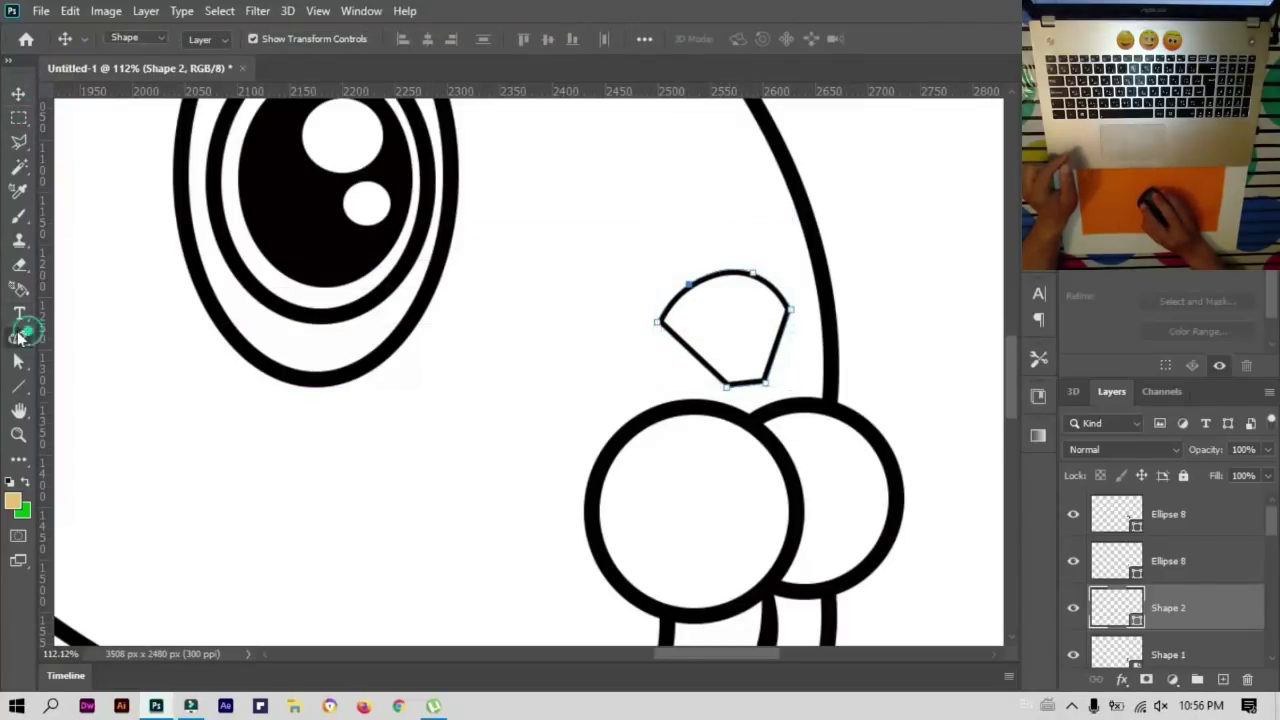
{"action": "left_click", "coordinate": [18, 337]}
{"action": "left_click", "coordinate": [206, 39]}
{"action": "left_click", "coordinate": [92, 137]}
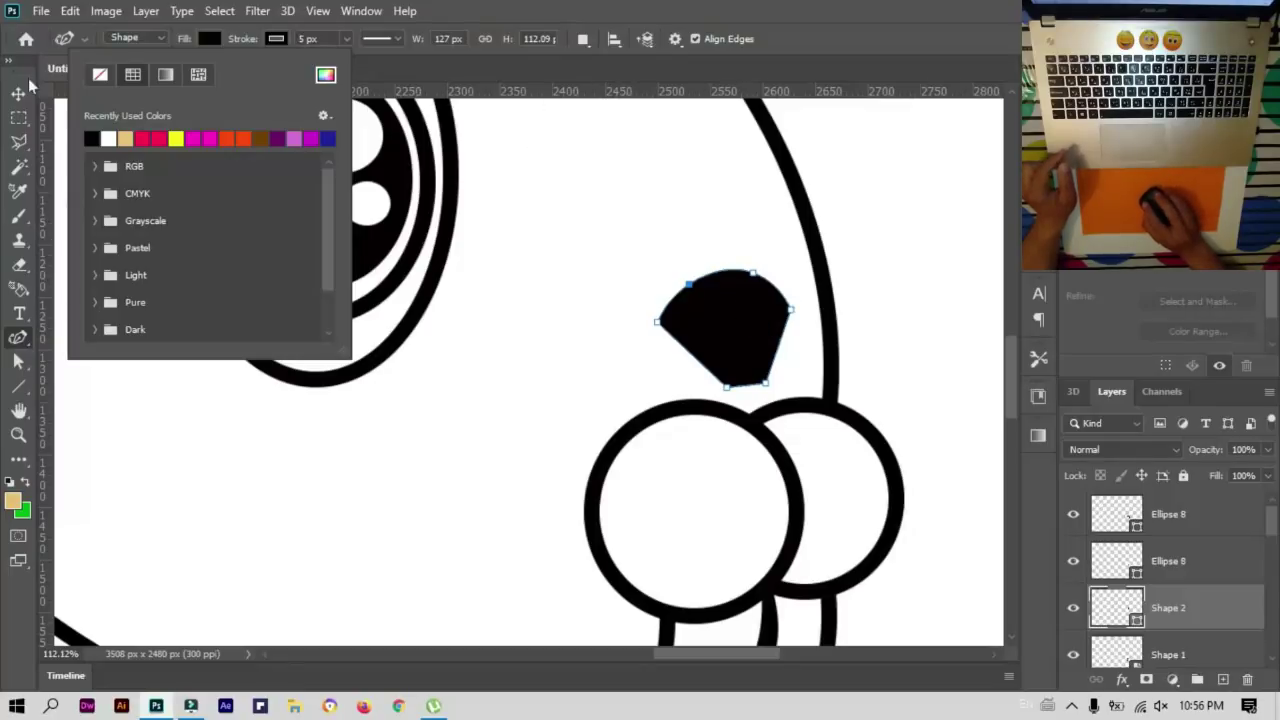
{"action": "key", "text": "Escape"}
{"action": "key", "text": "v"}
{"action": "scroll", "coordinate": [699, 232], "scroll_direction": "down", "scroll_amount": 5}
{"action": "scroll", "coordinate": [737, 234], "scroll_direction": "down", "scroll_amount": 1}
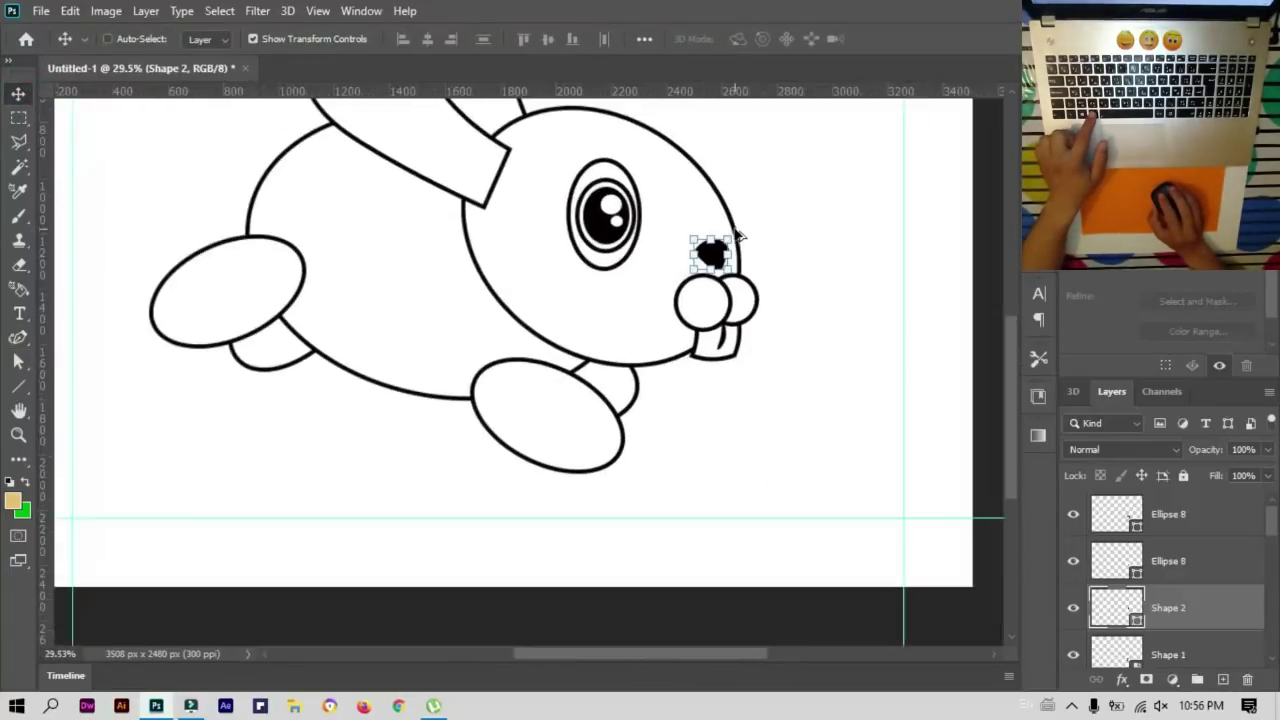
Step: Draw a small white-filled ellipse with a 15 px outline on the bunny's back
{"action": "left_click", "coordinate": [788, 262]}
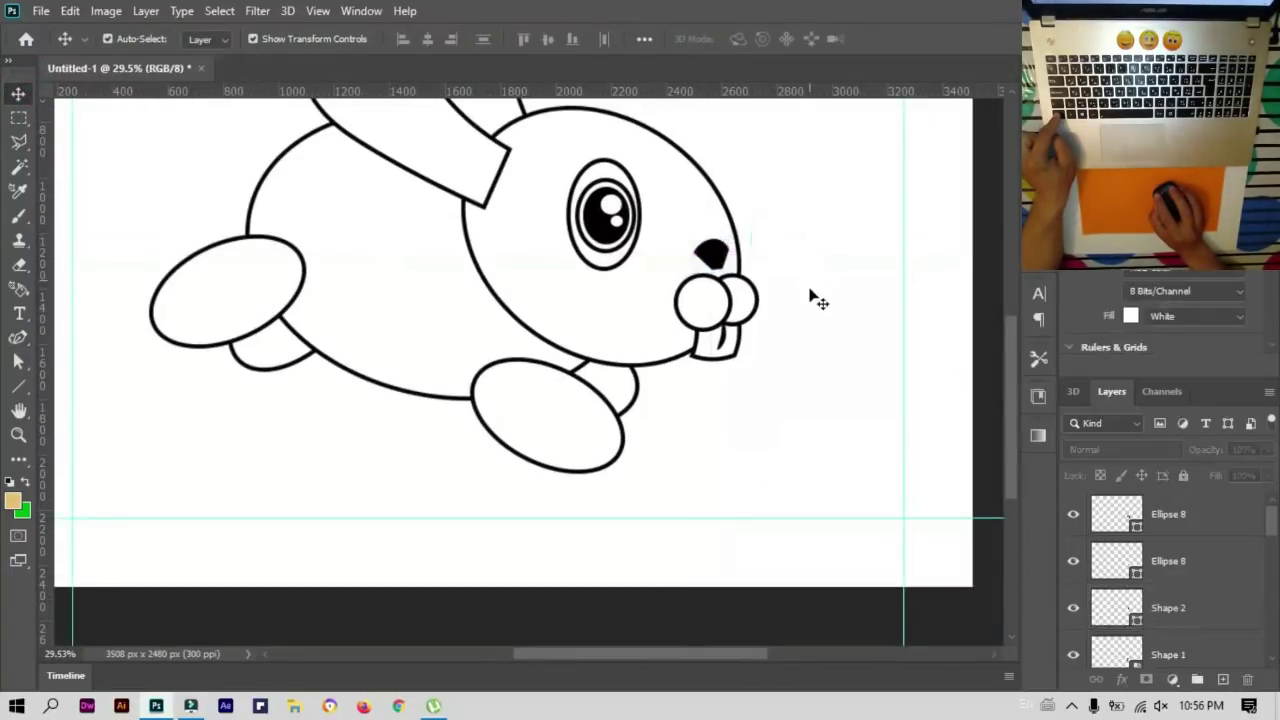
{"action": "scroll", "coordinate": [815, 340], "scroll_direction": "up", "scroll_amount": 1}
{"action": "scroll", "coordinate": [815, 345], "scroll_direction": "down", "scroll_amount": 2}
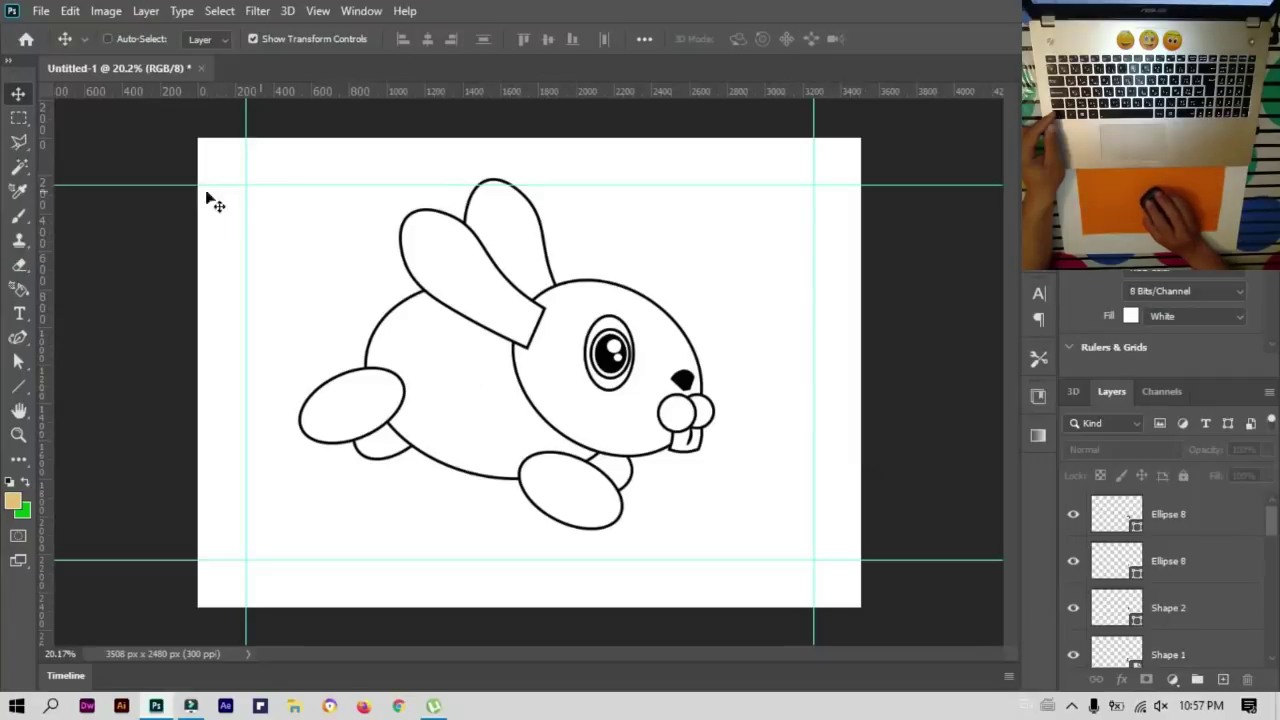
{"action": "key", "text": "ctrl"}
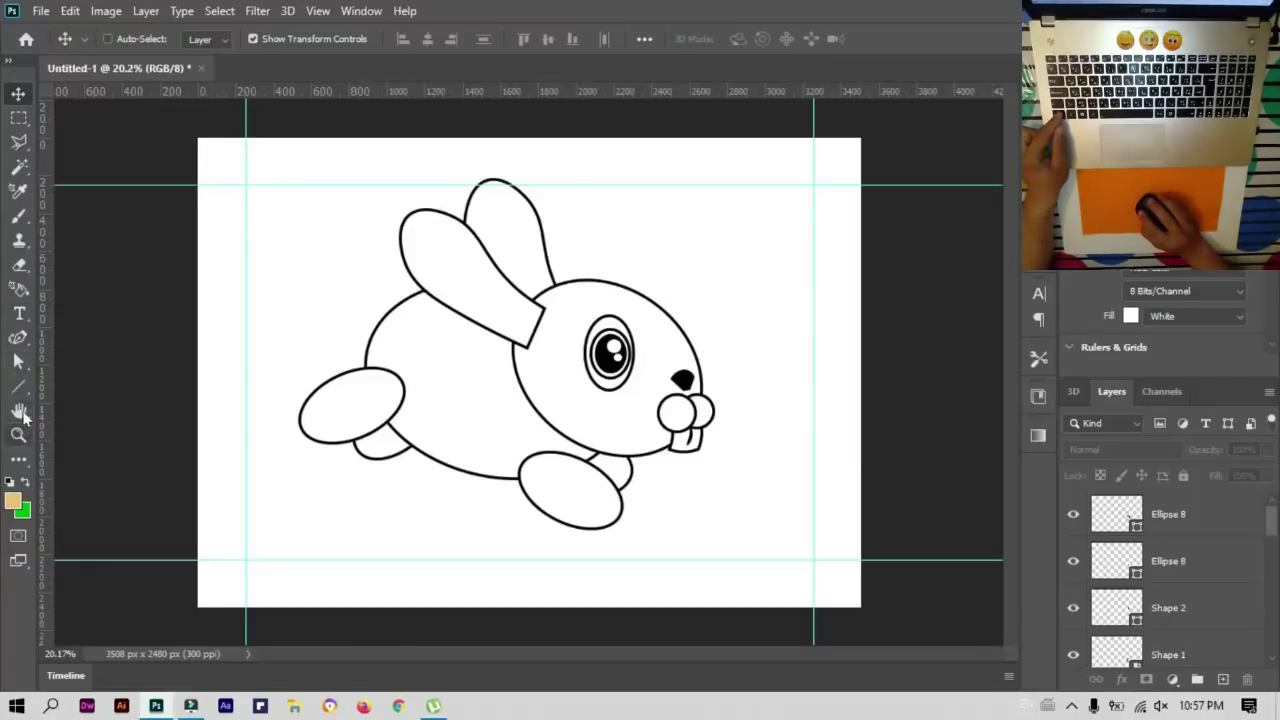
{"action": "right_click", "coordinate": [20, 390]}
{"action": "left_click", "coordinate": [100, 418]}
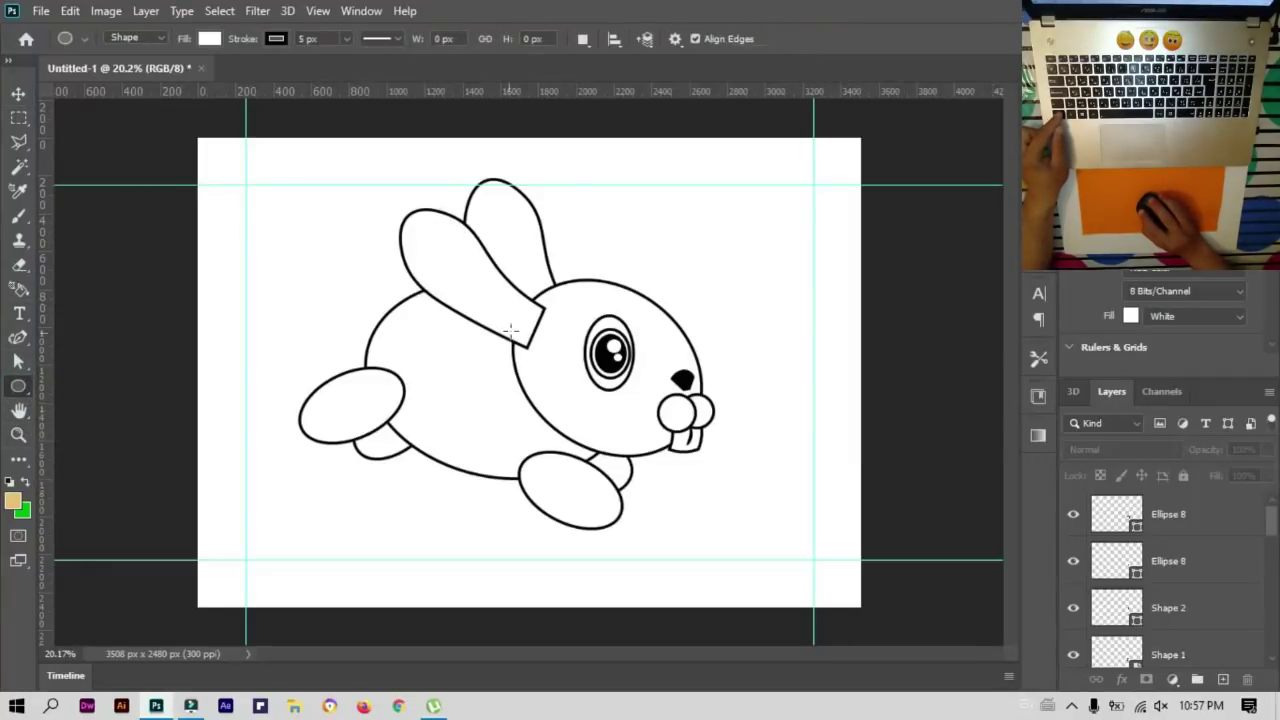
{"action": "left_click_drag", "start_coordinate": [349, 307], "coordinate": [386, 349]}
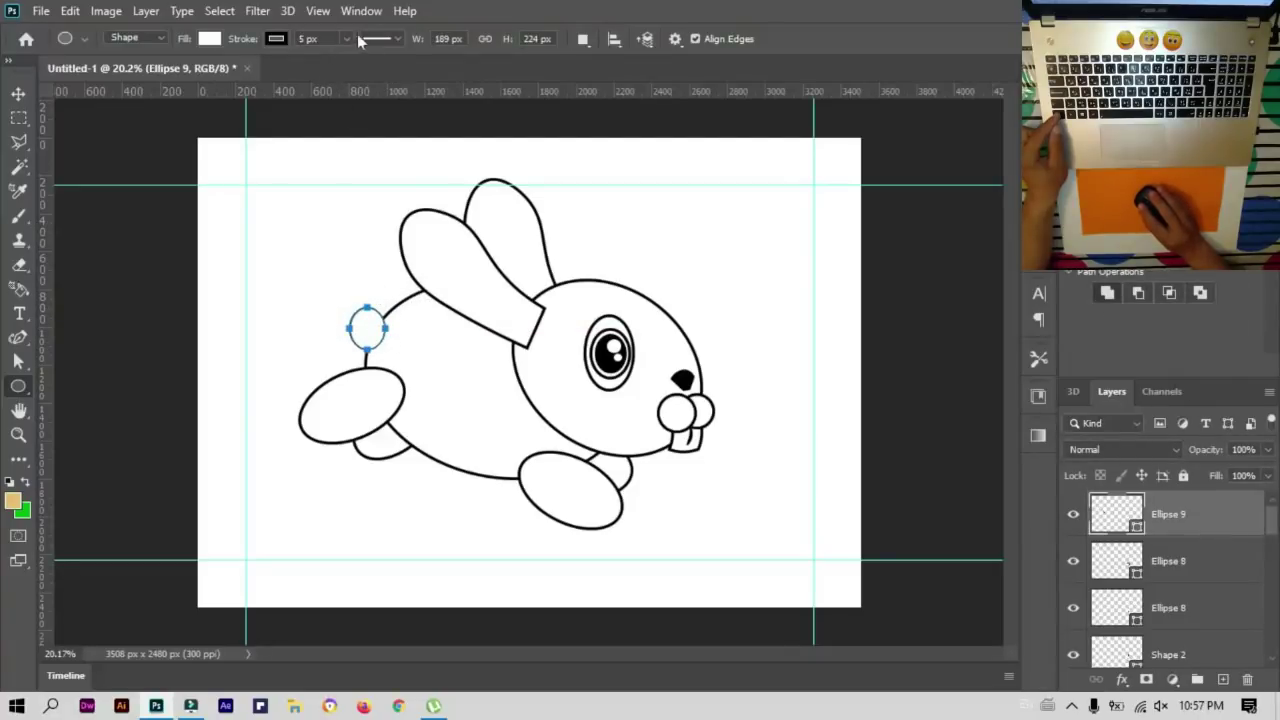
{"action": "type", "text": "15"}
{"action": "key", "text": "Return"}
{"action": "left_click", "coordinate": [277, 40]}
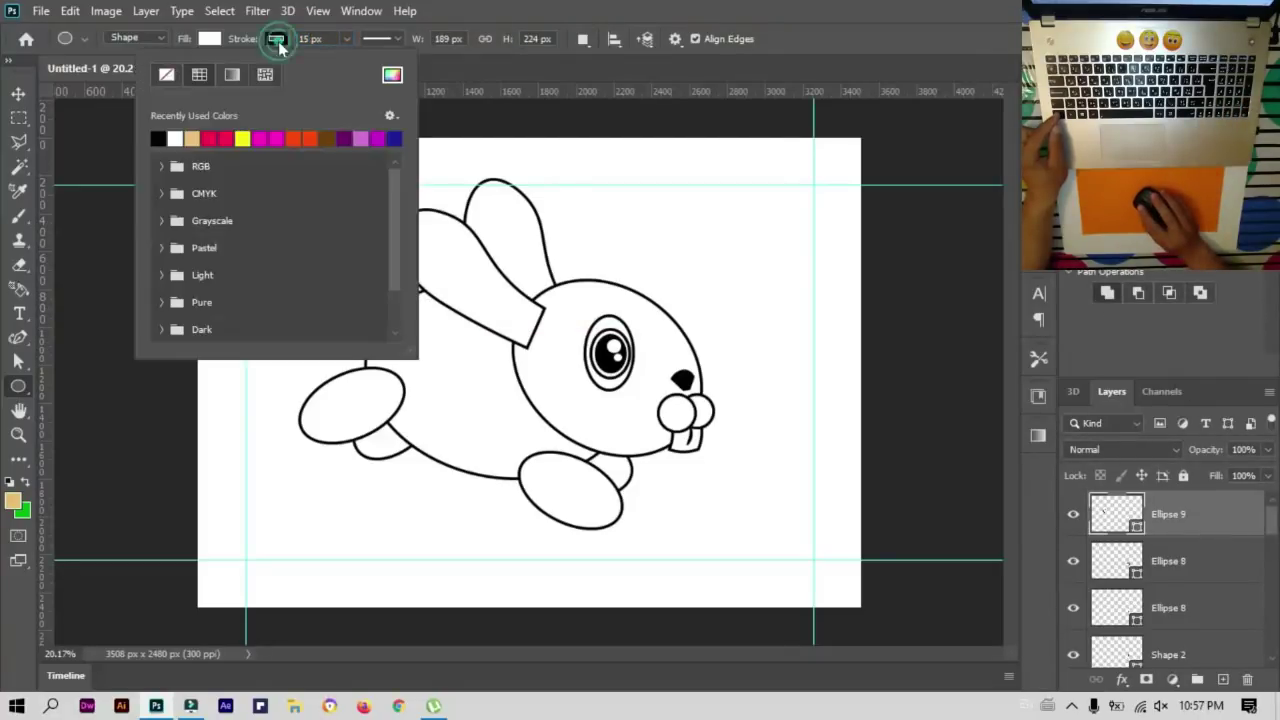
{"action": "left_click", "coordinate": [209, 38]}
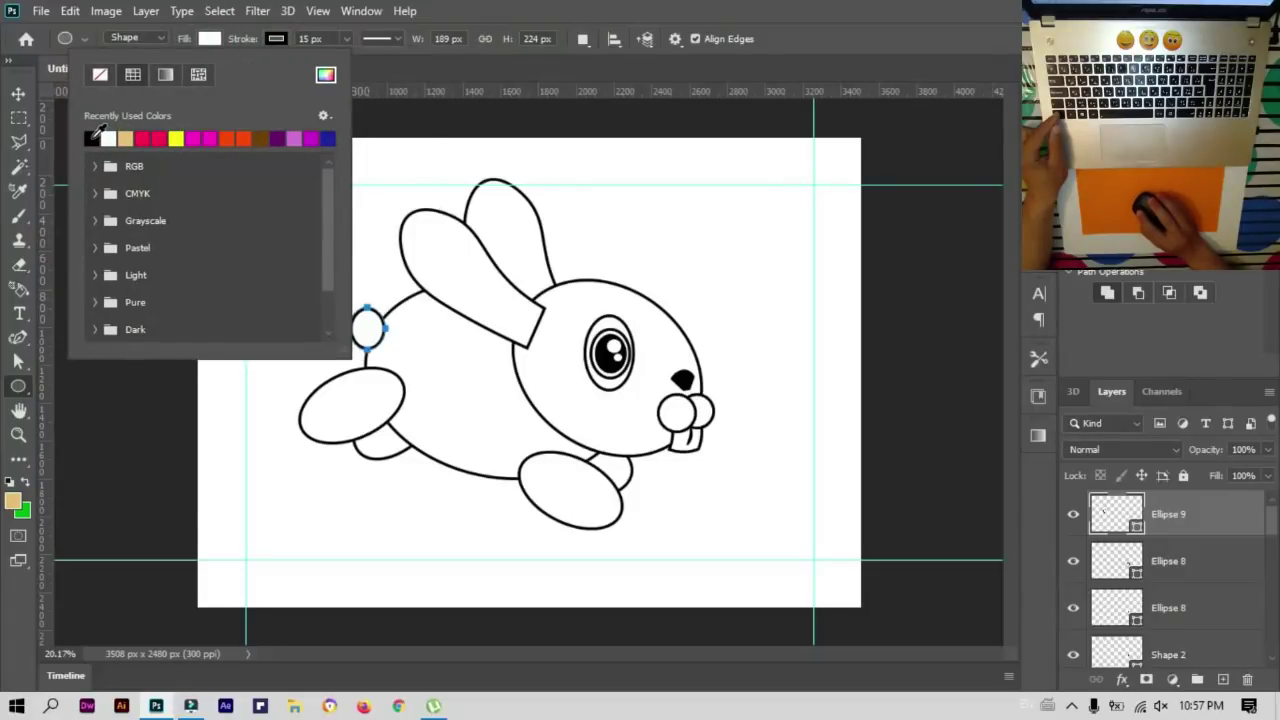
{"action": "left_click", "coordinate": [106, 138]}
{"action": "left_click", "coordinate": [505, 8]}
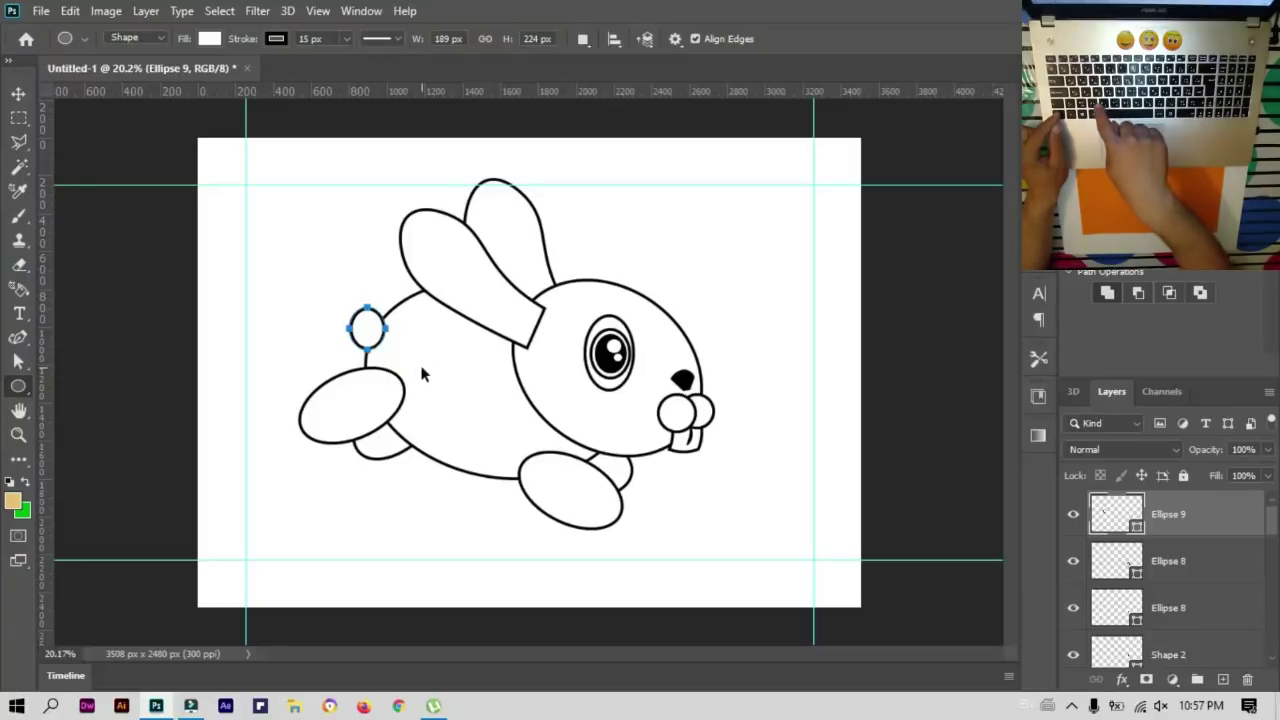
Step: Copy the ellipse into overlapping tail circles at the rear, enlarging one to about 111%
{"action": "key", "text": "ctrl+j"}
{"action": "key", "text": "v"}
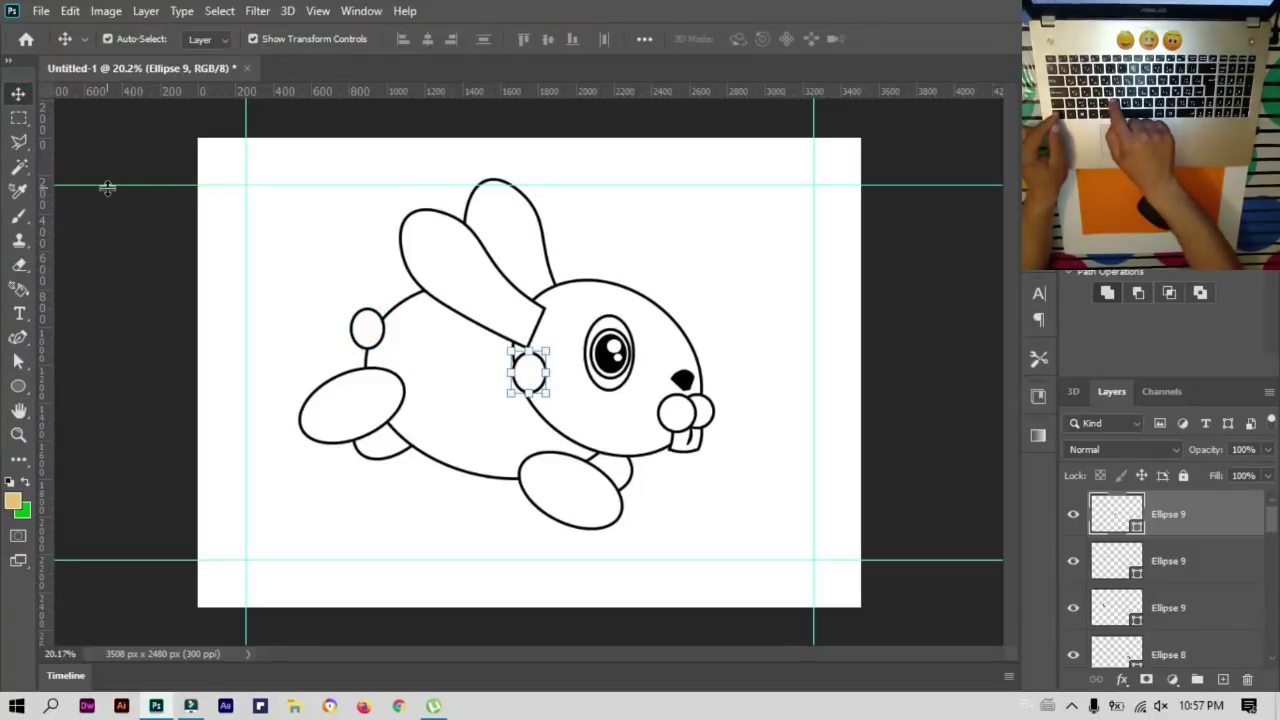
{"action": "left_click_drag", "start_coordinate": [528, 370], "coordinate": [369, 318]}
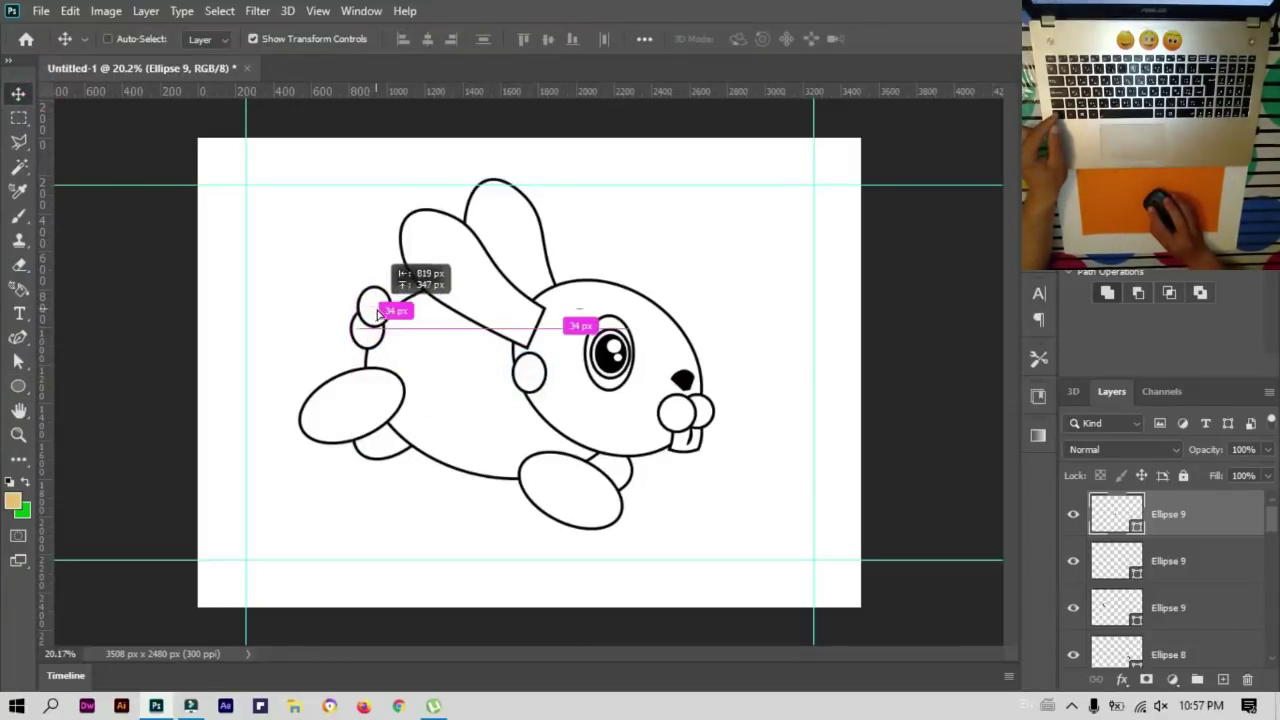
{"action": "mouse_move", "coordinate": [528, 372]}
{"action": "left_mouse_down"}
{"action": "mouse_move", "coordinate": [355, 308]}
{"action": "mouse_move", "coordinate": [357, 319]}
{"action": "left_mouse_up"}
{"action": "left_click", "coordinate": [535, 375], "text": "ctrl"}
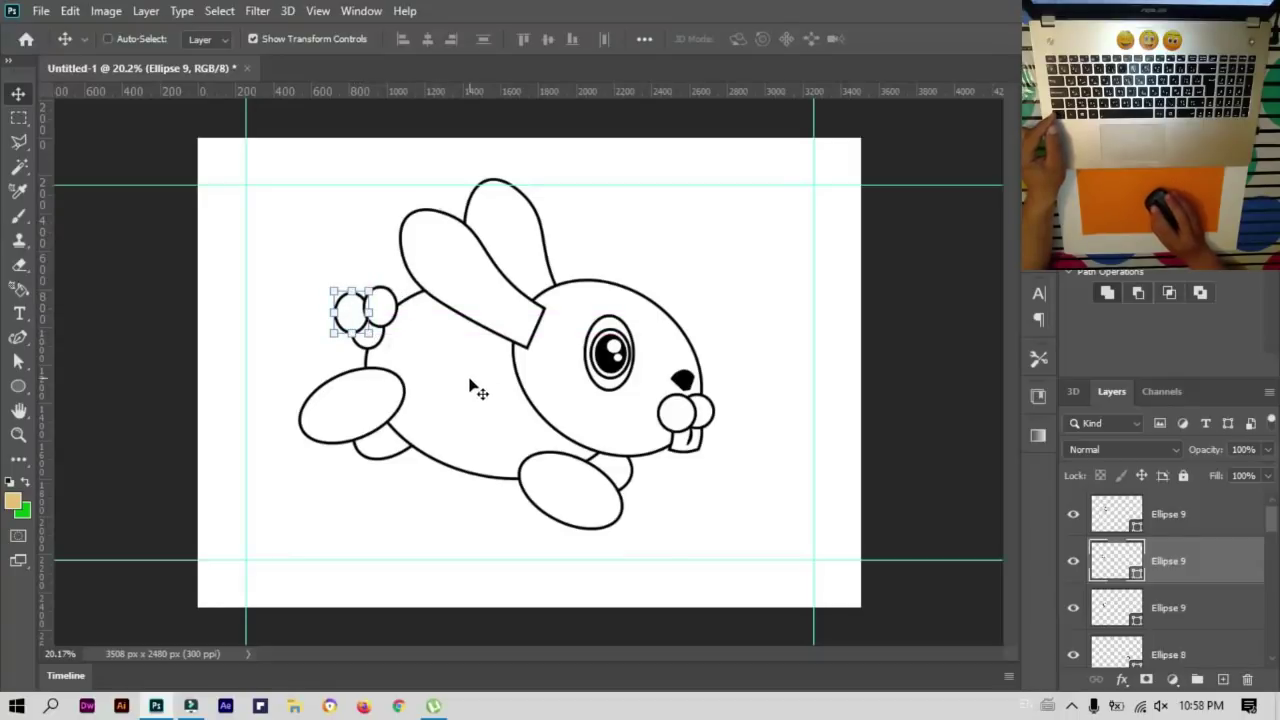
{"action": "key", "text": "ctrl+t"}
{"action": "left_click", "coordinate": [385, 302]}
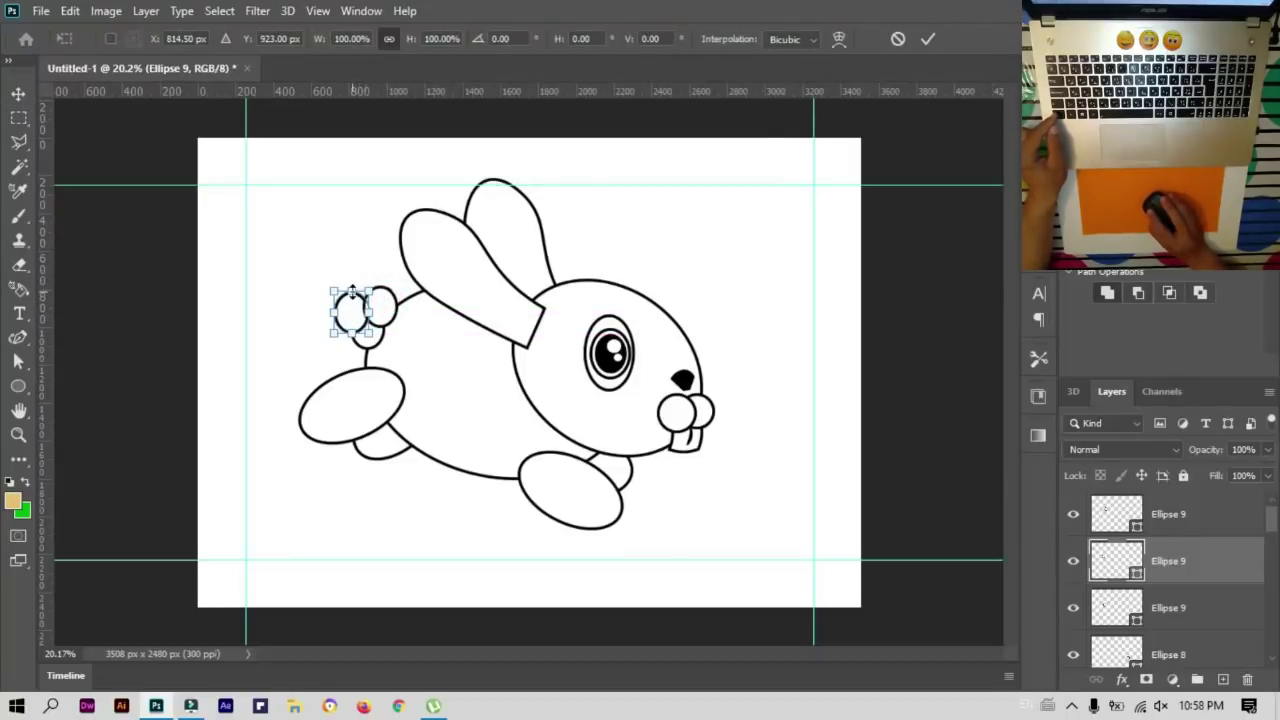
{"action": "left_click_drag", "start_coordinate": [370, 291], "coordinate": [353, 310]}
{"action": "left_click", "coordinate": [926, 39]}
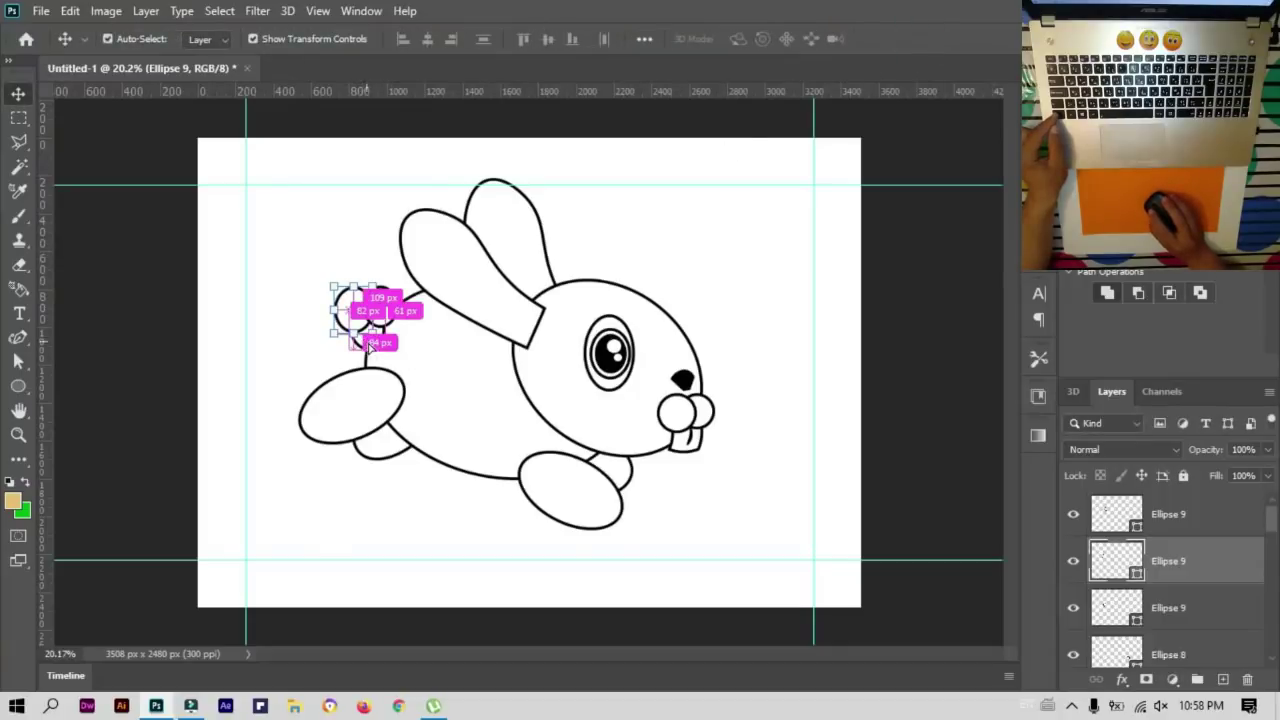
Step: Check and select all three Ellipse 9 tail layers
{"action": "left_click", "coordinate": [750, 467]}
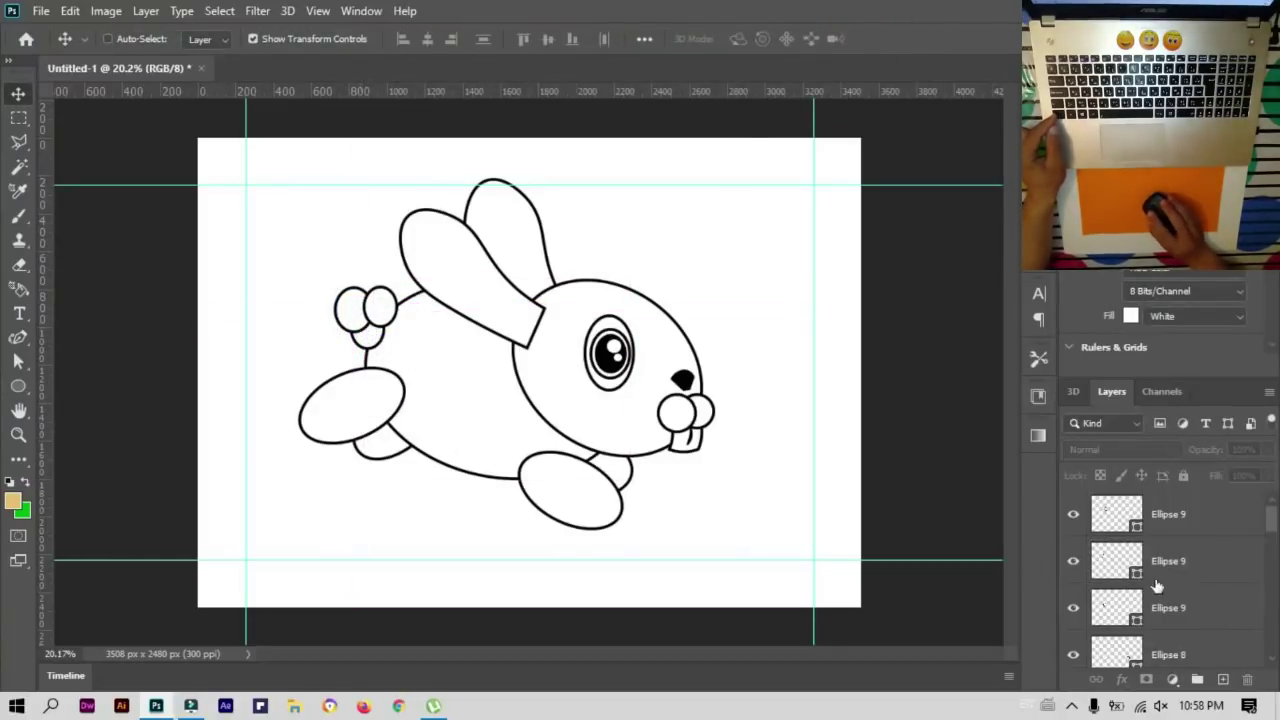
{"action": "left_click", "coordinate": [1160, 514]}
{"action": "left_click", "coordinate": [1073, 514]}
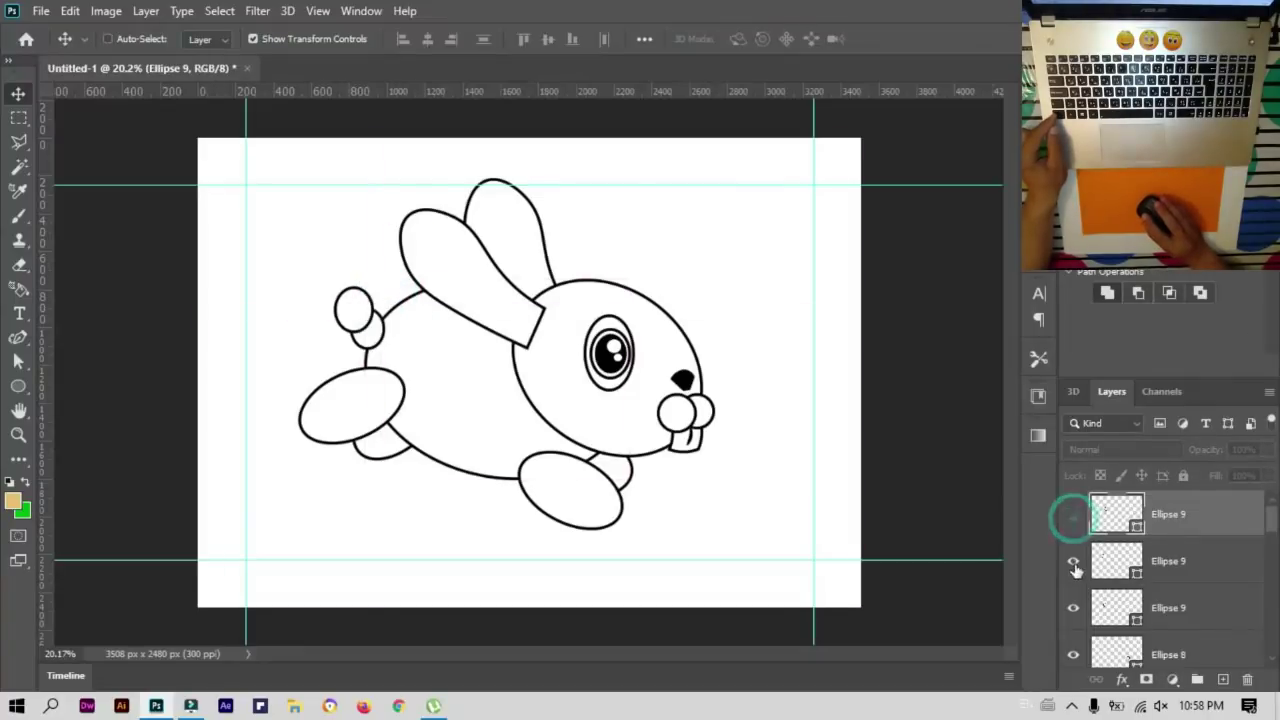
{"action": "left_click", "coordinate": [1073, 561]}
{"action": "left_click", "coordinate": [1073, 608]}
{"action": "left_click", "coordinate": [1073, 514]}
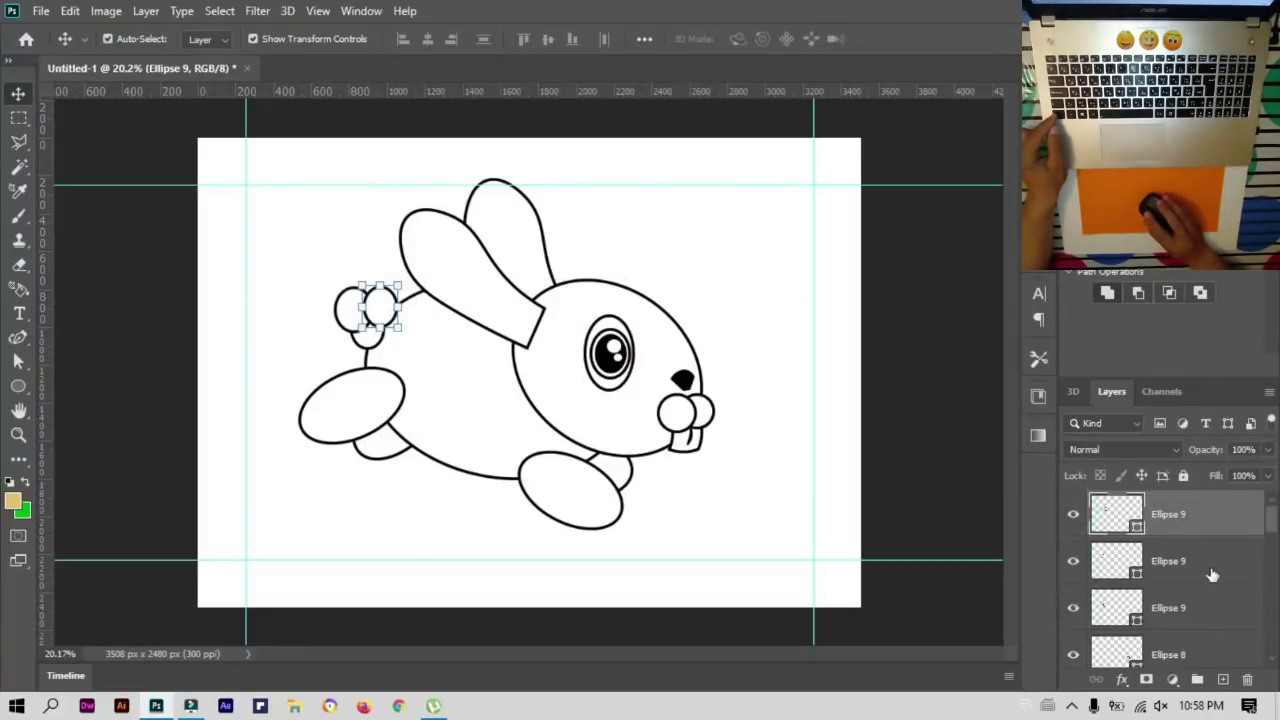
{"action": "left_click", "coordinate": [1200, 608], "text": "shift"}
{"action": "right_click", "coordinate": [1200, 608]}
Step: Combine the three tail ellipses, move the layer below the body, and rasterize it
{"action": "left_click", "coordinate": [1030, 386]}
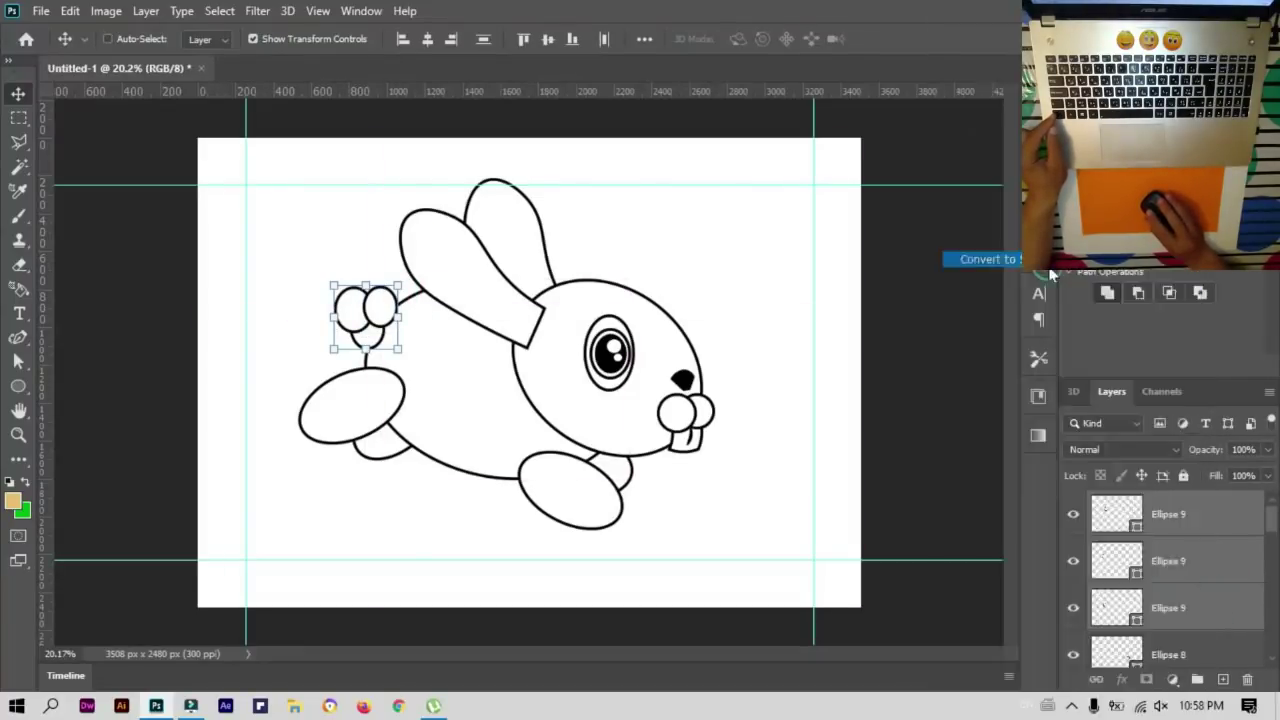
{"action": "left_click", "coordinate": [1110, 518]}
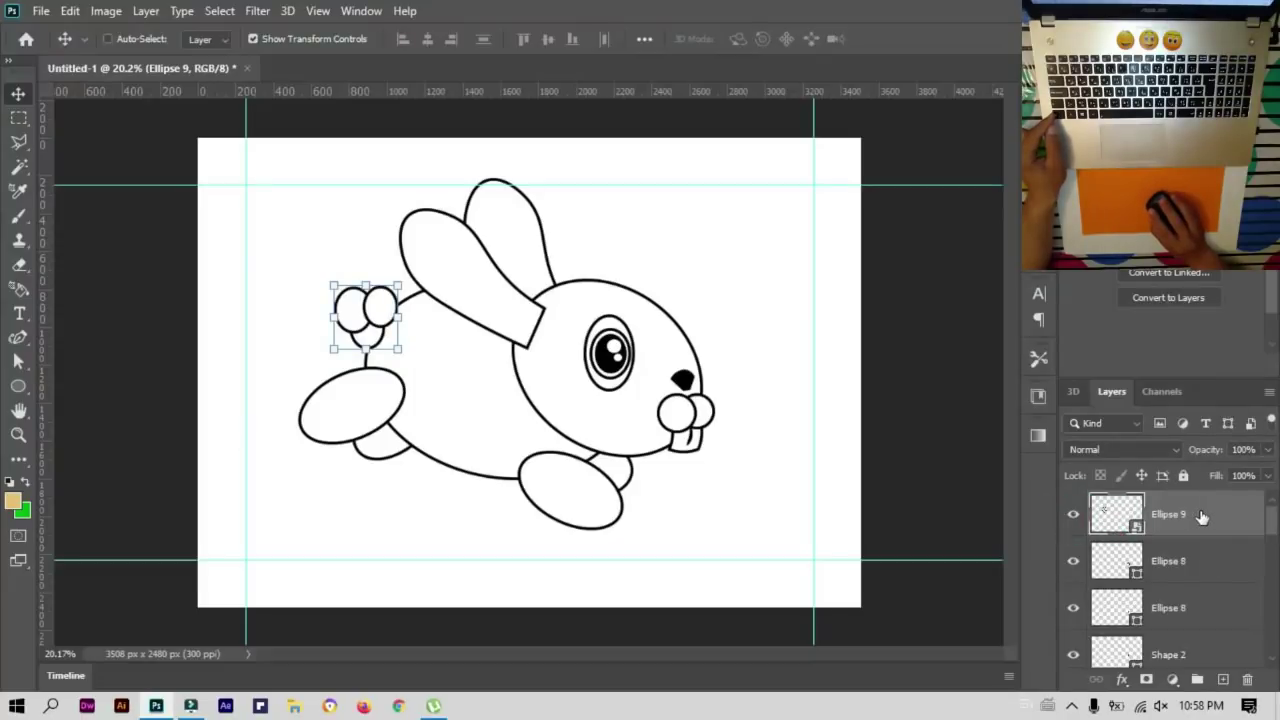
{"action": "mouse_move", "coordinate": [1133, 518]}
{"action": "left_mouse_down"}
{"action": "mouse_move", "coordinate": [1119, 679]}
{"action": "mouse_move", "coordinate": [1119, 662]}
{"action": "left_mouse_up"}
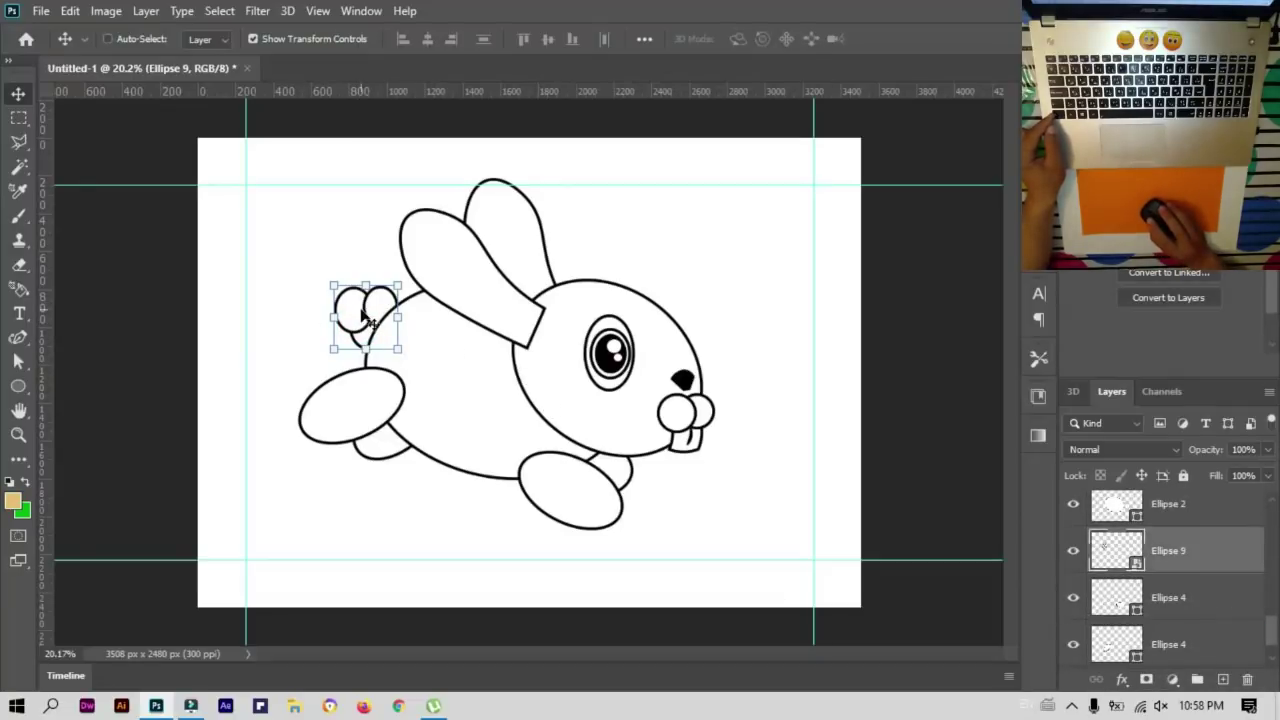
{"action": "right_click", "coordinate": [1183, 553]}
{"action": "left_click", "coordinate": [980, 349]}
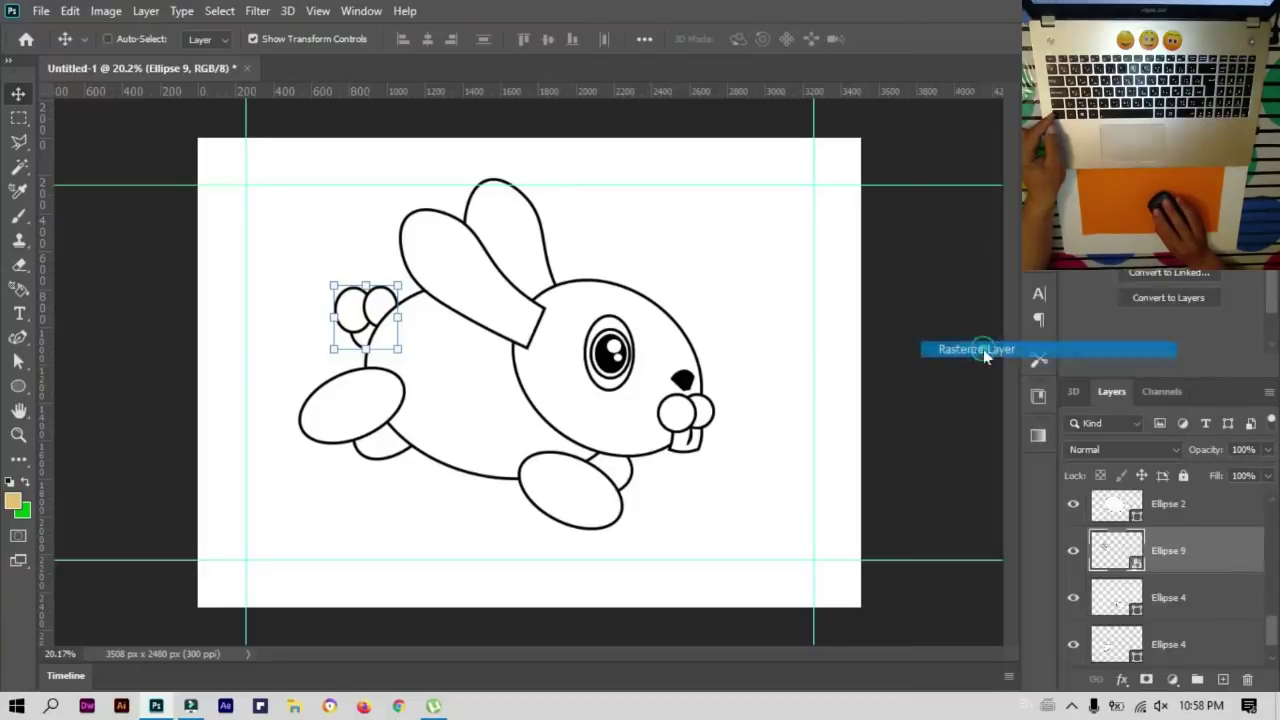
Step: Erase the tail's inner overlapping outlines with an enlarged eraser brush
{"action": "key", "text": "e"}
{"action": "right_click", "coordinate": [402, 292]}
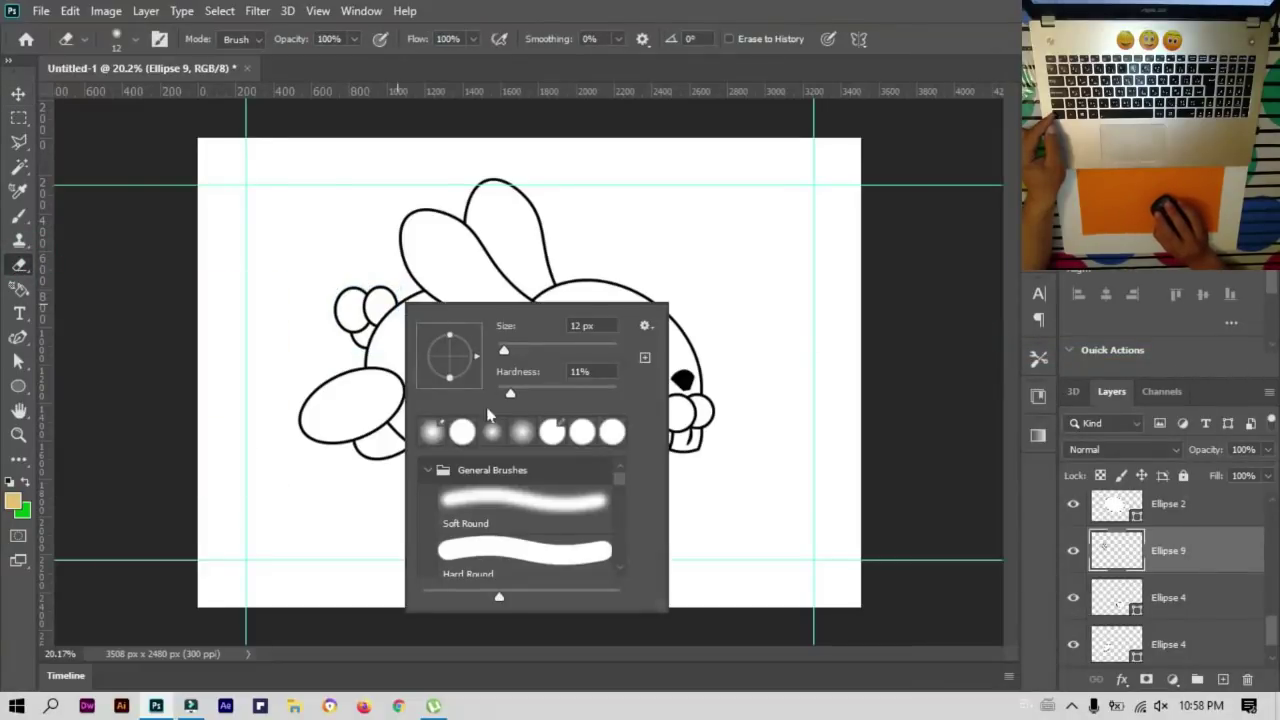
{"action": "left_click_drag", "start_coordinate": [504, 350], "coordinate": [525, 366]}
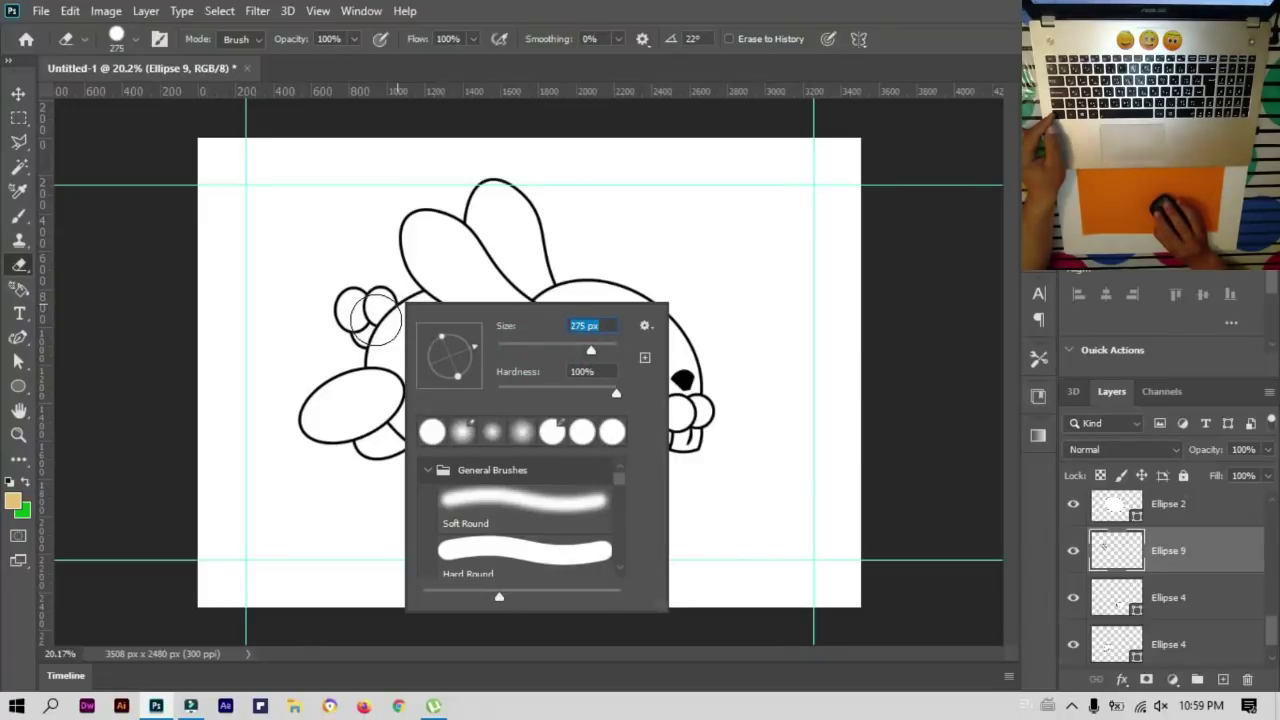
{"action": "left_click", "coordinate": [375, 319]}
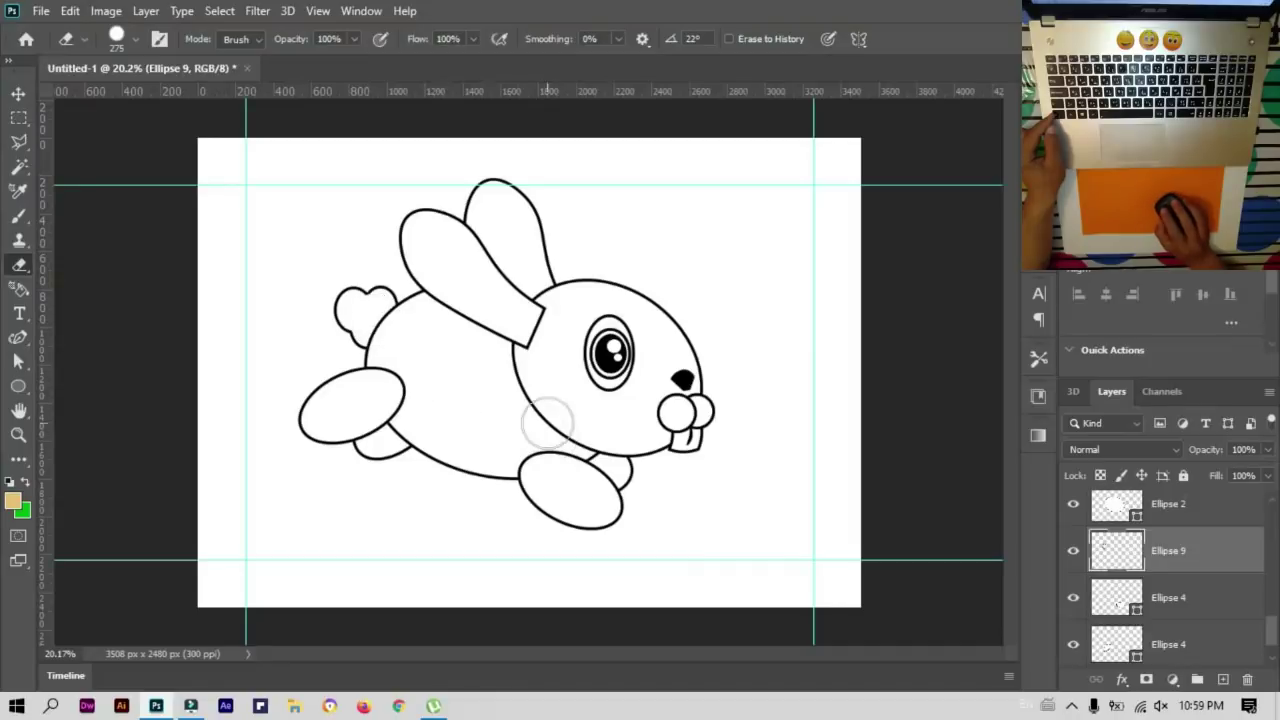
{"action": "key", "text": "v"}
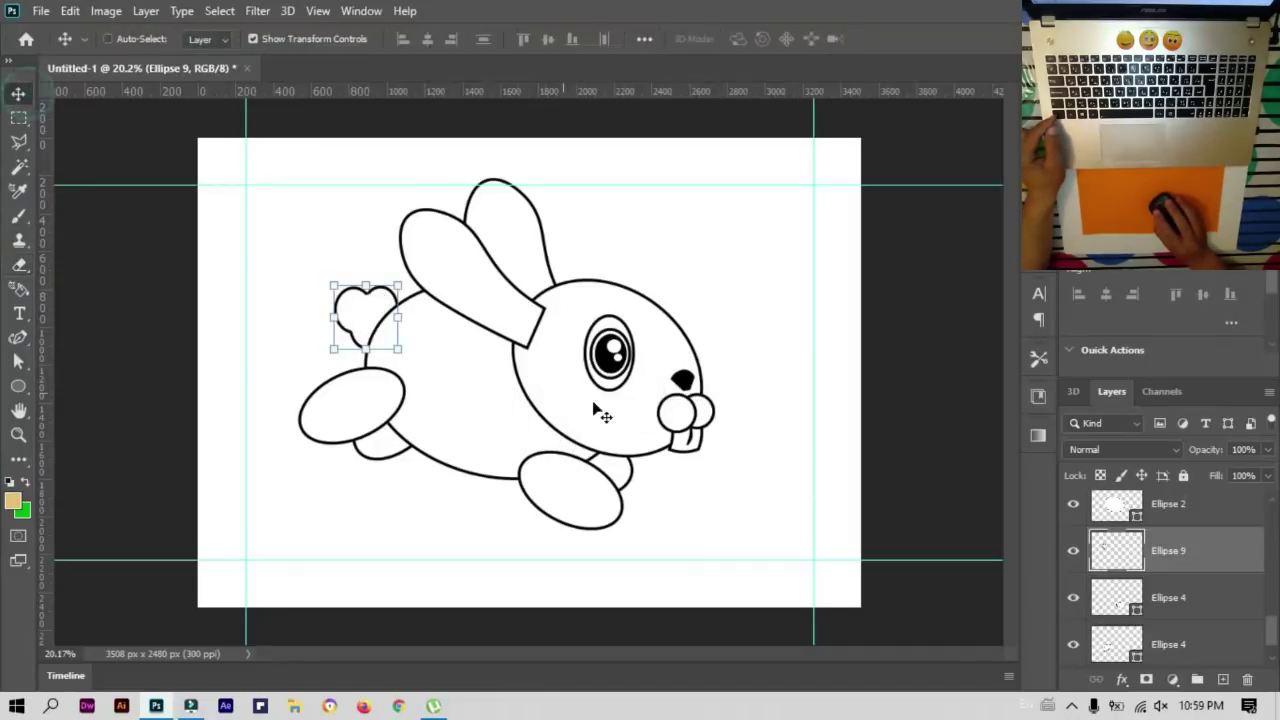
{"action": "left_click", "coordinate": [678, 412], "text": "ctrl"}
Step: Combine both Ellipse 8 muzzle circles into a smart object and rasterize it
{"action": "left_click", "coordinate": [1073, 514]}
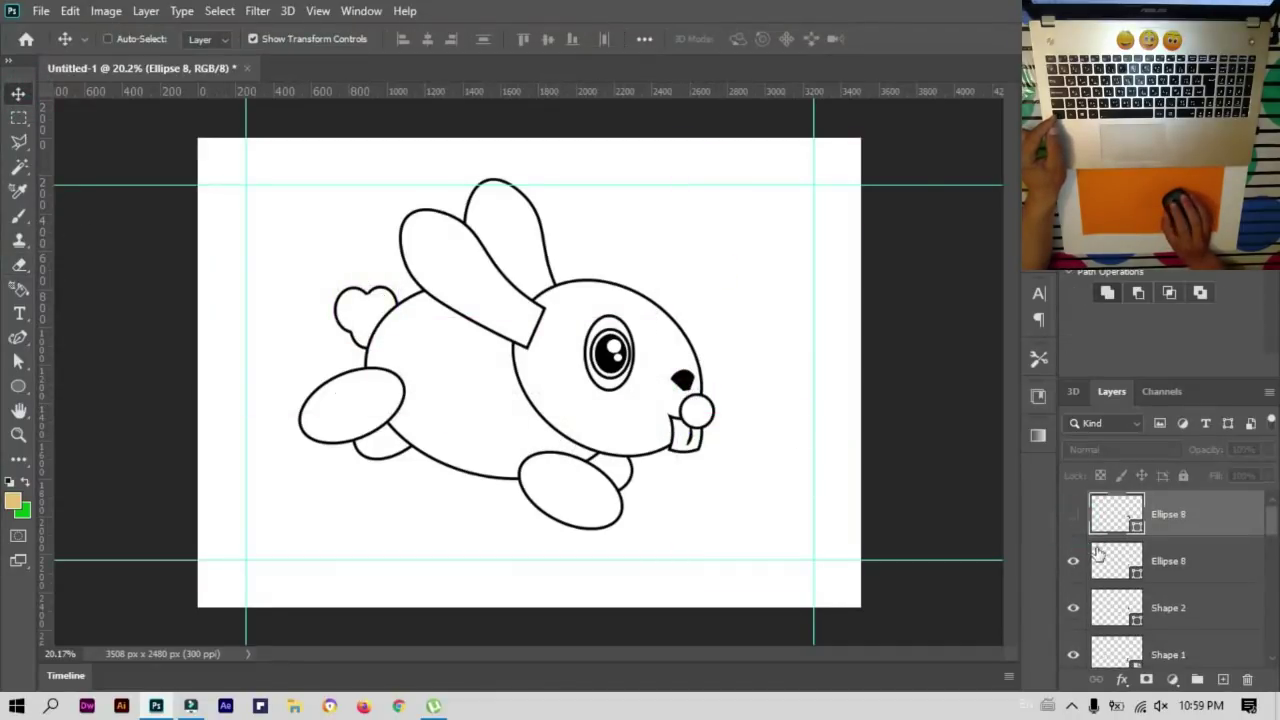
{"action": "left_click", "coordinate": [1073, 561]}
{"action": "left_click", "coordinate": [1073, 514]}
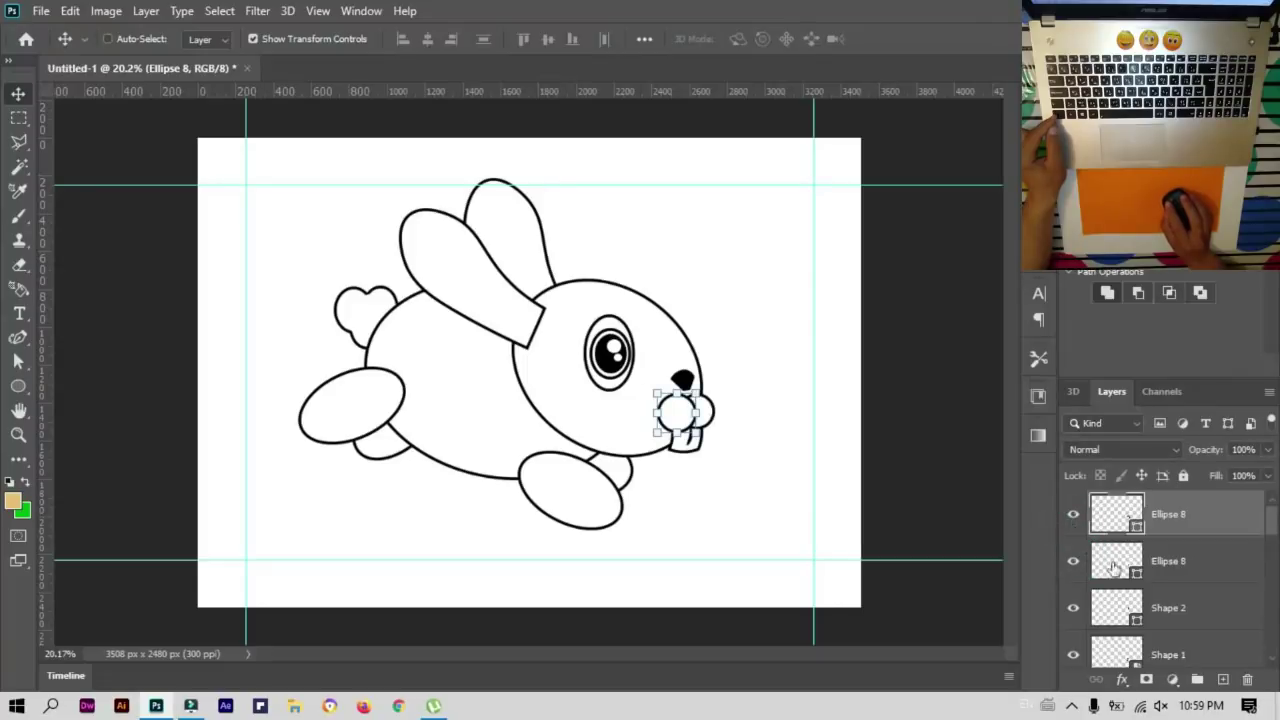
{"action": "right_click", "coordinate": [1178, 563]}
{"action": "left_click", "coordinate": [1005, 259]}
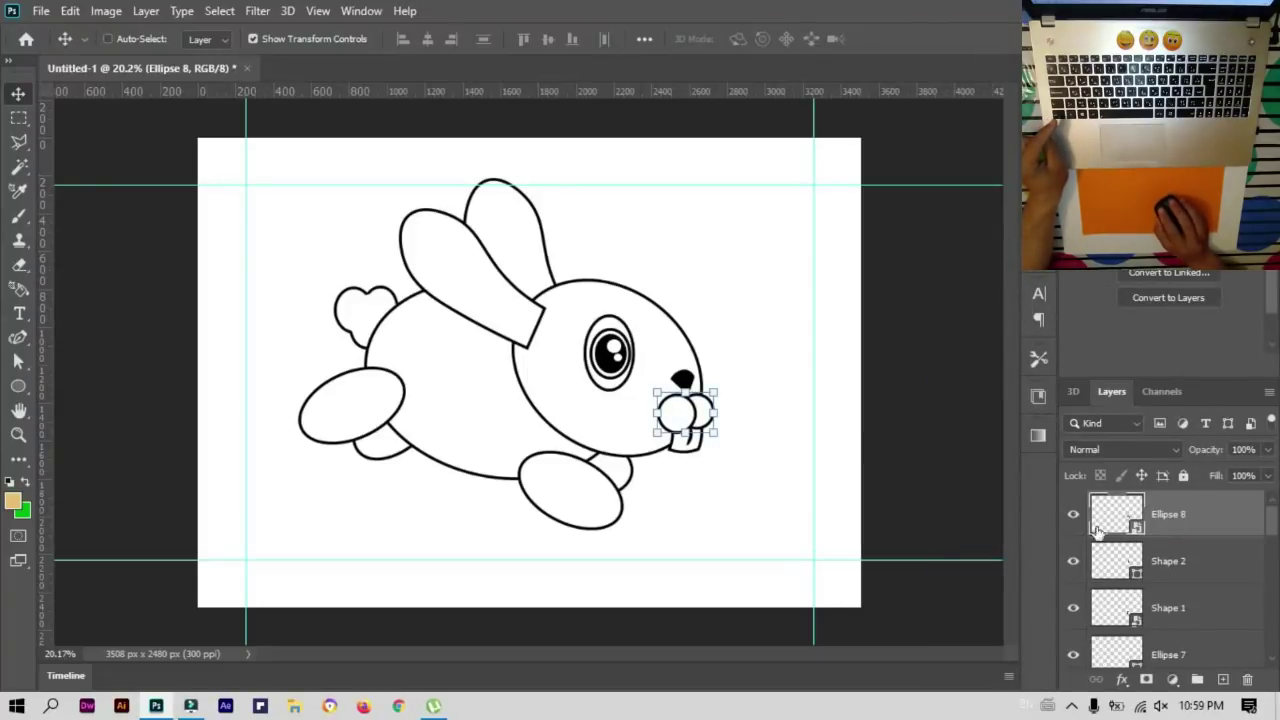
{"action": "right_click", "coordinate": [1170, 515]}
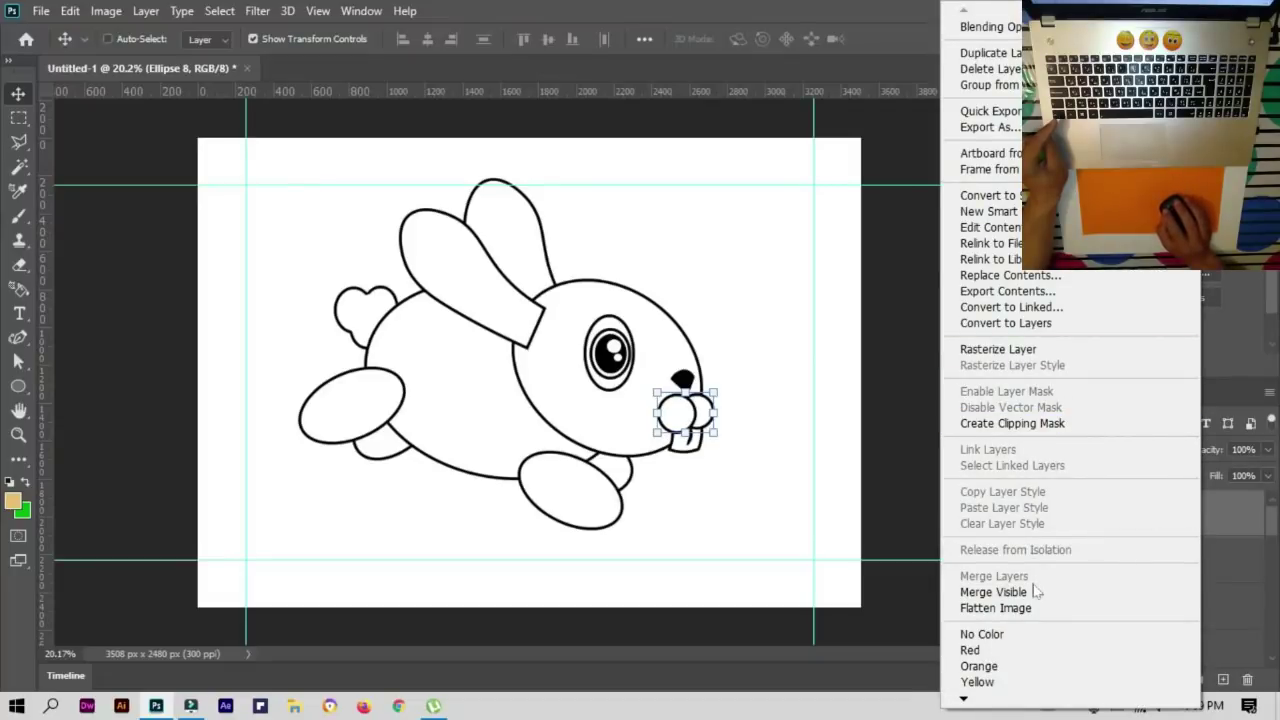
{"action": "left_click", "coordinate": [998, 349]}
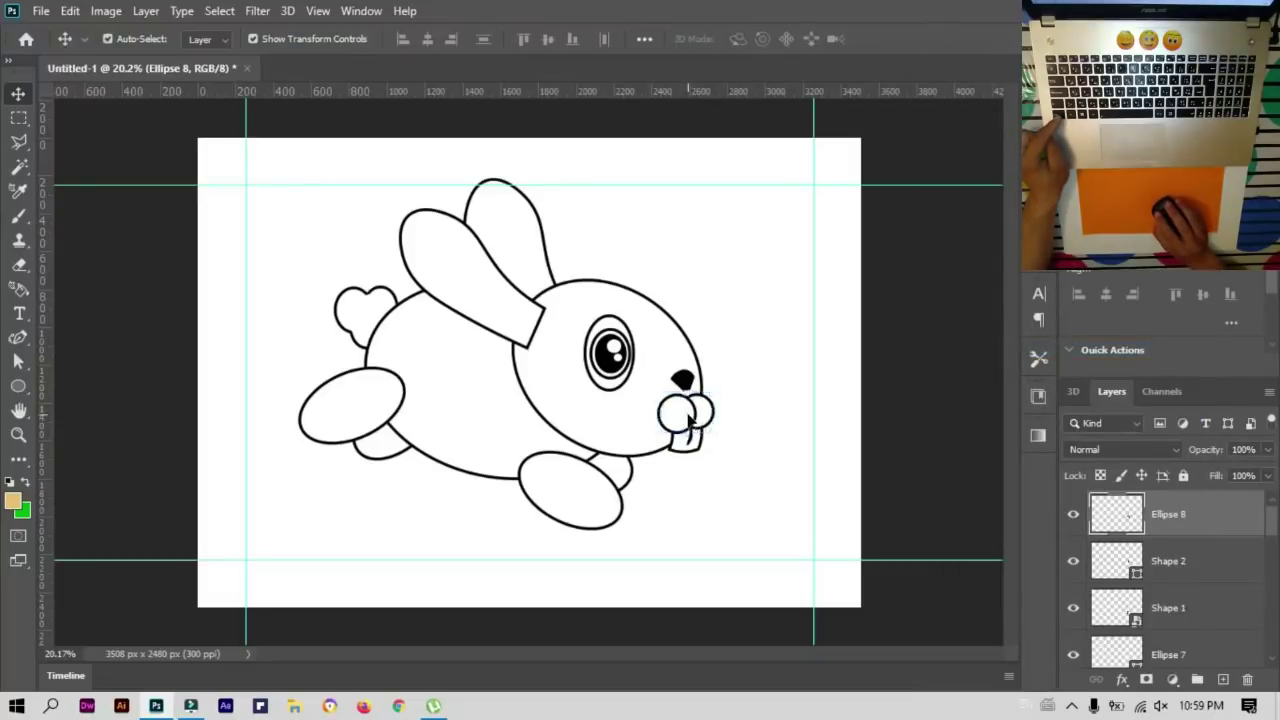
Step: Erase the overlapping outline inside the muzzle with the Eraser tool
{"action": "left_click", "coordinate": [19, 264]}
{"action": "left_click_drag", "start_coordinate": [684, 372], "coordinate": [714, 354]}
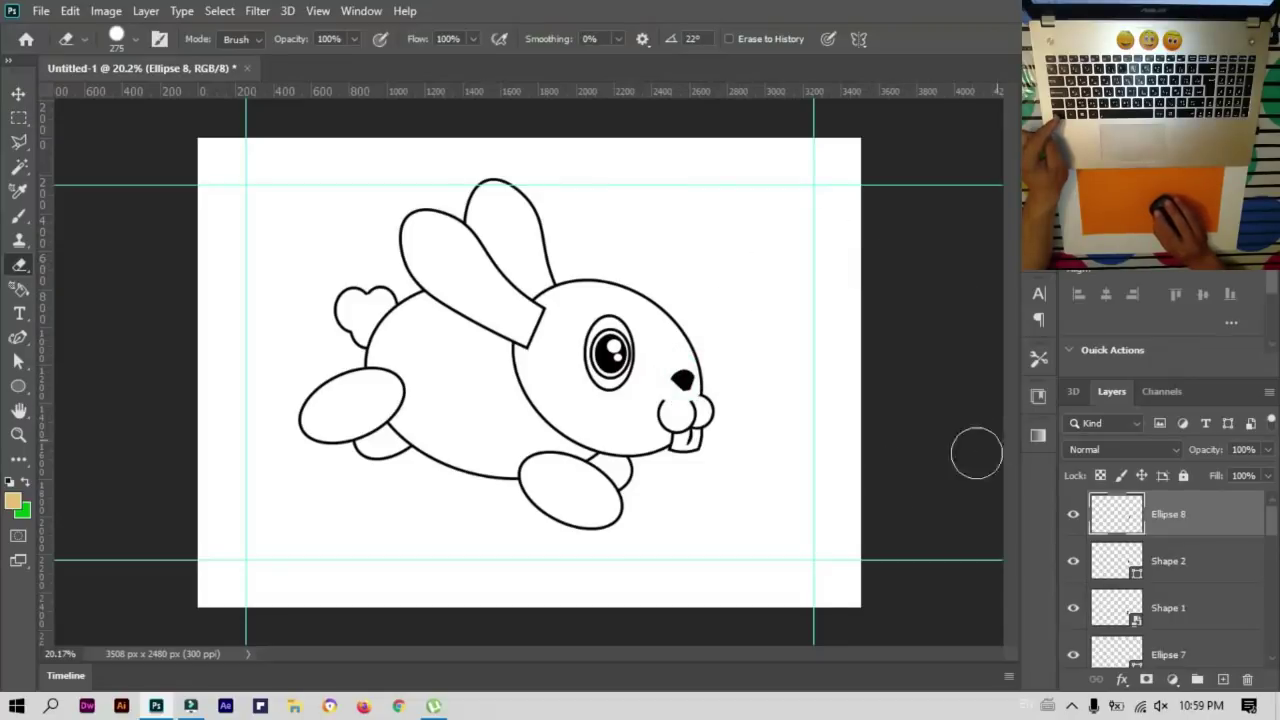
{"action": "key", "text": "v"}
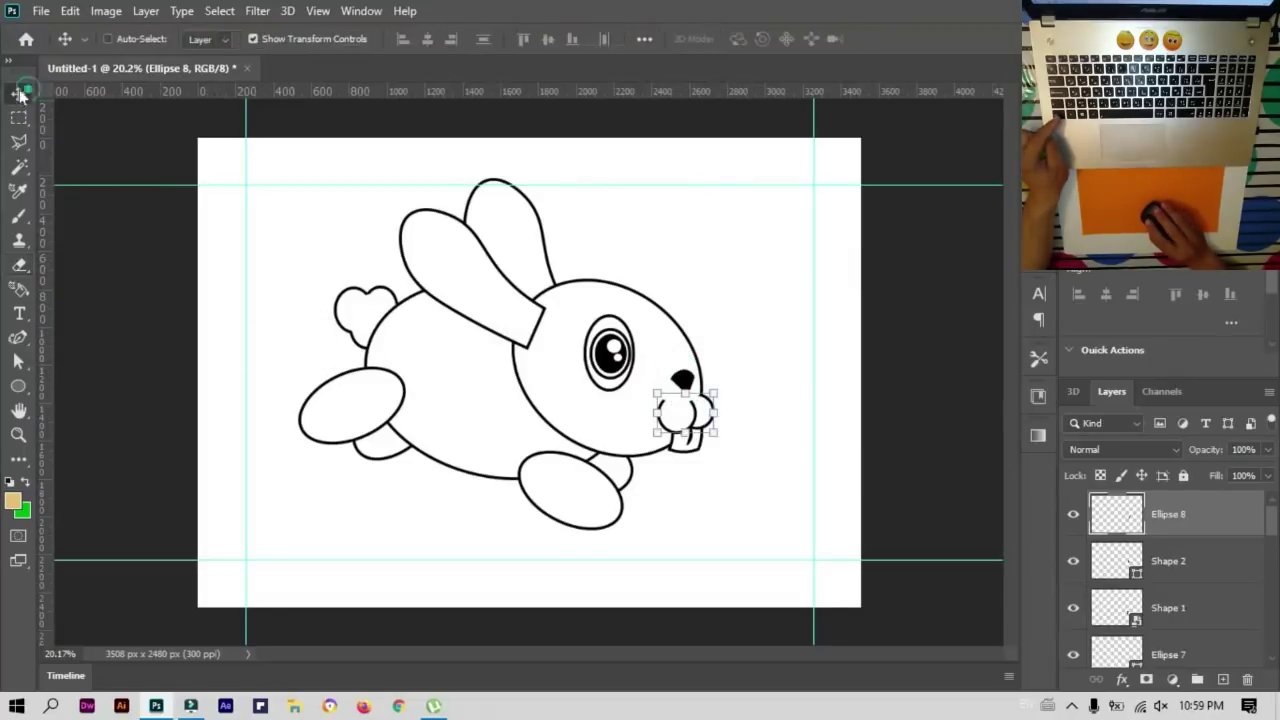
{"action": "left_click", "coordinate": [452, 240], "text": "ctrl"}
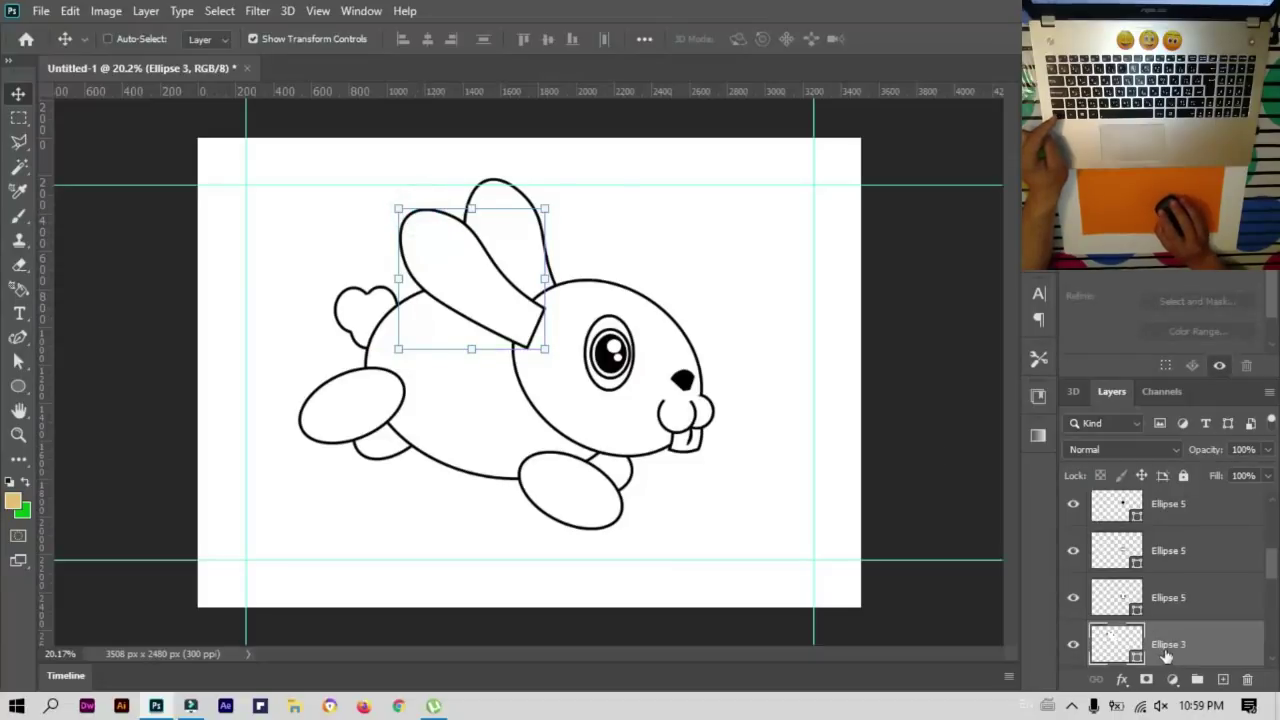
Step: Erase the ear outline overlapping the head and move the ear shape across to the back ear
{"action": "right_click", "coordinate": [1163, 652]}
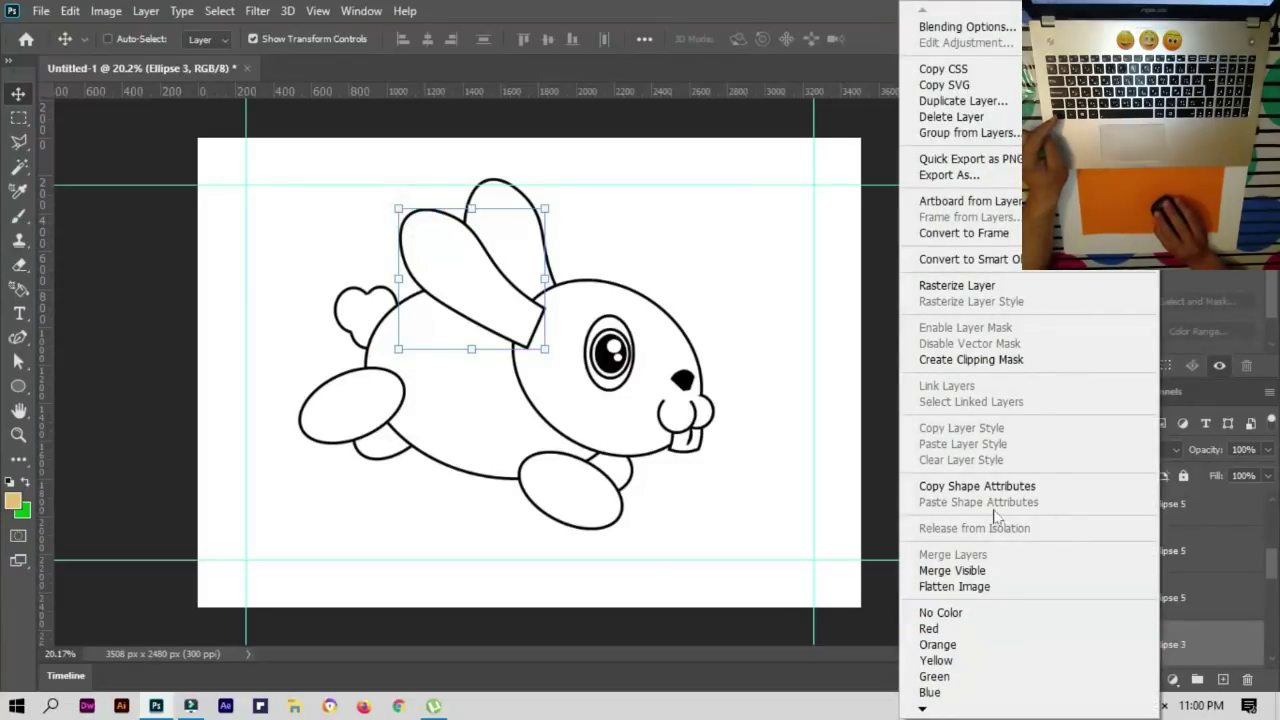
{"action": "key", "text": "Escape"}
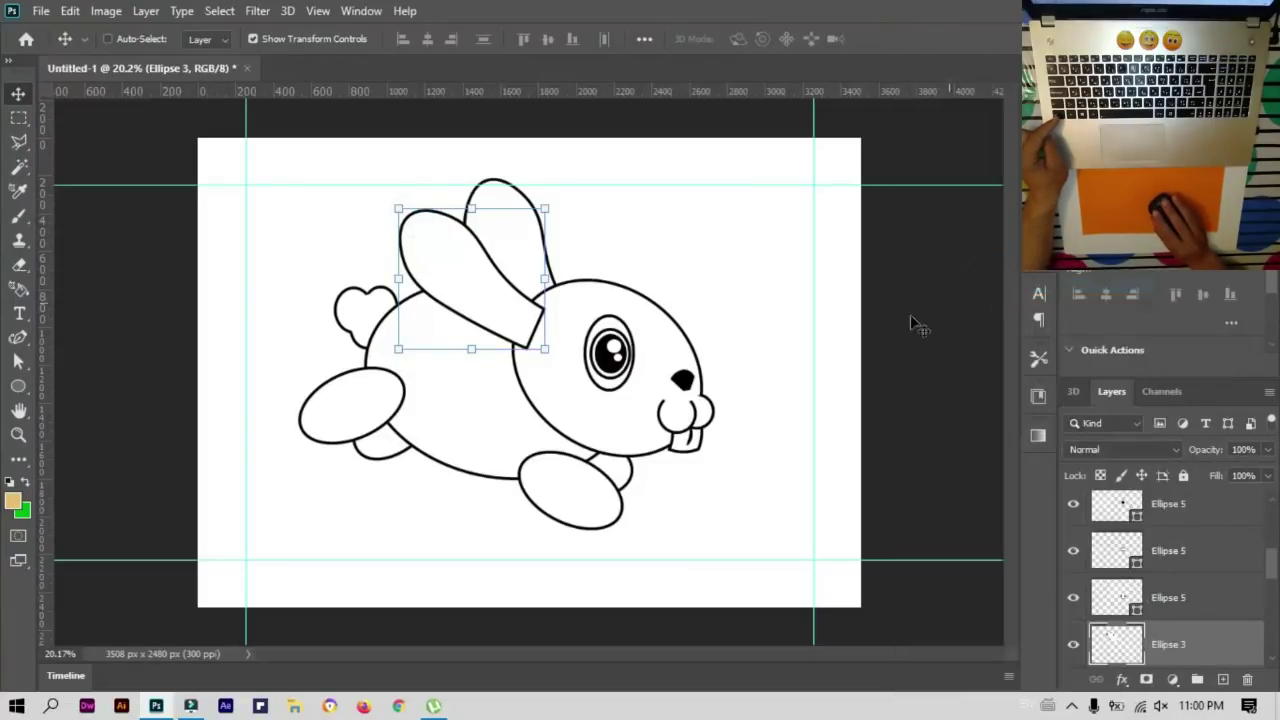
{"action": "key", "text": "e"}
{"action": "right_click", "coordinate": [610, 340]}
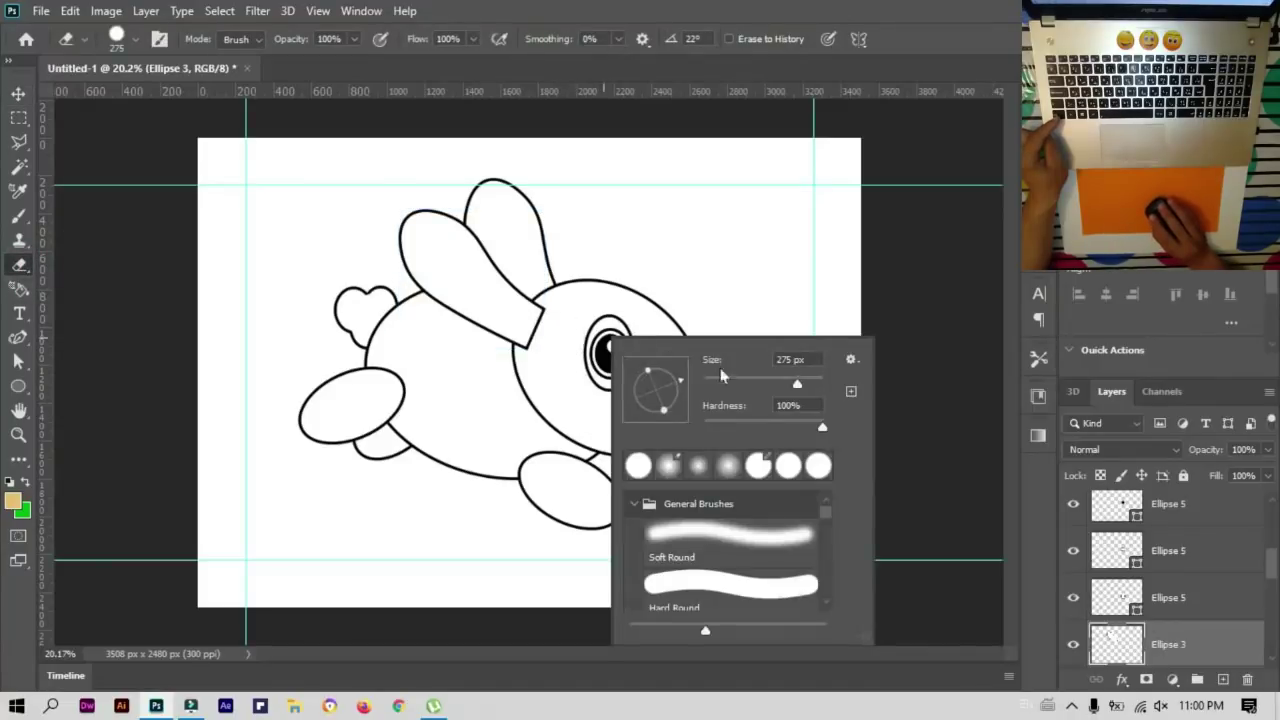
{"action": "left_click", "coordinate": [546, 333]}
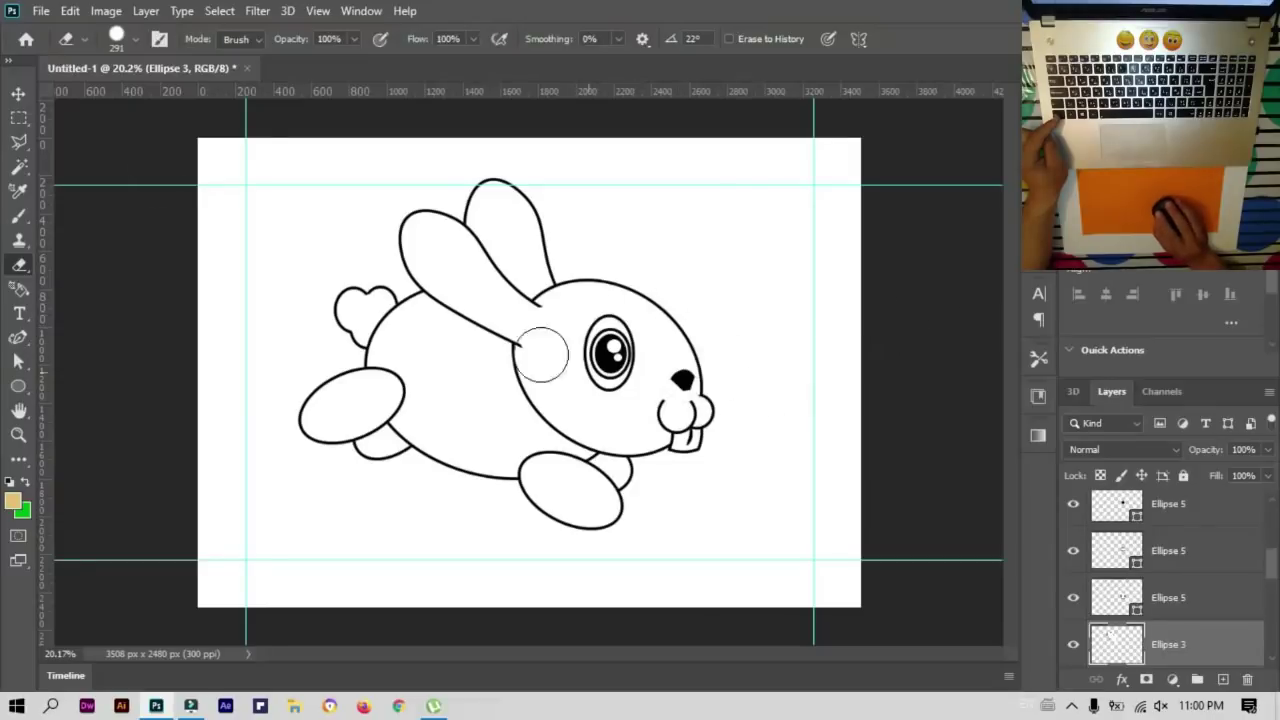
{"action": "left_click", "coordinate": [17, 95]}
{"action": "left_click_drag", "start_coordinate": [614, 330], "coordinate": [453, 280]}
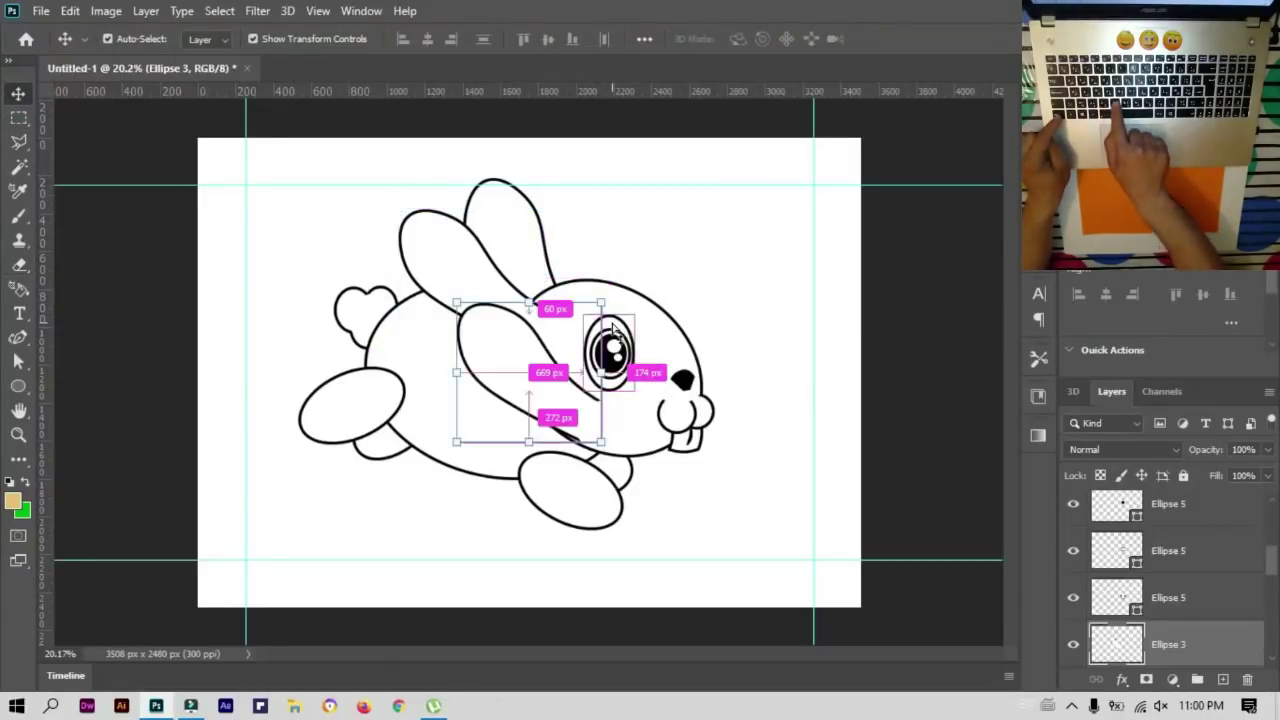
Step: Scale the inner ear to about 79.38% × 65.17% and tilt it 6.99° inside the ear
{"action": "key", "text": "ctrl+t"}
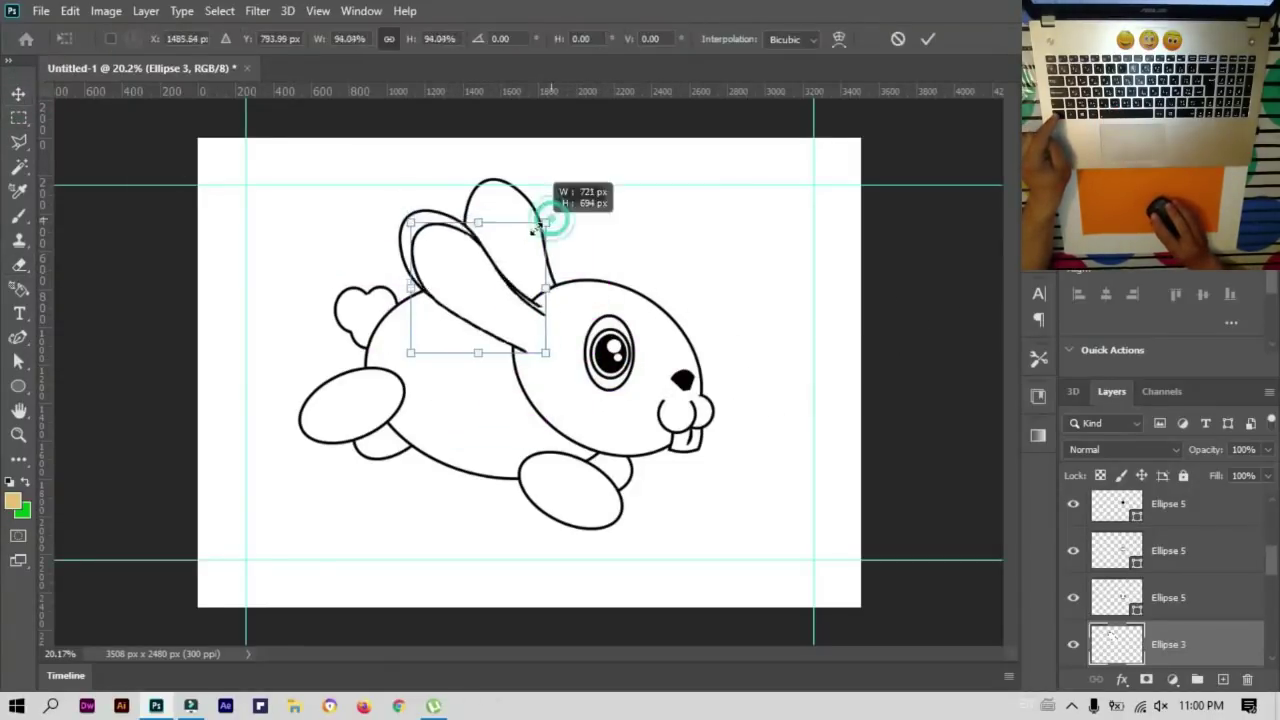
{"action": "left_click_drag", "start_coordinate": [543, 172], "coordinate": [509, 243]}
{"action": "mouse_move", "coordinate": [491, 290]}
{"action": "left_mouse_down"}
{"action": "mouse_move", "coordinate": [520, 292]}
{"action": "mouse_move", "coordinate": [505, 292]}
{"action": "left_mouse_up"}
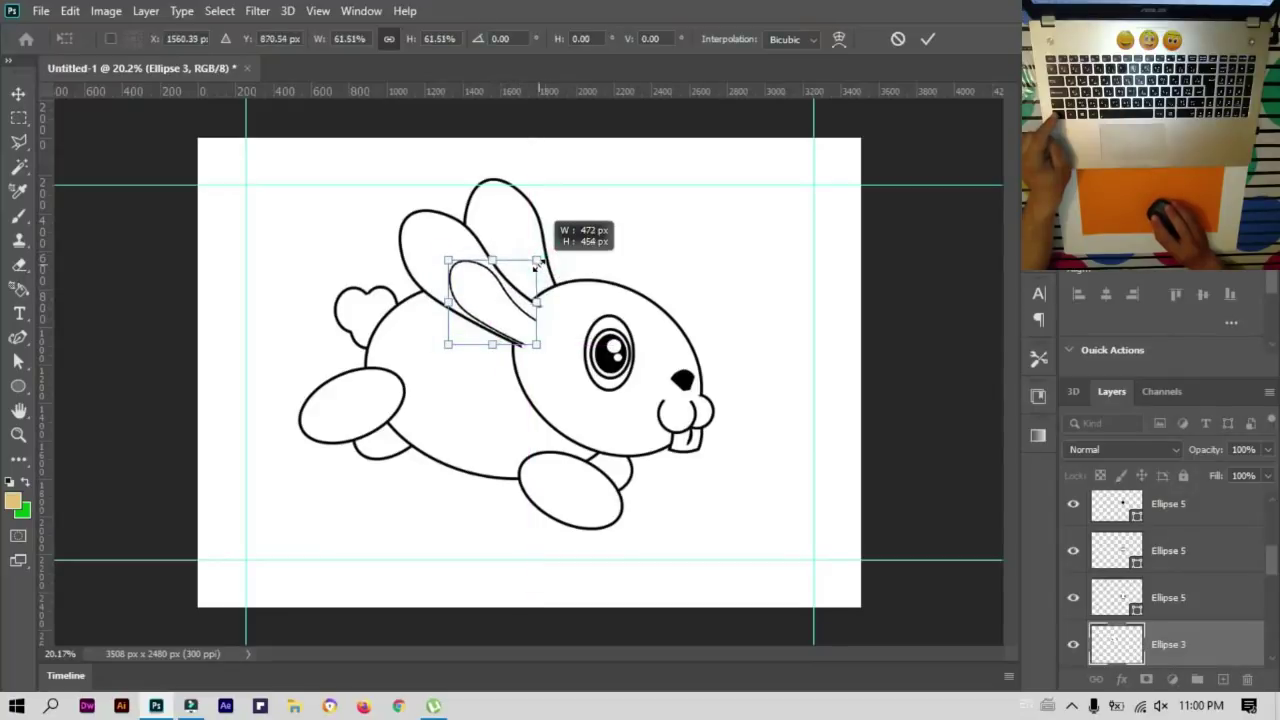
{"action": "left_click_drag", "start_coordinate": [548, 249], "coordinate": [523, 272]}
{"action": "left_click_drag", "start_coordinate": [494, 323], "coordinate": [505, 318]}
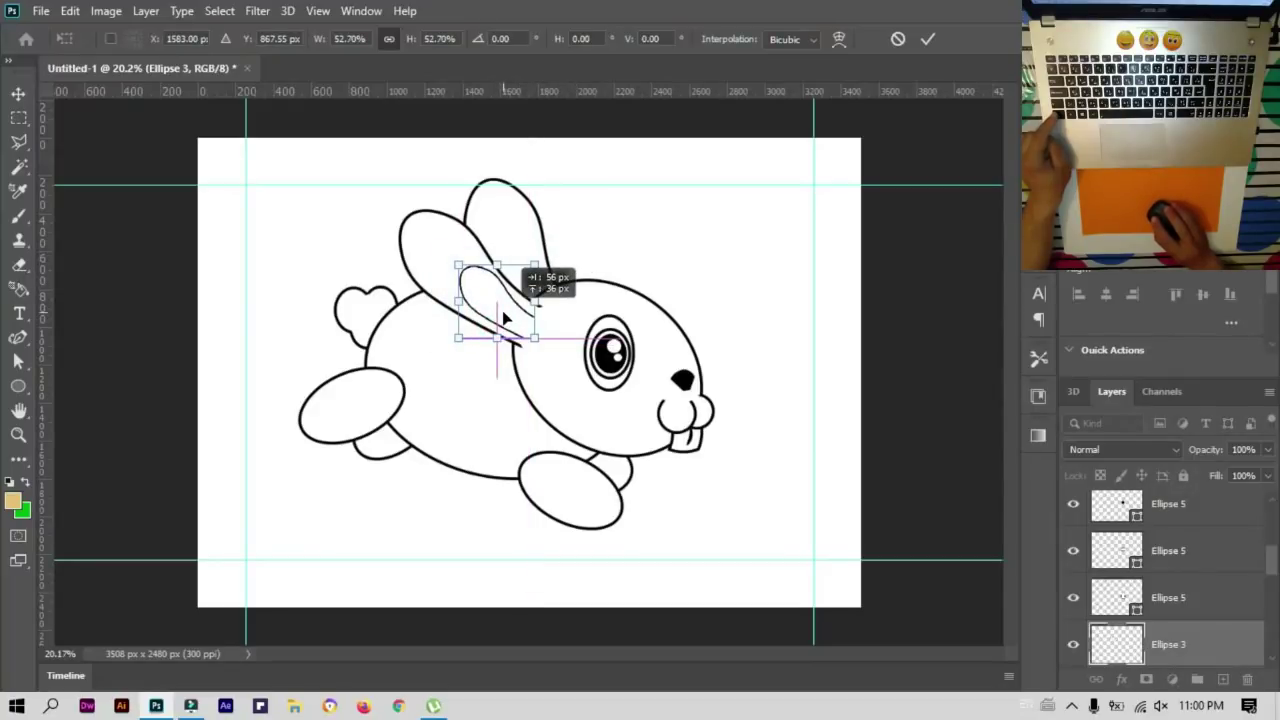
{"action": "left_click_drag", "start_coordinate": [458, 266], "coordinate": [405, 228]}
{"action": "left_click_drag", "start_coordinate": [533, 226], "coordinate": [532, 250]}
{"action": "mouse_move", "coordinate": [468, 288]}
{"action": "left_mouse_down"}
{"action": "mouse_move", "coordinate": [490, 304]}
{"action": "mouse_move", "coordinate": [480, 292]}
{"action": "left_mouse_up"}
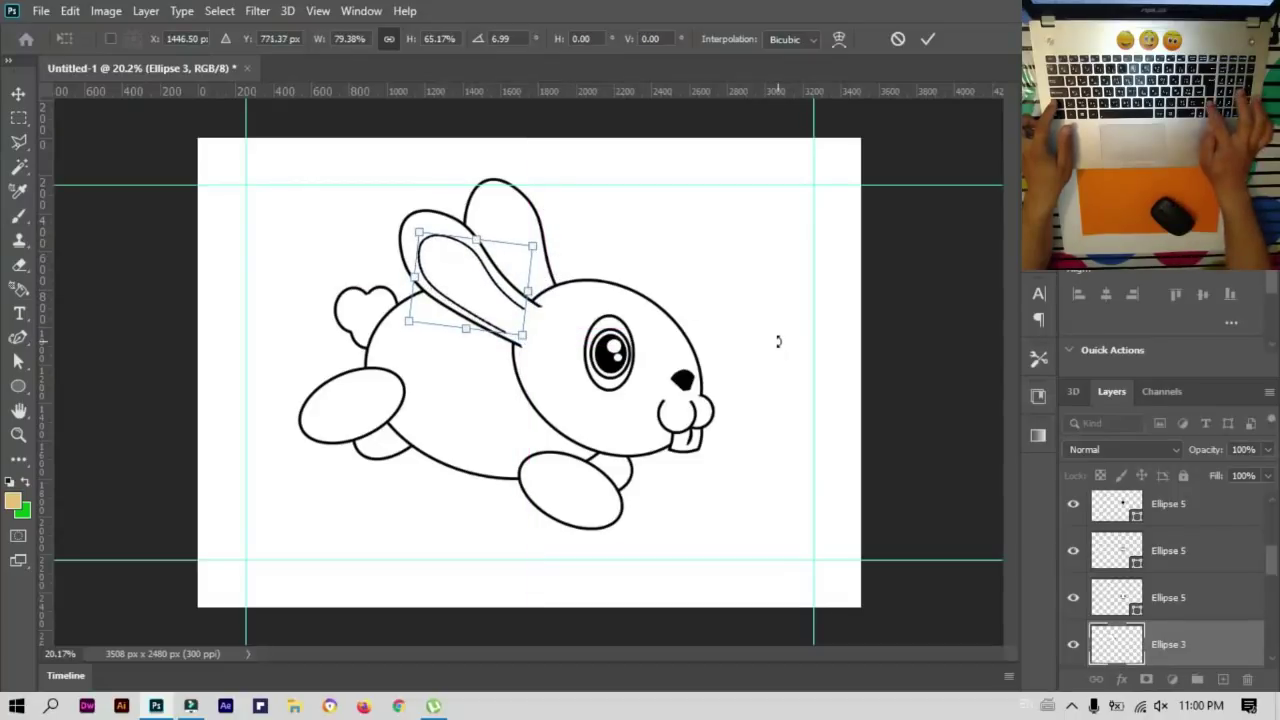
{"action": "key", "text": "Left"}
{"action": "key", "text": "Up"}
{"action": "key", "text": "Up"}
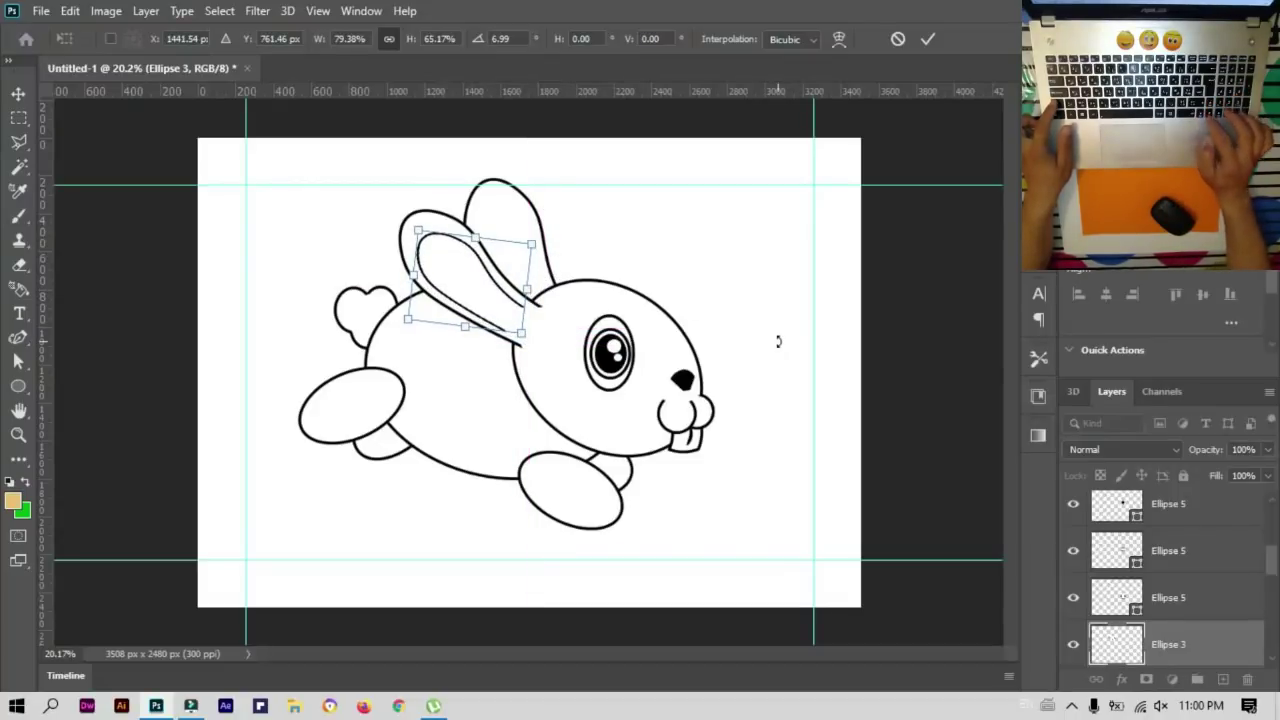
Step: Apply the inner ear transformation
{"action": "key", "text": "Return"}
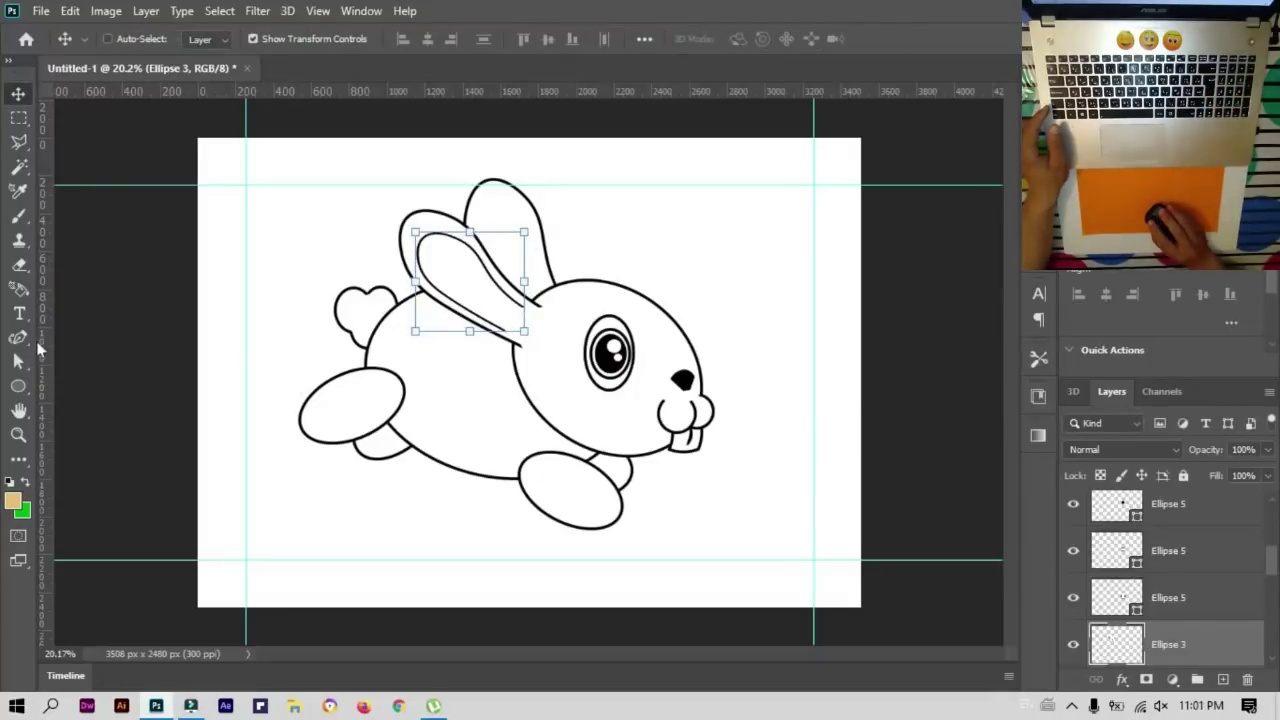
{"action": "key", "text": "p"}
{"action": "key", "text": "v"}
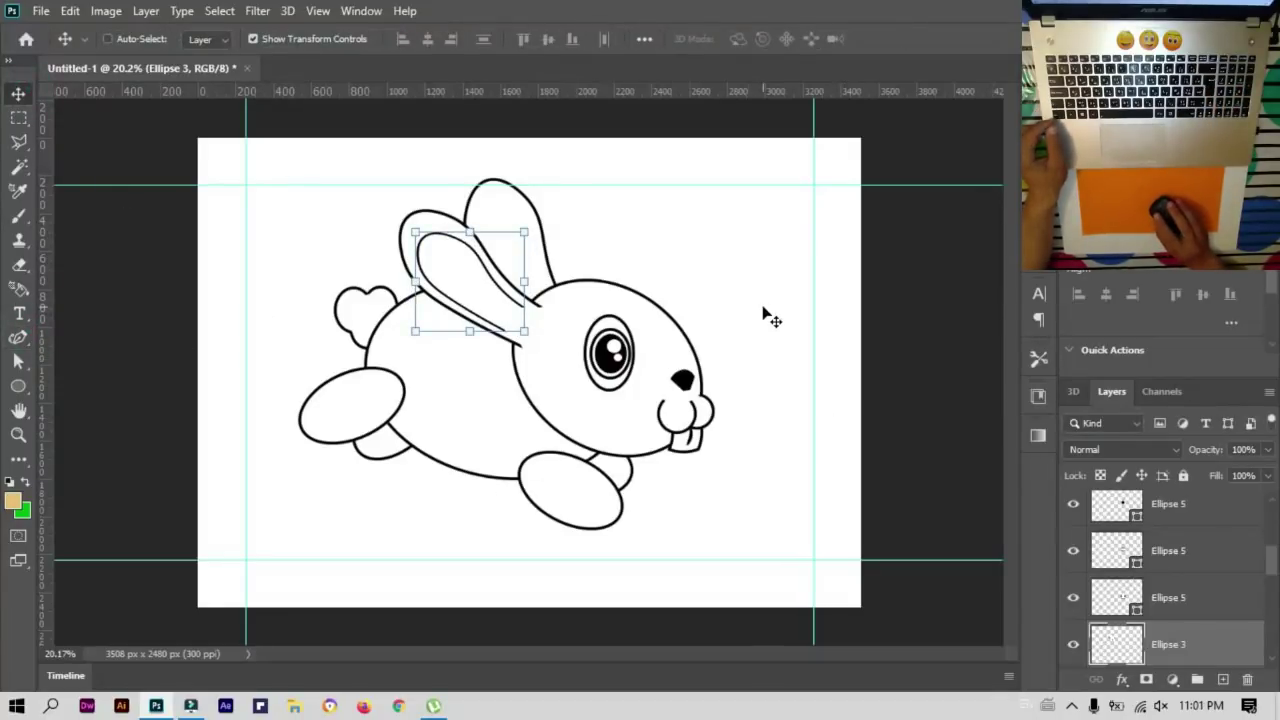
Step: Rasterize the back leg layer and erase its line overlapping the body
{"action": "left_click", "coordinate": [331, 398], "text": "ctrl"}
{"action": "right_click", "coordinate": [1155, 645]}
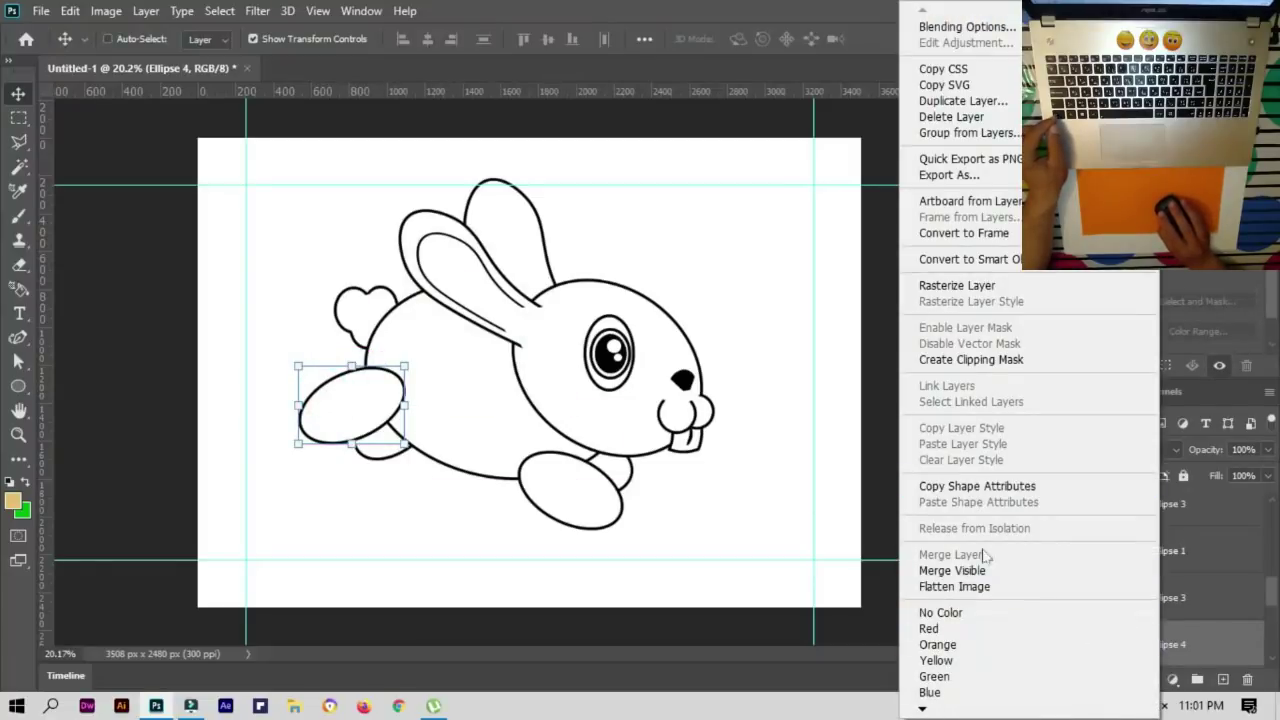
{"action": "left_click", "coordinate": [990, 285]}
{"action": "left_click", "coordinate": [19, 264]}
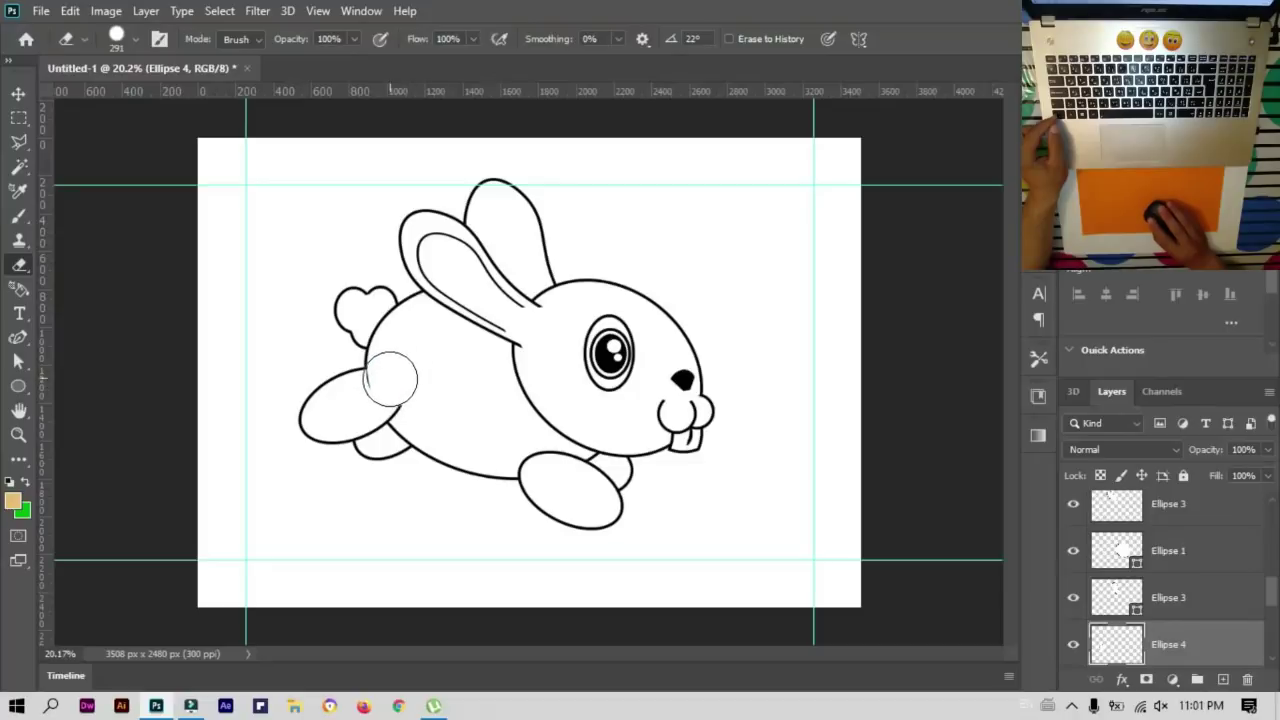
{"action": "left_click_drag", "start_coordinate": [393, 393], "coordinate": [385, 391]}
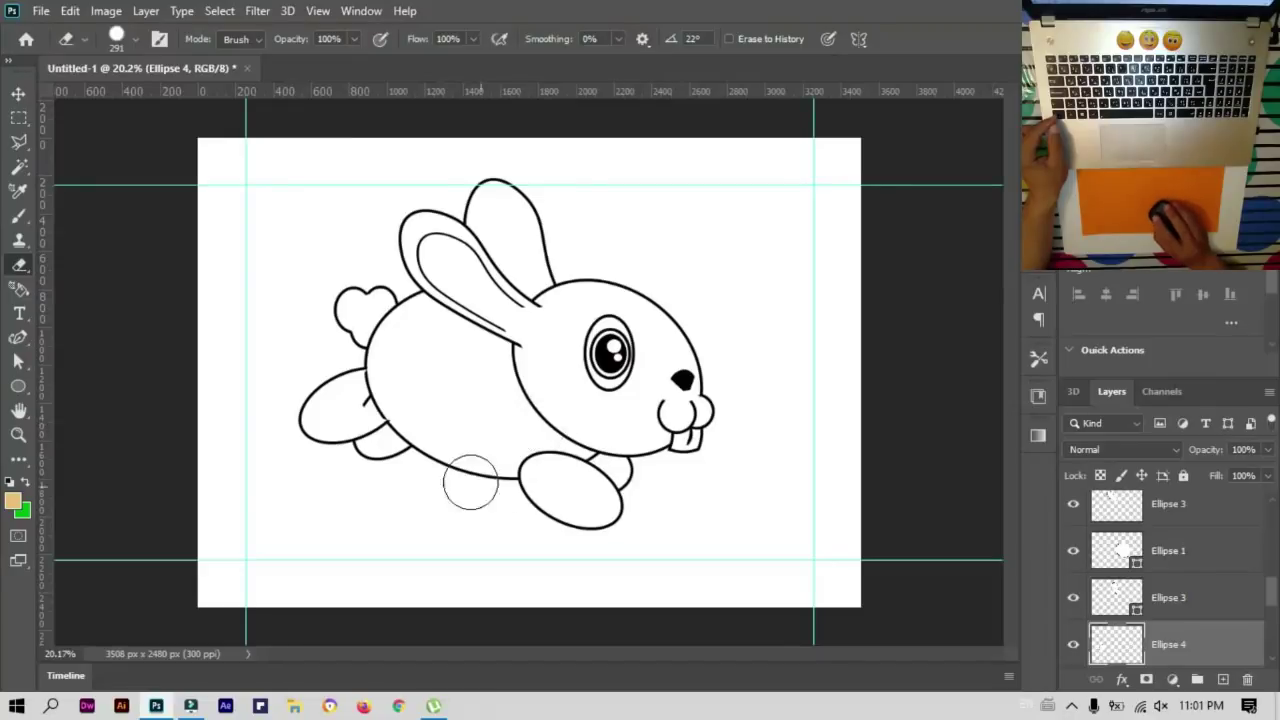
Step: Apply the back leg transform and rasterize the lower back leg layer
{"action": "key", "text": "v"}
{"action": "key", "text": "ctrl+t"}
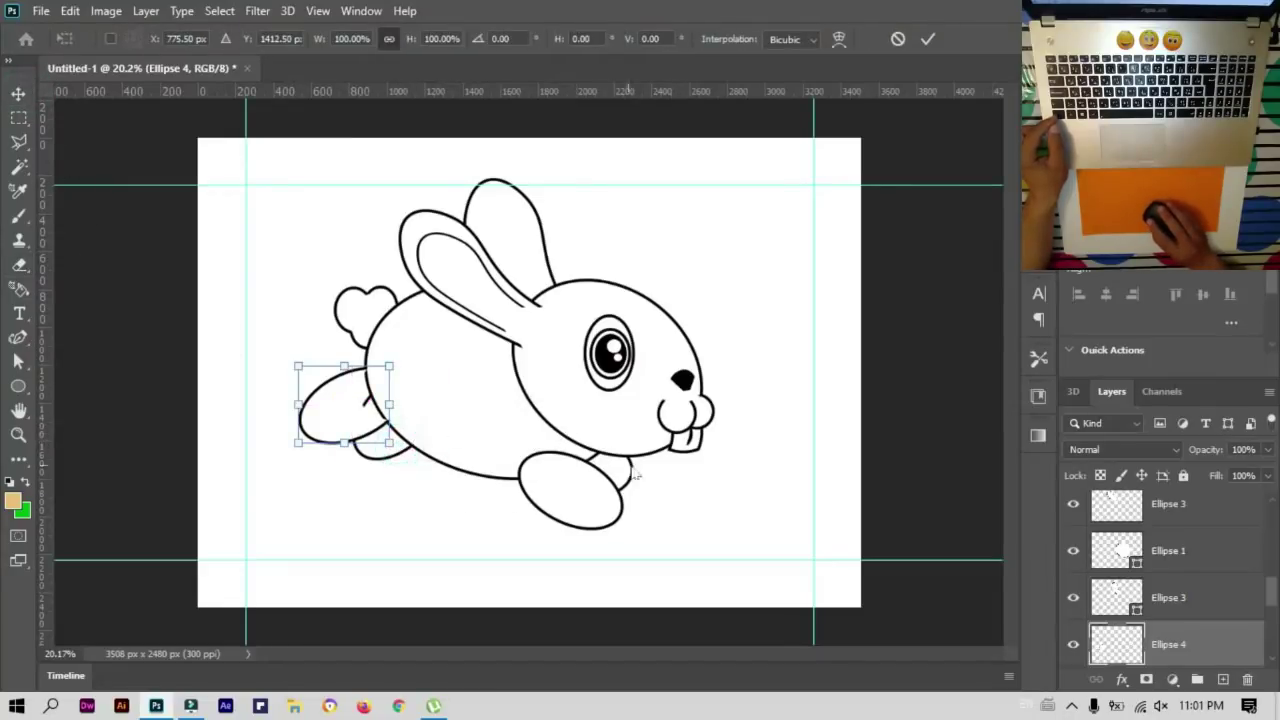
{"action": "key", "text": "Return"}
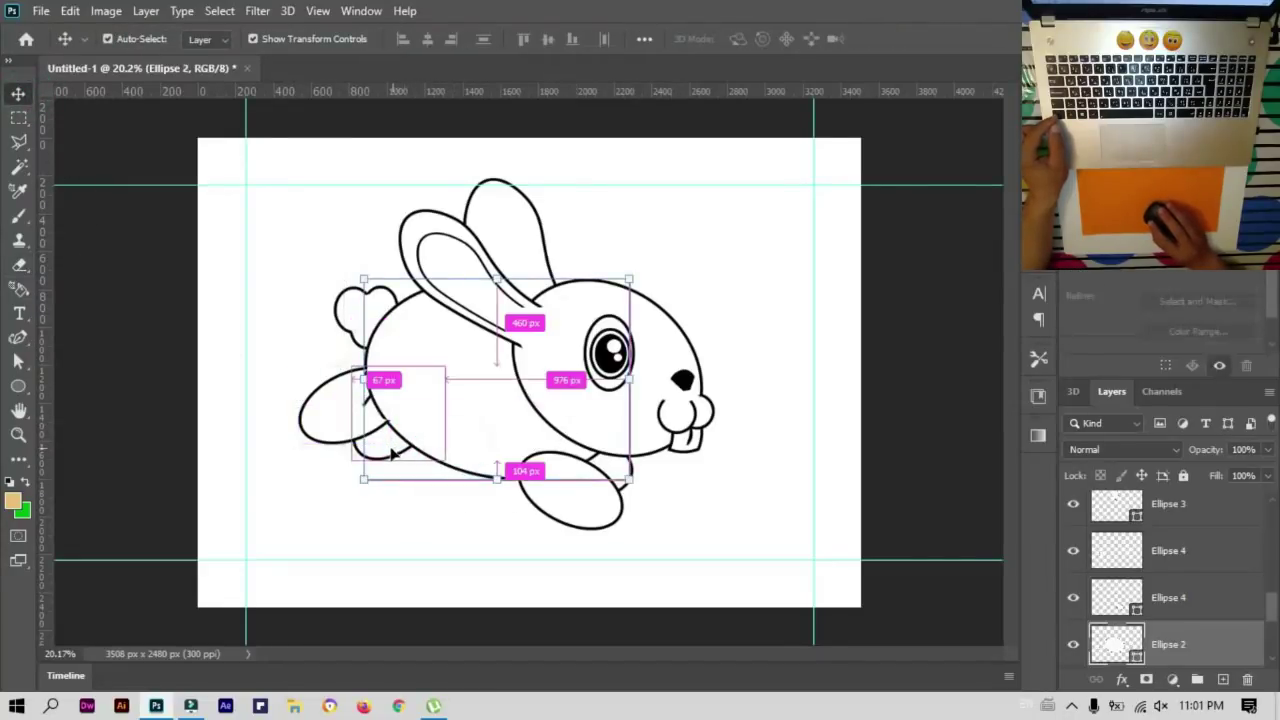
{"action": "left_click", "coordinate": [699, 511]}
{"action": "left_click", "coordinate": [415, 445], "text": "ctrl"}
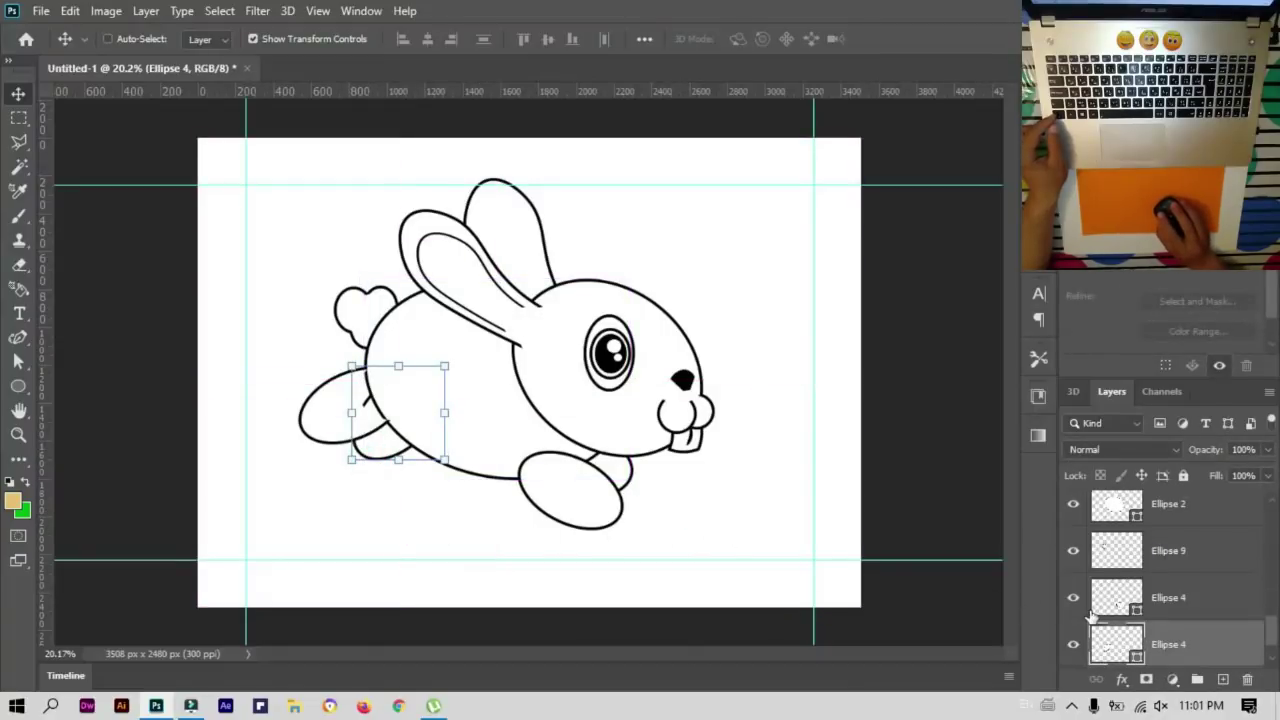
{"action": "right_click", "coordinate": [1155, 647]}
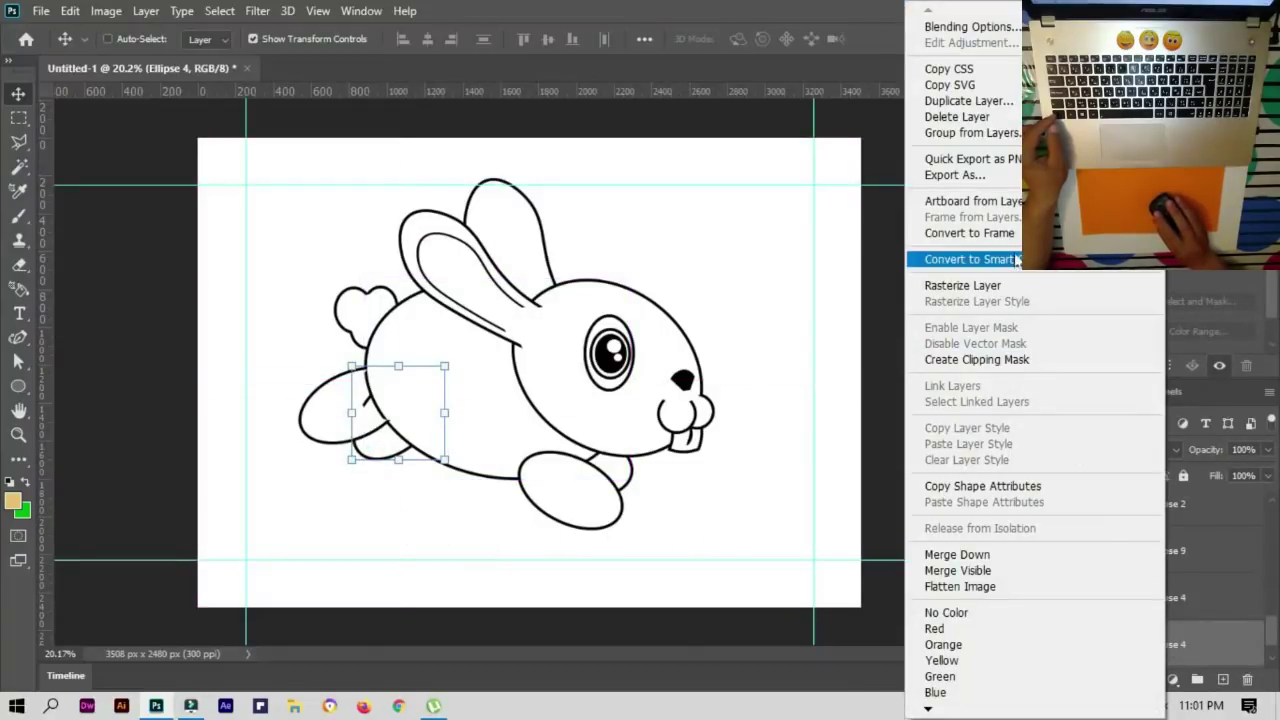
{"action": "left_click", "coordinate": [980, 289]}
Step: Erase the back leg outline over the body, then rasterize the body layer Ellipse 2
{"action": "left_click", "coordinate": [18, 264]}
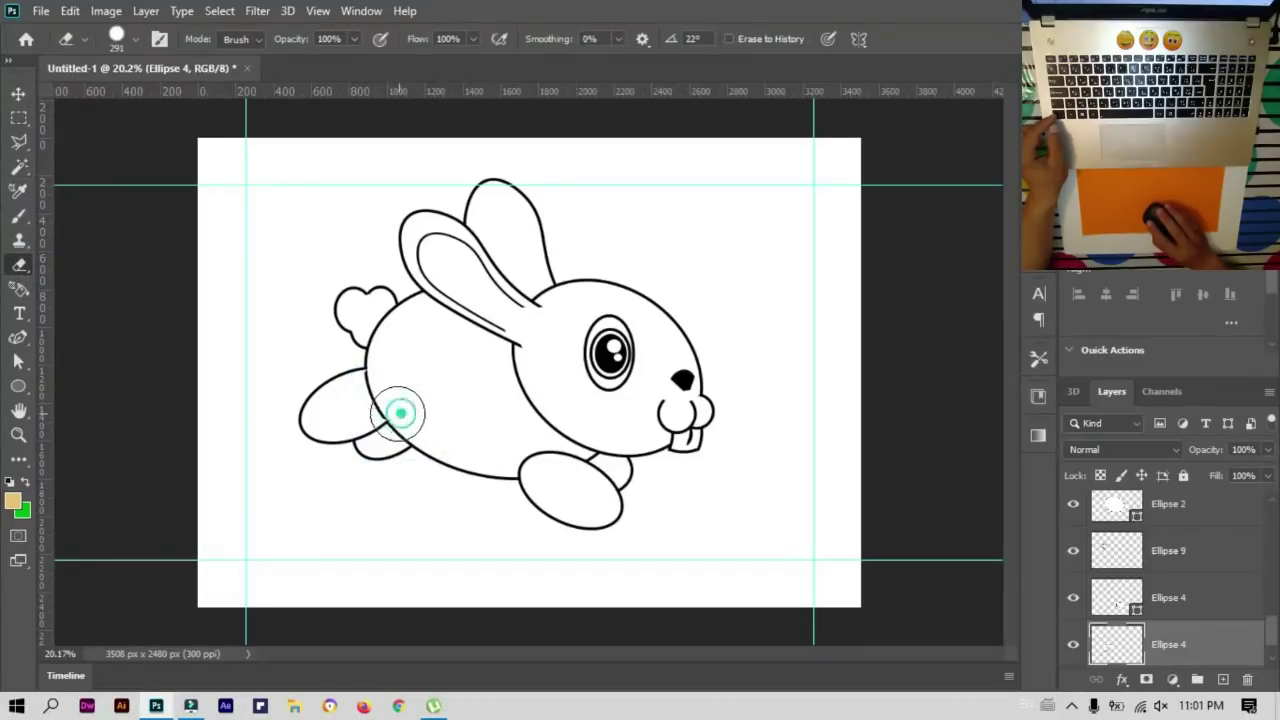
{"action": "left_click_drag", "start_coordinate": [409, 418], "coordinate": [400, 410]}
{"action": "left_click", "coordinate": [20, 96]}
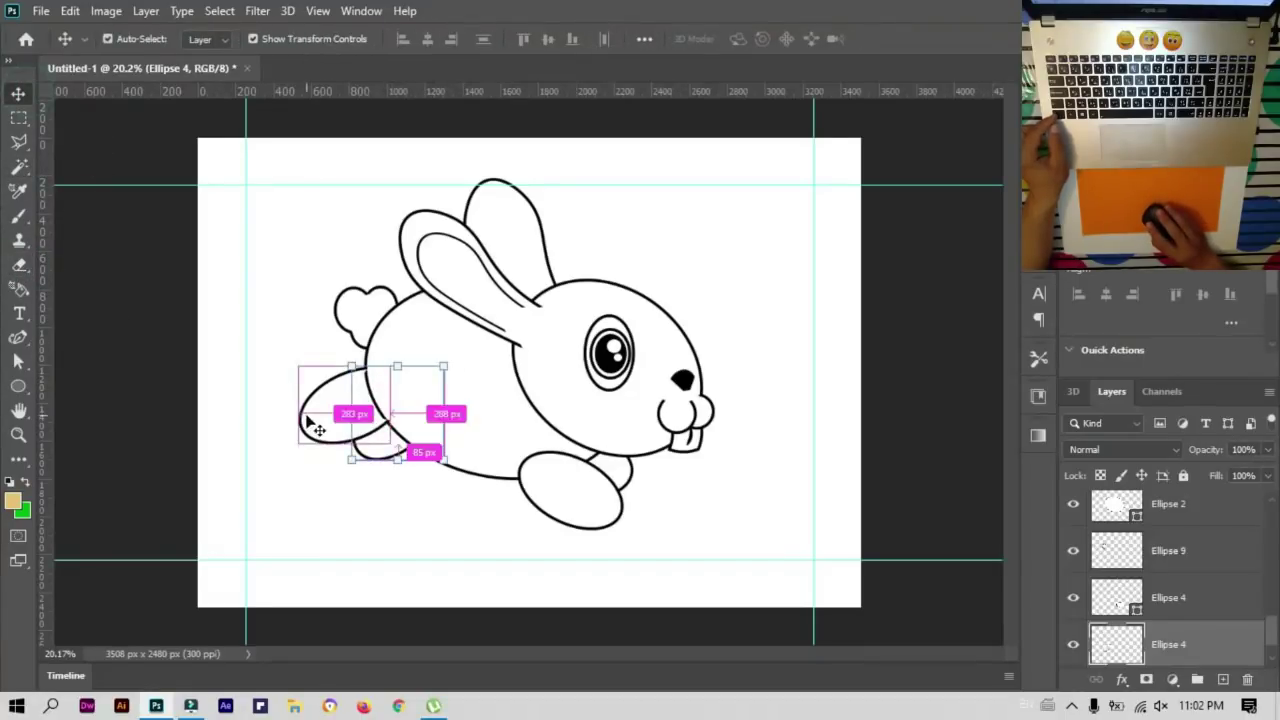
{"action": "key", "text": "ctrl+bracketright"}
{"action": "left_click", "coordinate": [450, 376], "text": "ctrl"}
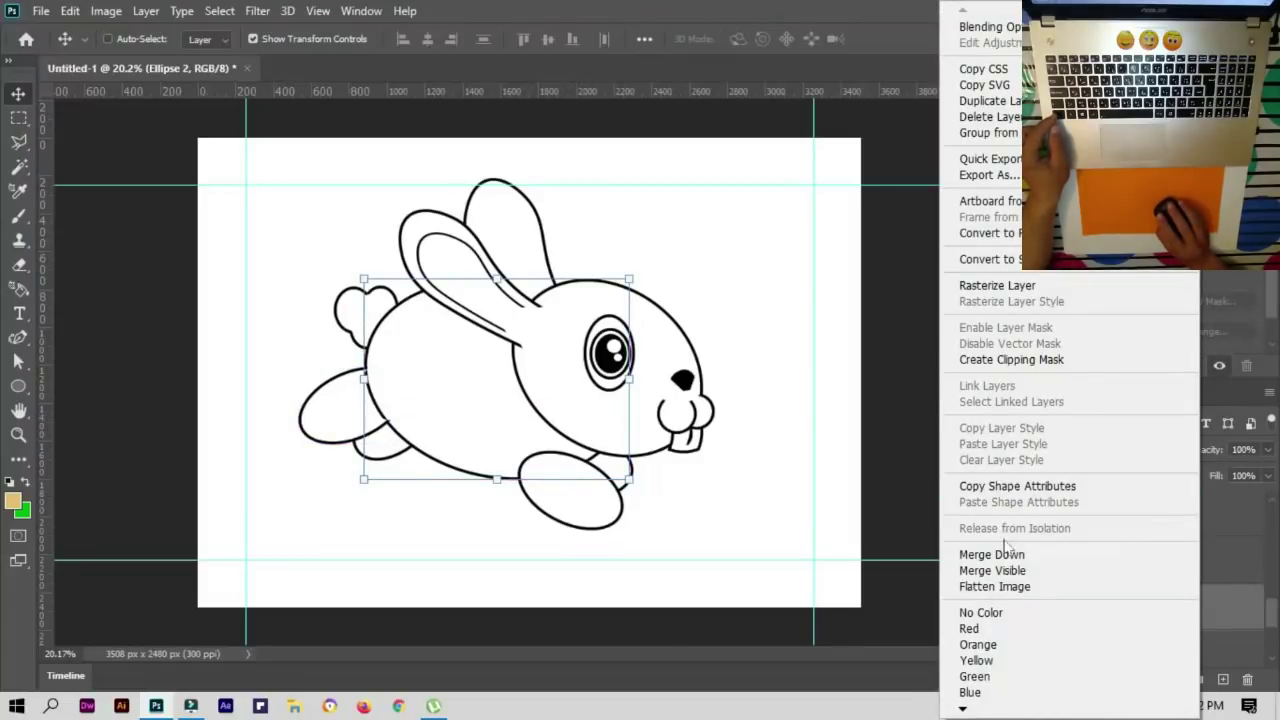
{"action": "left_click", "coordinate": [1020, 287]}
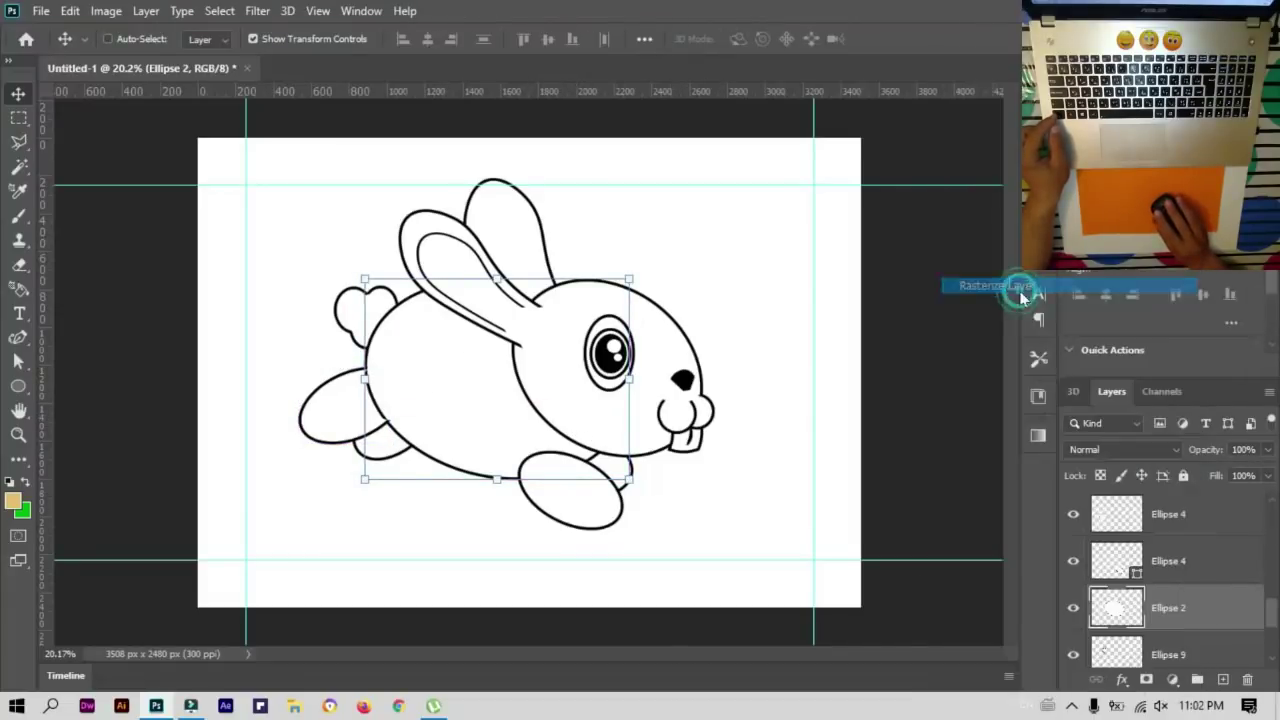
Step: Undo the body erase and erase Ellipse 4's upper curve where it crosses the body
{"action": "left_click", "coordinate": [21, 268]}
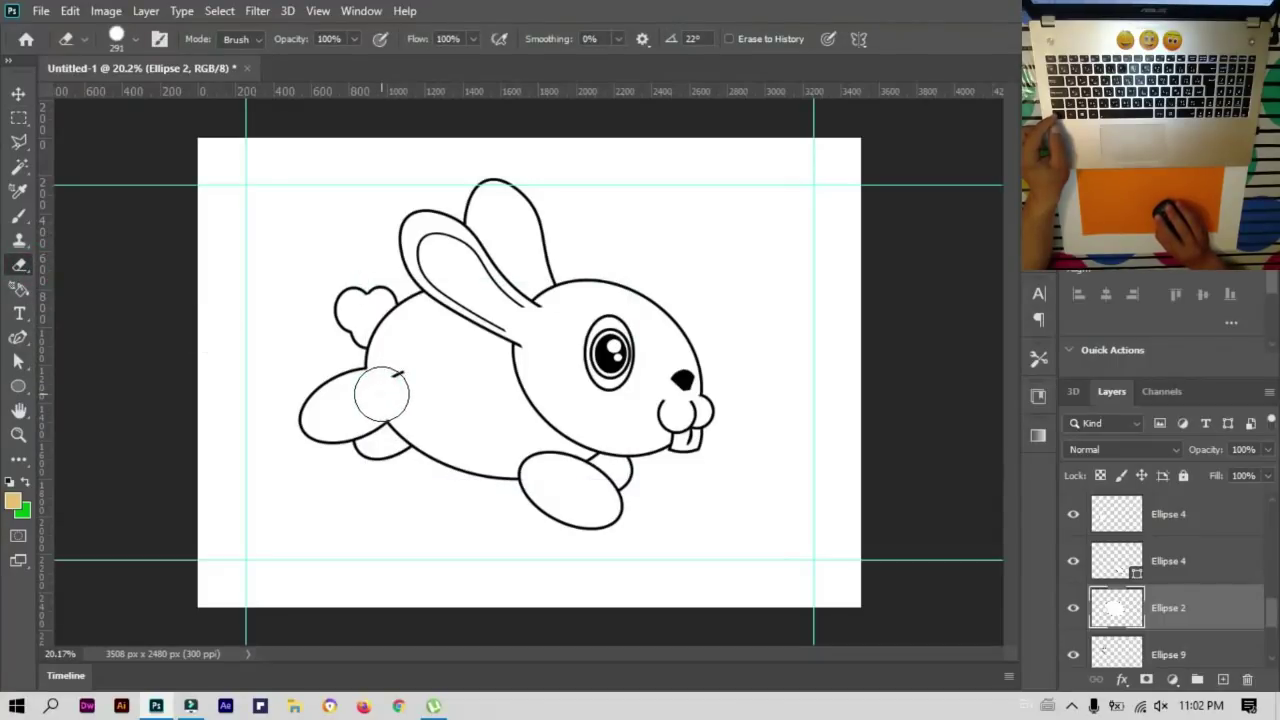
{"action": "key", "text": "ctrl+z"}
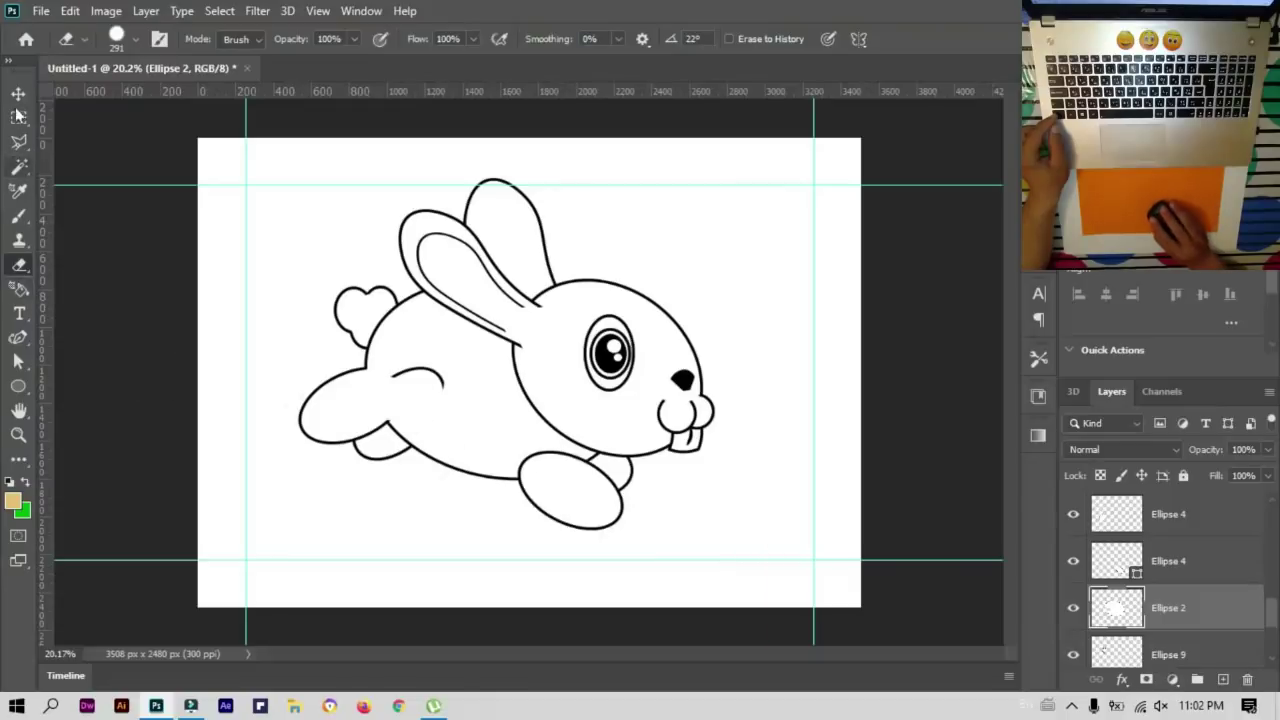
{"action": "key", "text": "v"}
{"action": "left_click", "coordinate": [370, 462], "text": "ctrl"}
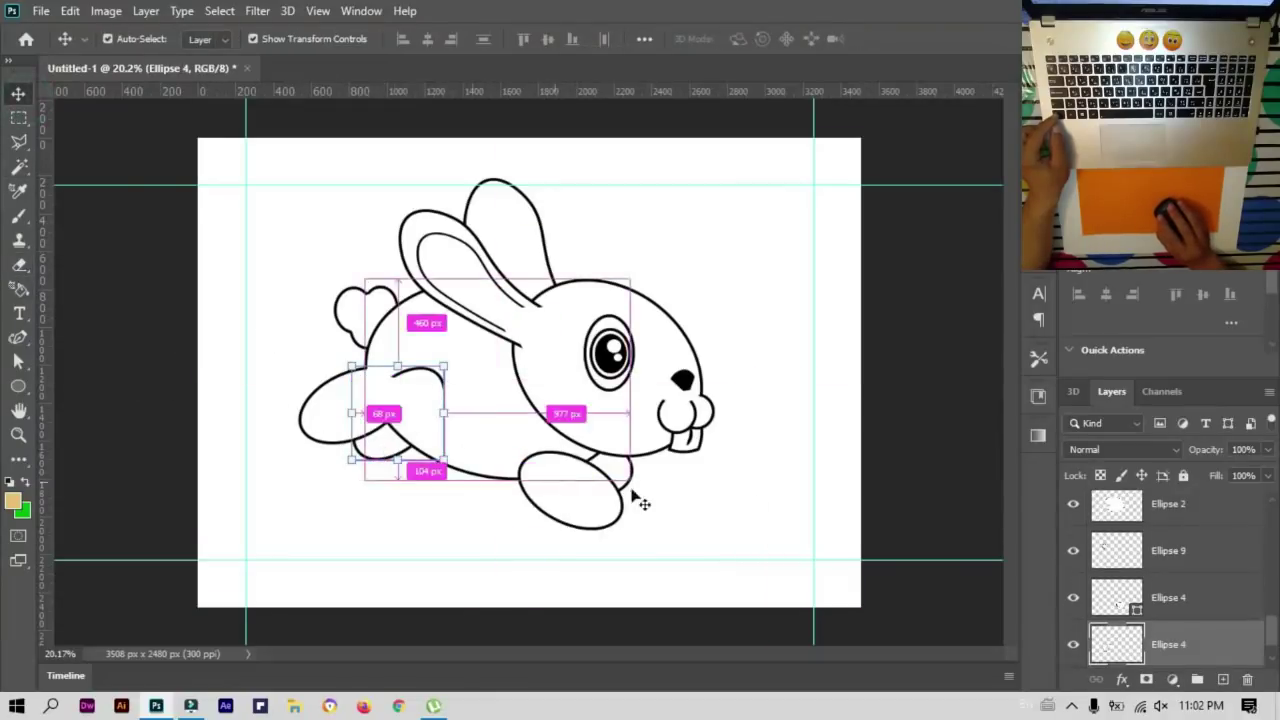
{"action": "left_click", "coordinate": [21, 266]}
{"action": "left_click_drag", "start_coordinate": [451, 358], "coordinate": [410, 372]}
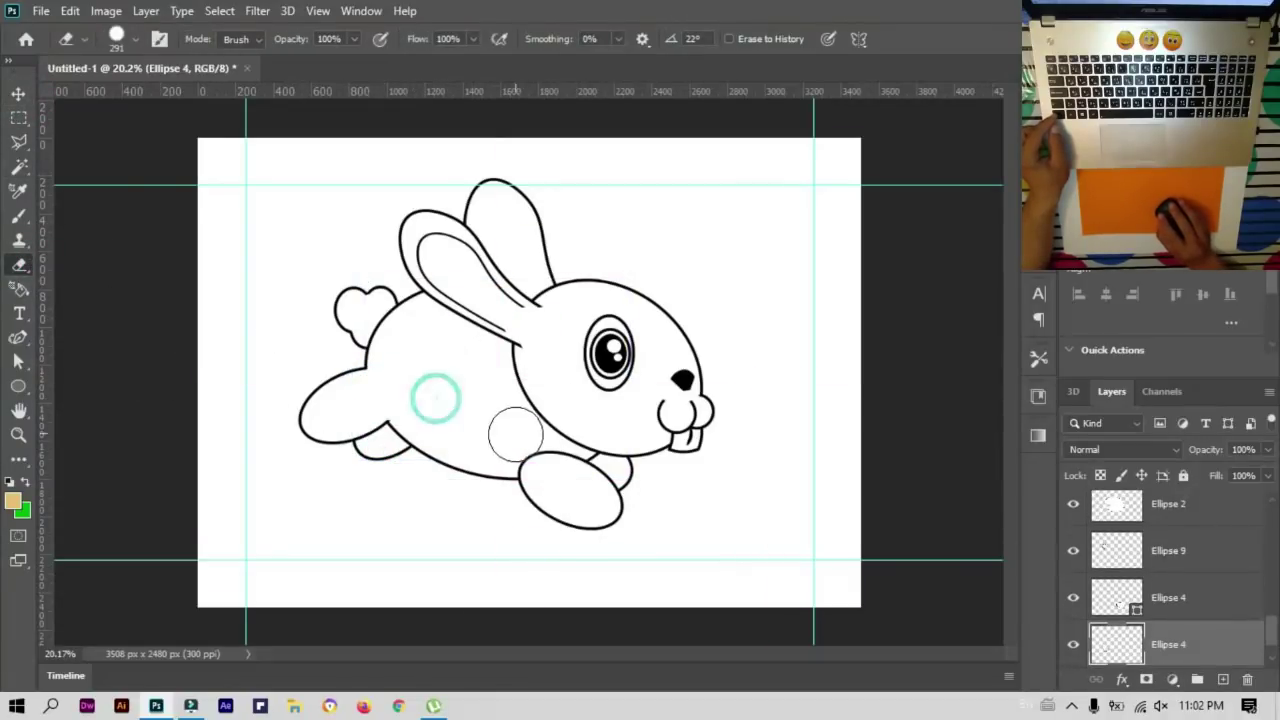
{"action": "left_click", "coordinate": [18, 93]}
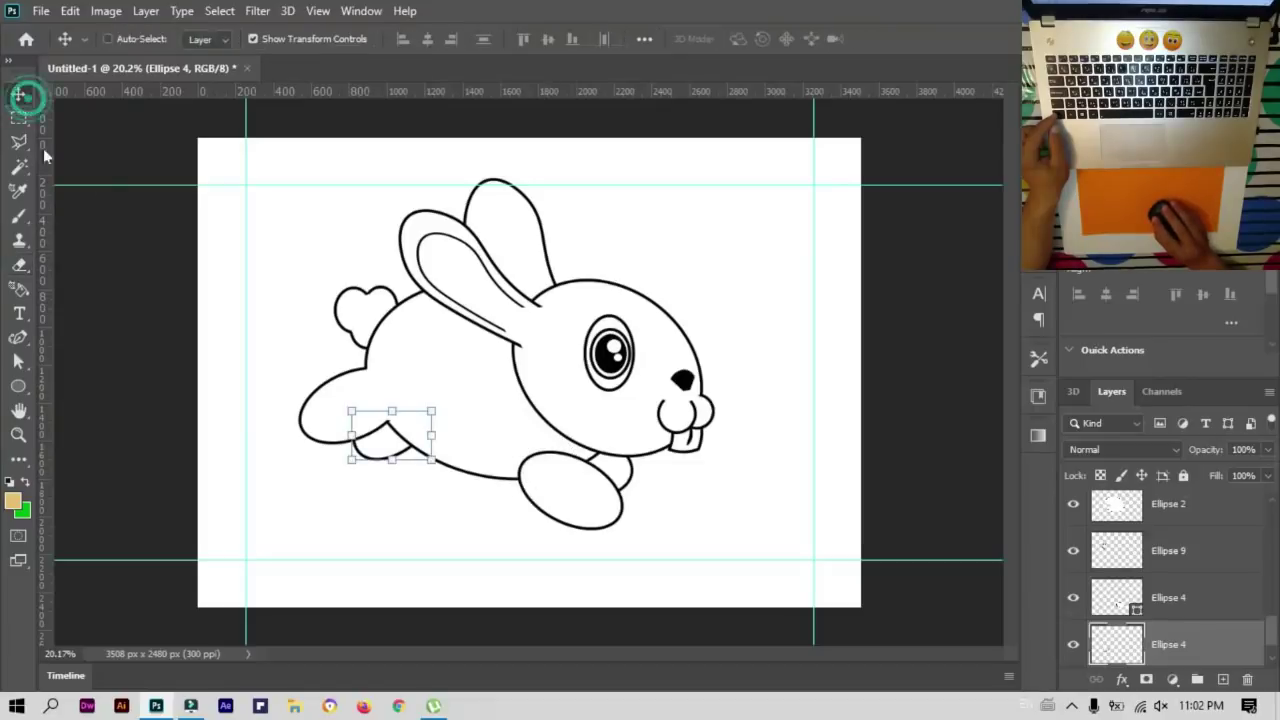
Step: Rasterize the front foot layer and erase its outline overlapping the body
{"action": "left_click", "coordinate": [563, 510], "text": "ctrl"}
{"action": "right_click", "coordinate": [1210, 528]}
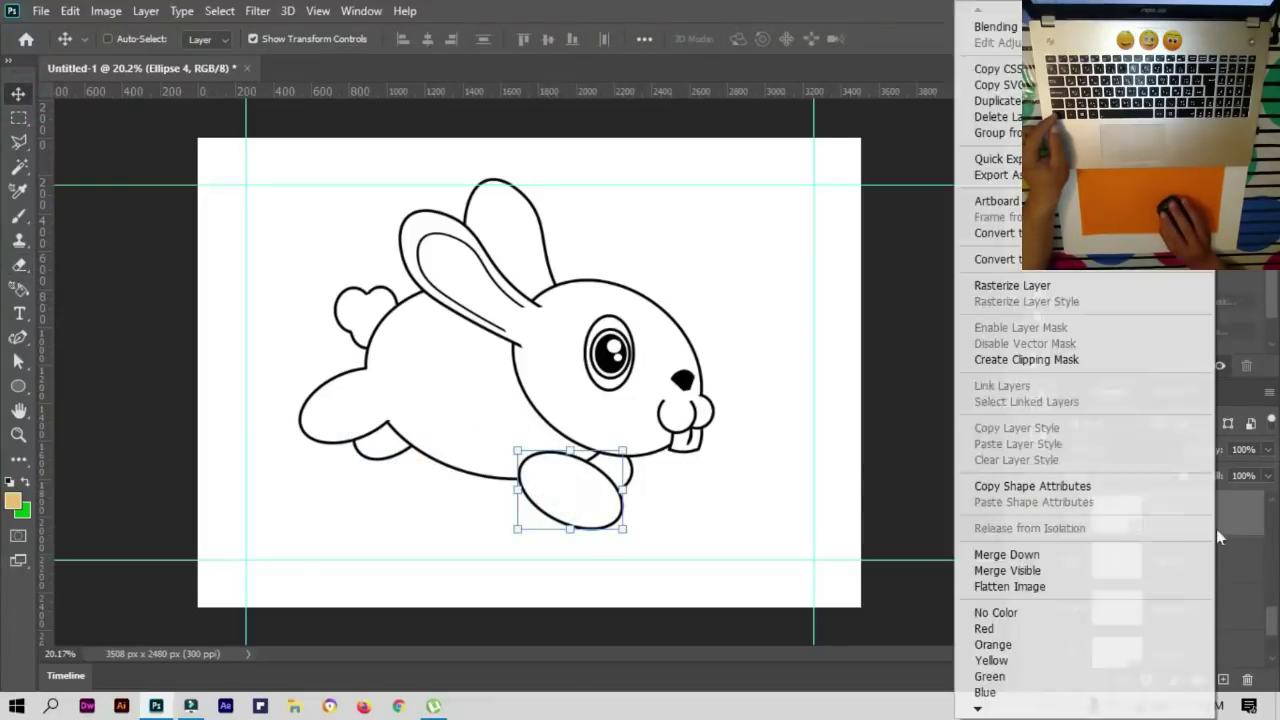
{"action": "left_click", "coordinate": [1026, 290]}
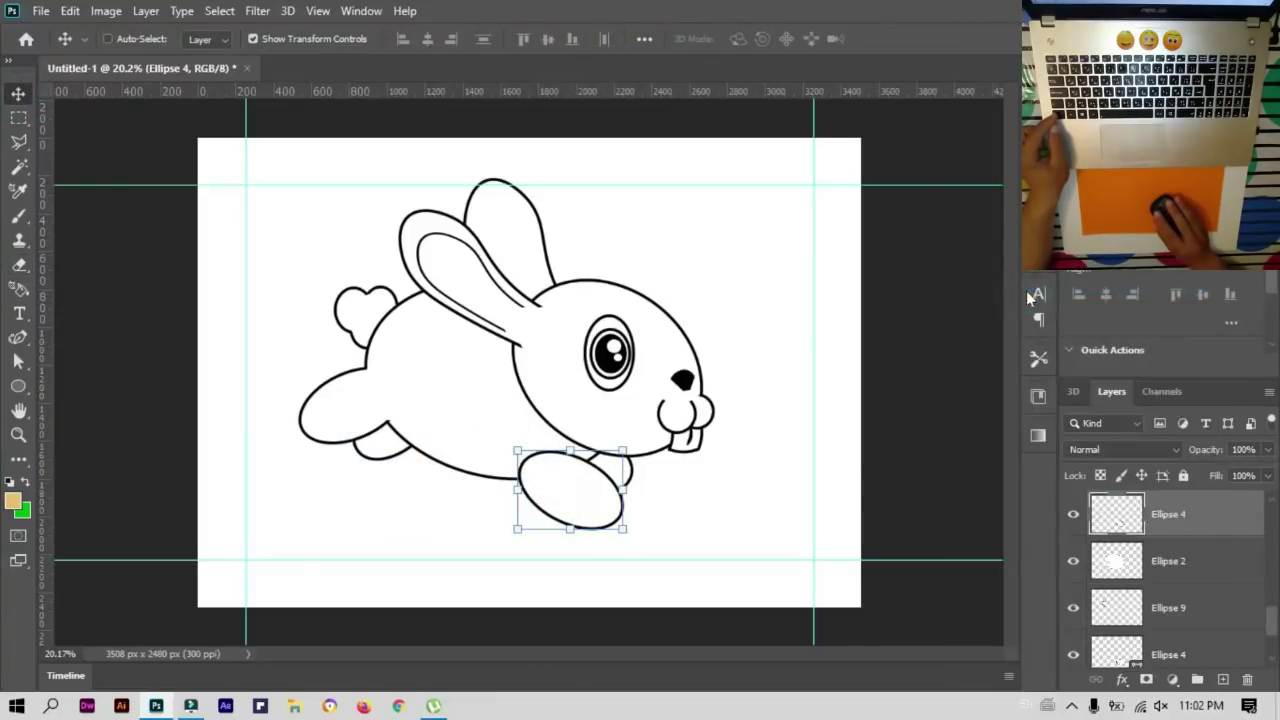
{"action": "left_click", "coordinate": [19, 265]}
{"action": "left_click_drag", "start_coordinate": [514, 451], "coordinate": [565, 471]}
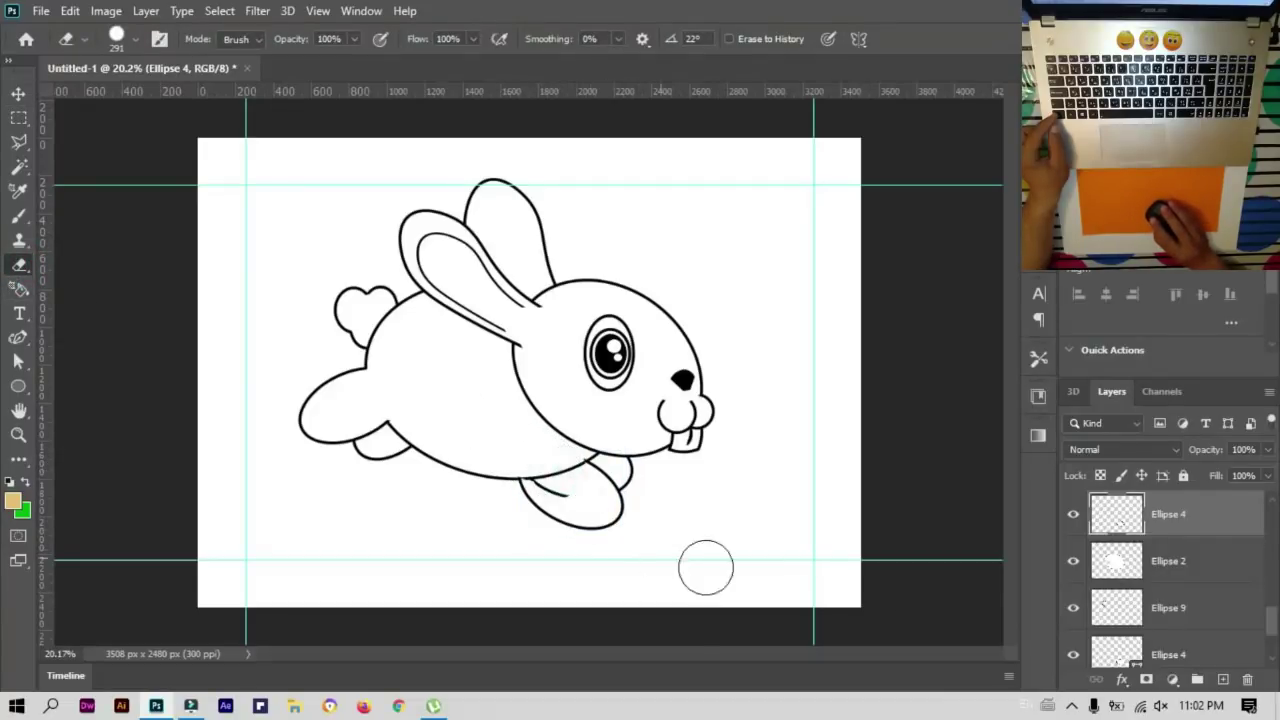
{"action": "left_click", "coordinate": [18, 93]}
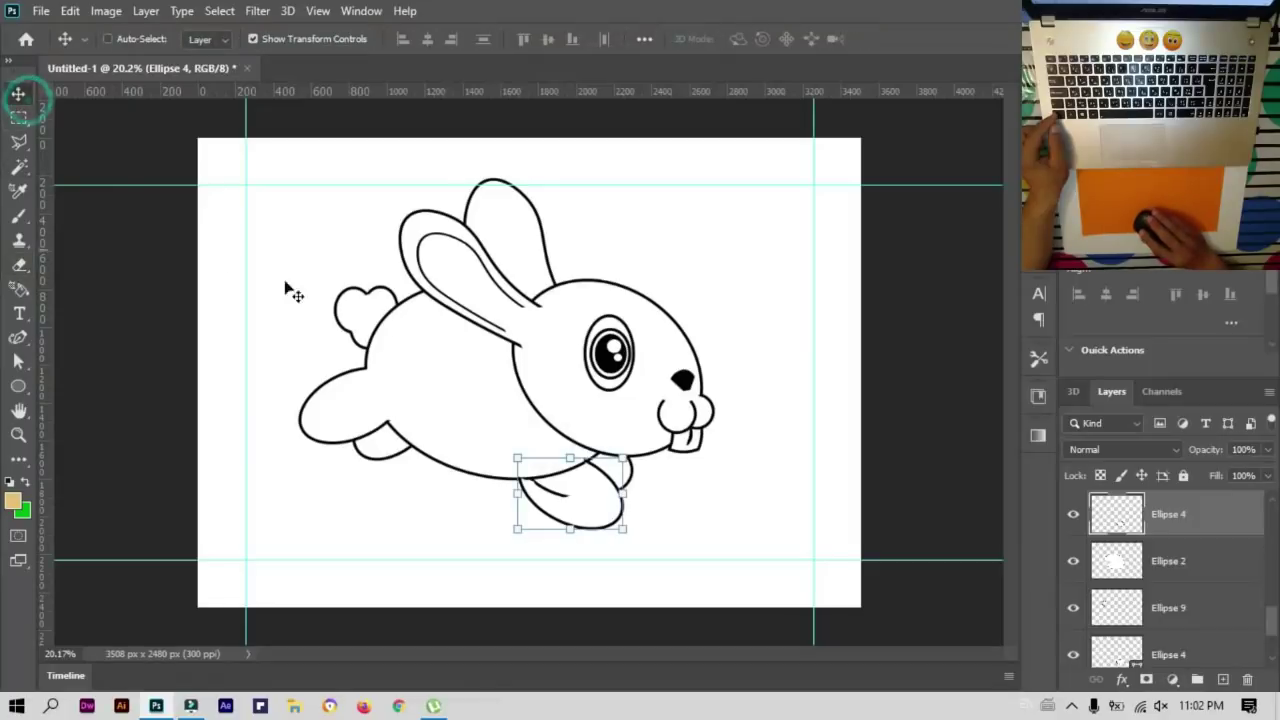
{"action": "left_click", "coordinate": [432, 353]}
{"action": "left_click", "coordinate": [19, 265]}
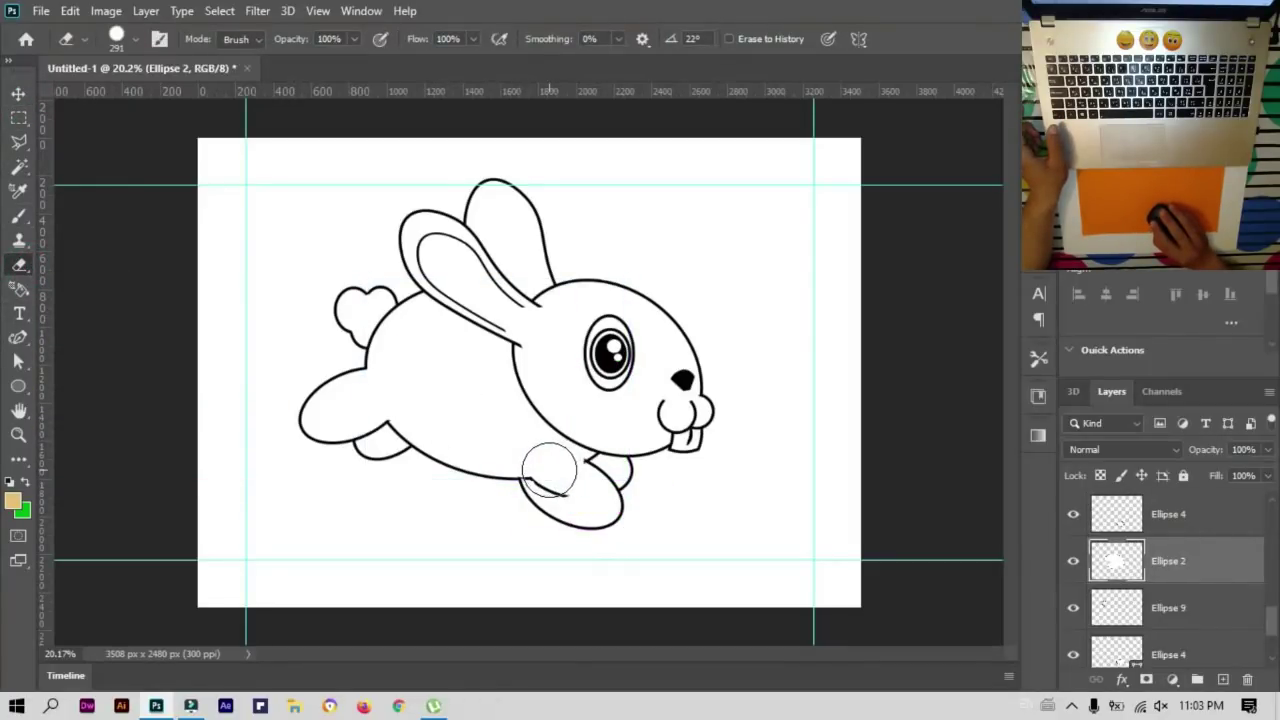
Step: Rasterize the other front foot layer and erase its inner line over the body
{"action": "left_click", "coordinate": [18, 93]}
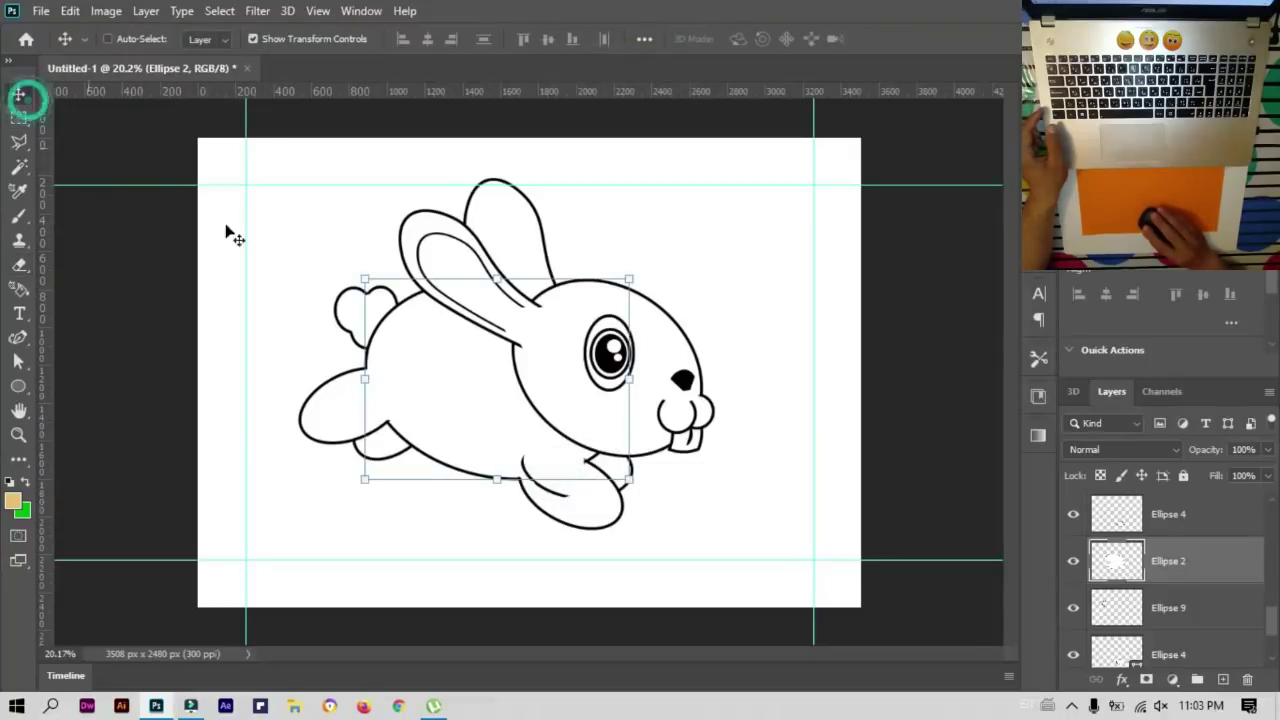
{"action": "left_click", "coordinate": [648, 468]}
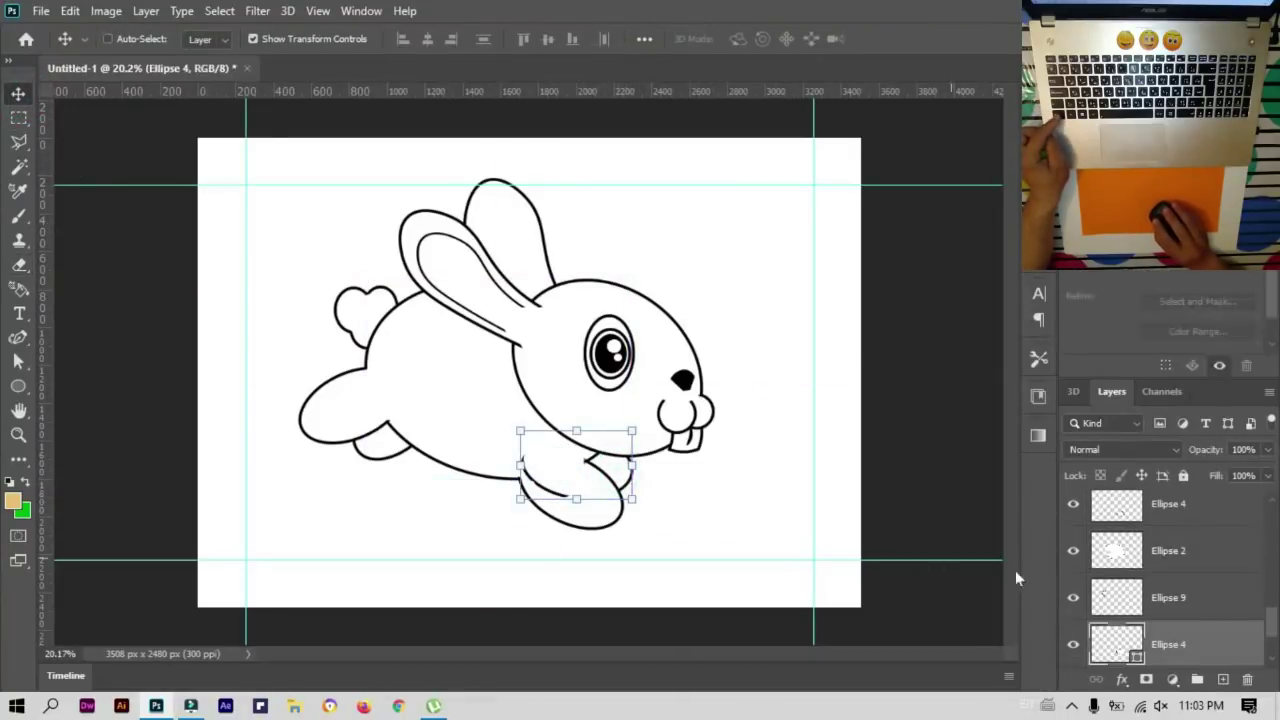
{"action": "right_click", "coordinate": [1178, 652]}
{"action": "left_click", "coordinate": [986, 288]}
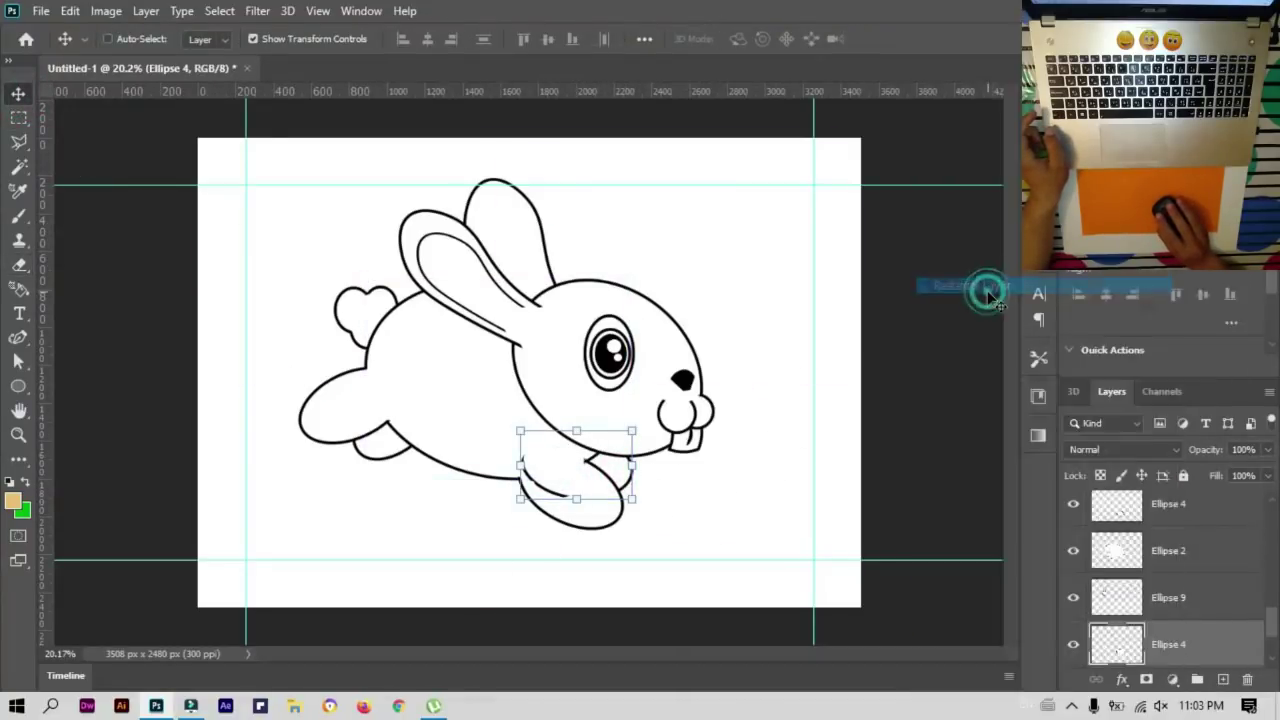
{"action": "left_click", "coordinate": [19, 265]}
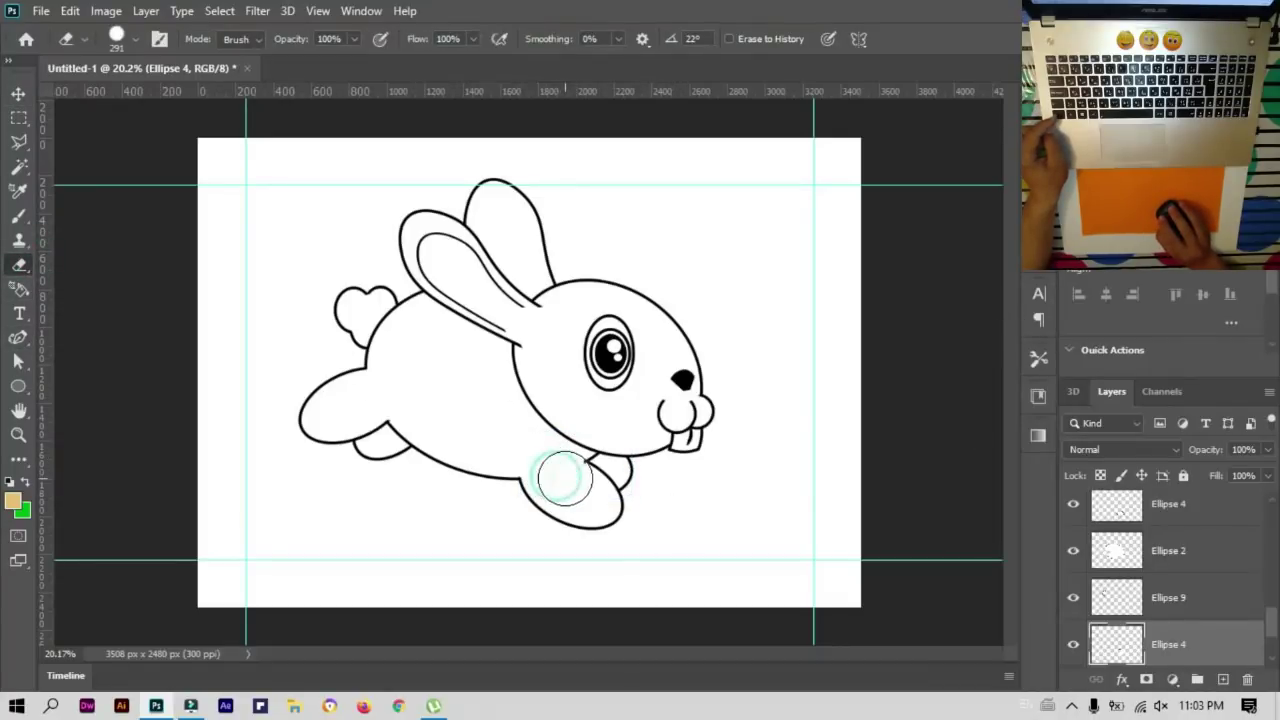
{"action": "left_click", "coordinate": [565, 479]}
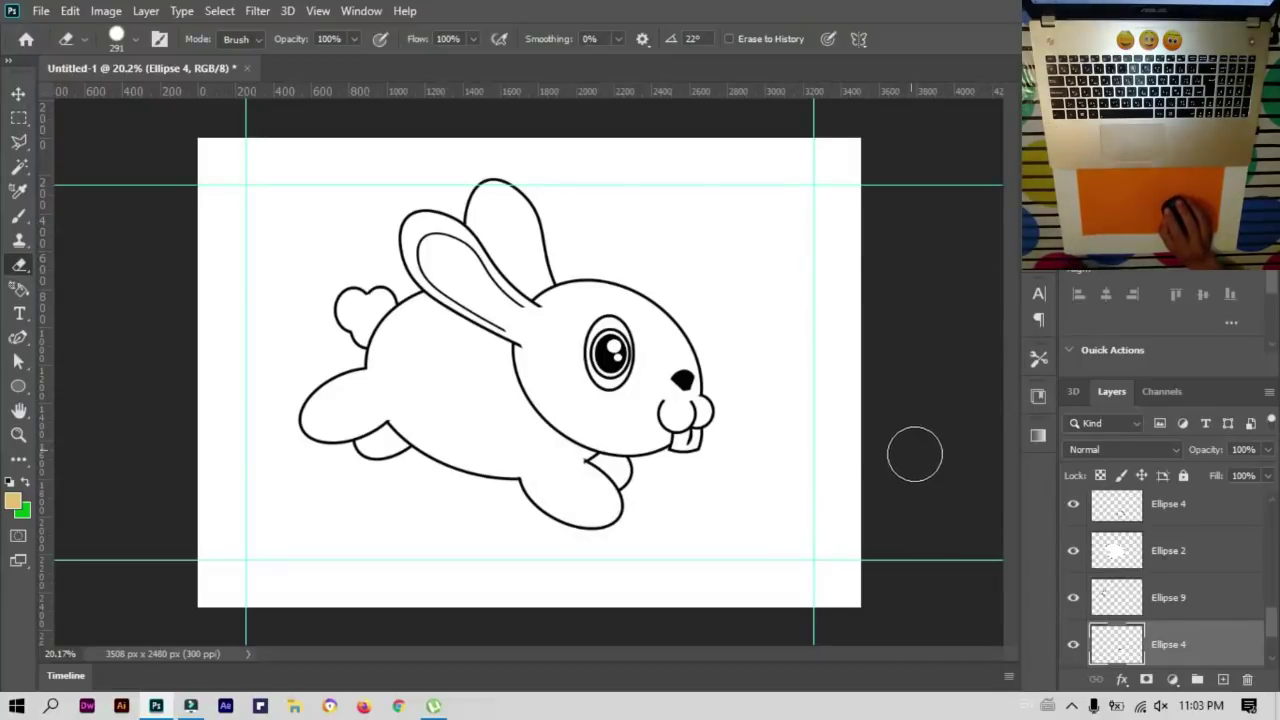
Step: Select all the bunny's layers and convert them into one smart object, Ellipse 8
{"action": "scroll", "coordinate": [1171, 586], "scroll_direction": "up", "scroll_amount": 3}
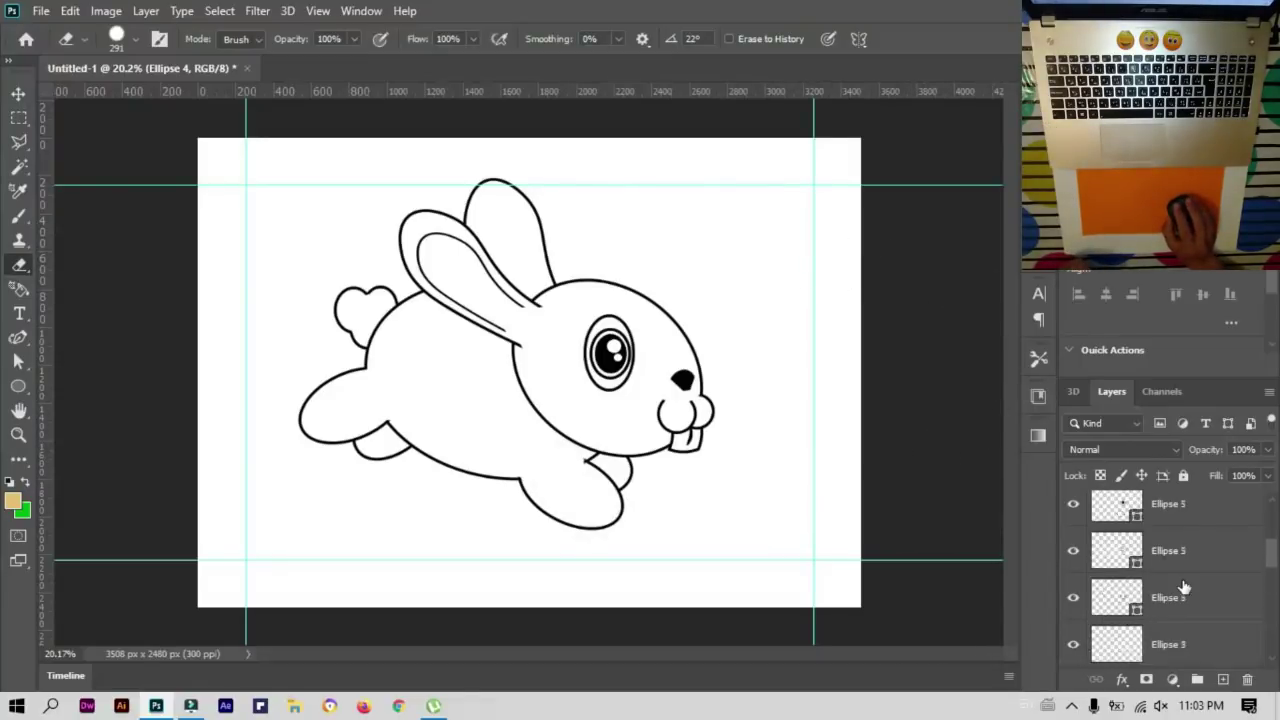
{"action": "scroll", "coordinate": [1171, 530], "scroll_direction": "up", "scroll_amount": 3}
{"action": "scroll", "coordinate": [1228, 525], "scroll_direction": "down", "scroll_amount": 3}
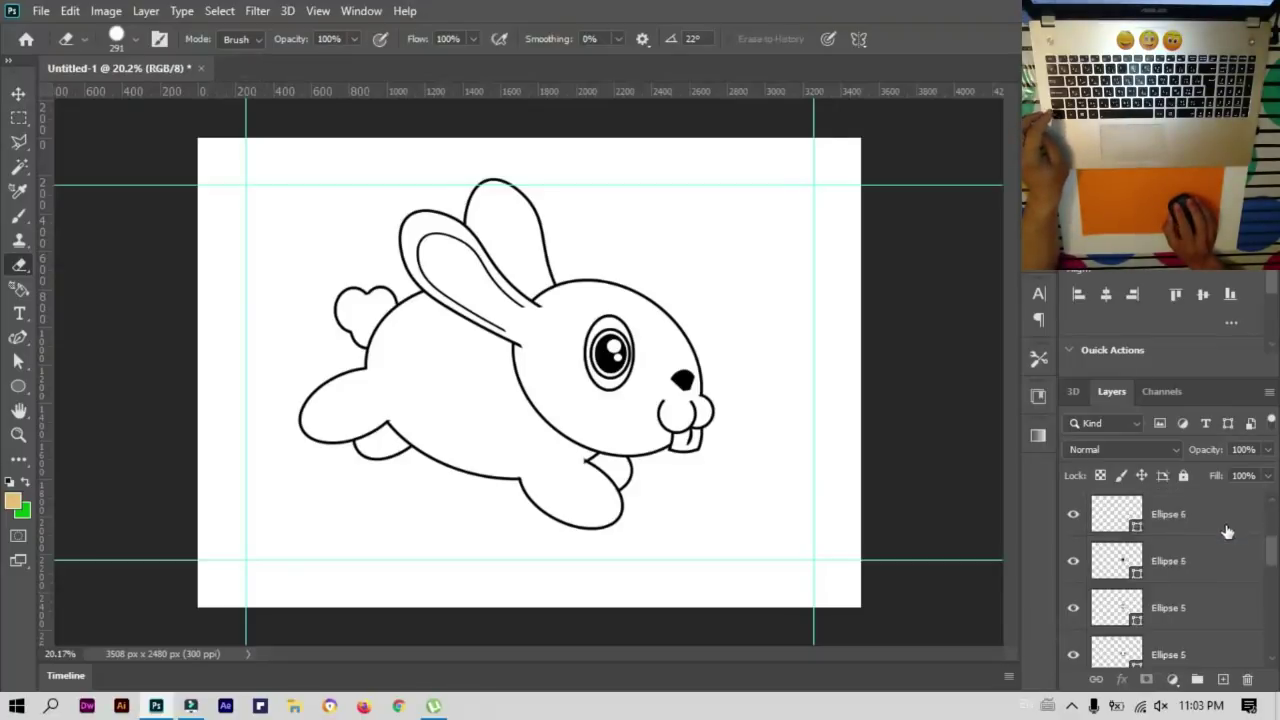
{"action": "scroll", "coordinate": [1222, 580], "scroll_direction": "down", "scroll_amount": 5}
{"action": "left_click", "coordinate": [1208, 644], "text": "shift"}
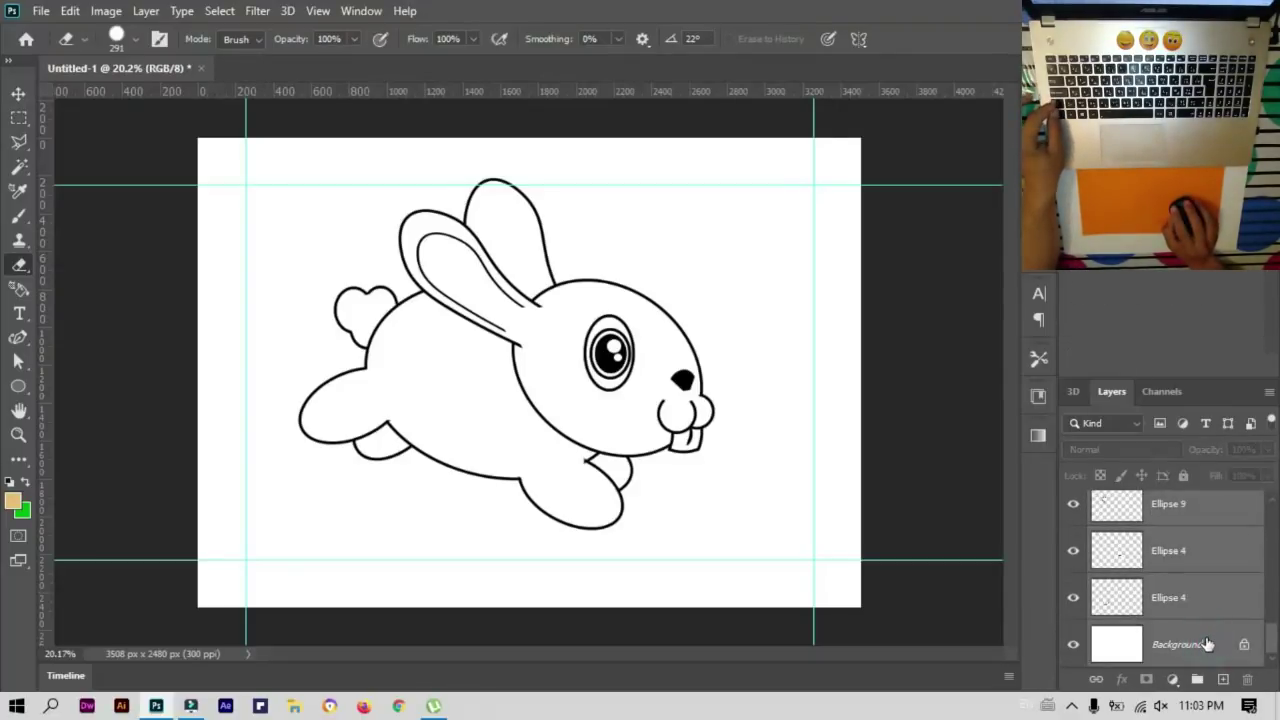
{"action": "right_click", "coordinate": [1208, 644]}
{"action": "left_click", "coordinate": [1204, 527]}
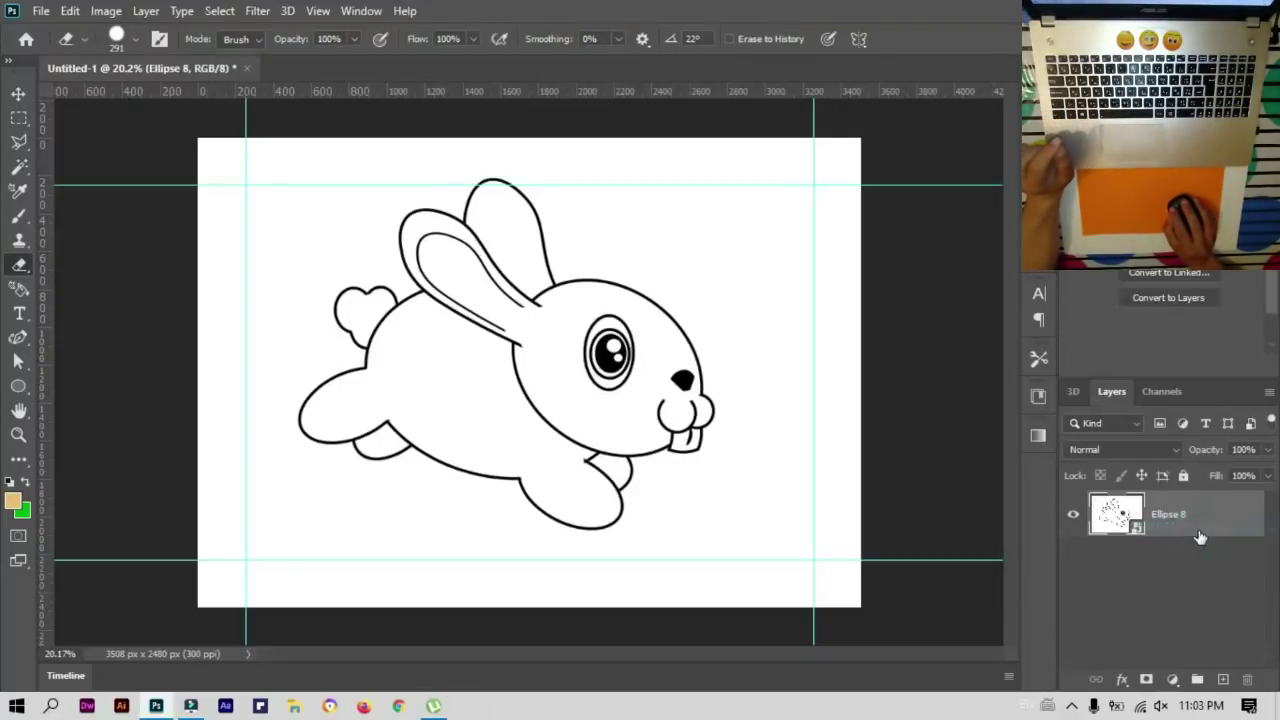
{"action": "double_click", "coordinate": [1078, 516]}
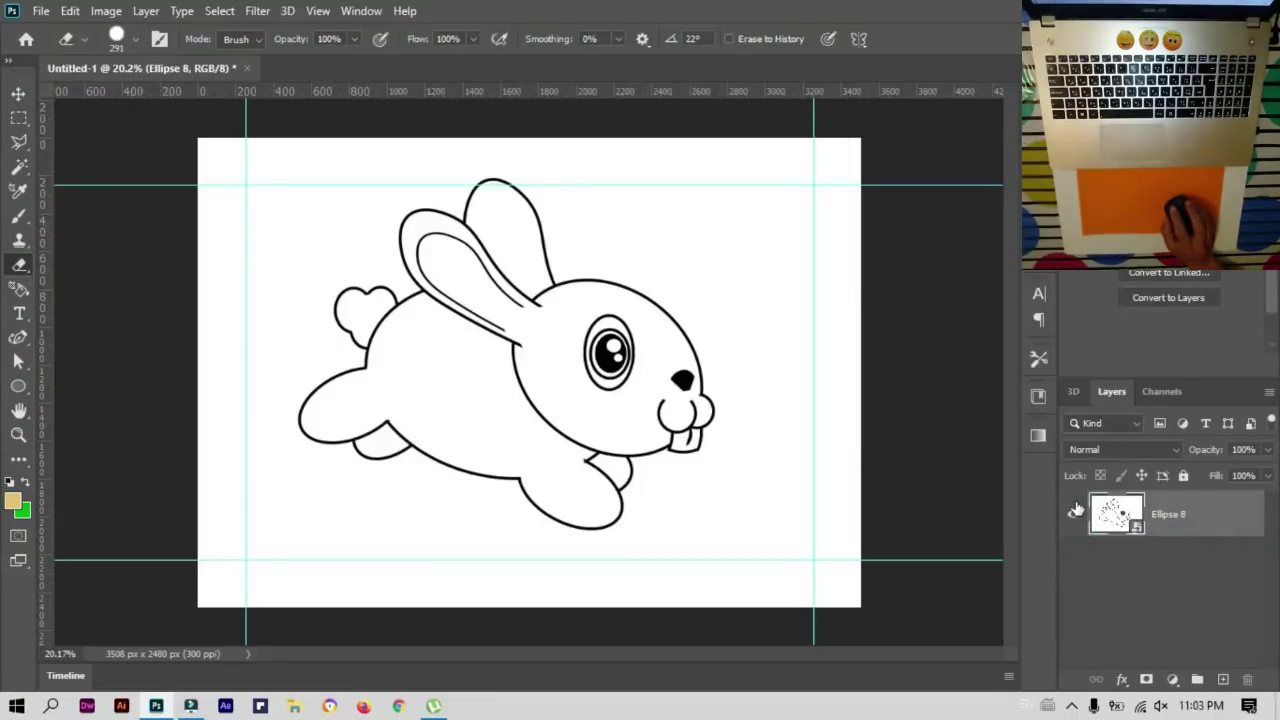
{"action": "right_click", "coordinate": [1175, 527]}
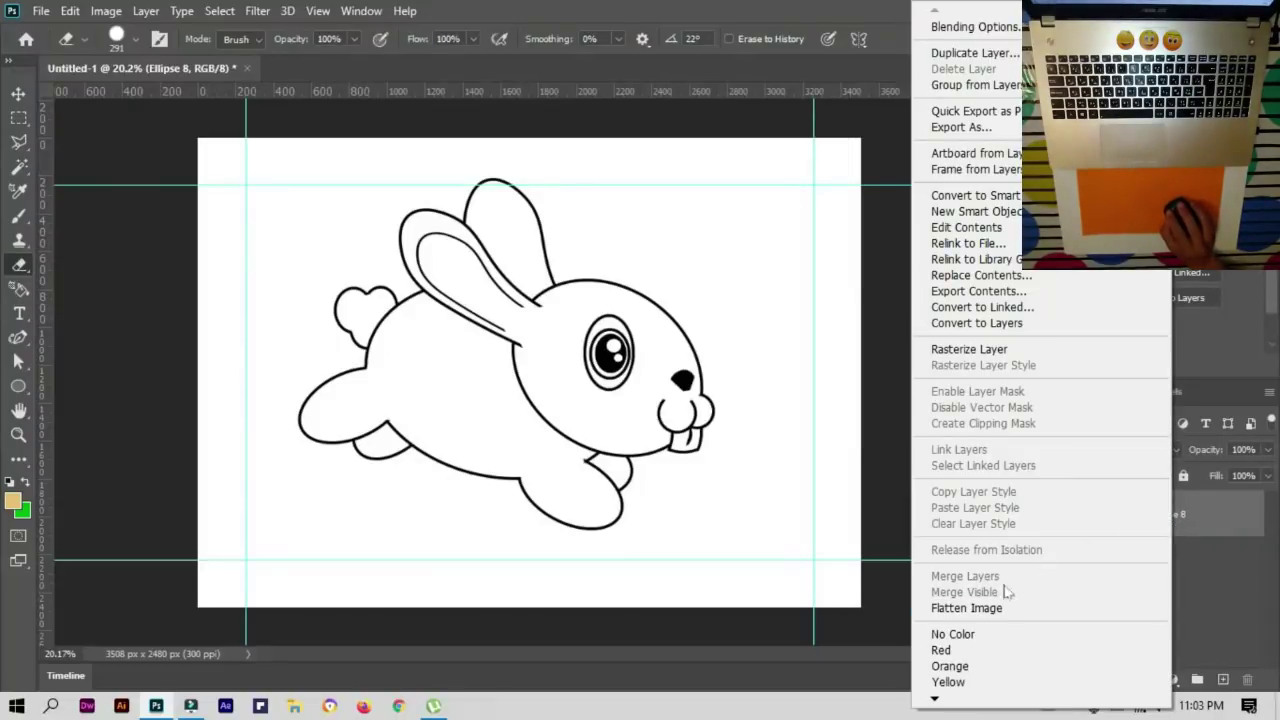
{"action": "left_click", "coordinate": [971, 346]}
{"action": "left_click", "coordinate": [1118, 517]}
{"action": "left_click", "coordinate": [1075, 515]}
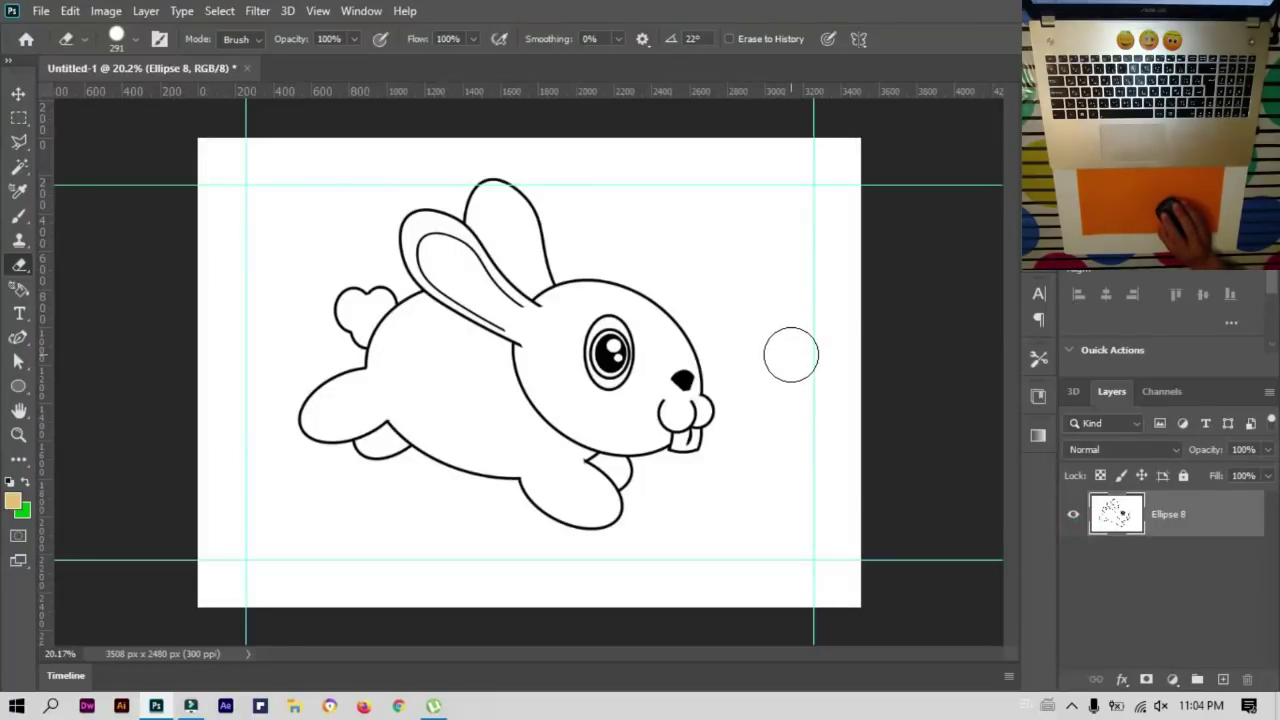
Step: Set the foreground colour to orange (#f49126)
{"action": "left_click", "coordinate": [12, 460]}
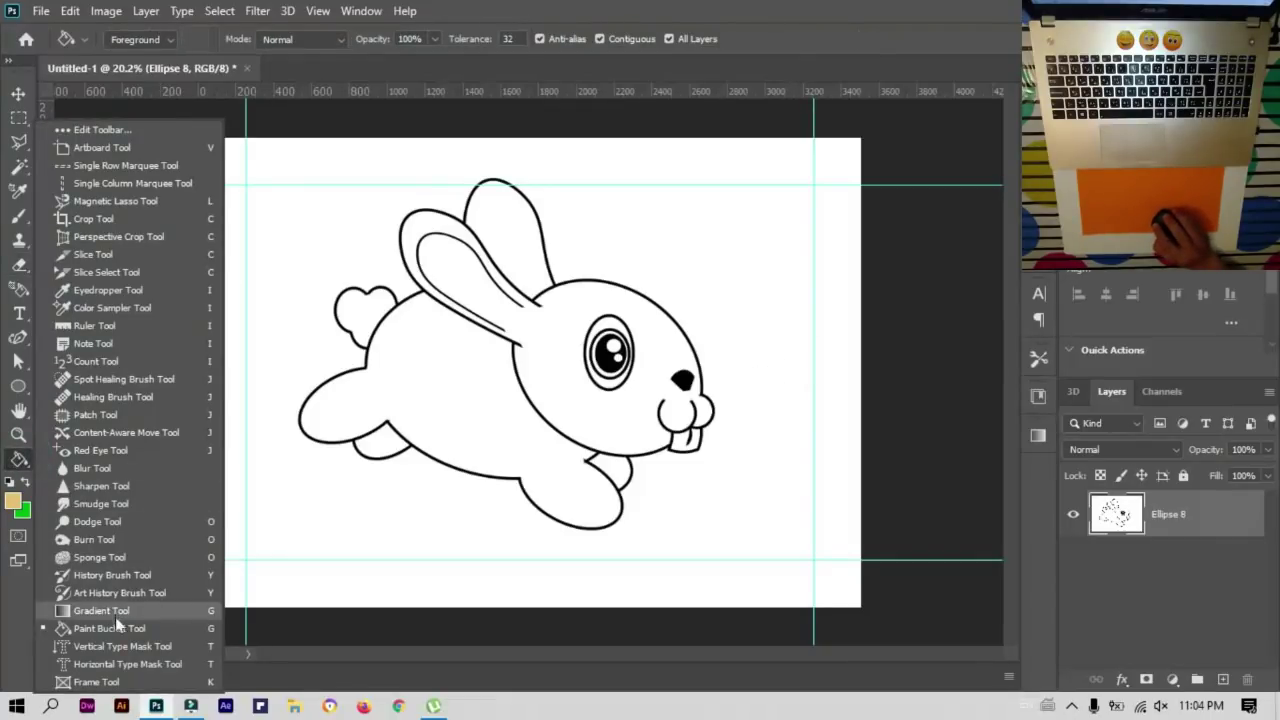
{"action": "left_click", "coordinate": [15, 505]}
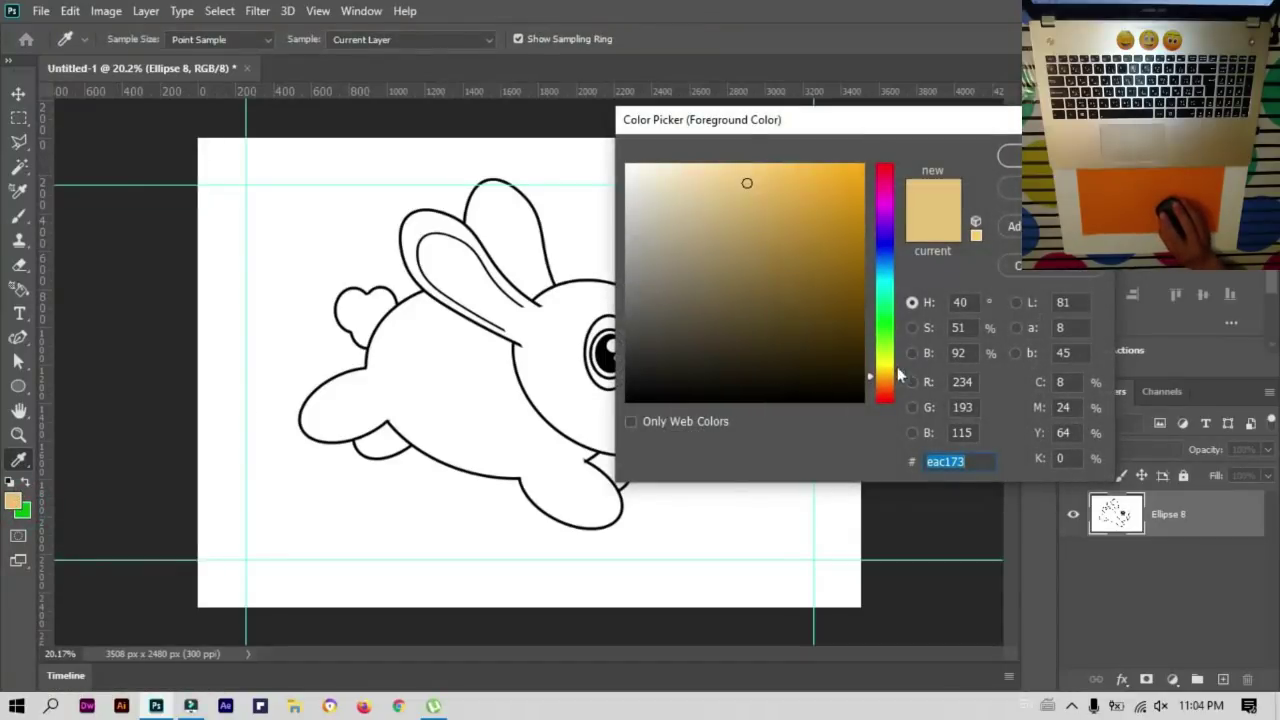
{"action": "left_click_drag", "start_coordinate": [872, 374], "coordinate": [885, 390]}
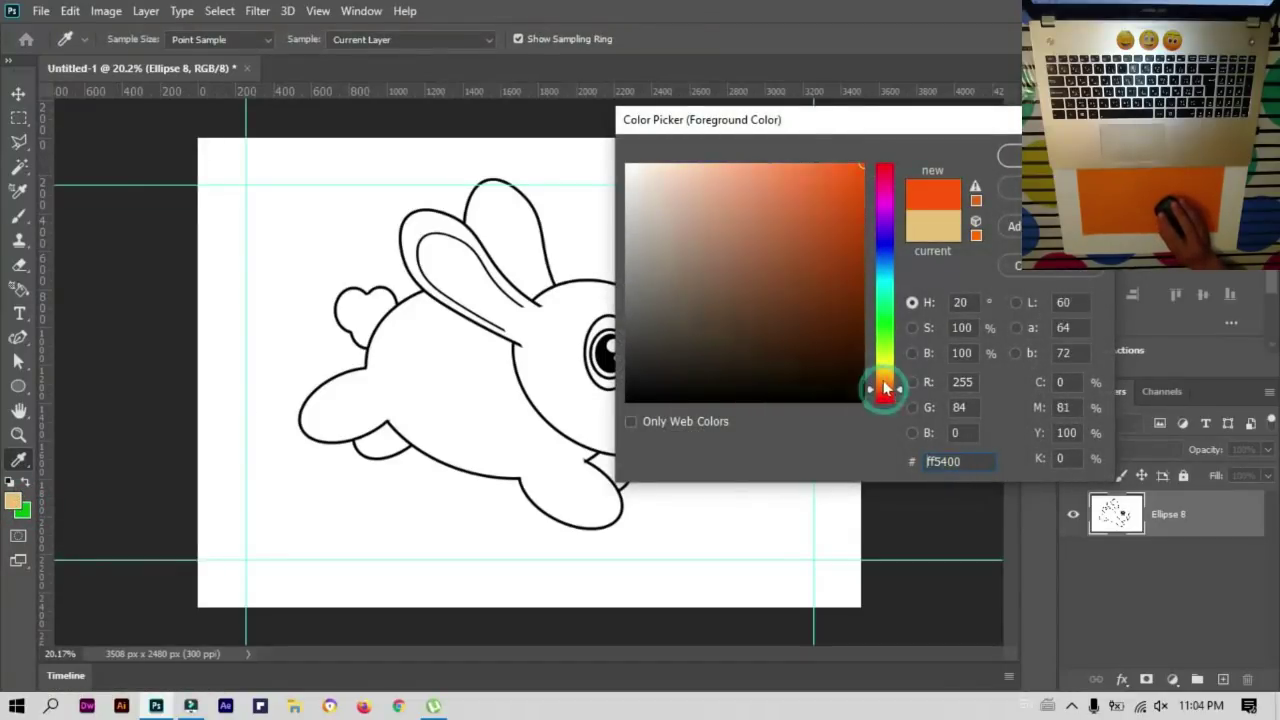
{"action": "left_click", "coordinate": [826, 174]}
{"action": "left_click_drag", "start_coordinate": [890, 380], "coordinate": [891, 383]}
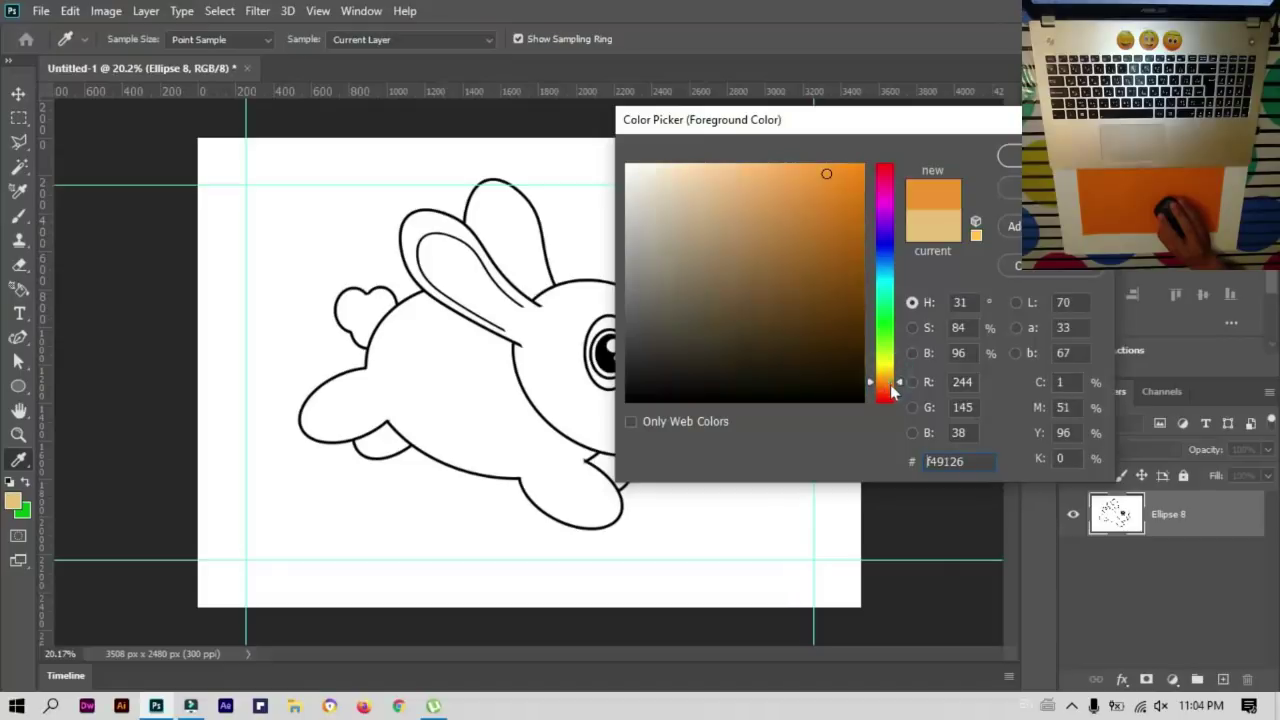
{"action": "left_click", "coordinate": [1008, 155]}
{"action": "key", "text": "g"}
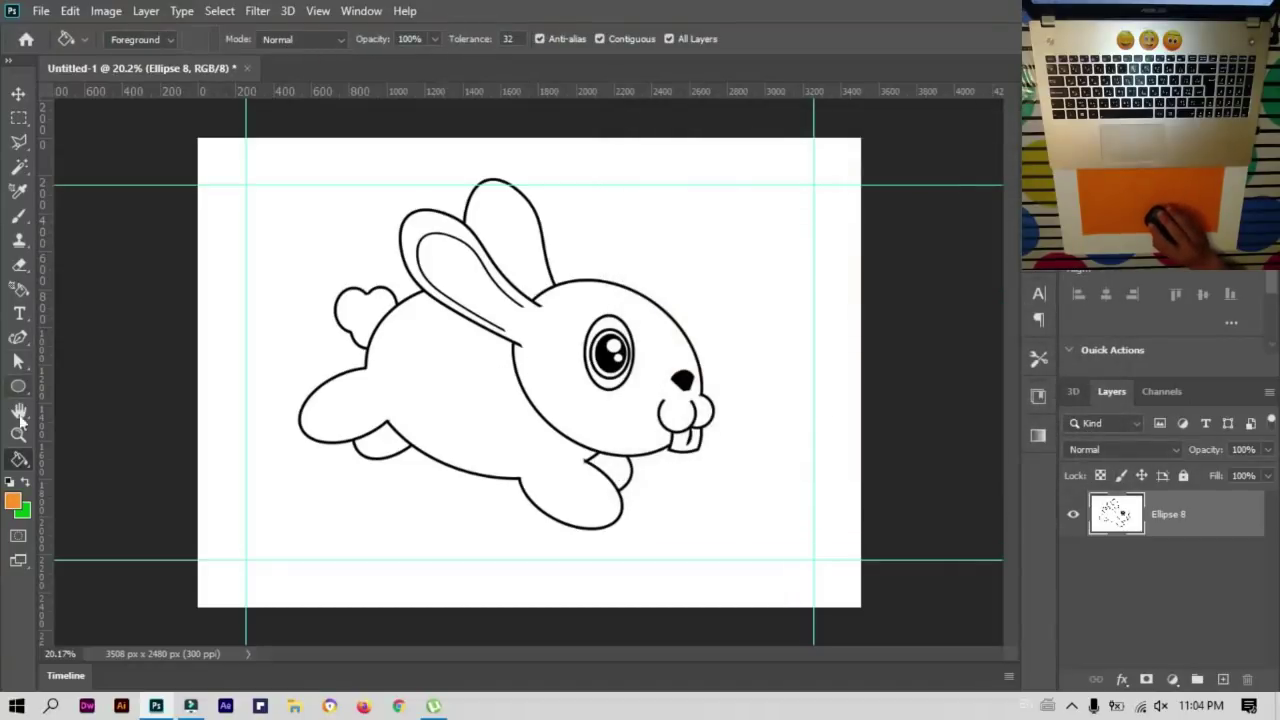
Step: Magic Wand the body, fill it orange on new Layer 1, then select the head and ears
{"action": "key", "text": "w"}
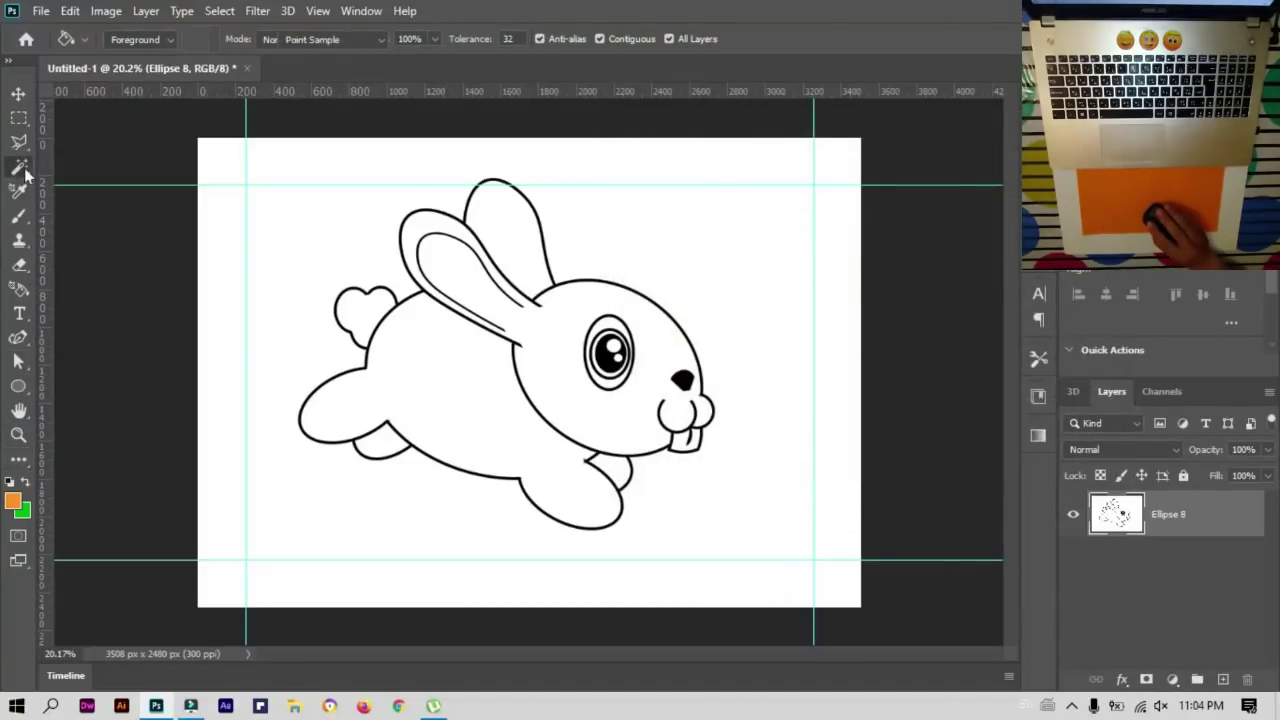
{"action": "left_click", "coordinate": [425, 400]}
{"action": "left_click", "coordinate": [1222, 679]}
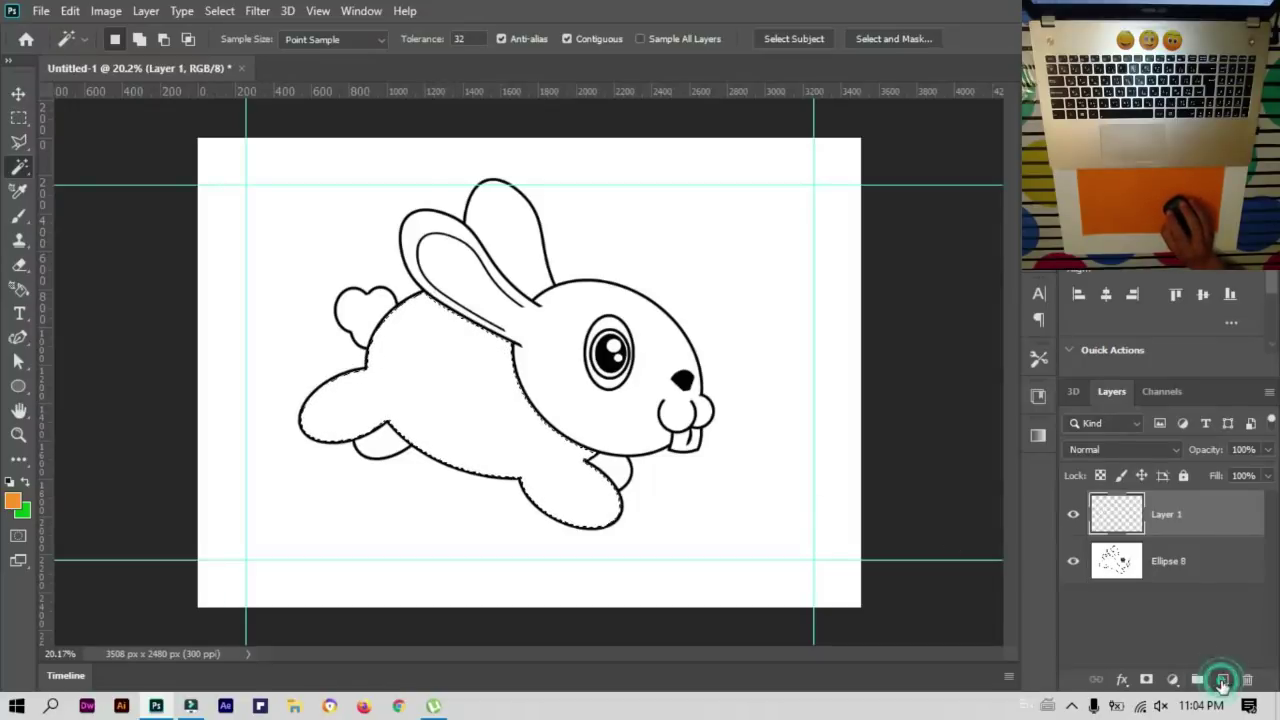
{"action": "left_click", "coordinate": [20, 289]}
{"action": "left_click", "coordinate": [18, 459]}
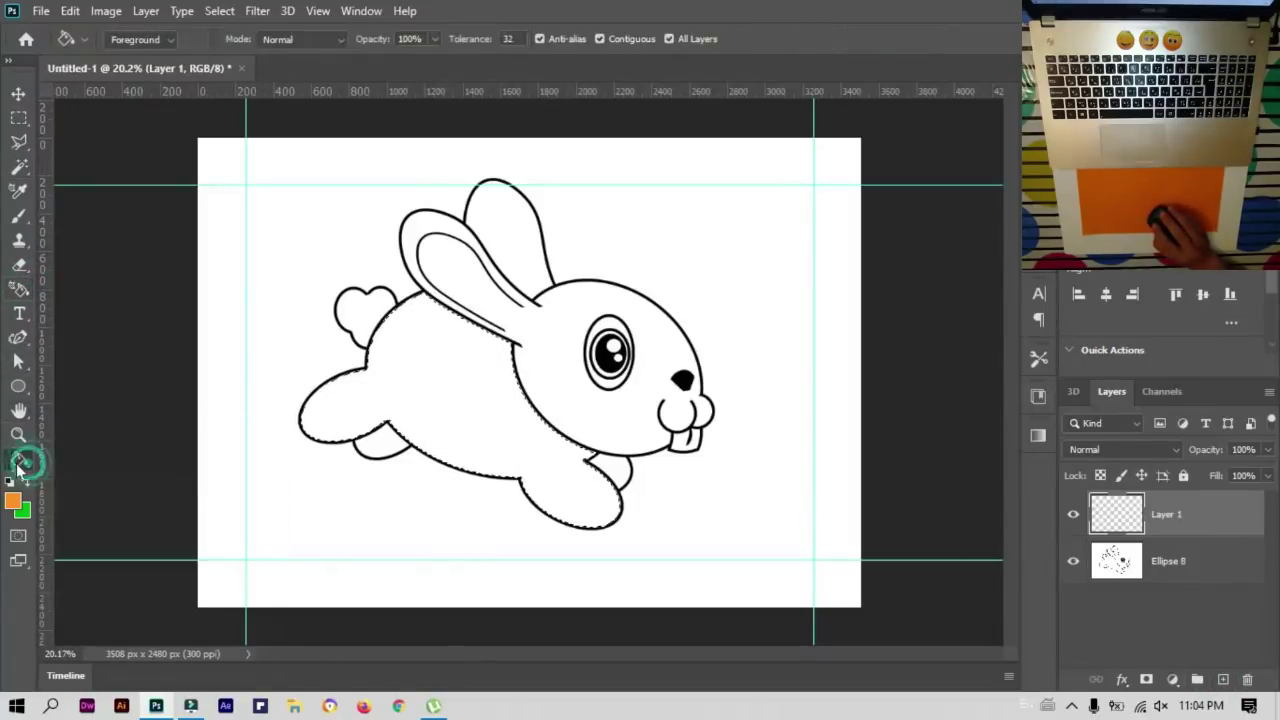
{"action": "left_click", "coordinate": [480, 418]}
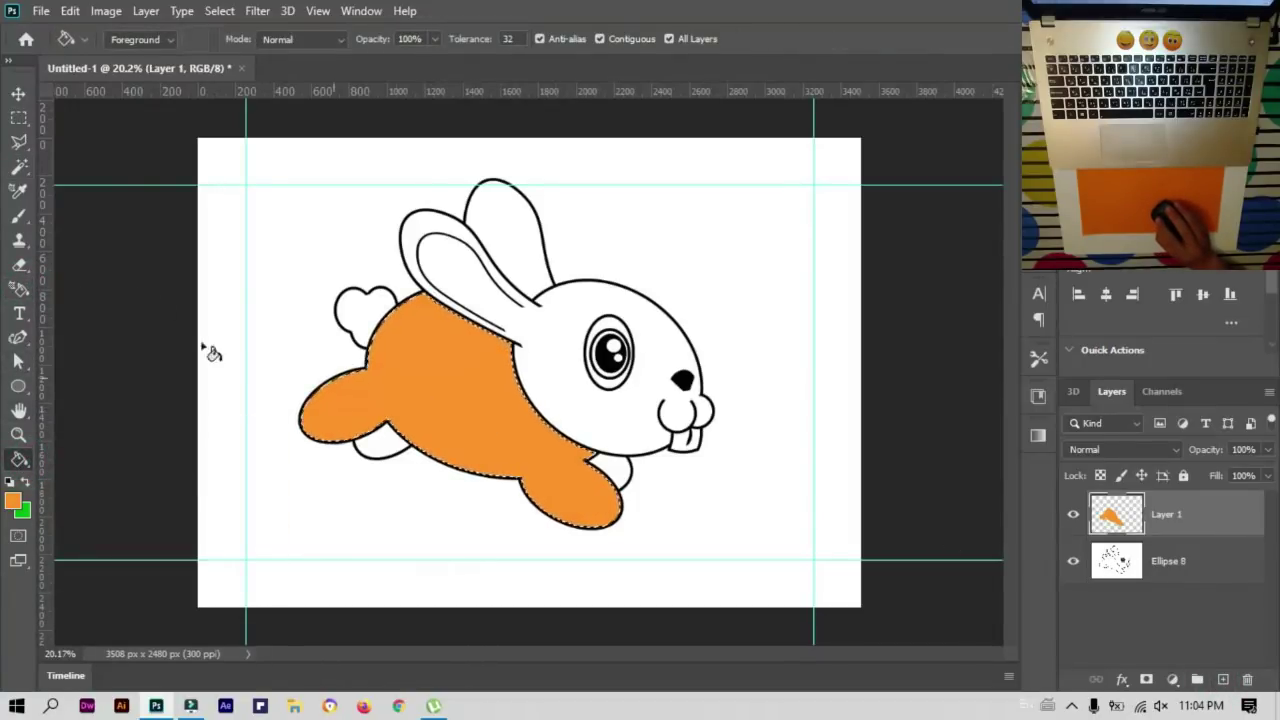
{"action": "key", "text": "w"}
{"action": "key", "text": "alt+bracketleft"}
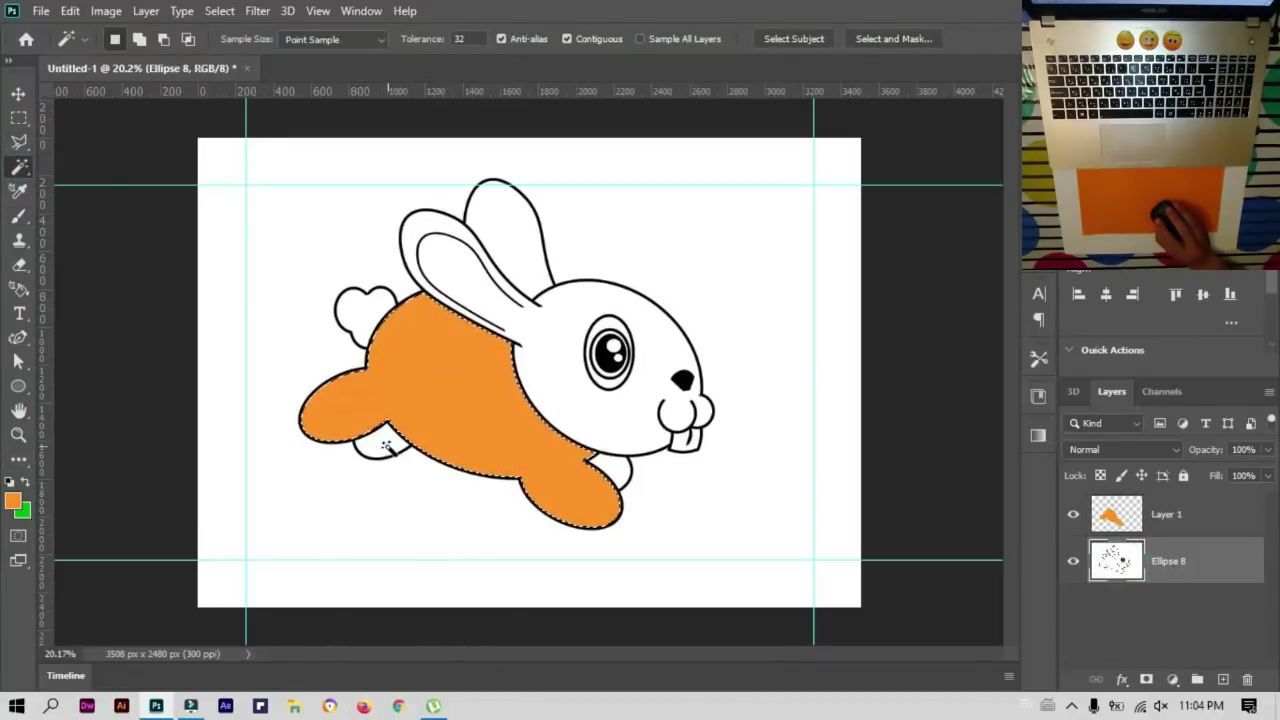
{"action": "left_click", "coordinate": [632, 420]}
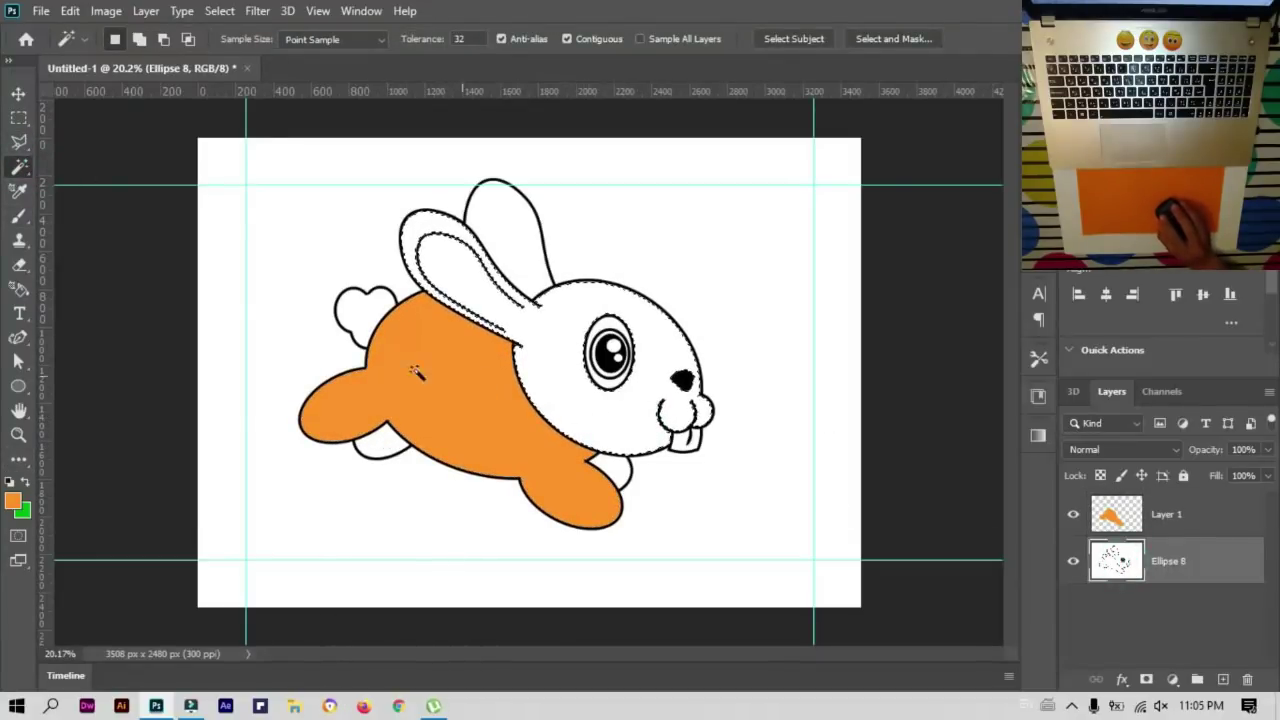
Step: Set the background colour to yellow
{"action": "left_click", "coordinate": [17, 508]}
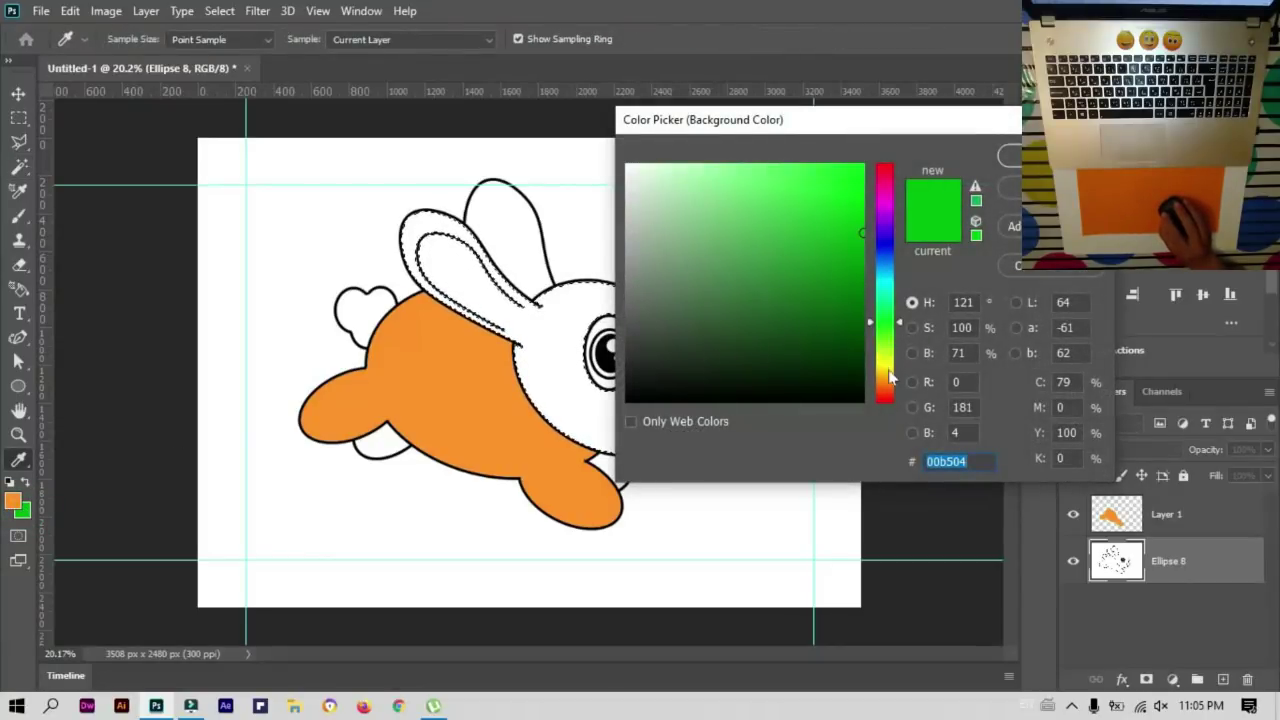
{"action": "left_click", "coordinate": [889, 368]}
{"action": "left_click", "coordinate": [1010, 155]}
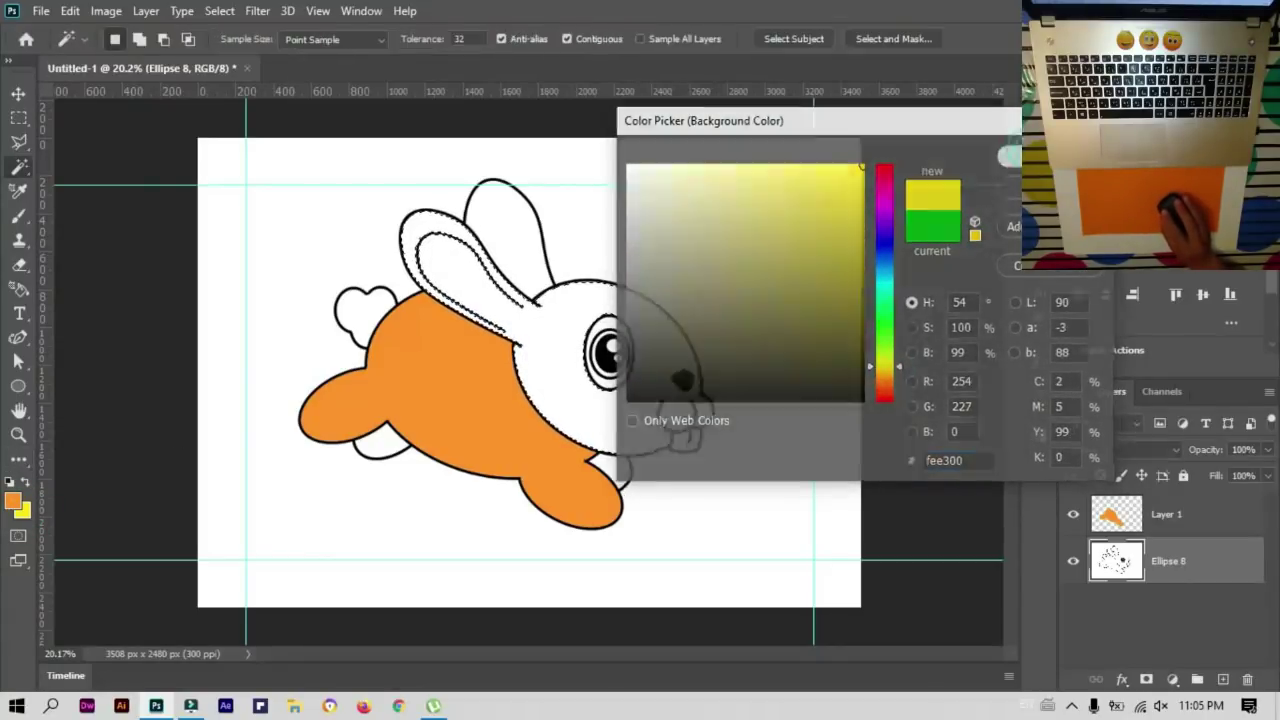
Step: Fill the head and ear with an orange-to-yellow gradient on new Layer 2
{"action": "left_click", "coordinate": [26, 463]}
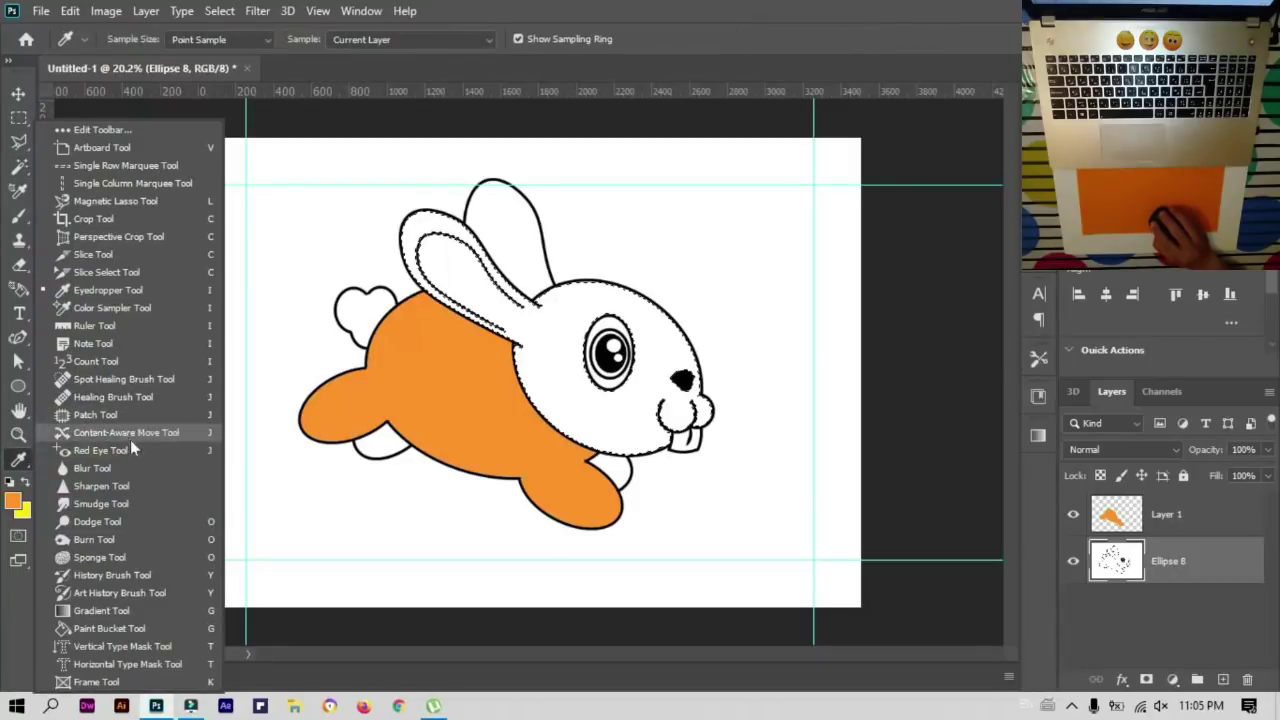
{"action": "left_click", "coordinate": [104, 610]}
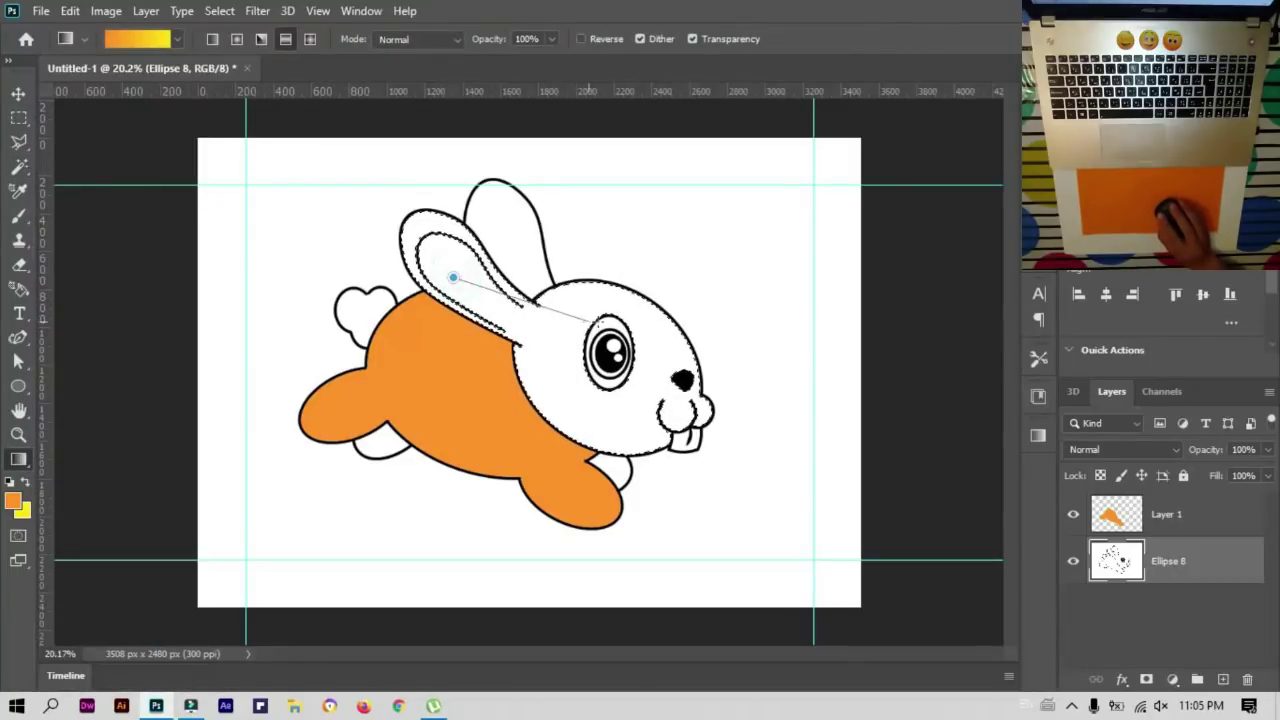
{"action": "left_click_drag", "start_coordinate": [692, 420], "coordinate": [717, 466]}
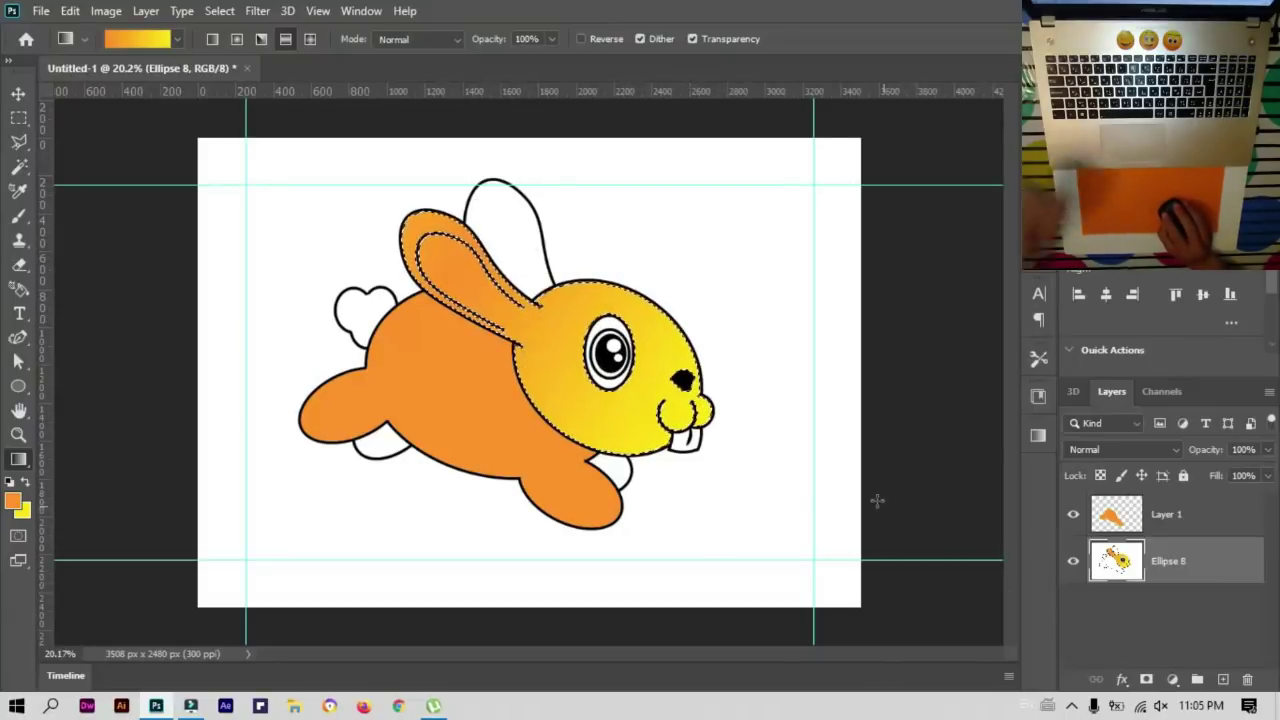
{"action": "key", "text": "ctrl+z"}
{"action": "left_click", "coordinate": [1223, 680]}
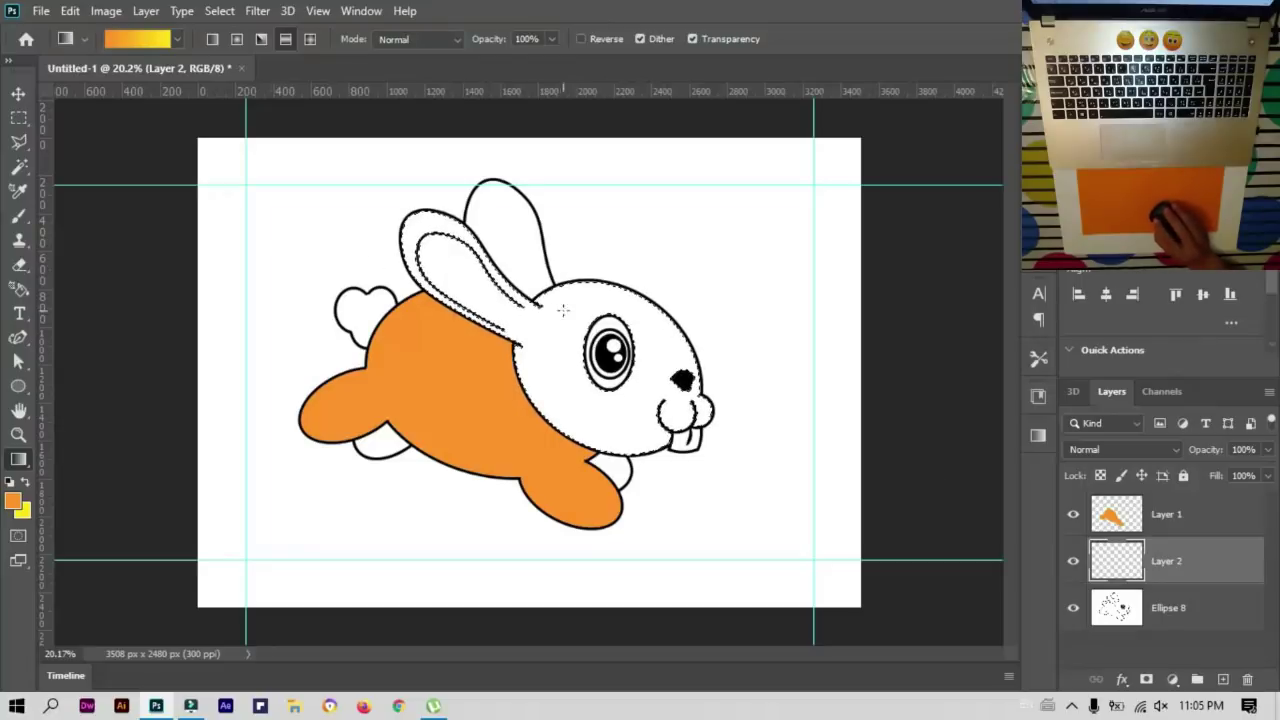
{"action": "left_click_drag", "start_coordinate": [446, 251], "coordinate": [714, 426]}
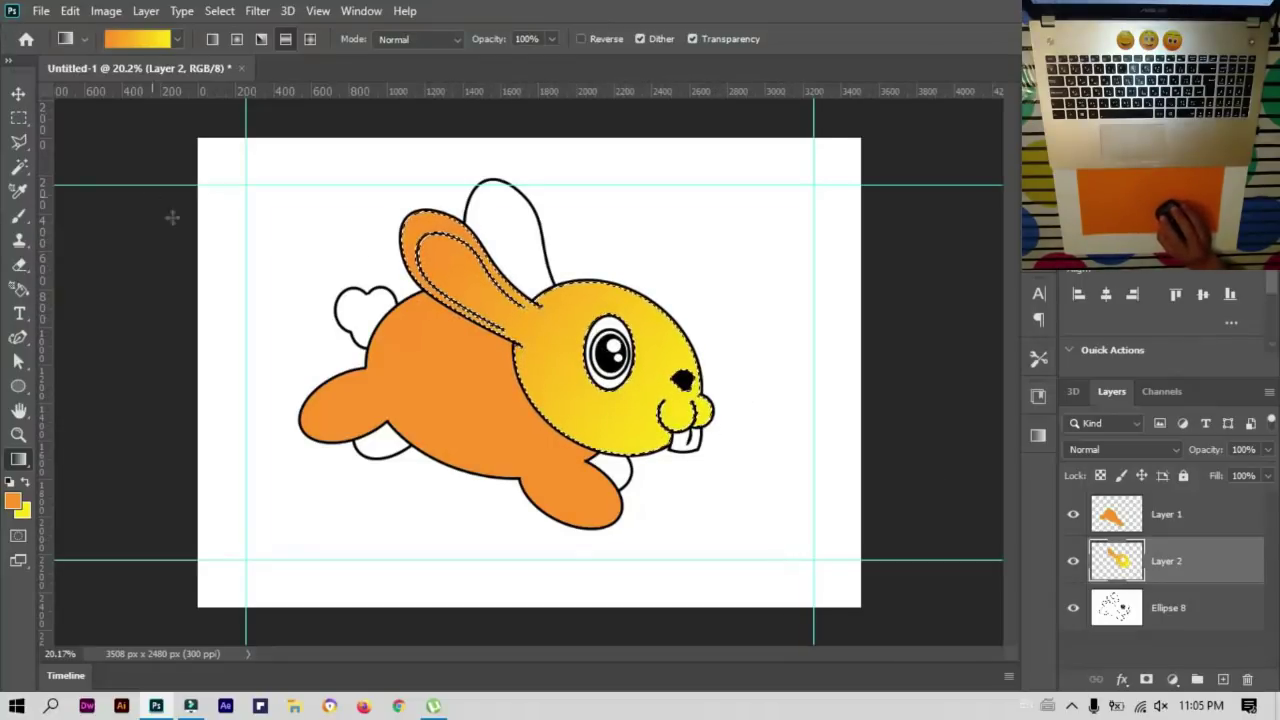
Step: Select the white back ear and fill it darker orange on new Layer 3
{"action": "key", "text": "w"}
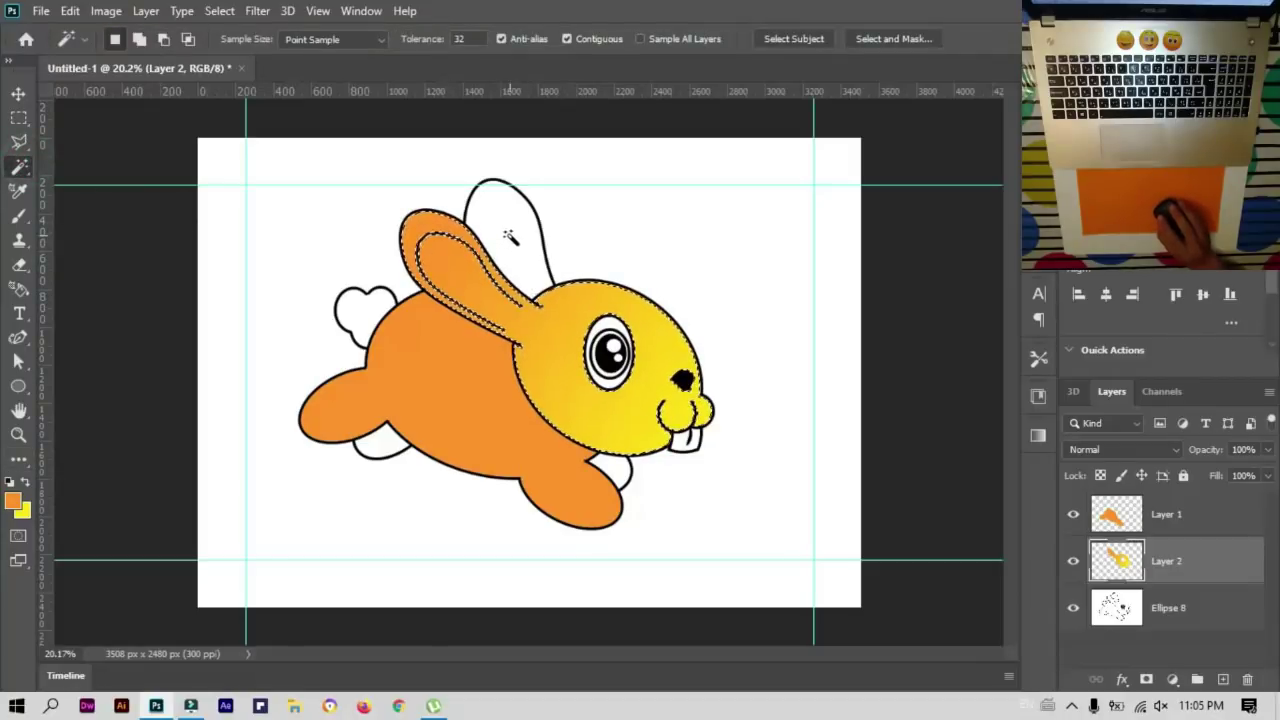
{"action": "key", "text": "alt+bracketleft"}
{"action": "left_click", "coordinate": [510, 237]}
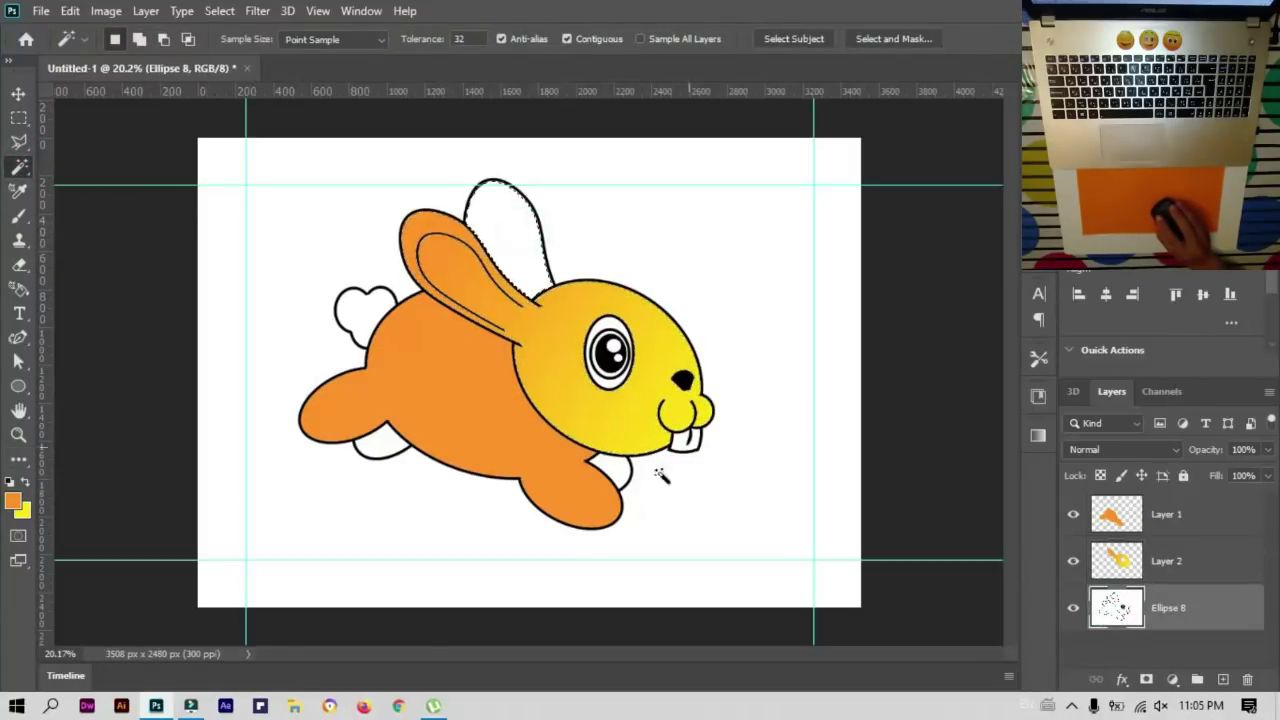
{"action": "left_click", "coordinate": [12, 500]}
{"action": "left_click_drag", "start_coordinate": [858, 166], "coordinate": [868, 213]}
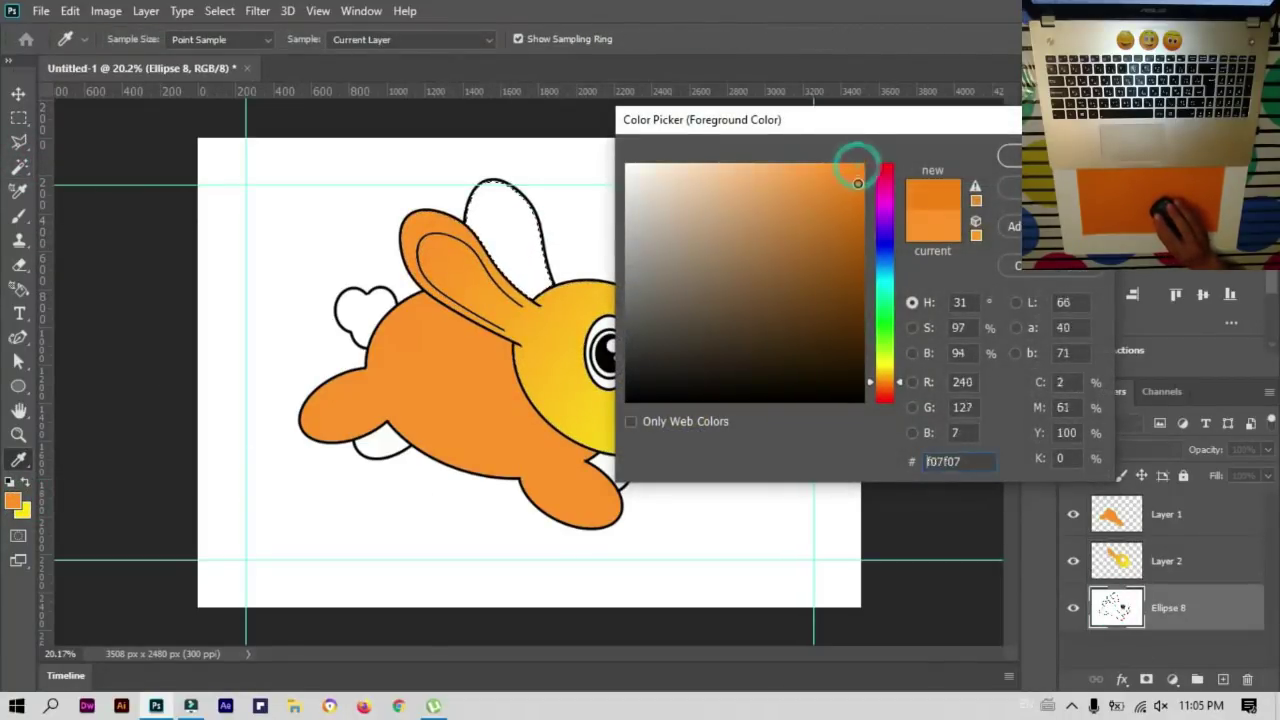
{"action": "key", "text": "Return"}
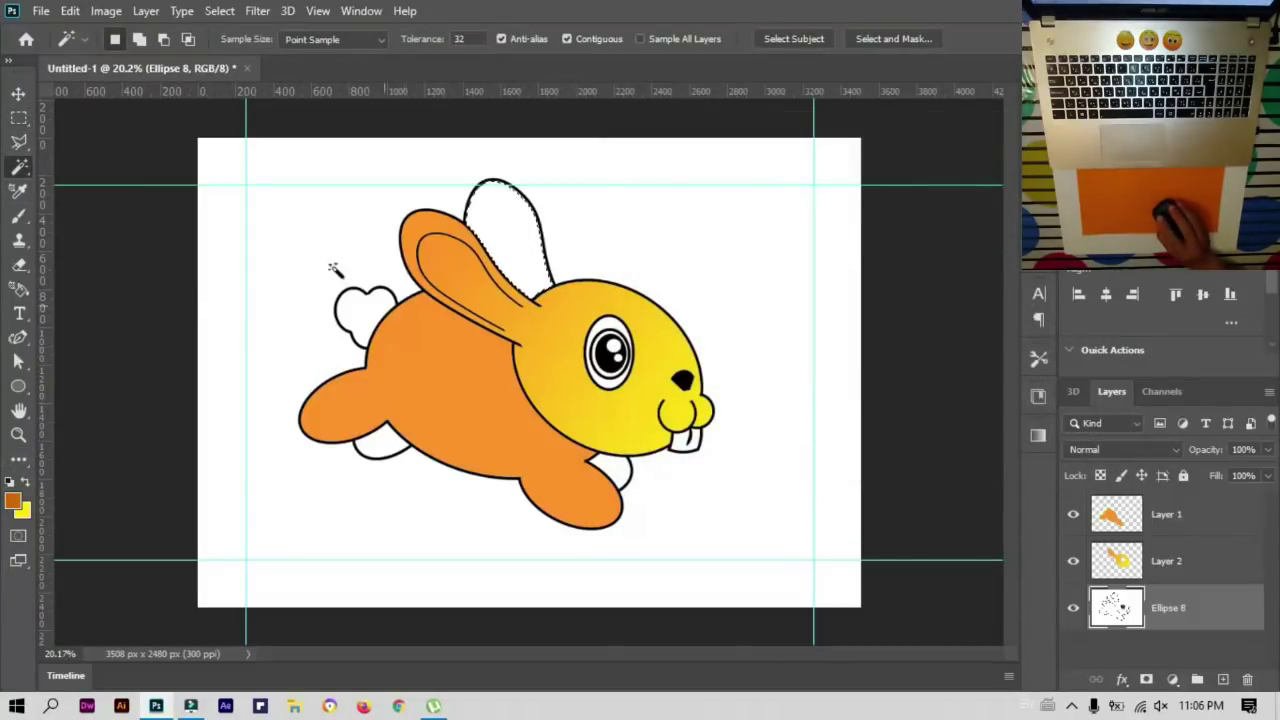
{"action": "left_click", "coordinate": [1222, 679]}
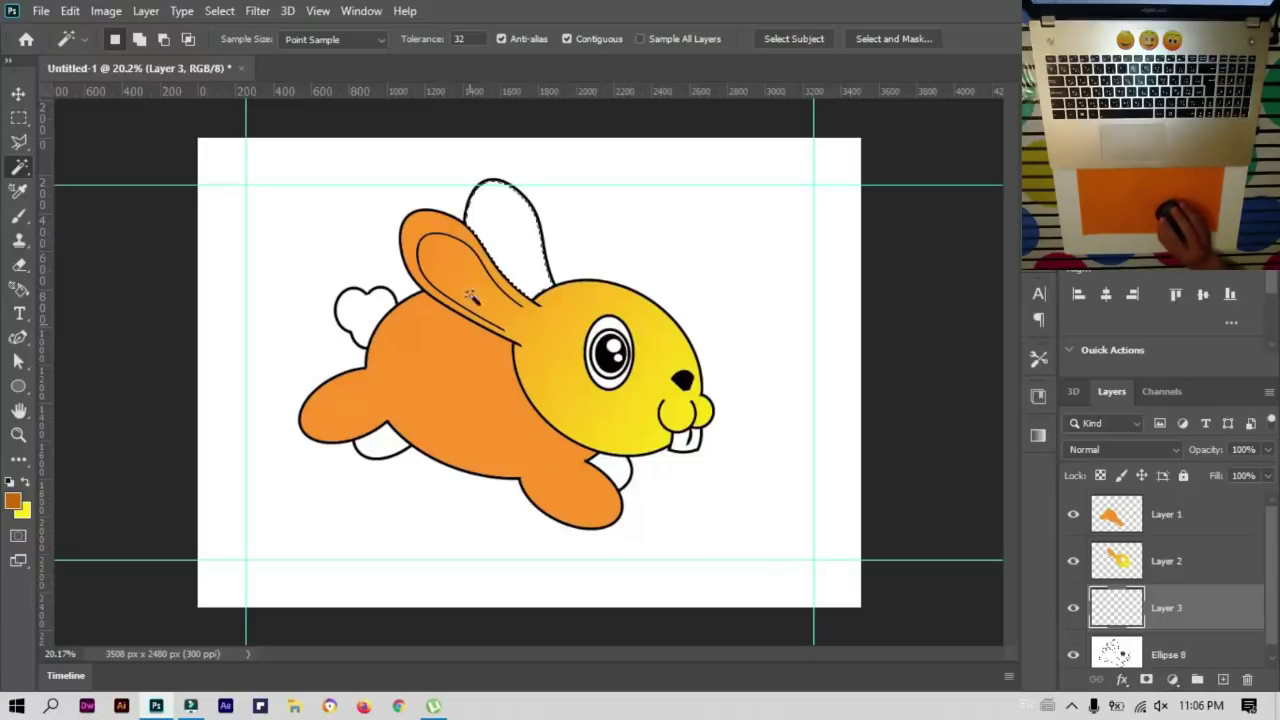
{"action": "left_click", "coordinate": [18, 458]}
{"action": "left_click", "coordinate": [130, 540]}
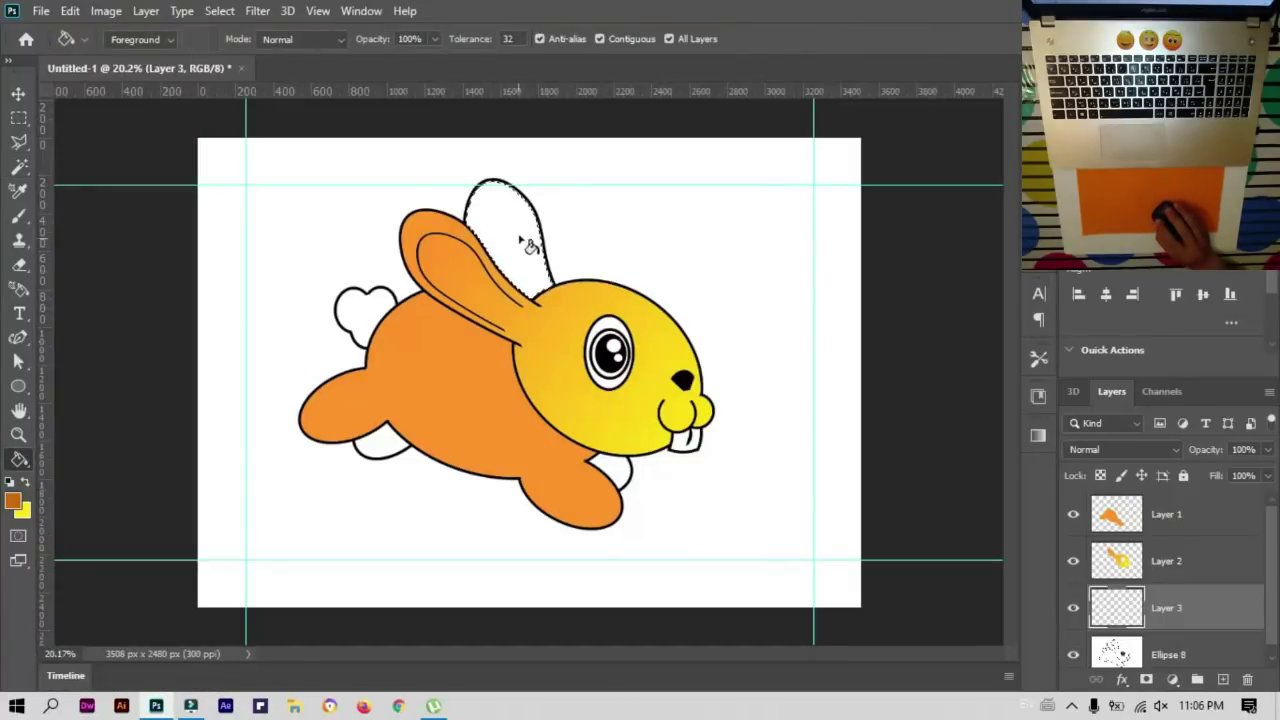
{"action": "left_click", "coordinate": [505, 225]}
Step: Select both white paws and fill them brown on new Layer 4
{"action": "key", "text": "w"}
{"action": "key", "text": "alt+bracketleft"}
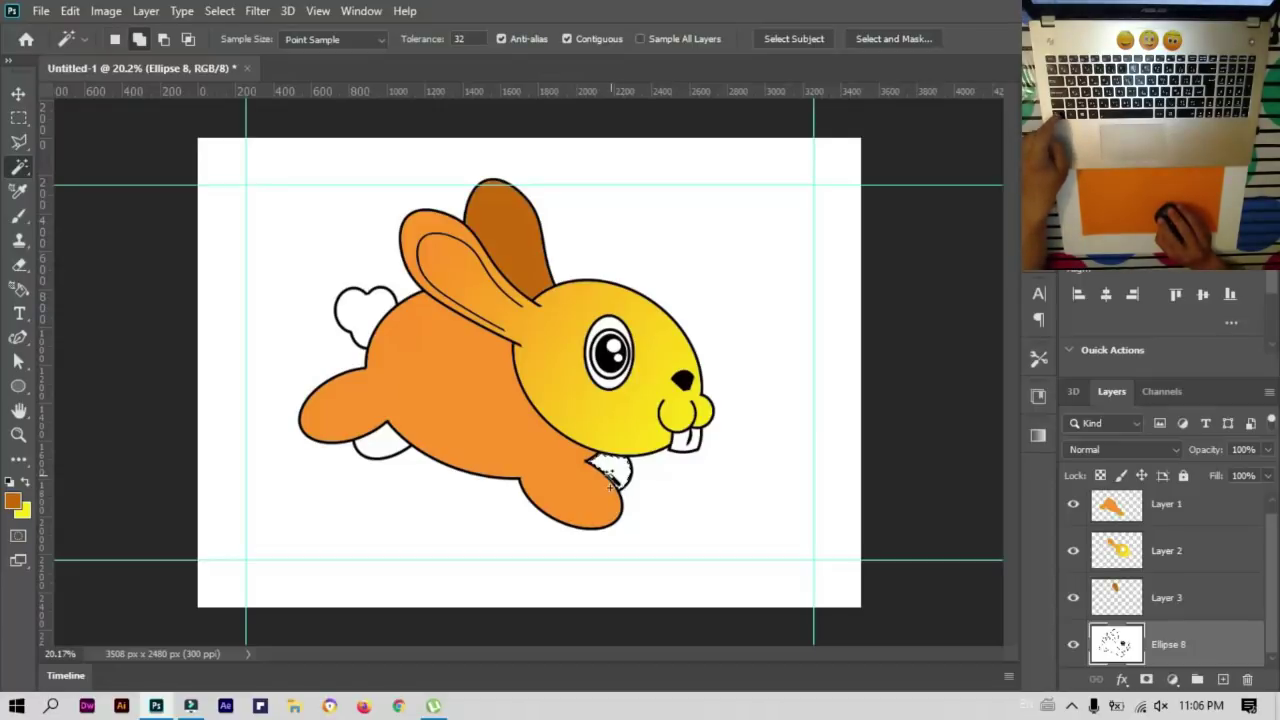
{"action": "left_click", "coordinate": [383, 447], "text": "shift"}
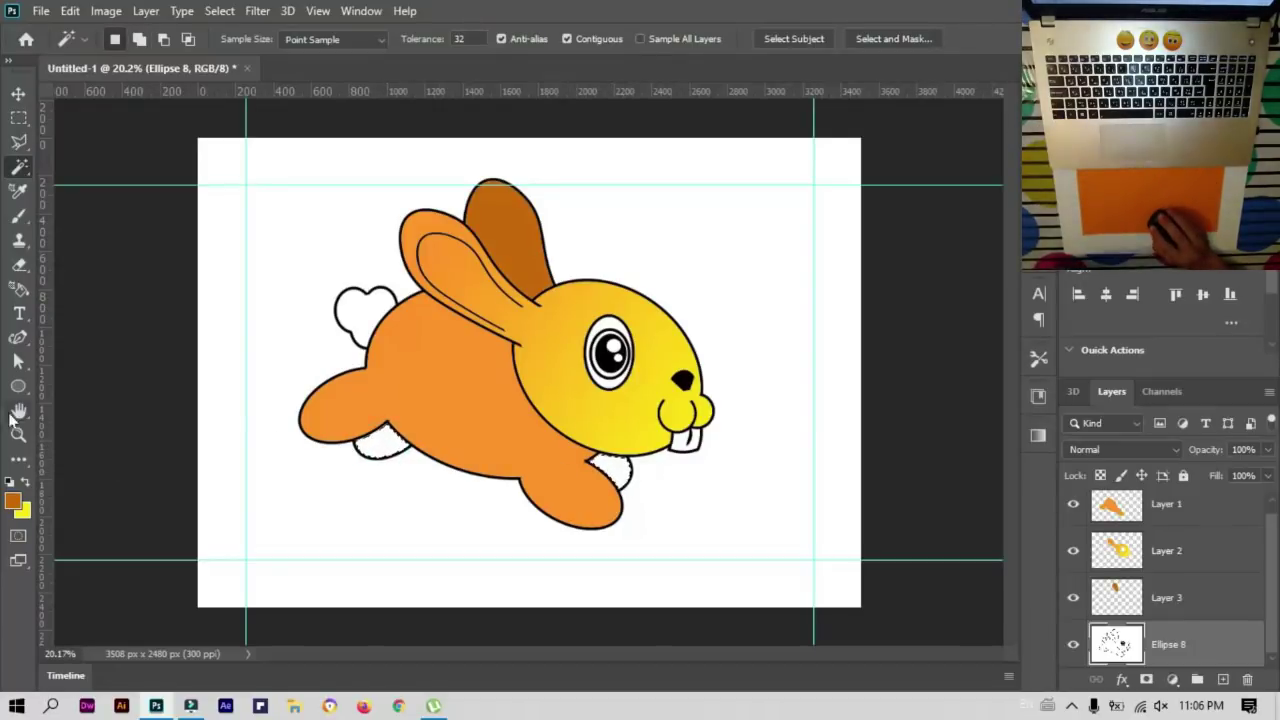
{"action": "left_click", "coordinate": [18, 458]}
{"action": "left_click", "coordinate": [386, 449]}
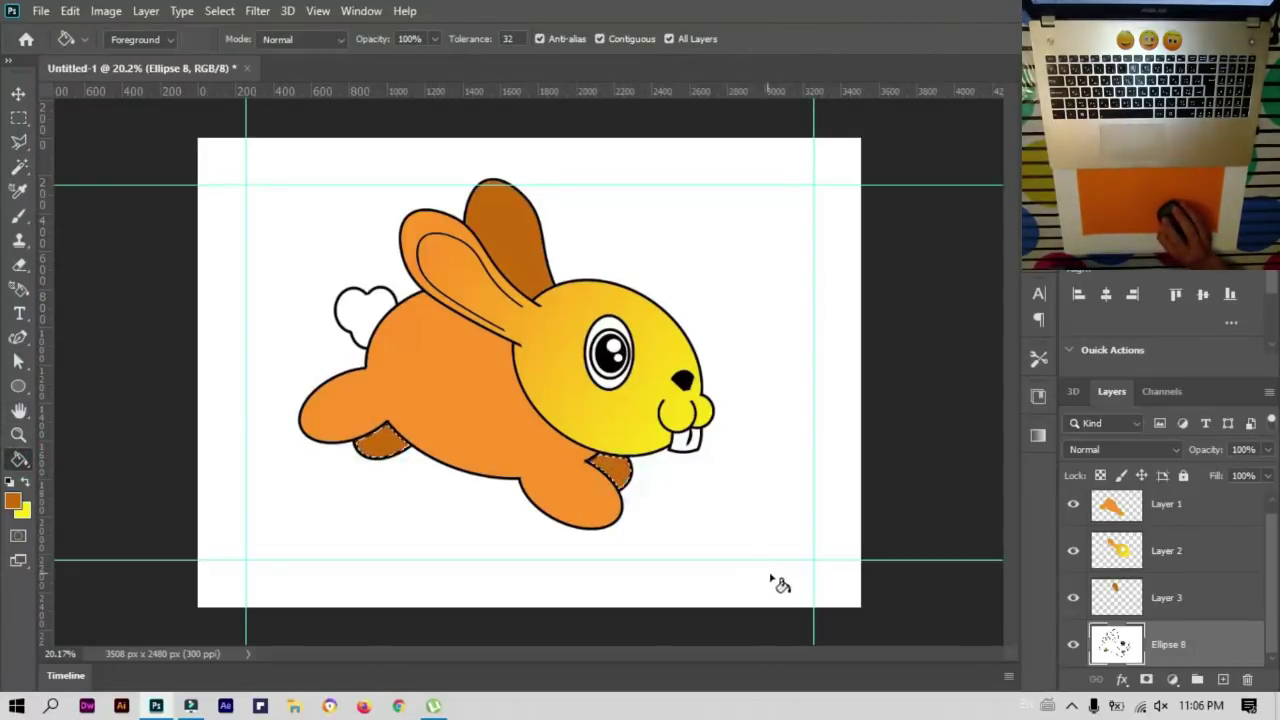
{"action": "key", "text": "ctrl+z"}
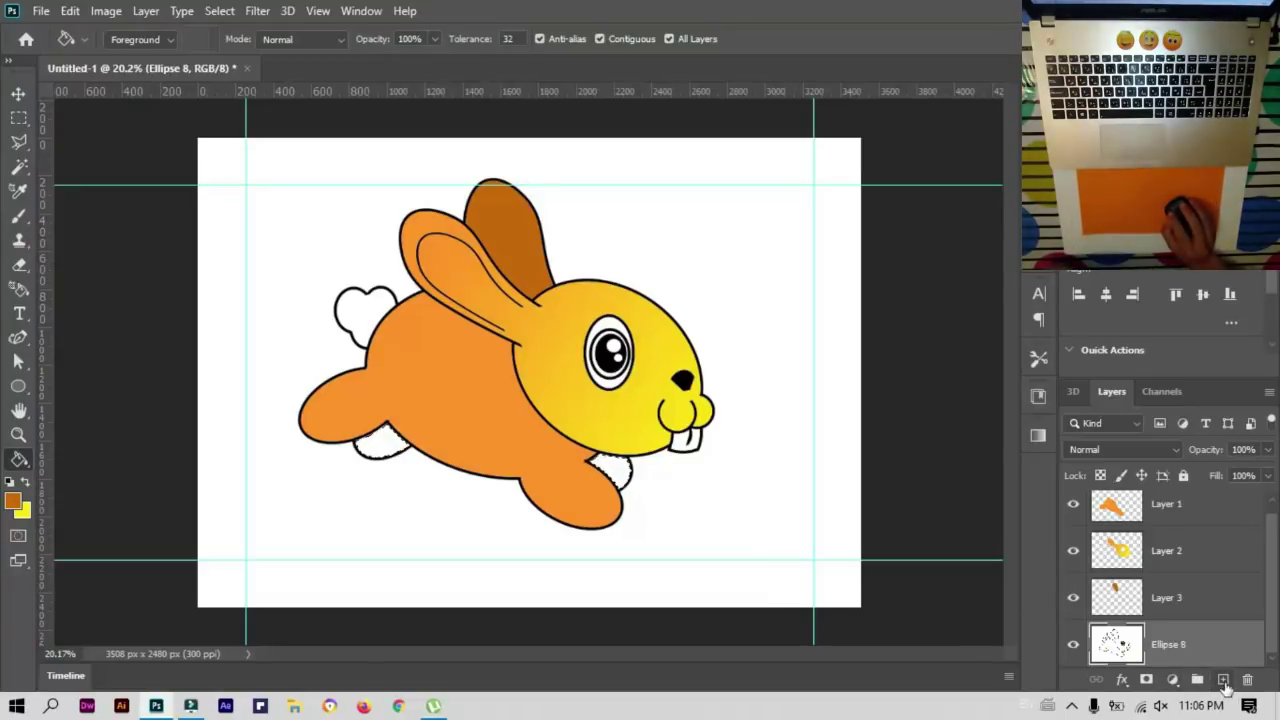
{"action": "left_click", "coordinate": [1223, 680]}
{"action": "left_click", "coordinate": [380, 442]}
{"action": "left_click", "coordinate": [610, 470]}
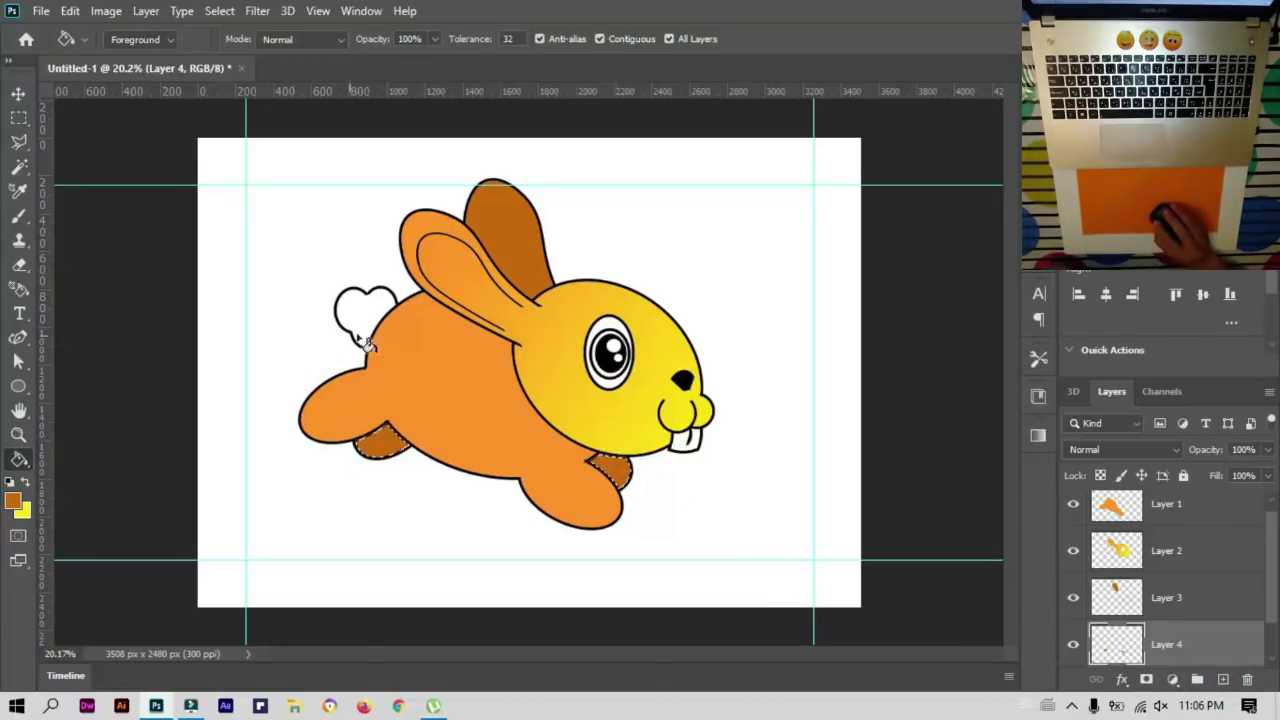
Step: Reactivate the Ellipse 8 line-art layer and Magic Wand the white tail area
{"action": "right_click", "coordinate": [30, 460]}
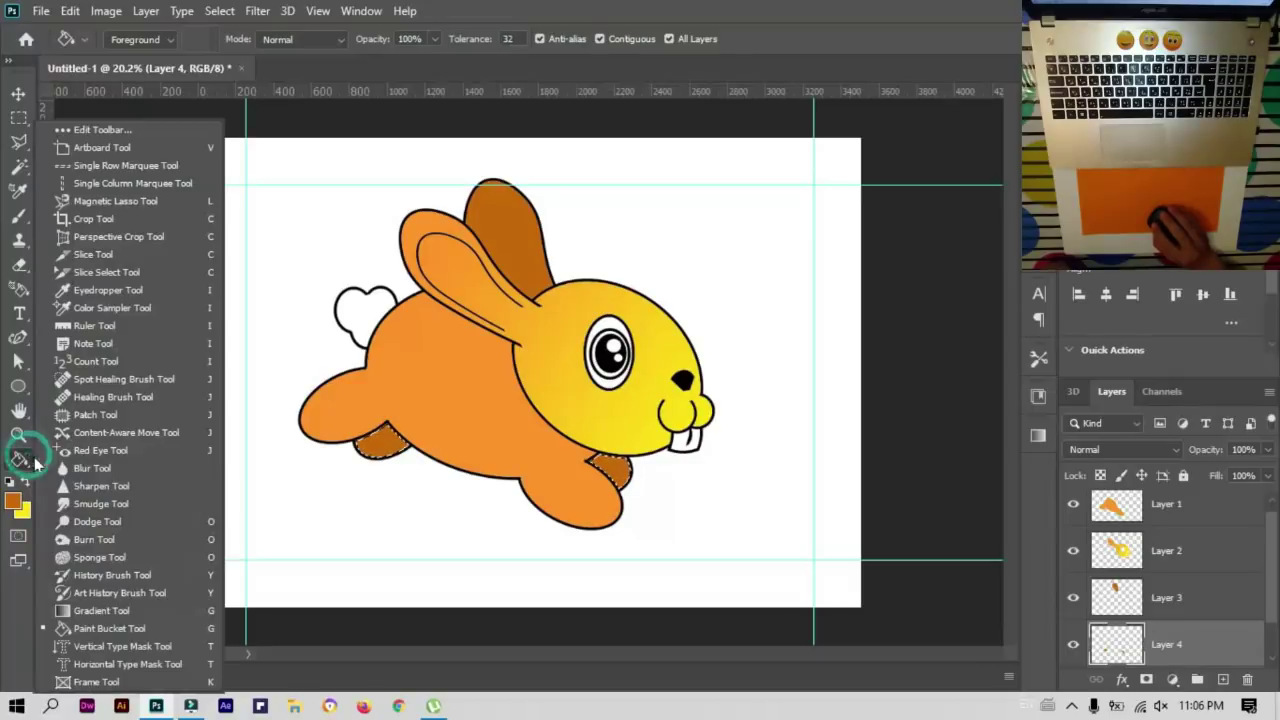
{"action": "left_click", "coordinate": [110, 610]}
{"action": "left_click", "coordinate": [19, 166]}
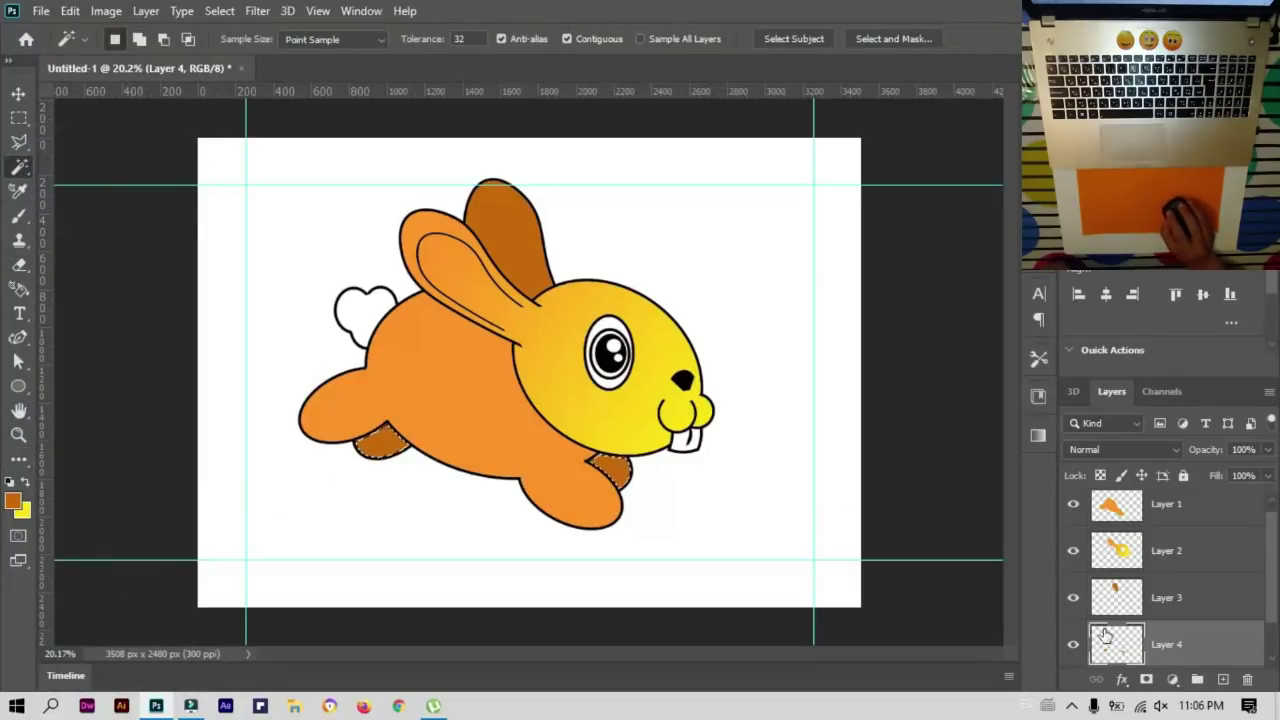
{"action": "scroll", "coordinate": [1105, 635], "scroll_direction": "down", "scroll_amount": 1}
{"action": "left_click", "coordinate": [1105, 635]}
{"action": "left_click", "coordinate": [370, 320]}
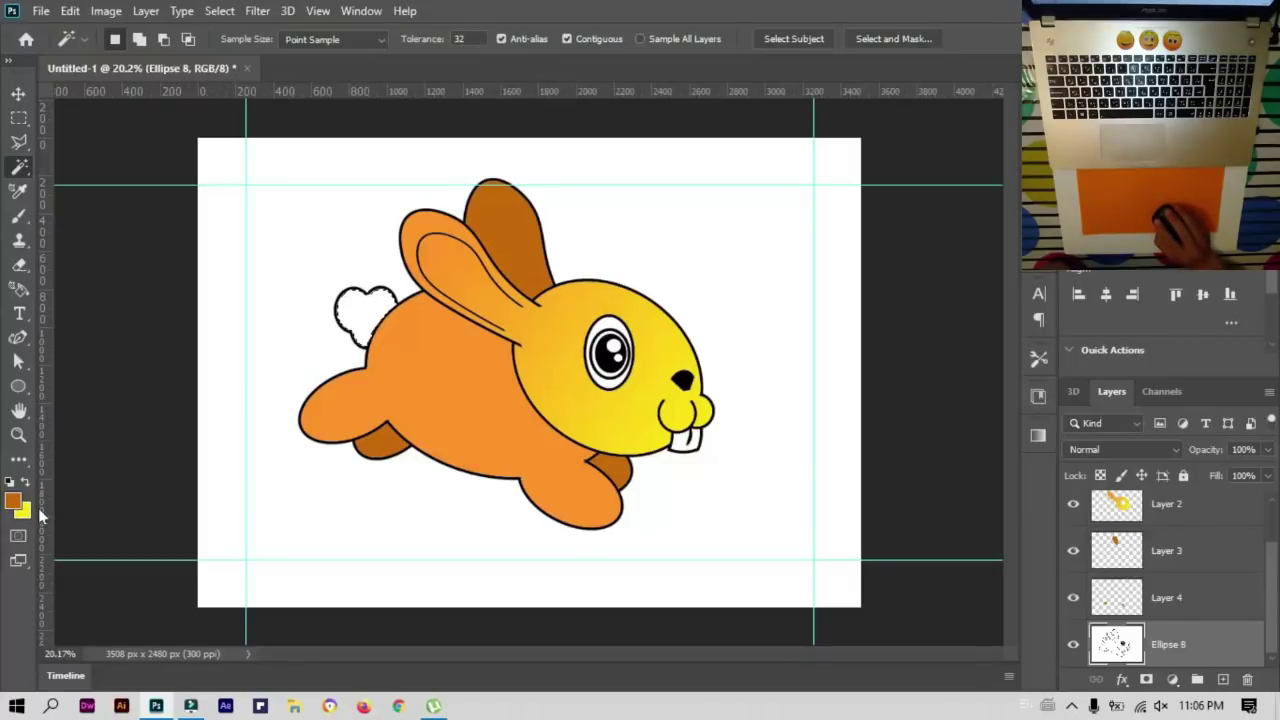
Step: Fill the tail with a yellow-to-orange gradient on new Layer 5
{"action": "left_click", "coordinate": [18, 458]}
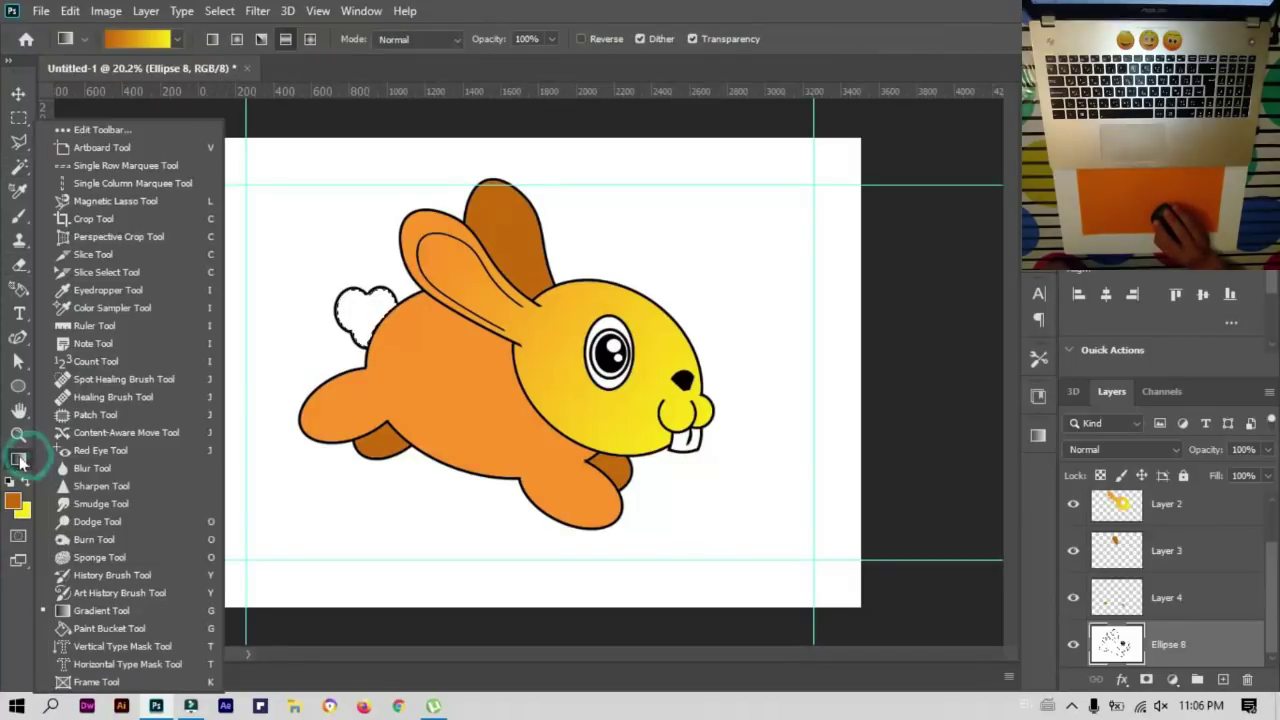
{"action": "left_click", "coordinate": [100, 609]}
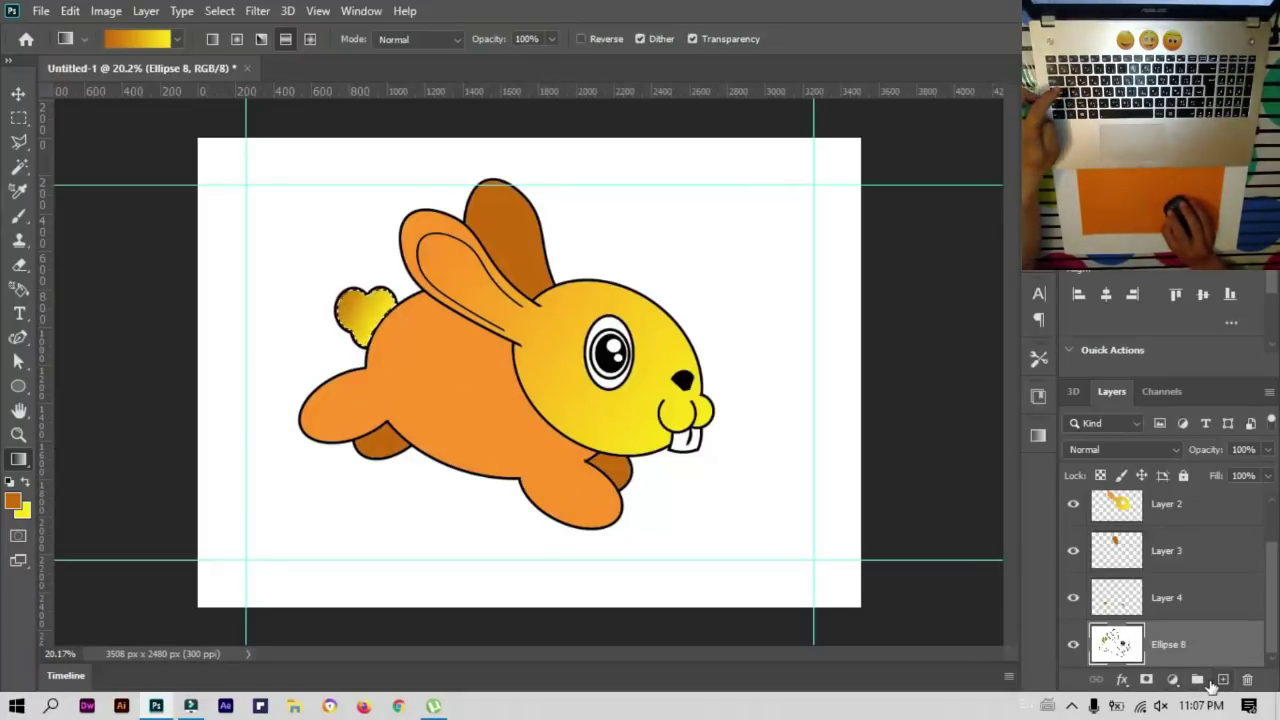
{"action": "left_click_drag", "start_coordinate": [1127, 641], "coordinate": [1247, 679]}
{"action": "left_click", "coordinate": [1222, 679]}
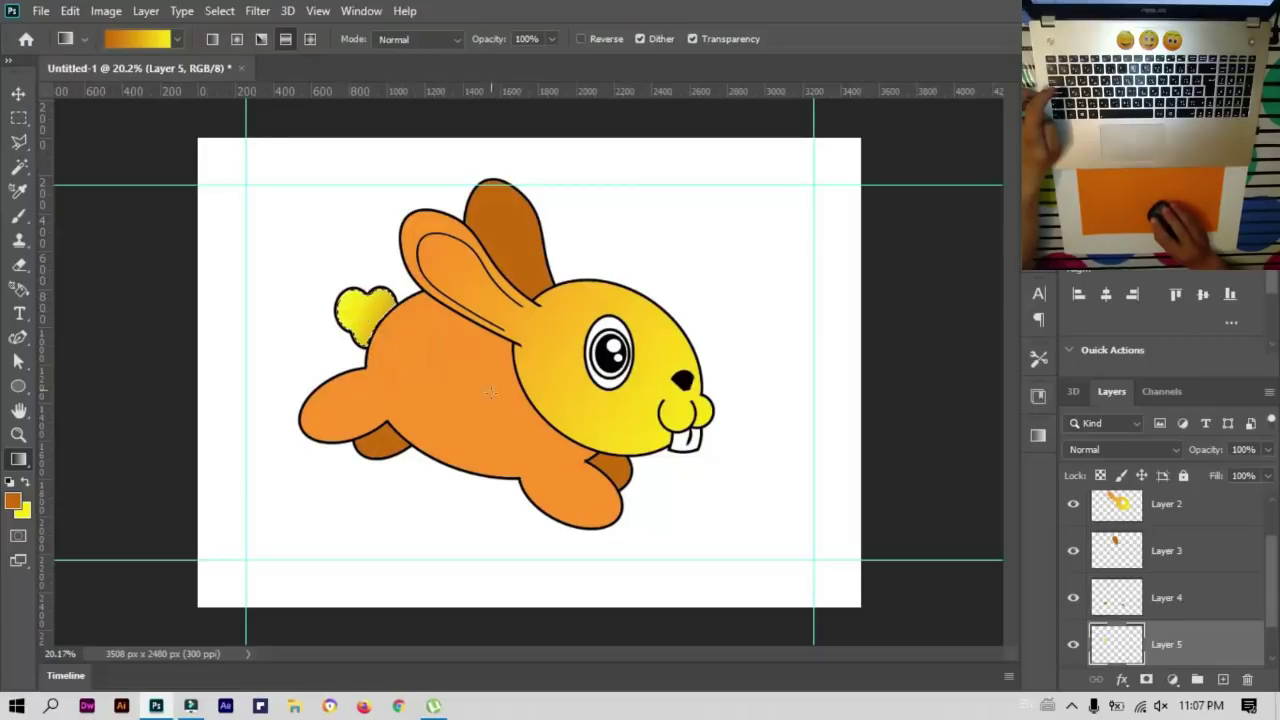
{"action": "left_click_drag", "start_coordinate": [360, 310], "coordinate": [410, 352]}
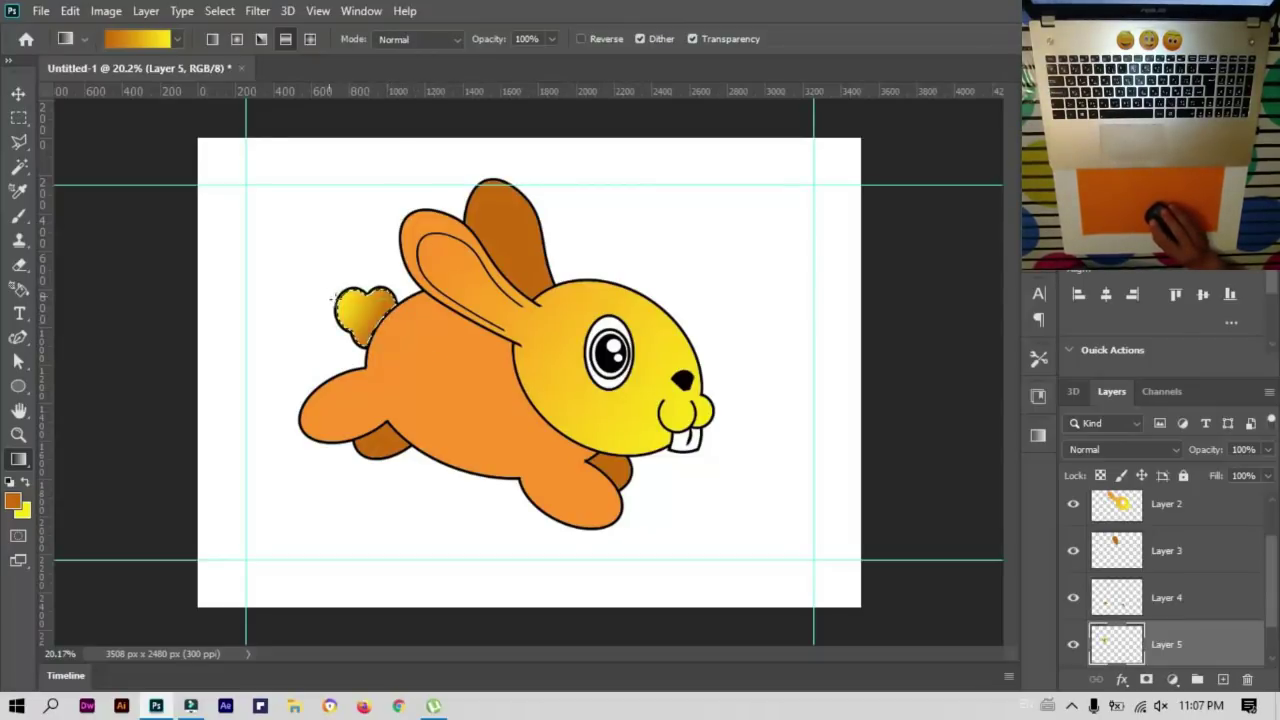
Step: Reactivate Ellipse 8 and Magic Wand the bunny's body areas
{"action": "scroll", "coordinate": [1160, 600], "scroll_direction": "down", "scroll_amount": 1}
{"action": "left_click", "coordinate": [1100, 645]}
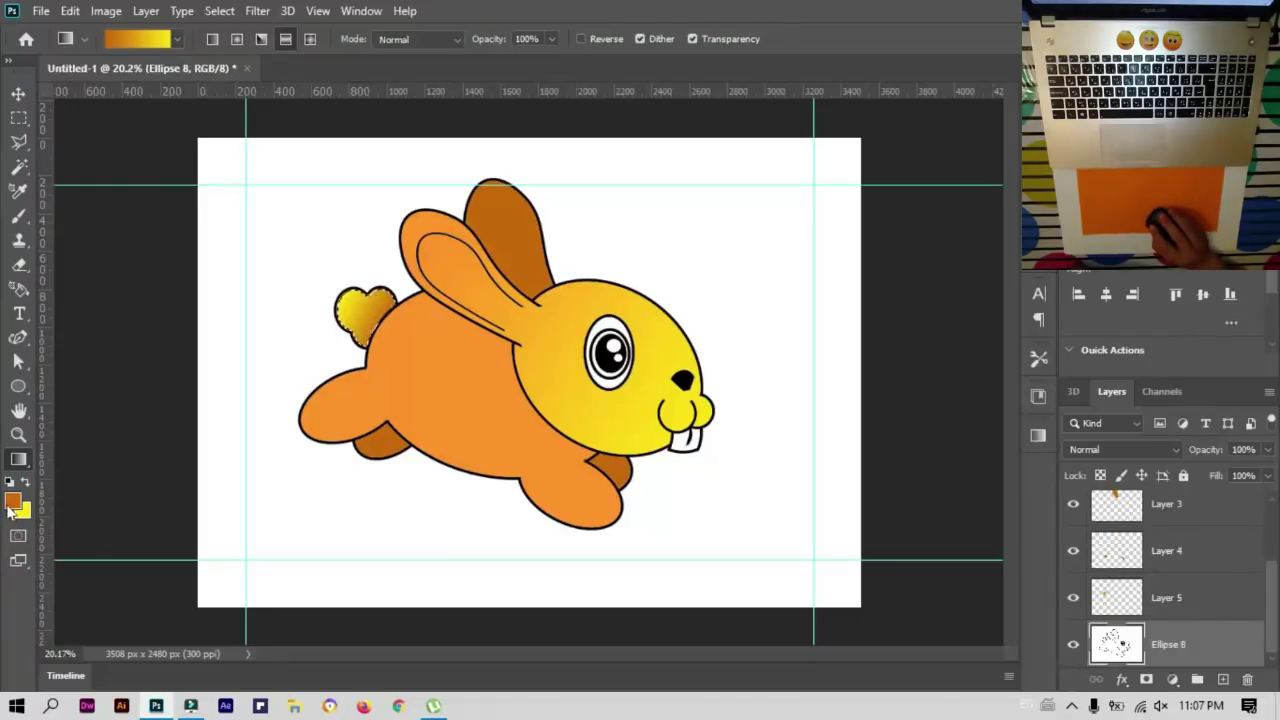
{"action": "left_click", "coordinate": [18, 167]}
{"action": "left_click", "coordinate": [449, 405]}
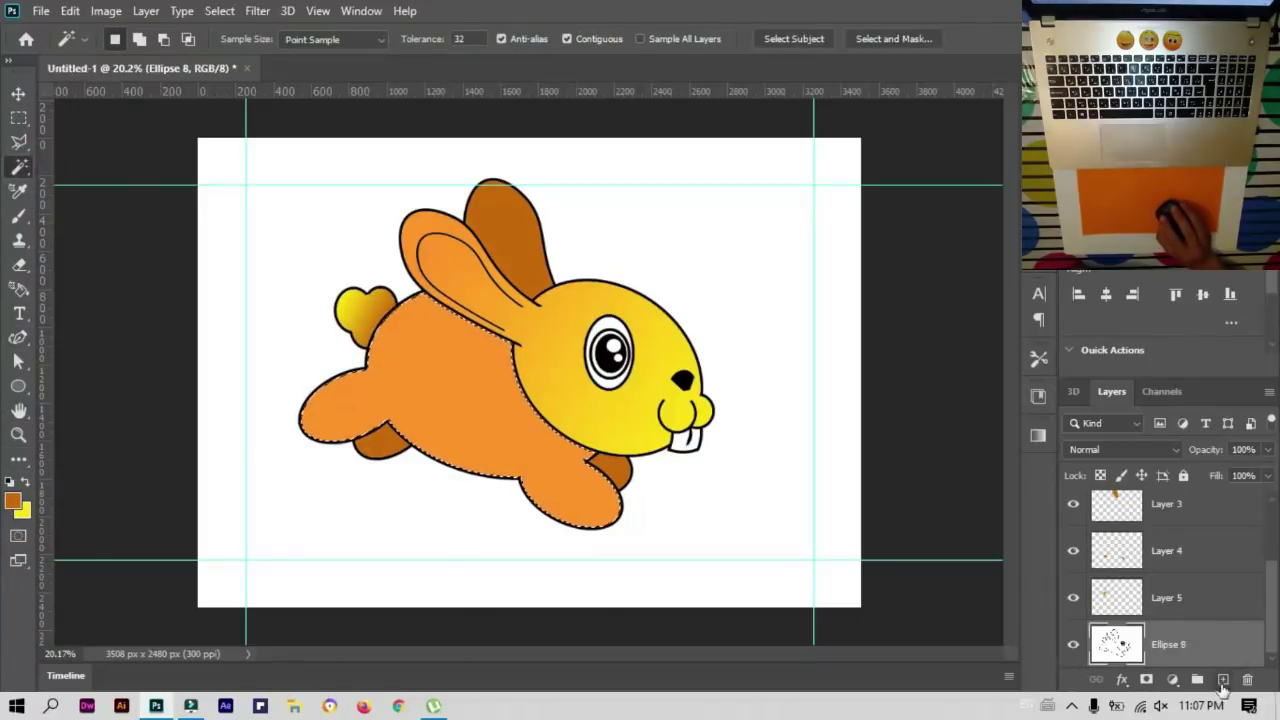
Step: Add top Layer 6 and drag a dark-orange-to-yellow body gradient from the upper left
{"action": "left_click", "coordinate": [1222, 679]}
{"action": "left_click_drag", "start_coordinate": [1160, 637], "coordinate": [1150, 498]}
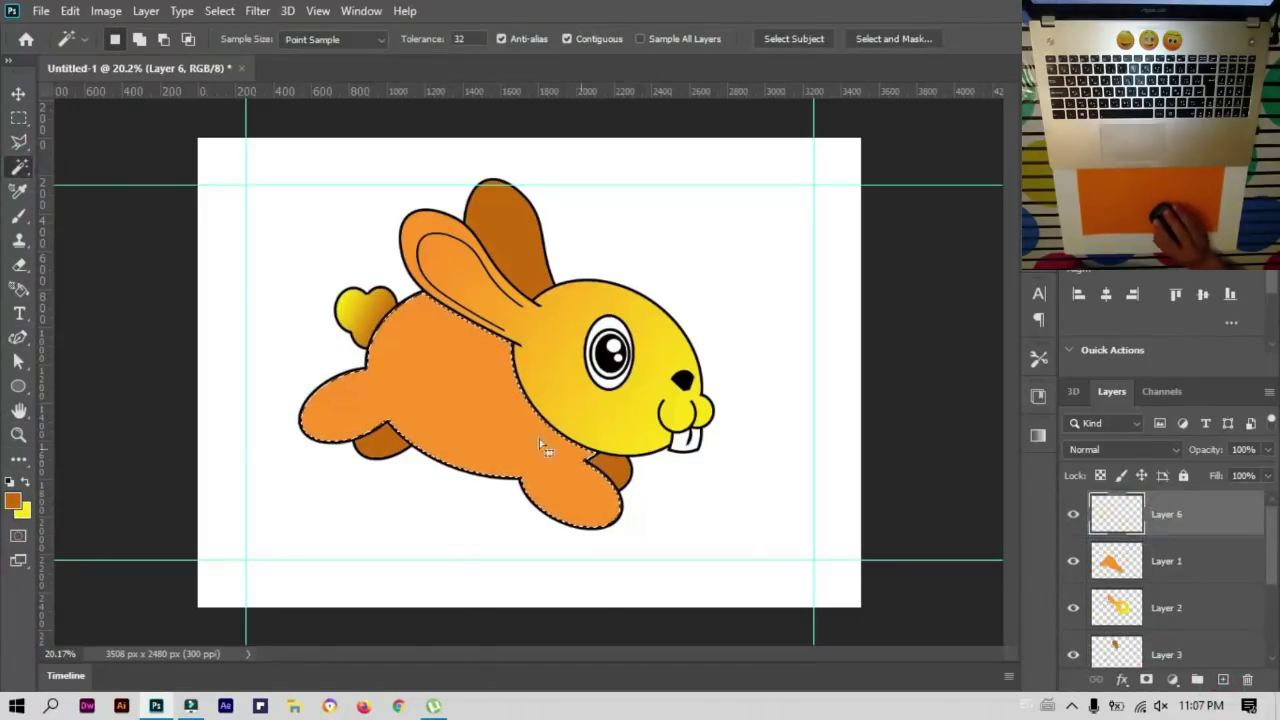
{"action": "key", "text": "g"}
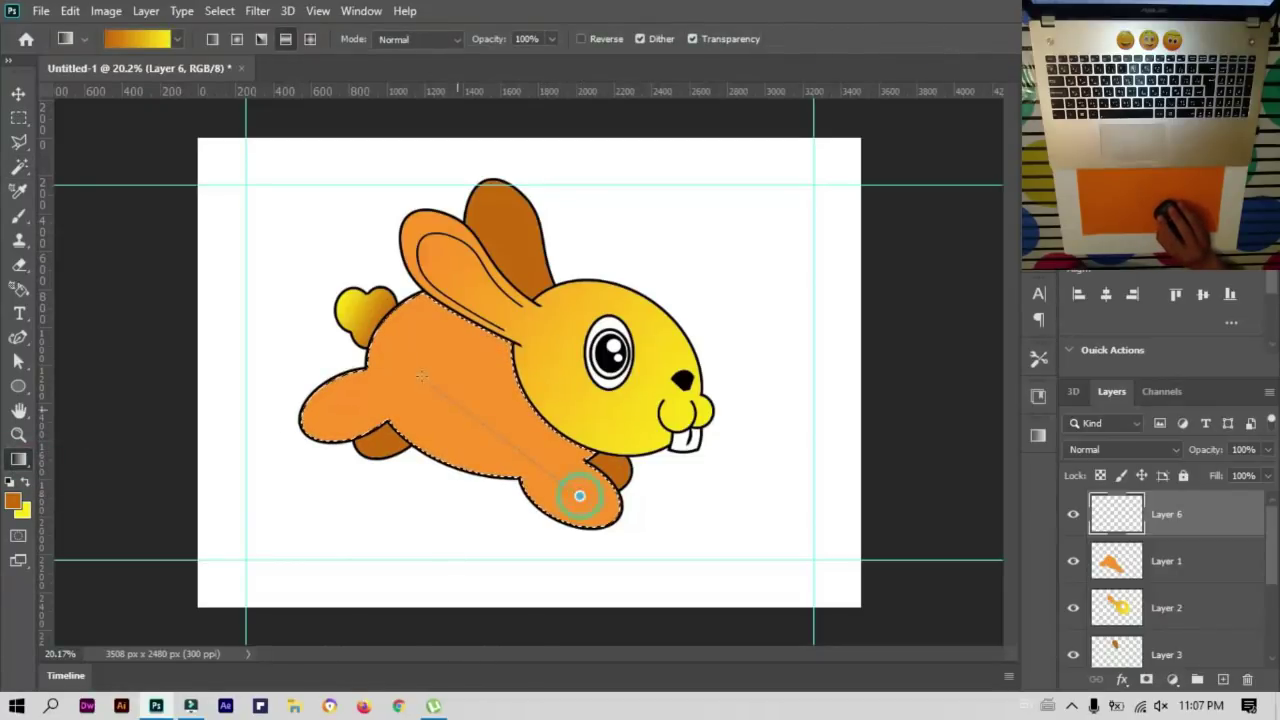
{"action": "left_click_drag", "start_coordinate": [422, 376], "coordinate": [580, 495]}
{"action": "left_click_drag", "start_coordinate": [420, 313], "coordinate": [565, 483]}
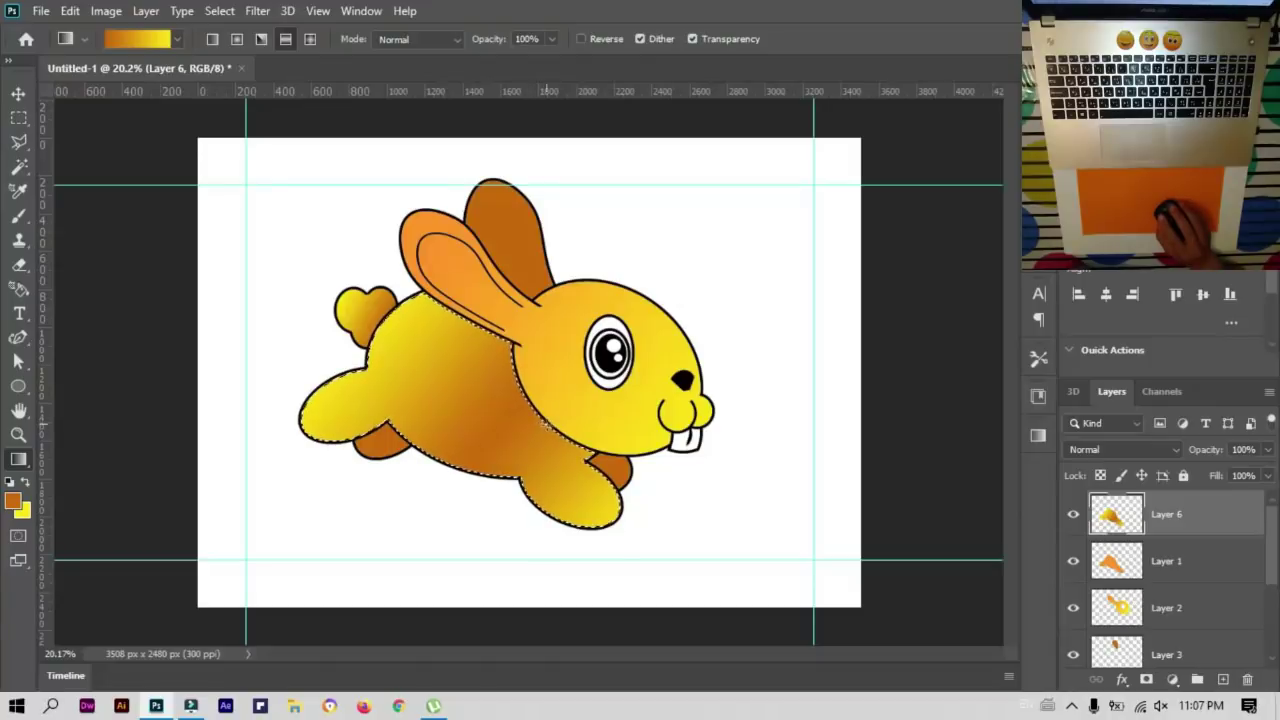
{"action": "left_click_drag", "start_coordinate": [410, 383], "coordinate": [615, 530]}
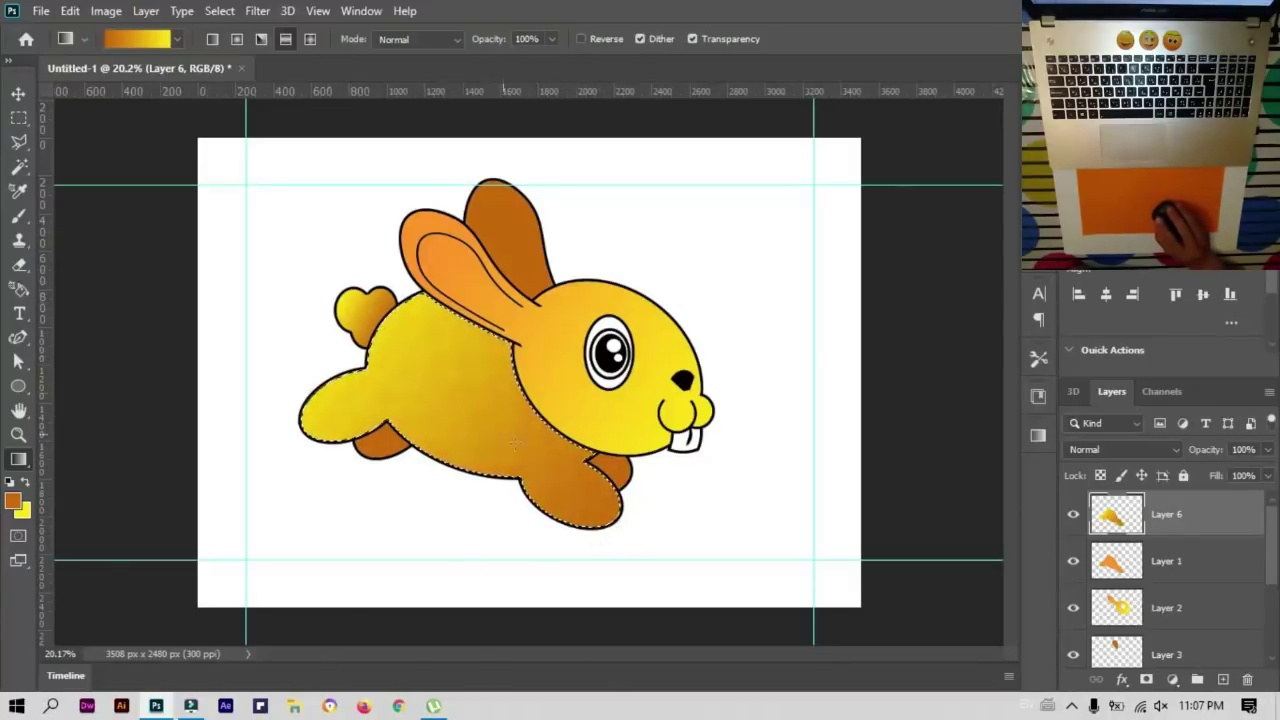
{"action": "left_click_drag", "start_coordinate": [289, 194], "coordinate": [527, 453]}
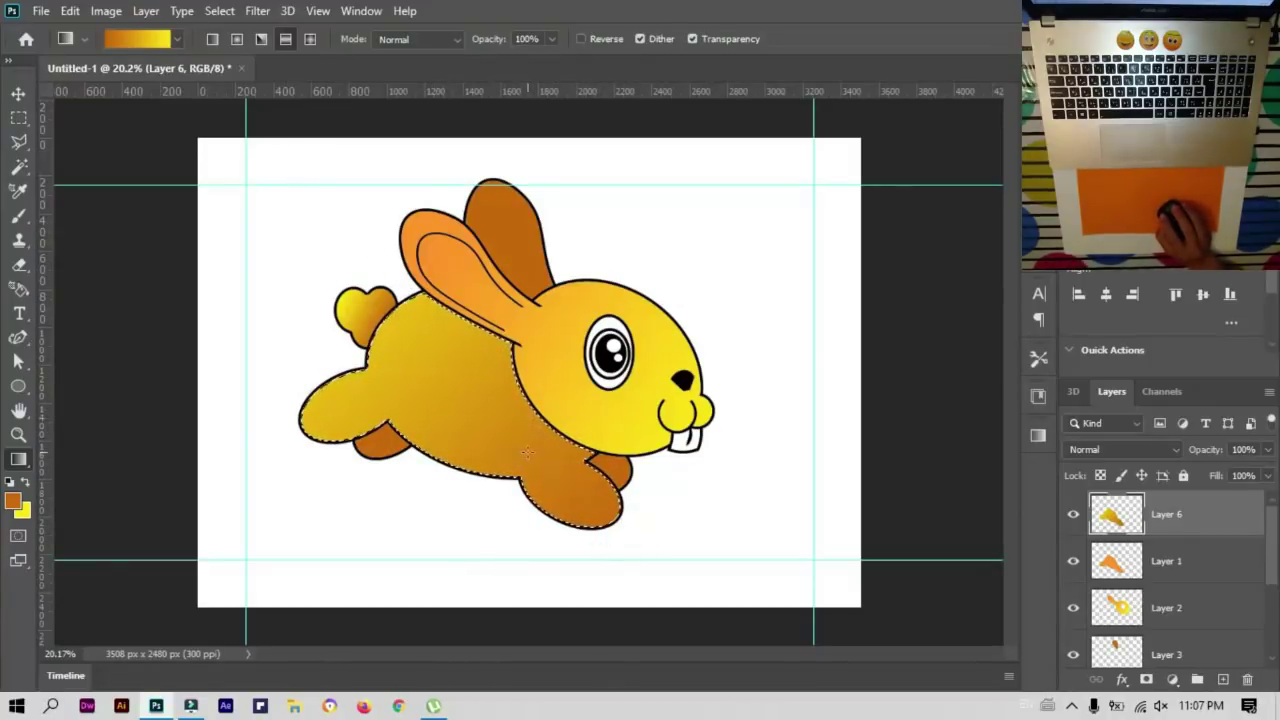
{"action": "left_click_drag", "start_coordinate": [329, 264], "coordinate": [565, 510]}
{"action": "left_click_drag", "start_coordinate": [360, 260], "coordinate": [608, 533]}
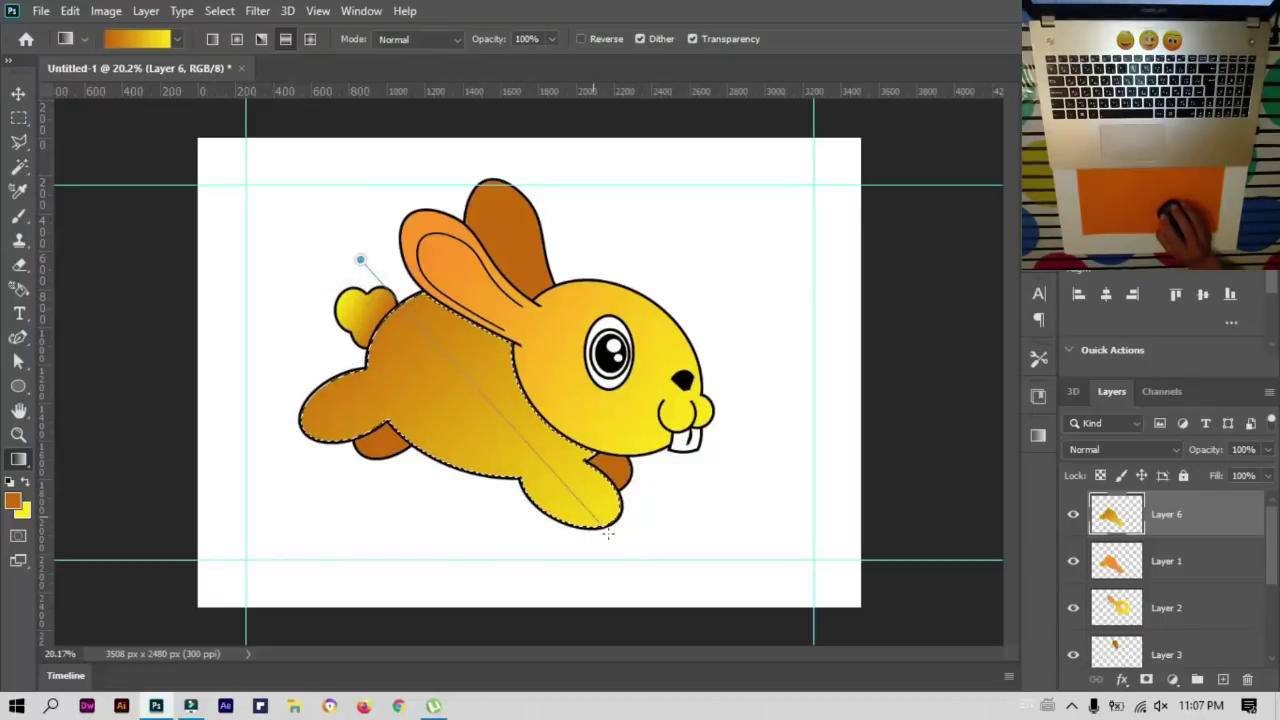
{"action": "left_click_drag", "start_coordinate": [414, 320], "coordinate": [681, 593]}
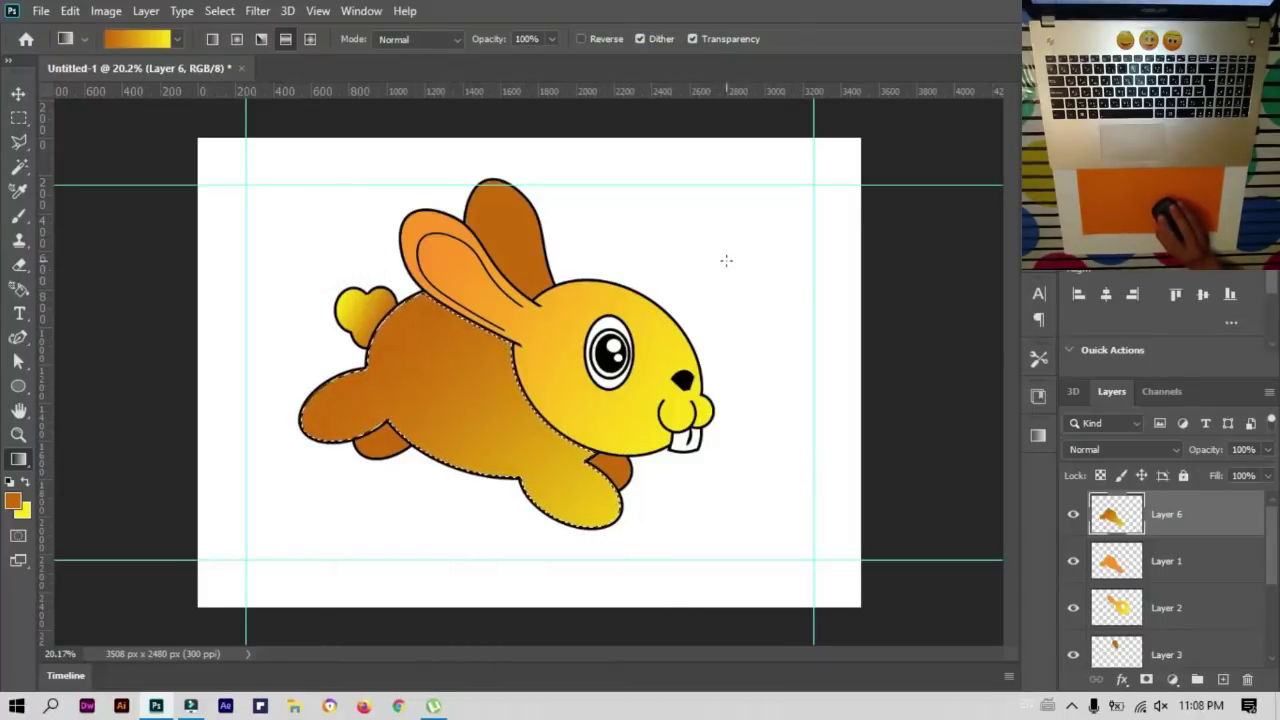
Step: Deselect with Ctrl+D and select the coloured layers down through Layer 5
{"action": "key", "text": "ctrl+d"}
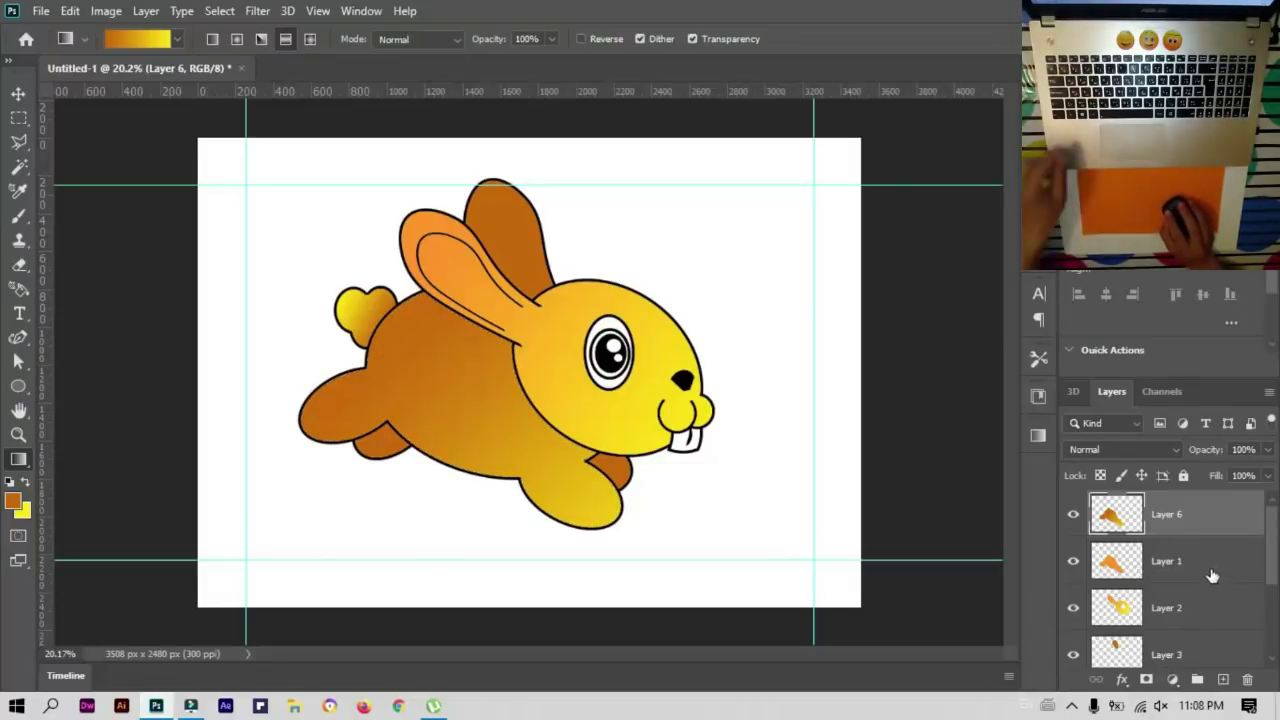
{"action": "left_click", "coordinate": [1210, 592], "text": "shift"}
{"action": "scroll", "coordinate": [1208, 590], "scroll_direction": "down", "scroll_amount": 3}
{"action": "left_click", "coordinate": [1200, 600], "text": "shift"}
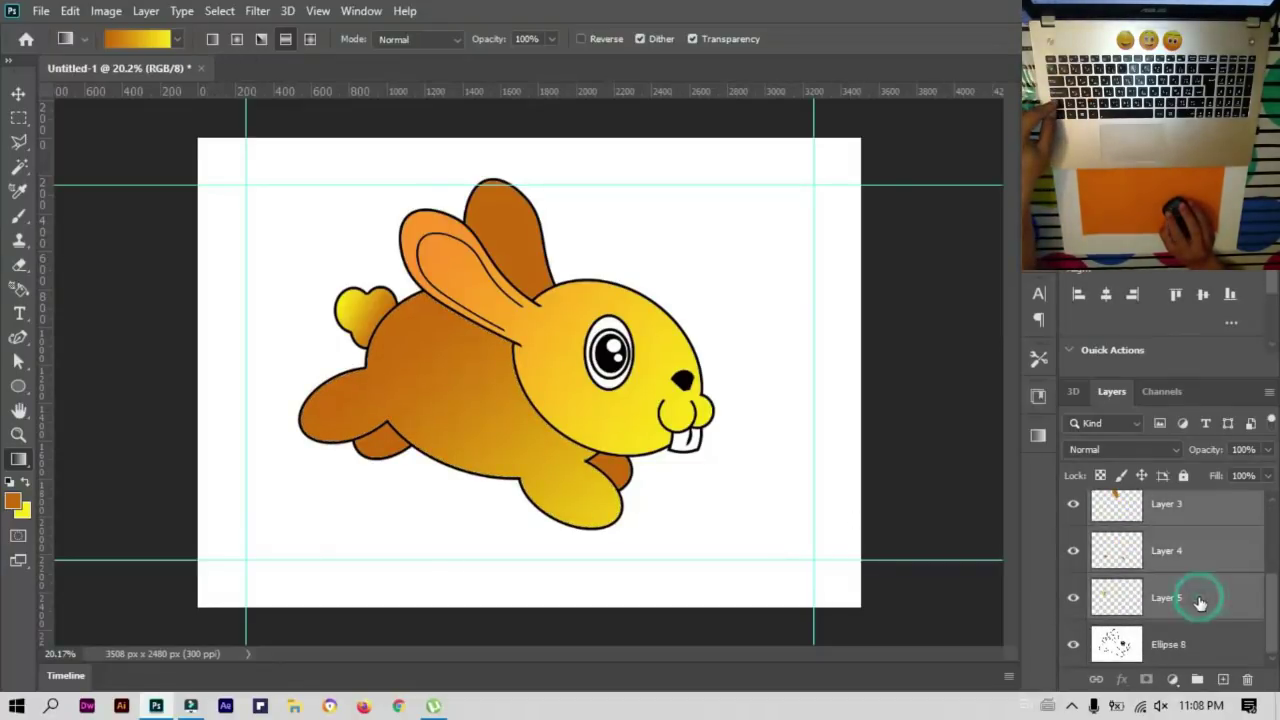
Step: Convert the selected coloured layers into one smart object, Layer 6
{"action": "right_click", "coordinate": [1200, 600]}
{"action": "left_click", "coordinate": [990, 253]}
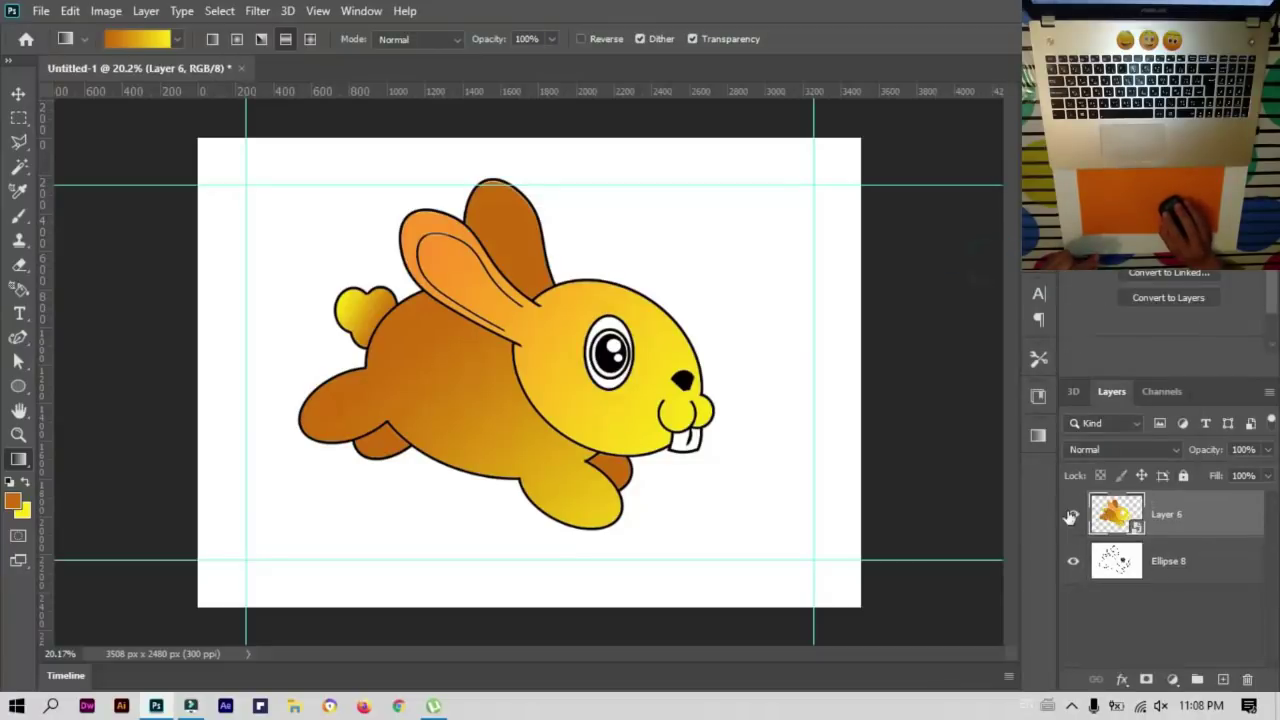
{"action": "left_click", "coordinate": [1072, 514]}
{"action": "left_click", "coordinate": [1072, 514]}
{"action": "left_click", "coordinate": [1072, 514]}
{"action": "left_click", "coordinate": [1072, 514]}
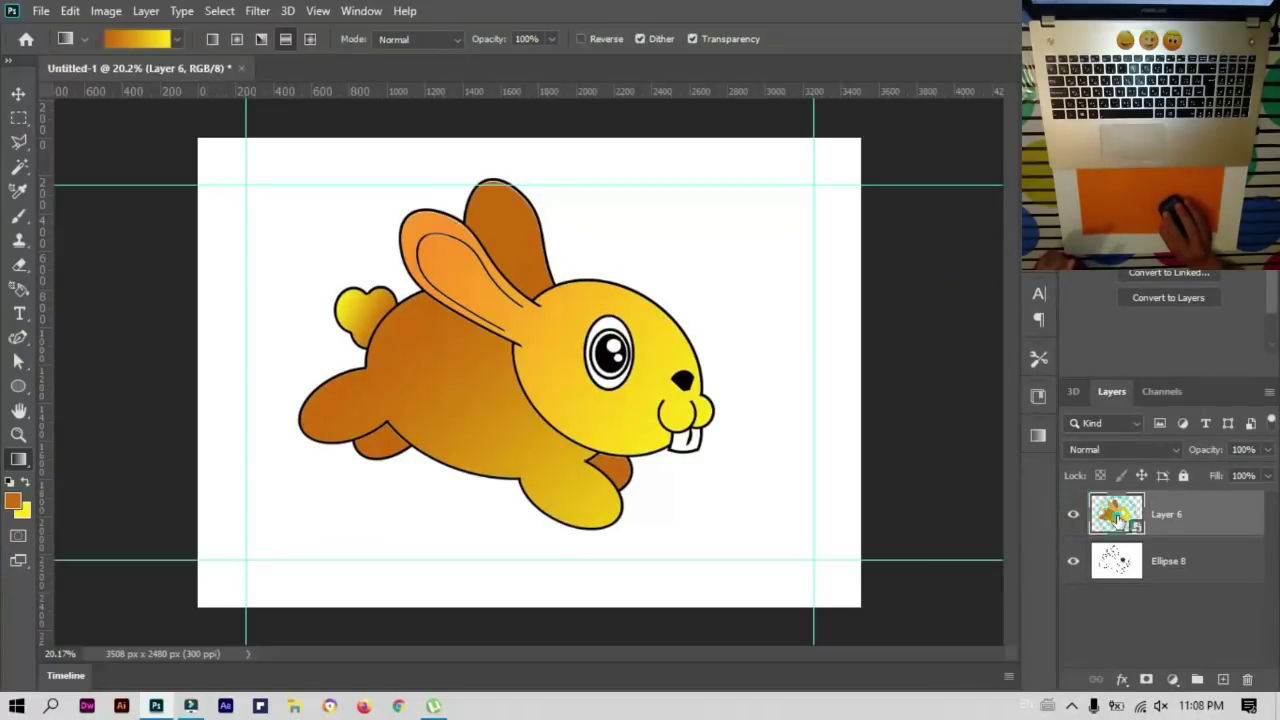
Step: Apply Hue/Saturation with Hue -85, Saturation +20, Lightness +3 to turn the bunny magenta
{"action": "key", "text": "ctrl+u"}
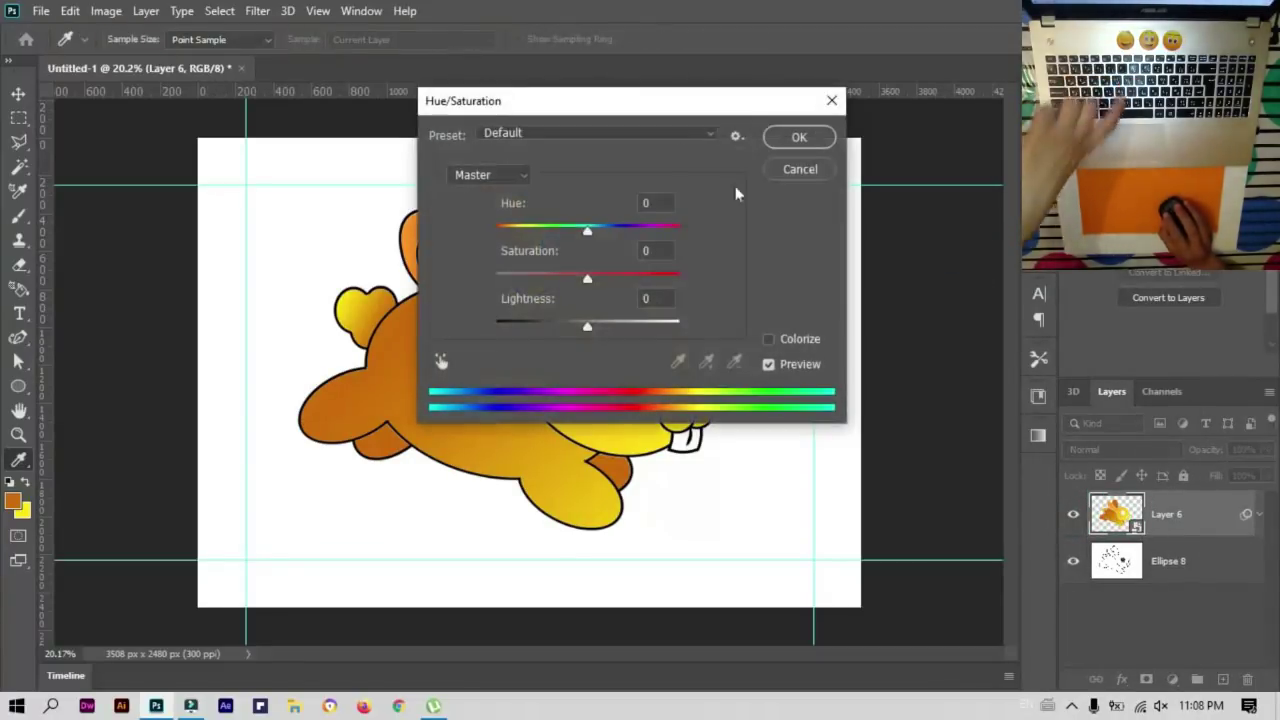
{"action": "left_click_drag", "start_coordinate": [660, 101], "coordinate": [1019, 111]}
{"action": "mouse_move", "coordinate": [954, 242]}
{"action": "left_mouse_down"}
{"action": "mouse_move", "coordinate": [901, 246]}
{"action": "mouse_move", "coordinate": [1038, 248]}
{"action": "mouse_move", "coordinate": [918, 250]}
{"action": "left_mouse_up"}
{"action": "left_click_drag", "start_coordinate": [901, 240], "coordinate": [914, 240]}
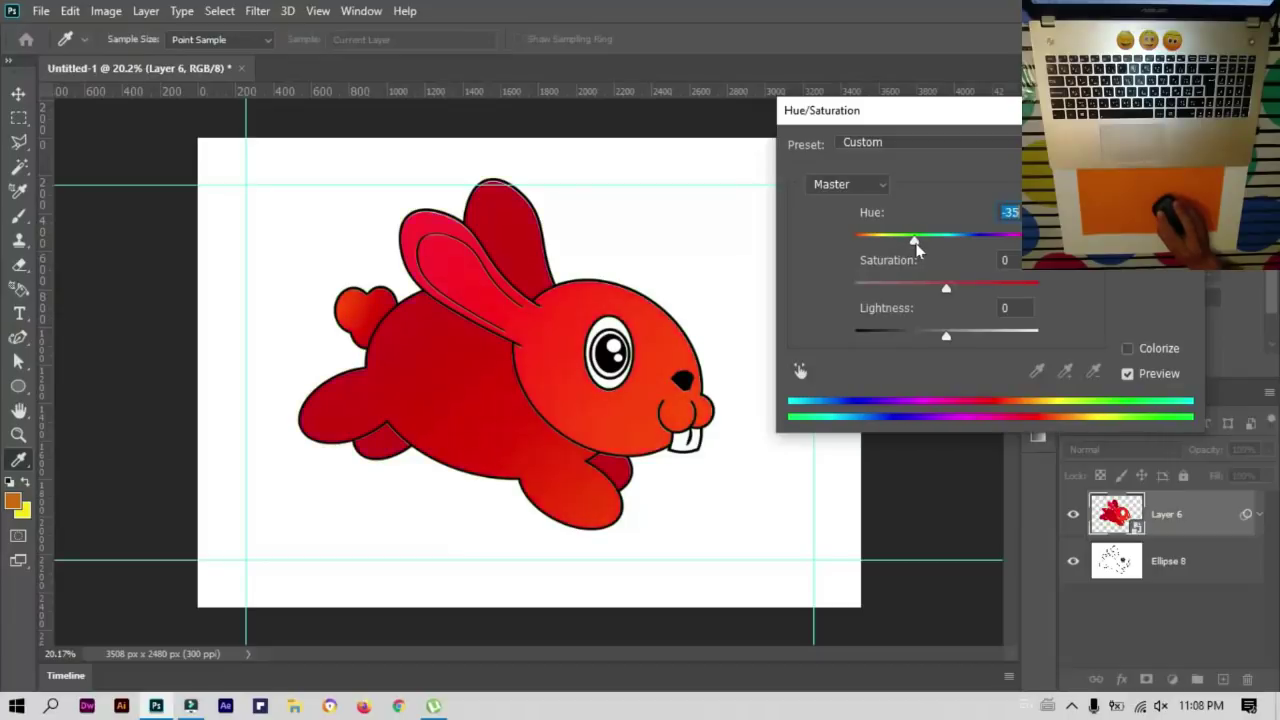
{"action": "left_click_drag", "start_coordinate": [946, 288], "coordinate": [964, 288]}
{"action": "mouse_move", "coordinate": [946, 335]}
{"action": "left_mouse_down"}
{"action": "mouse_move", "coordinate": [932, 336]}
{"action": "mouse_move", "coordinate": [950, 337]}
{"action": "left_mouse_up"}
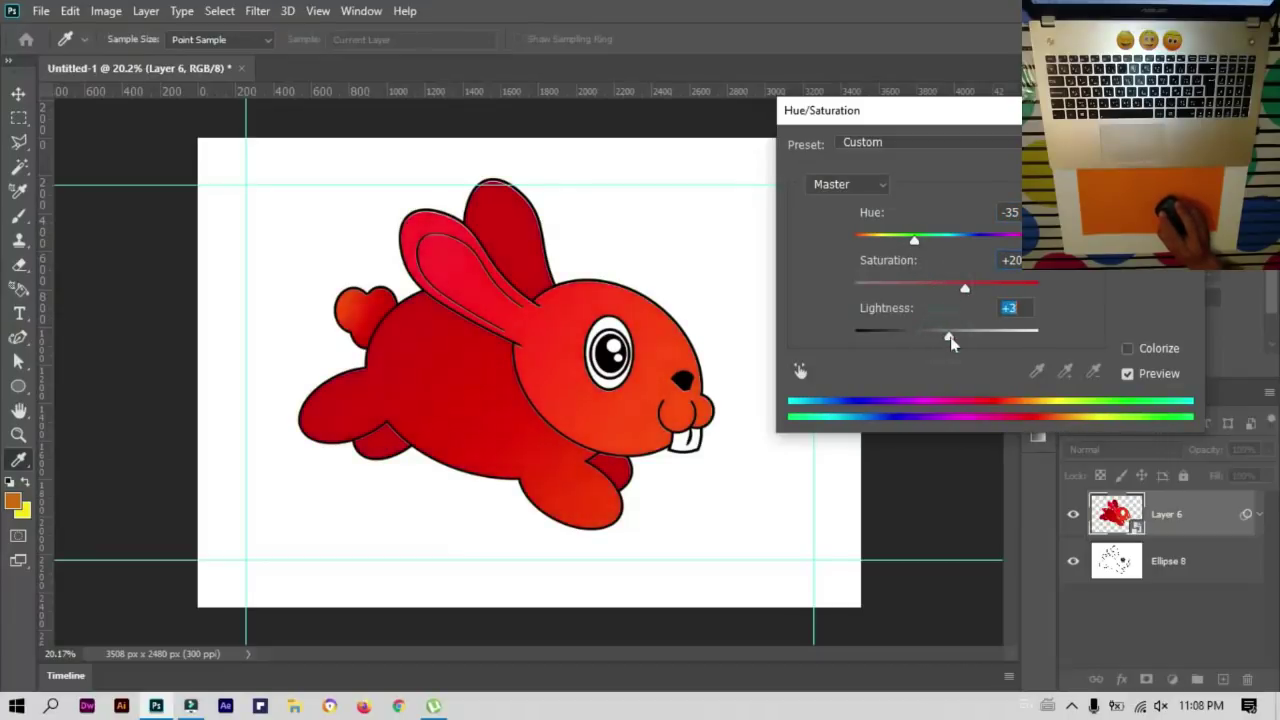
{"action": "left_click_drag", "start_coordinate": [912, 240], "coordinate": [891, 241]}
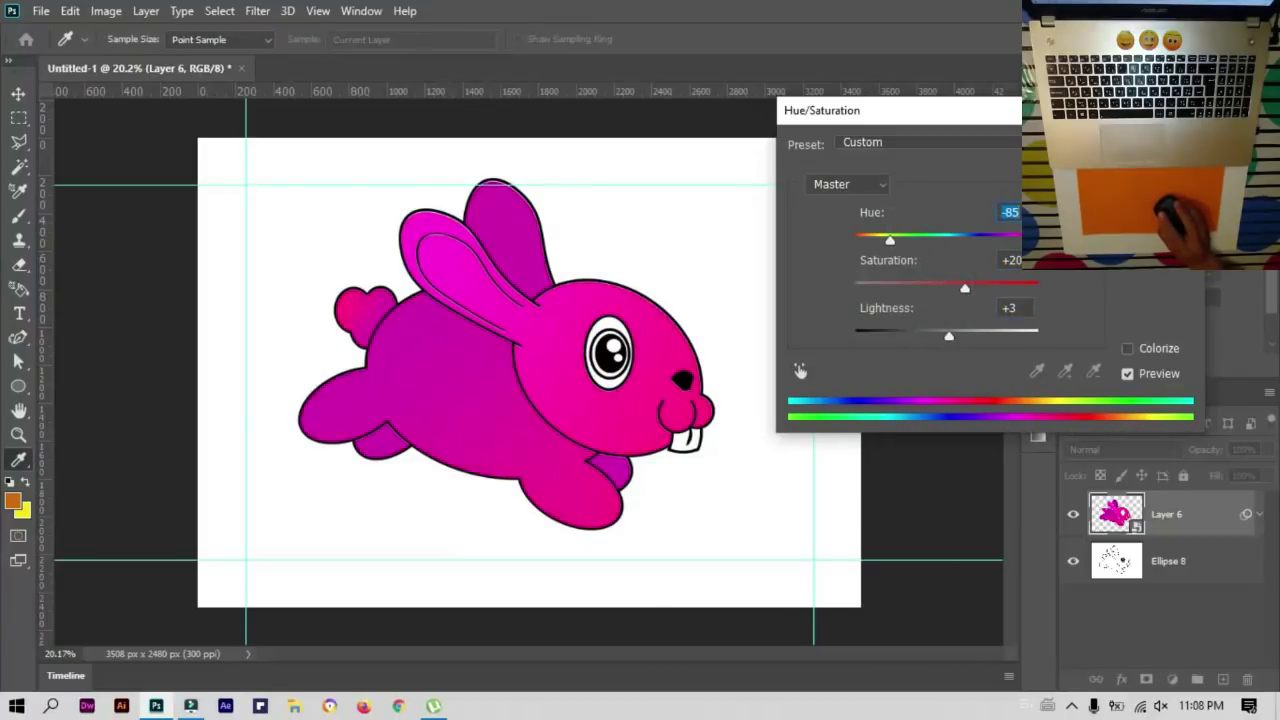
{"action": "key", "text": "Return"}
{"action": "key", "text": "g"}
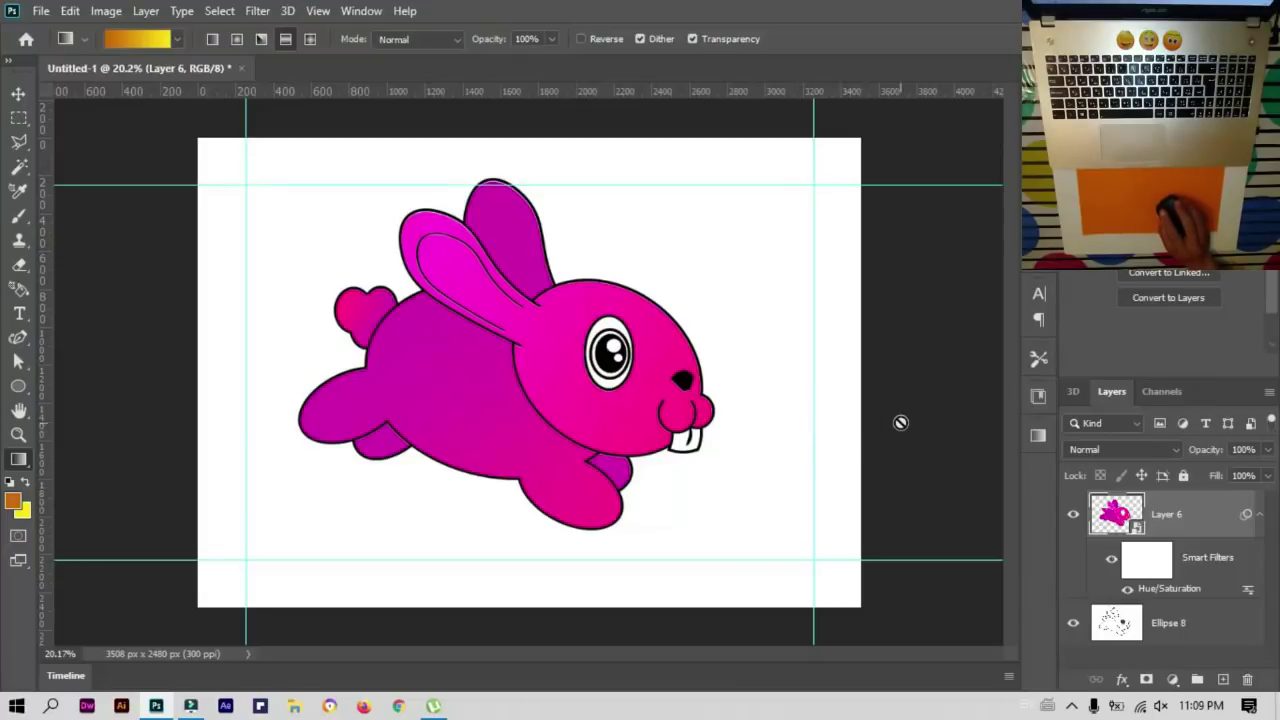